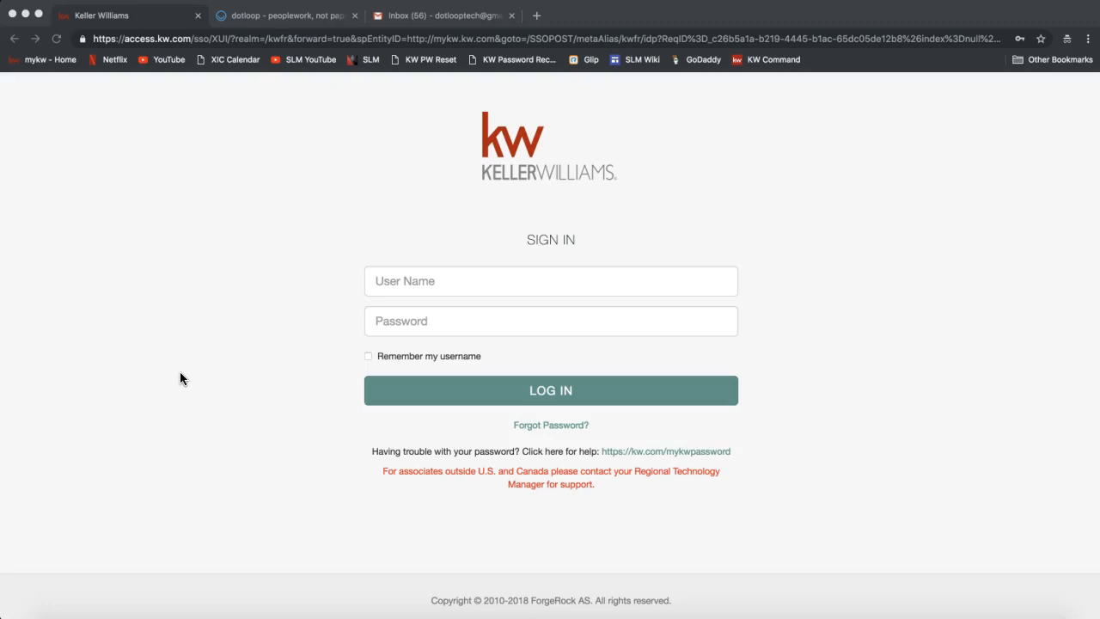
Load mykw.kw.com in Chrome to reach the Keller Williams sign-in page.
click(216, 40)
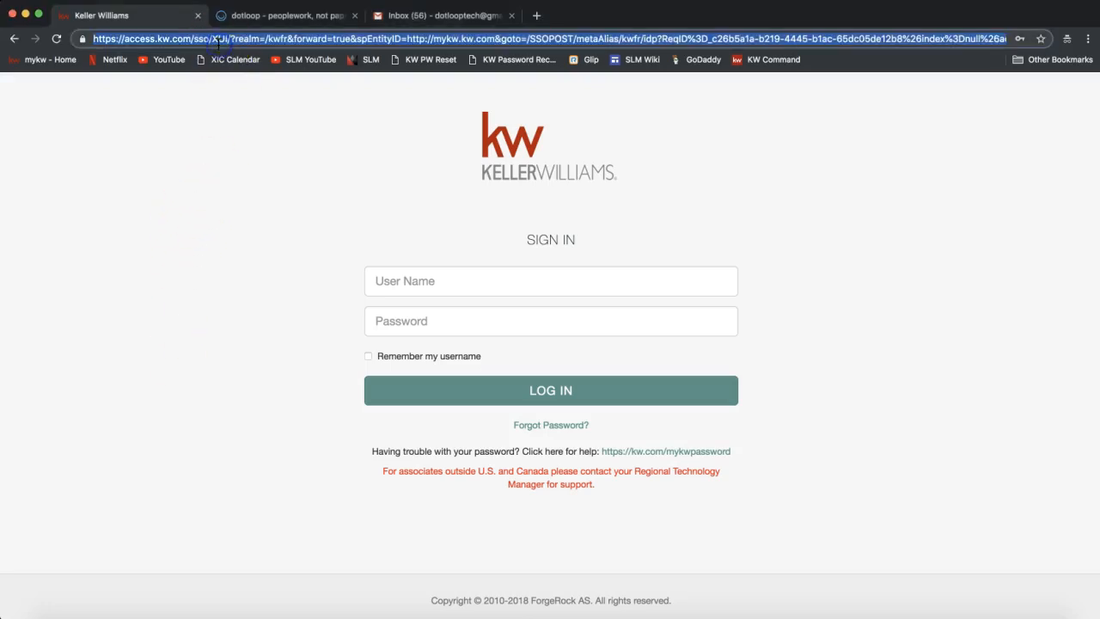
text(mykw.kw.com)
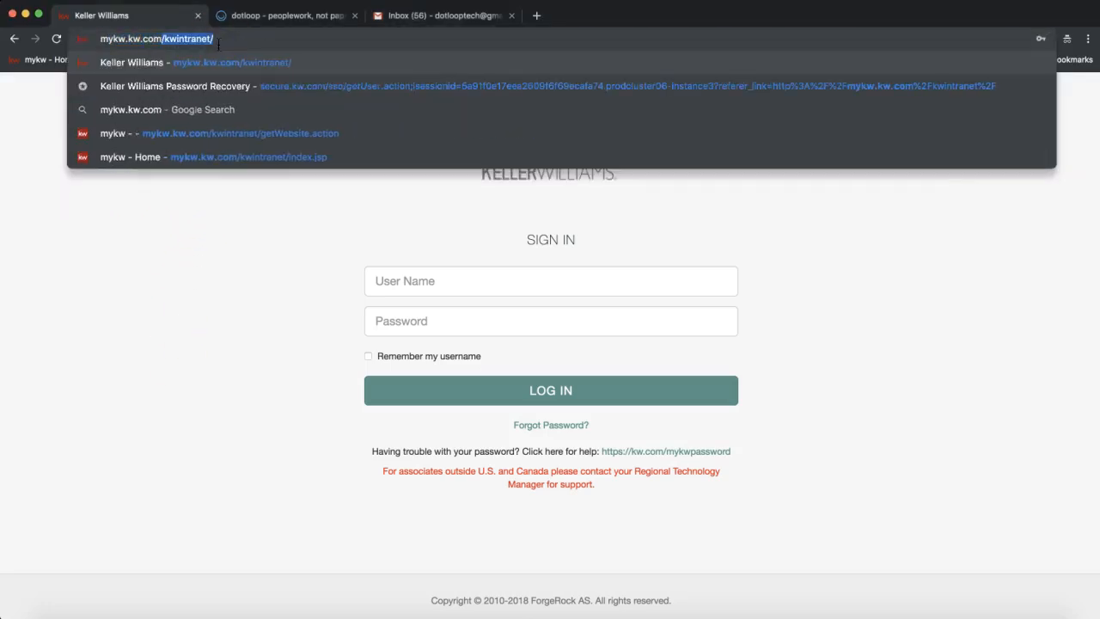
click(127, 39)
triple_click(181, 38)
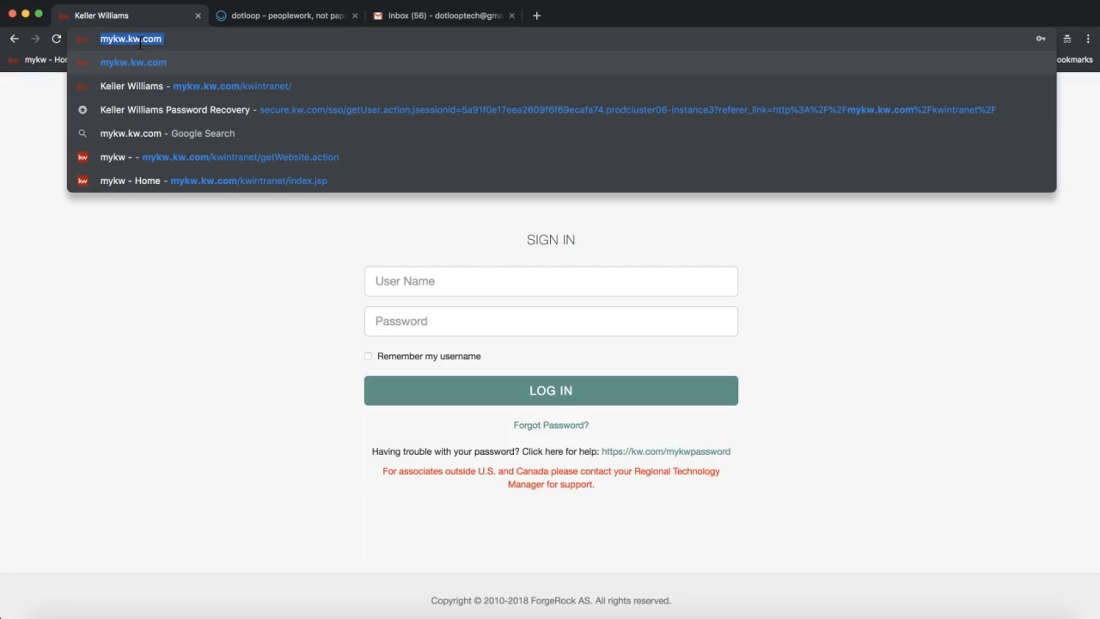
click(214, 429)
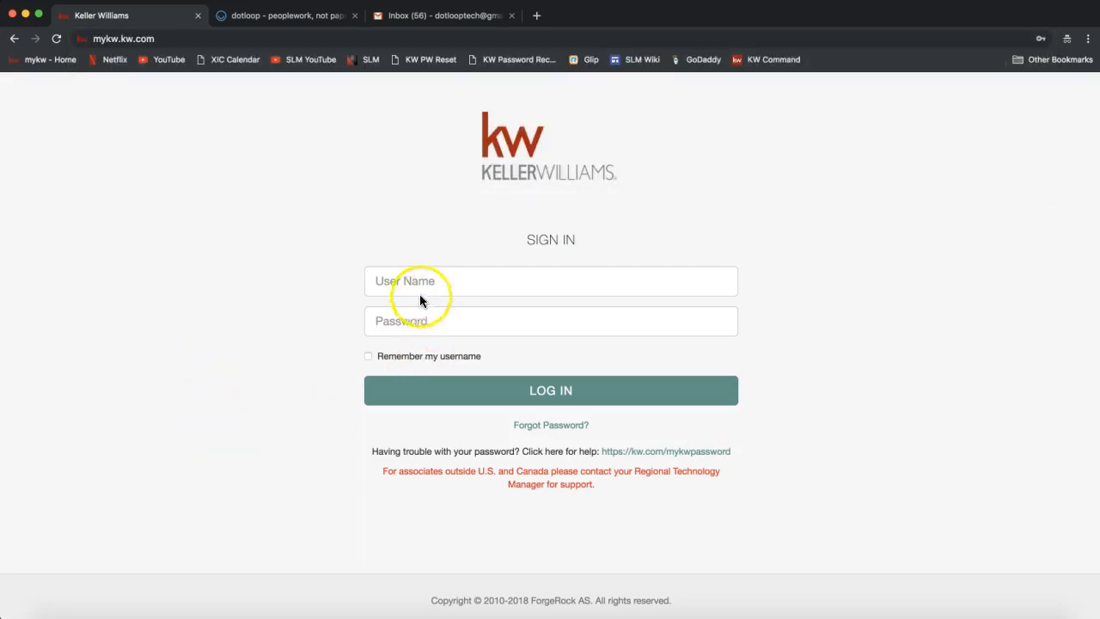
Fill the User Name and password fields from Chrome's saved login suggestion.
click(444, 295)
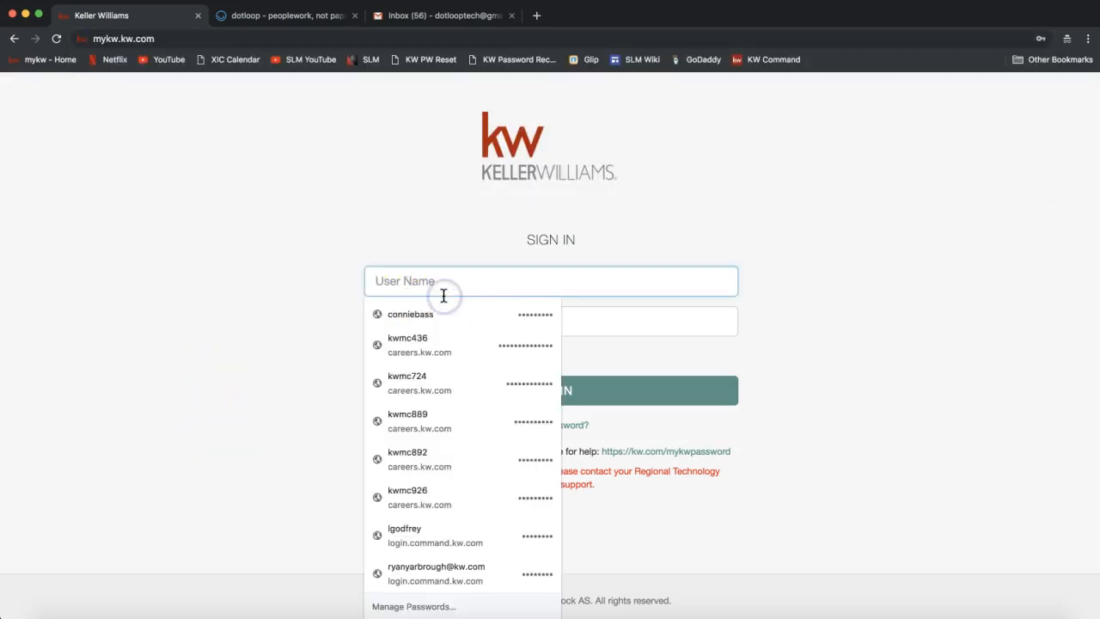
text(conni)
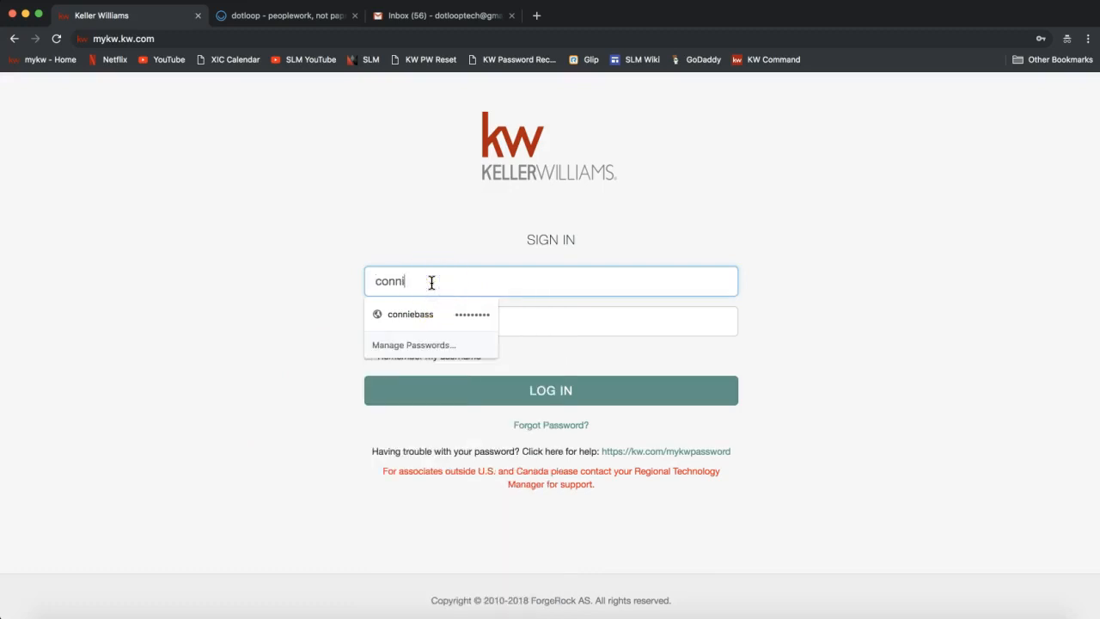
key(Down)
key(Return)
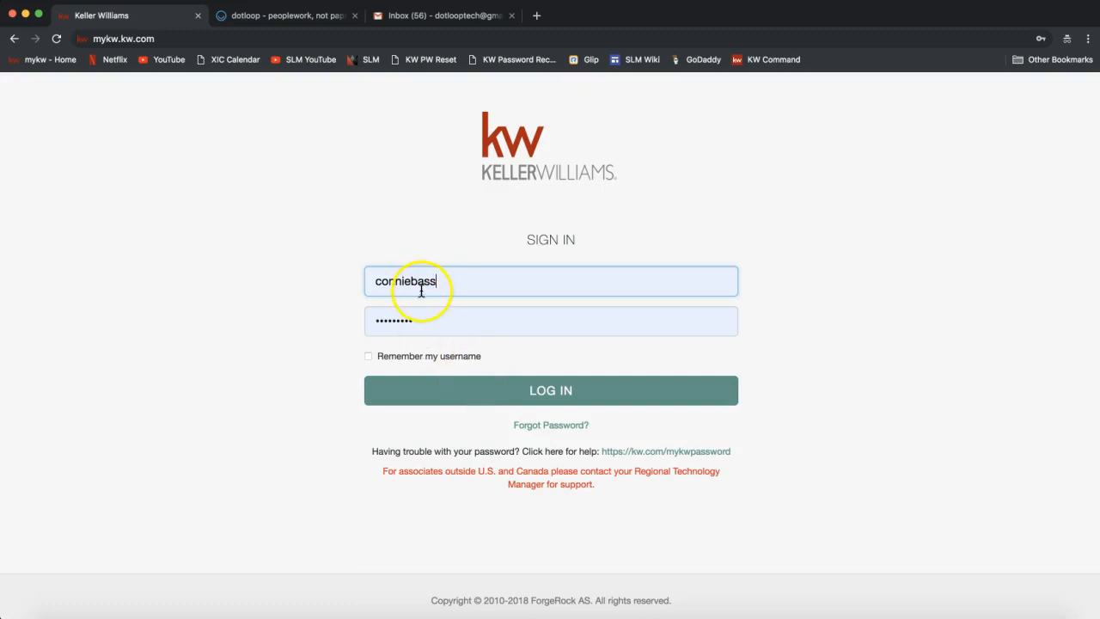
Log in to mykw, then use Start myTransaction under myTransactions to reach the dotloop Loops page.
click(554, 407)
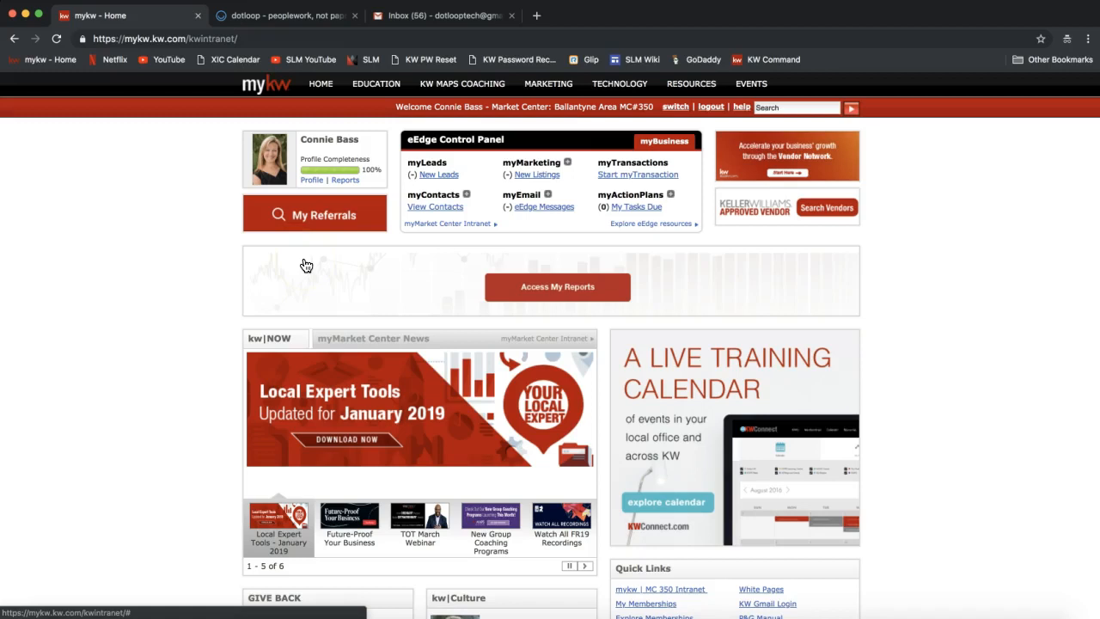
drag(407, 139, 516, 144)
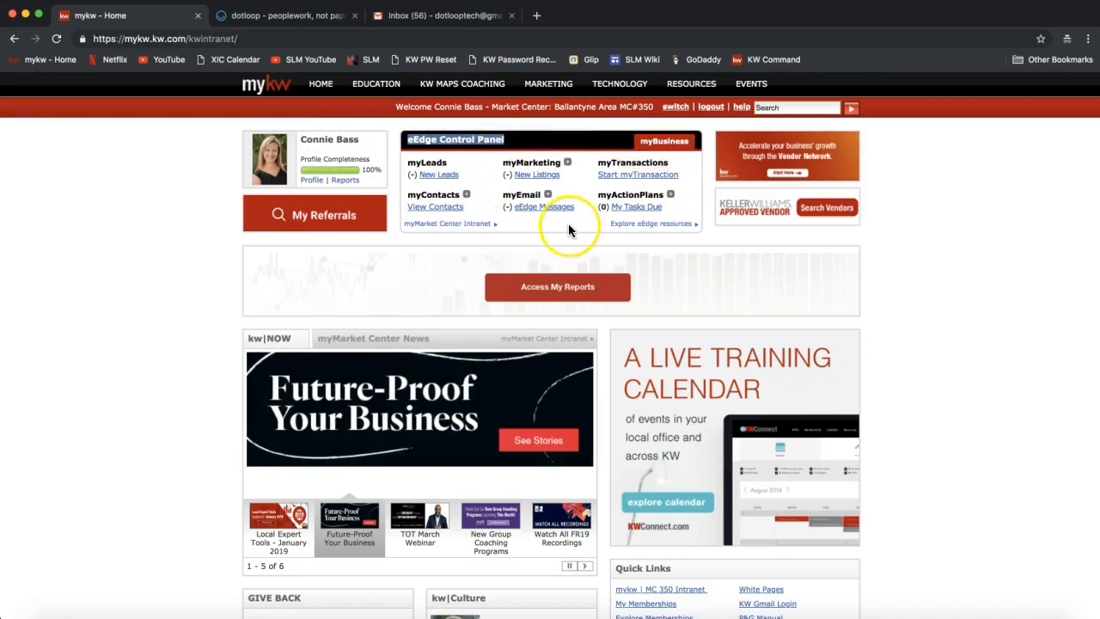
double_click(625, 163)
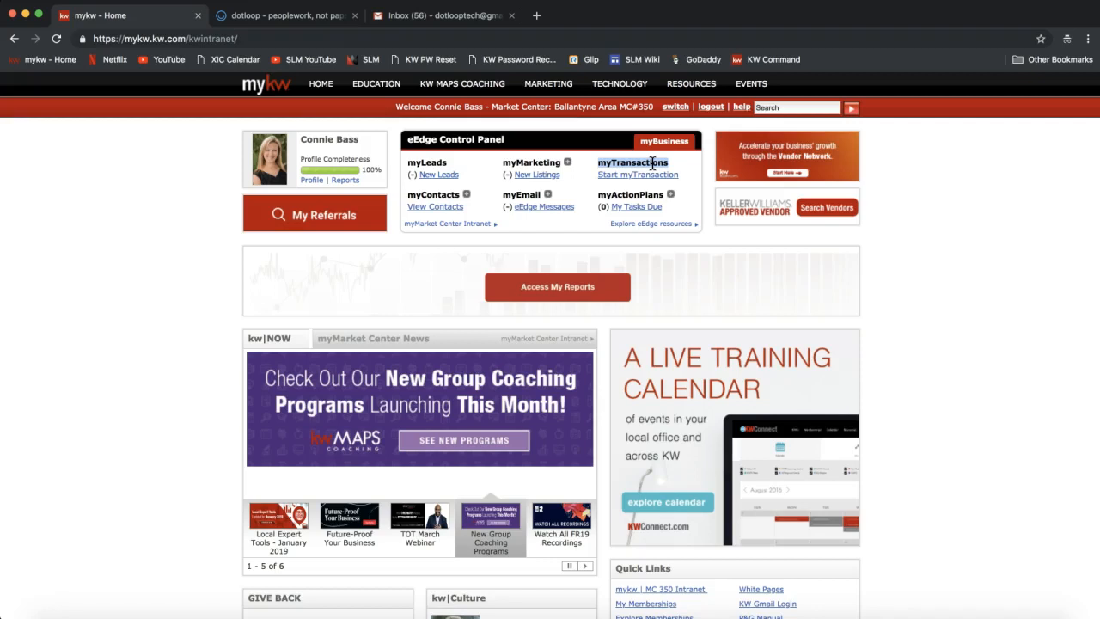
click(636, 163)
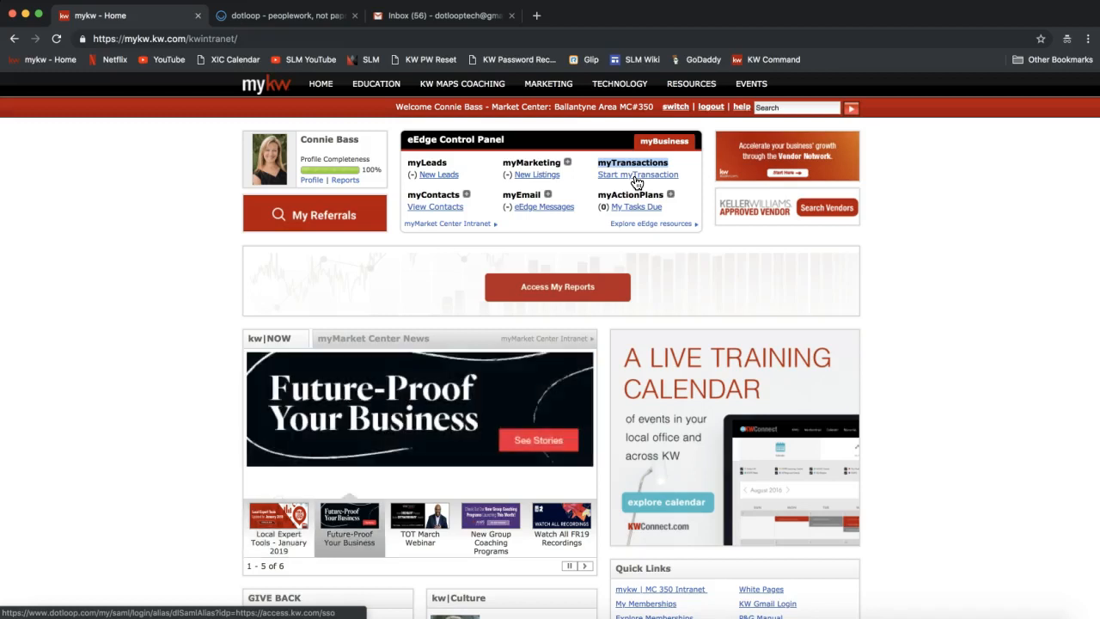
click(636, 179)
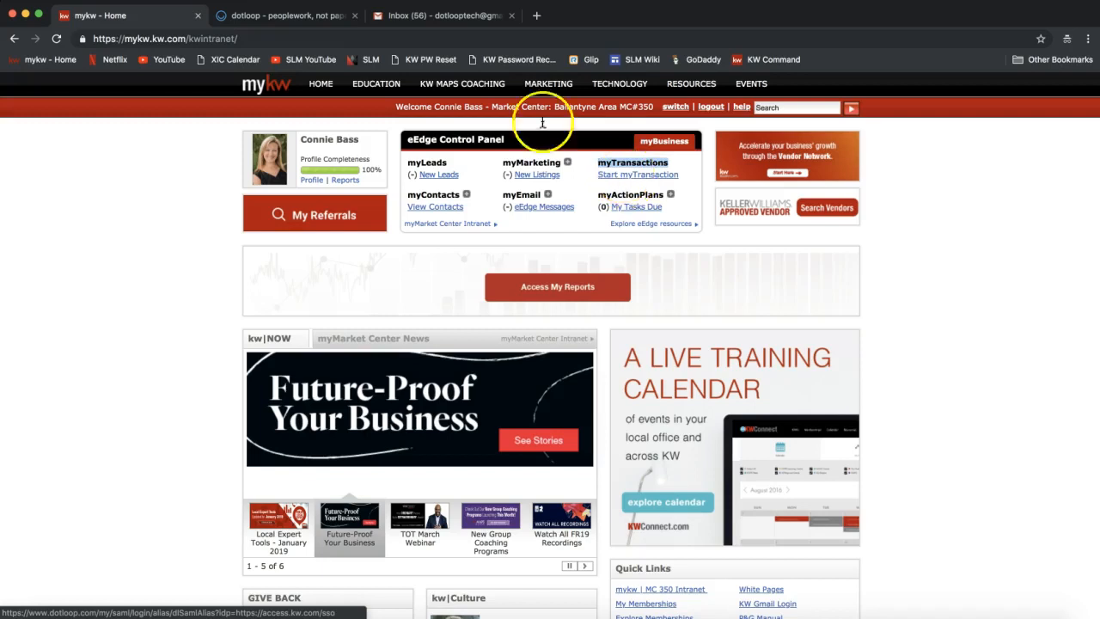
click(281, 19)
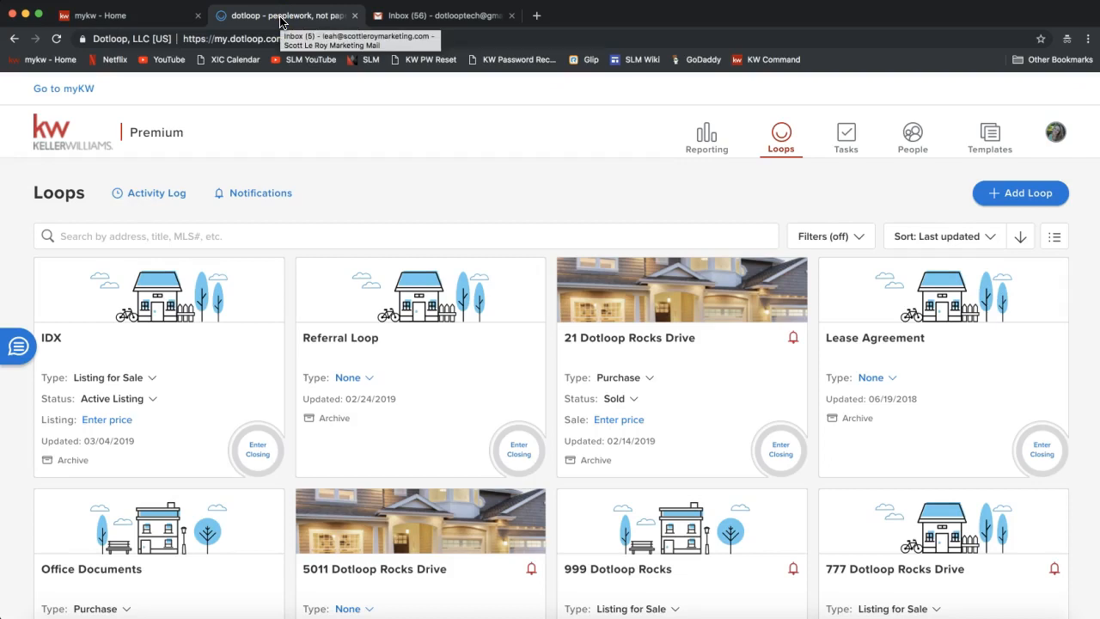
click(383, 201)
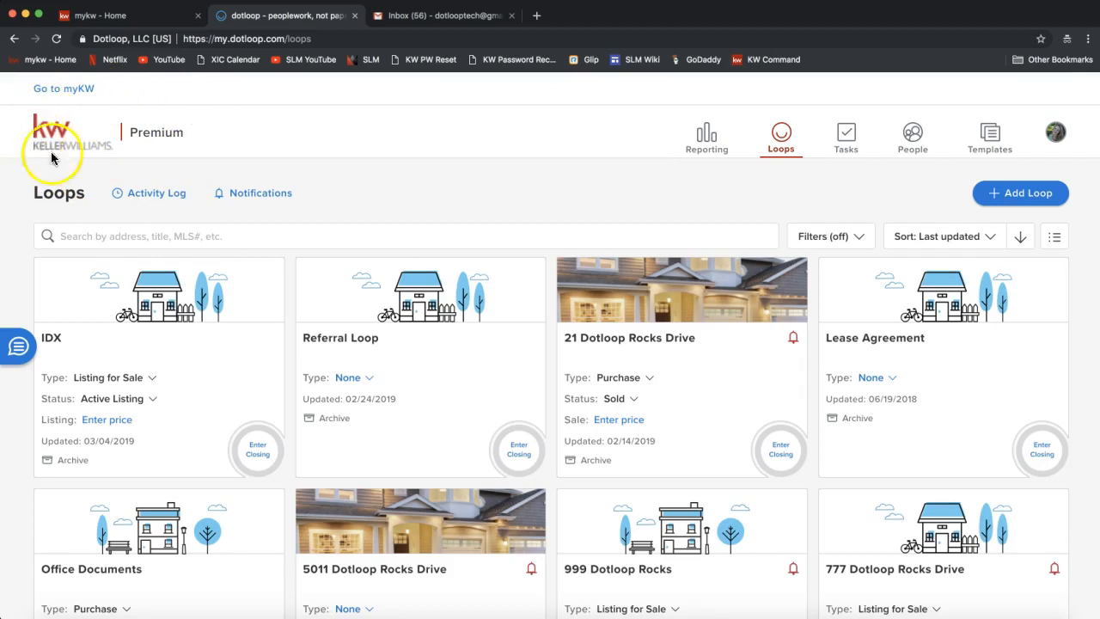
double_click(162, 133)
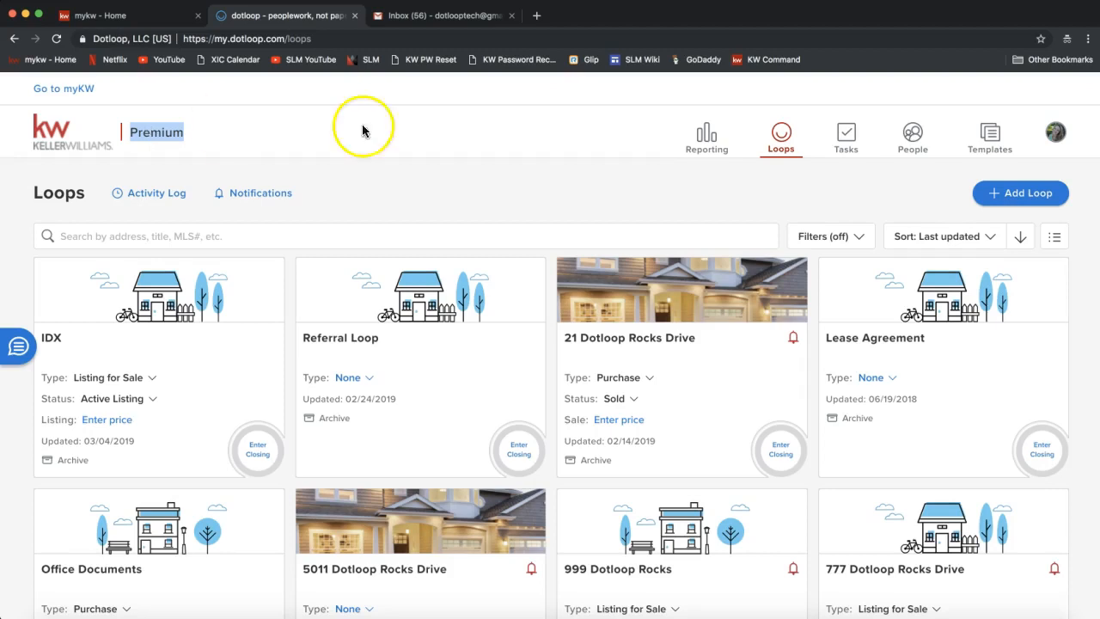
Return to the dotloop Loops dashboard showing IDX, Referral Loop and 21 Dotloop Rocks Drive cards.
click(701, 197)
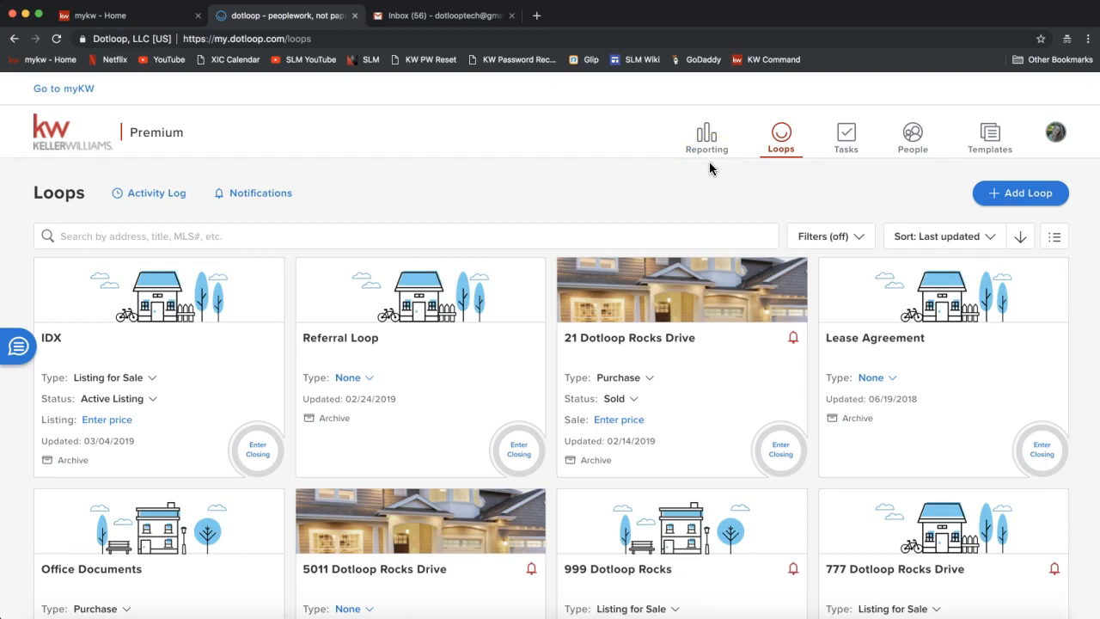
click(707, 137)
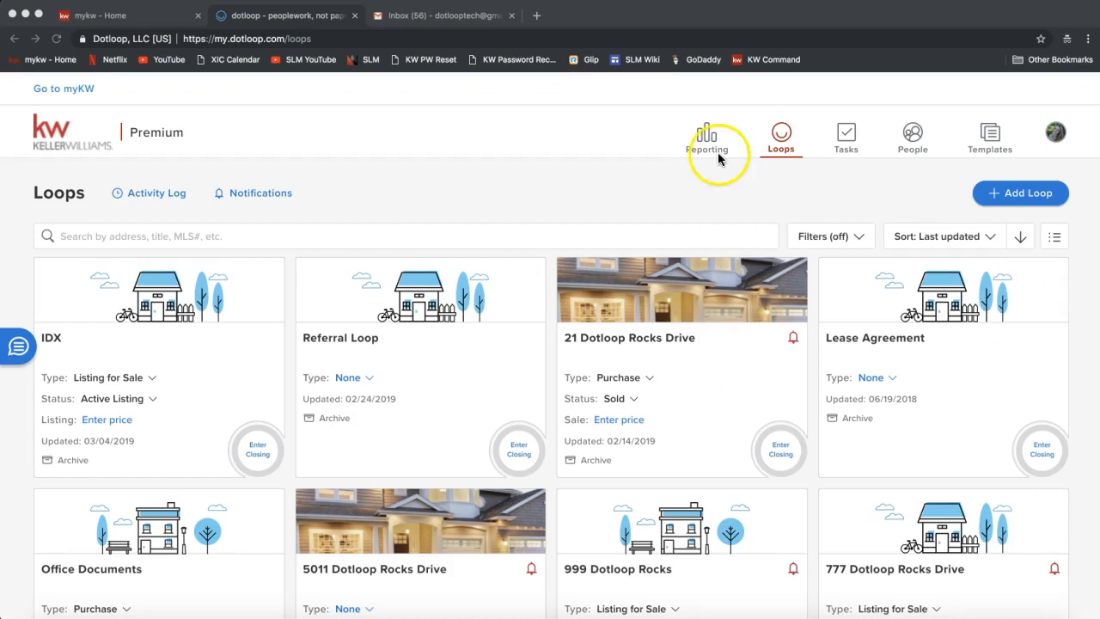
click(708, 180)
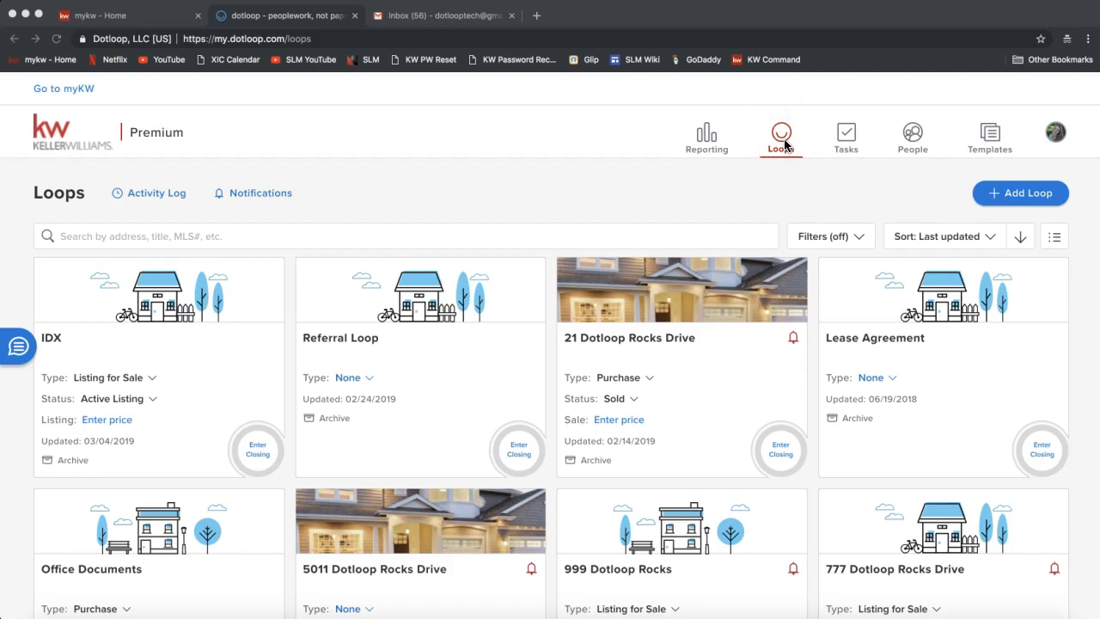
click(846, 187)
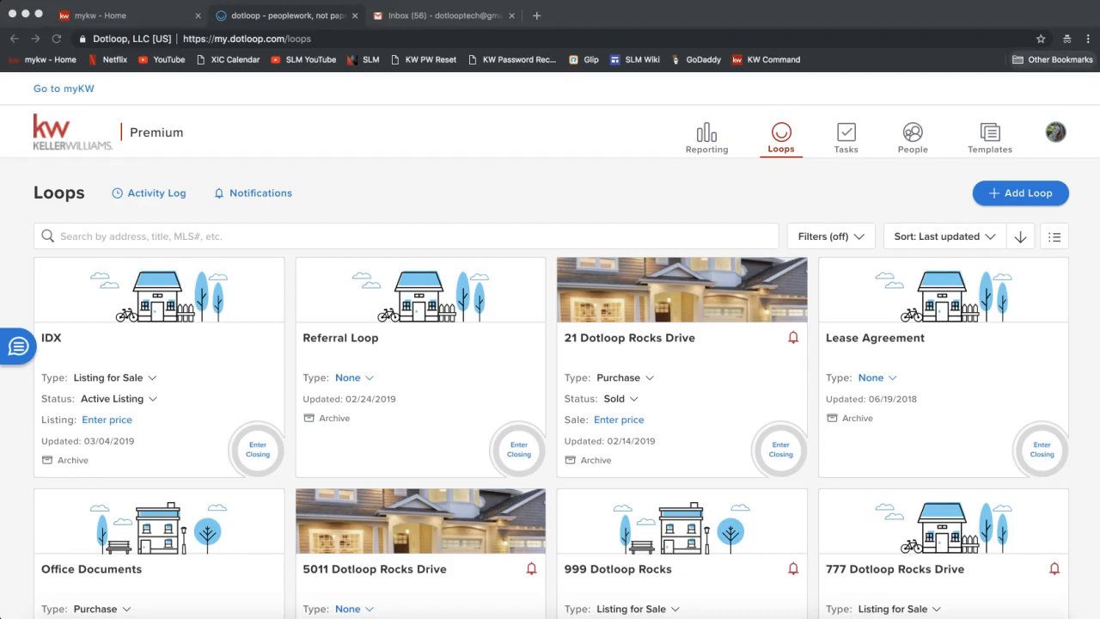
click(899, 176)
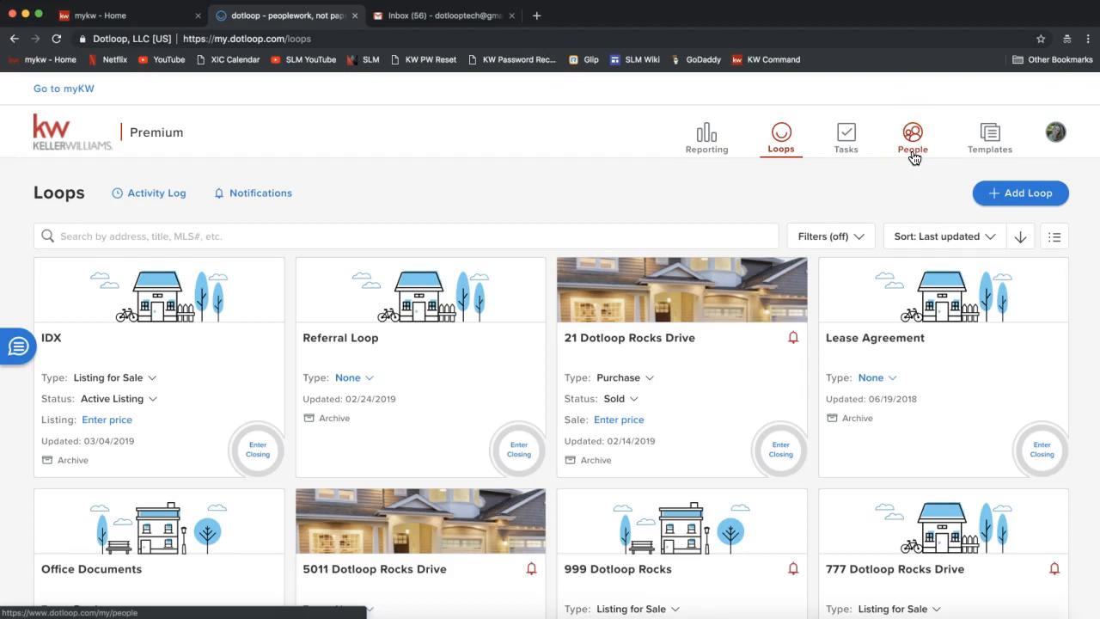
click(912, 141)
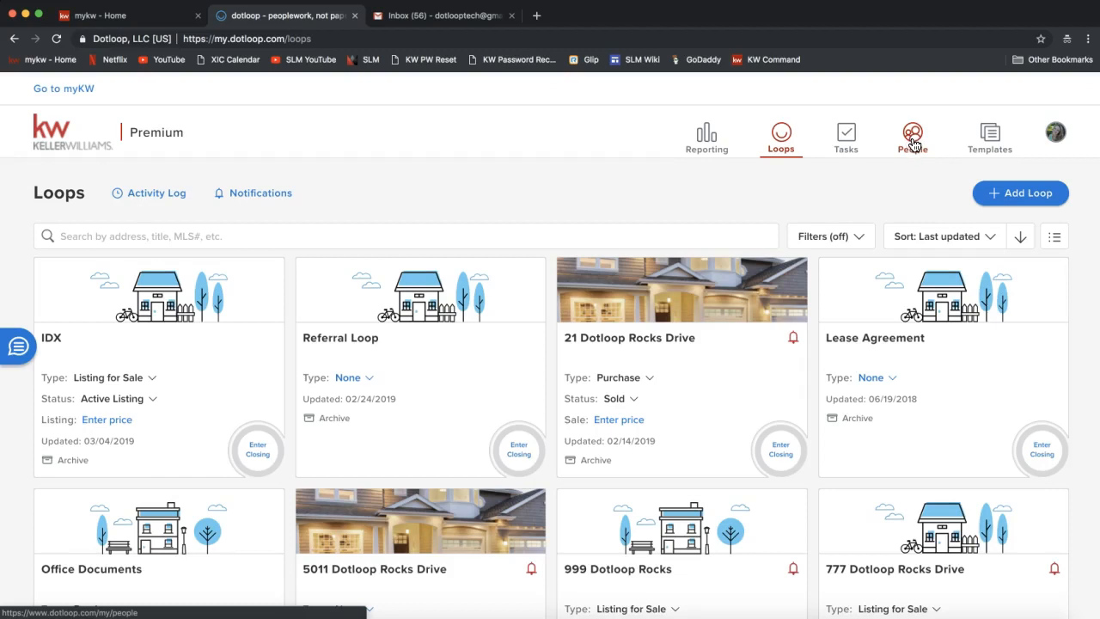
click(986, 135)
click(992, 145)
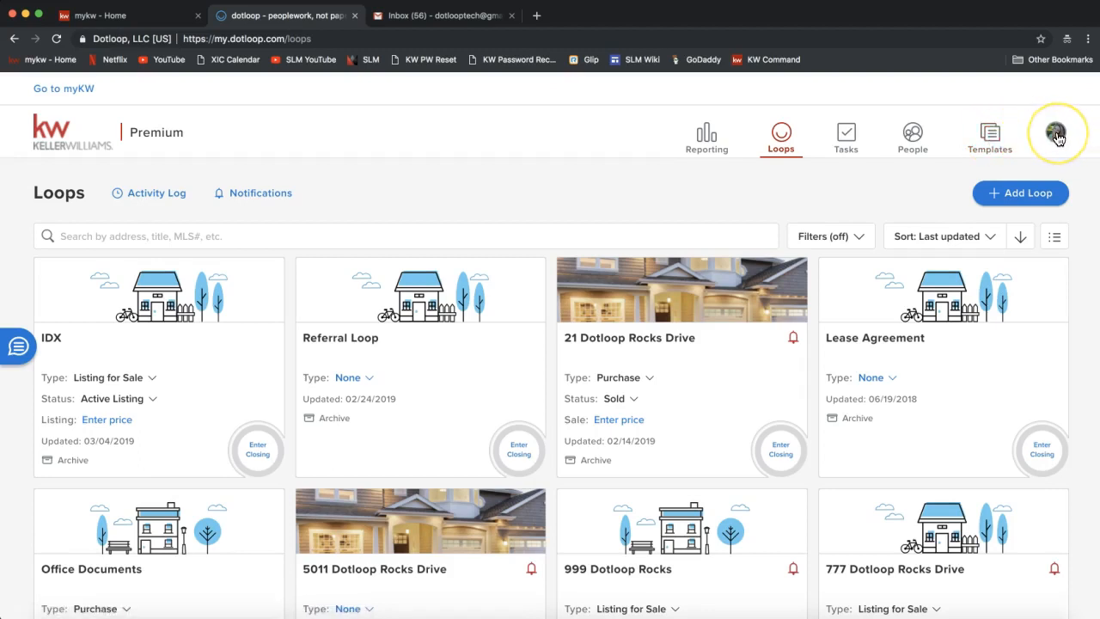
Open the profile avatar menu and select the Member ID line.
click(1057, 136)
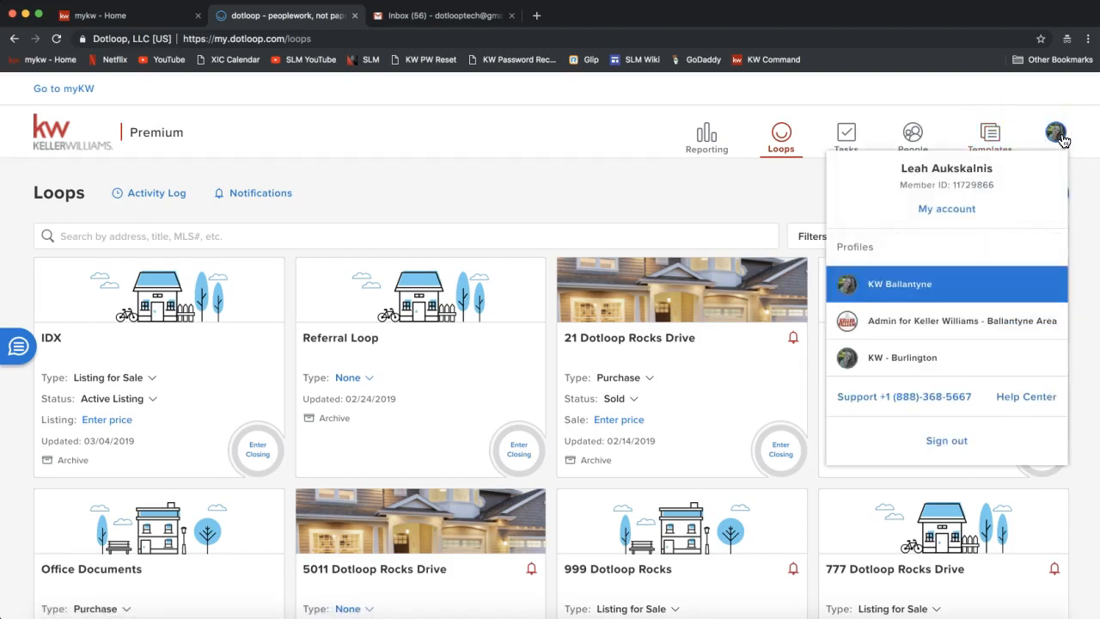
click(1064, 135)
click(1060, 135)
triple_click(915, 186)
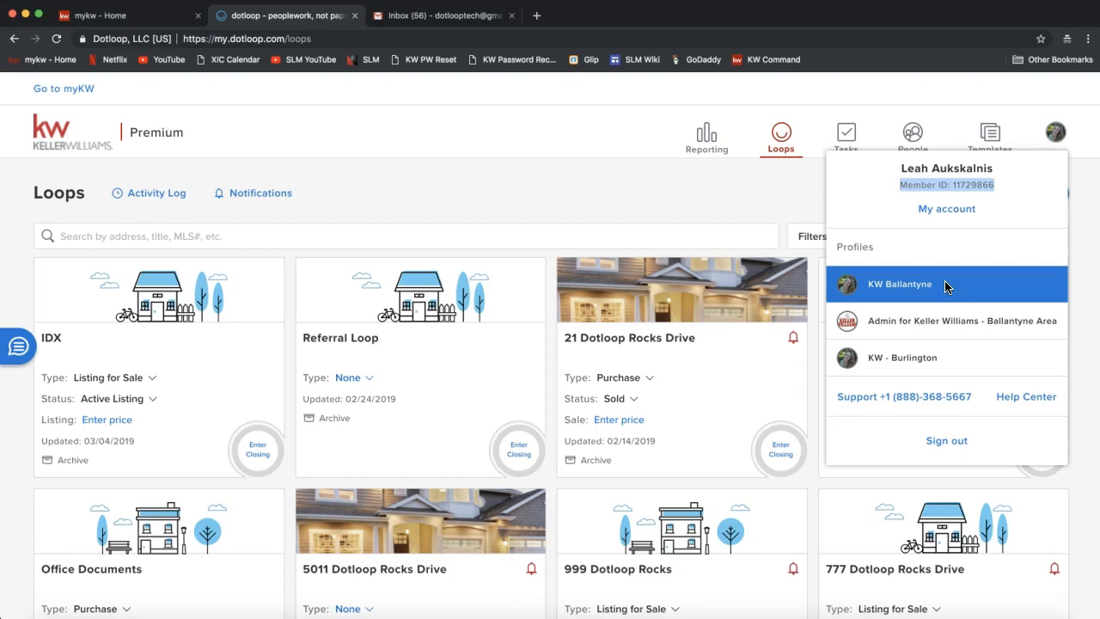
click(948, 220)
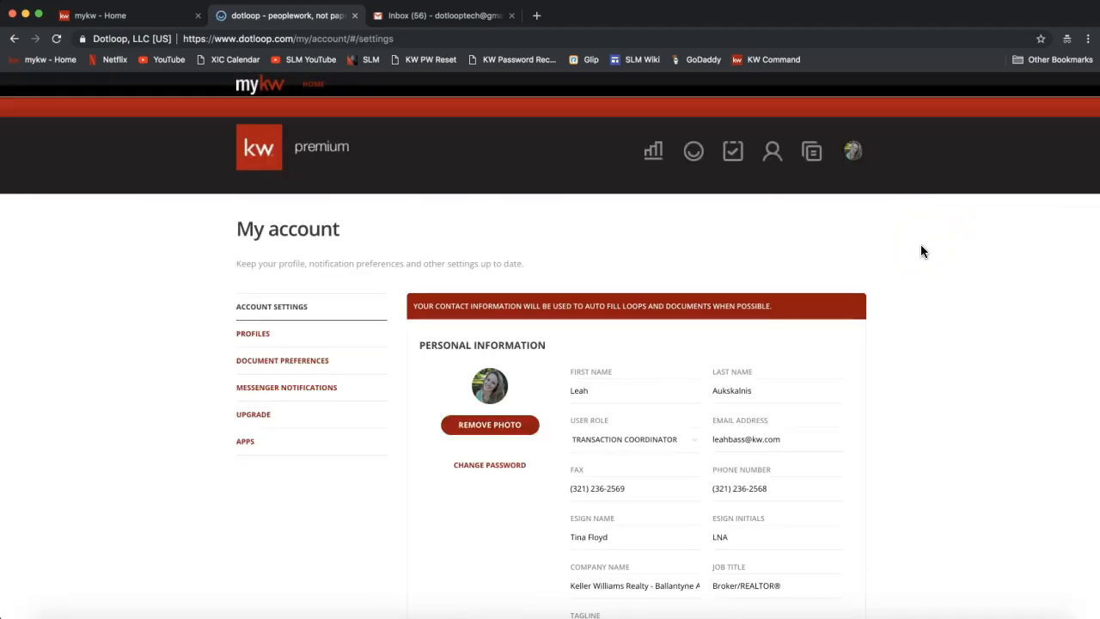
click(853, 154)
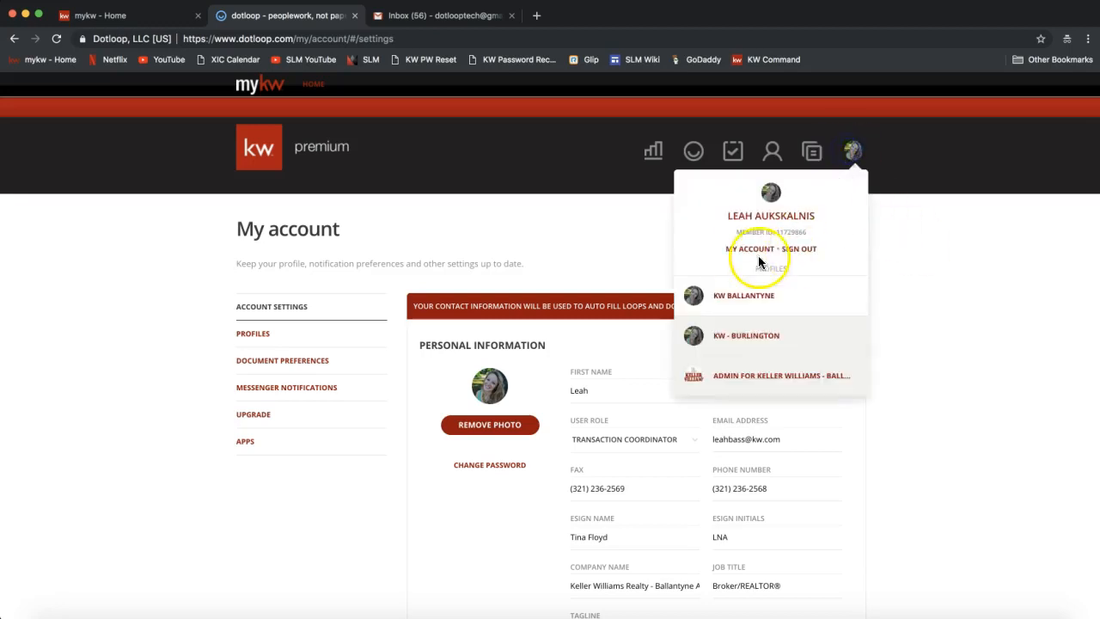
click(534, 255)
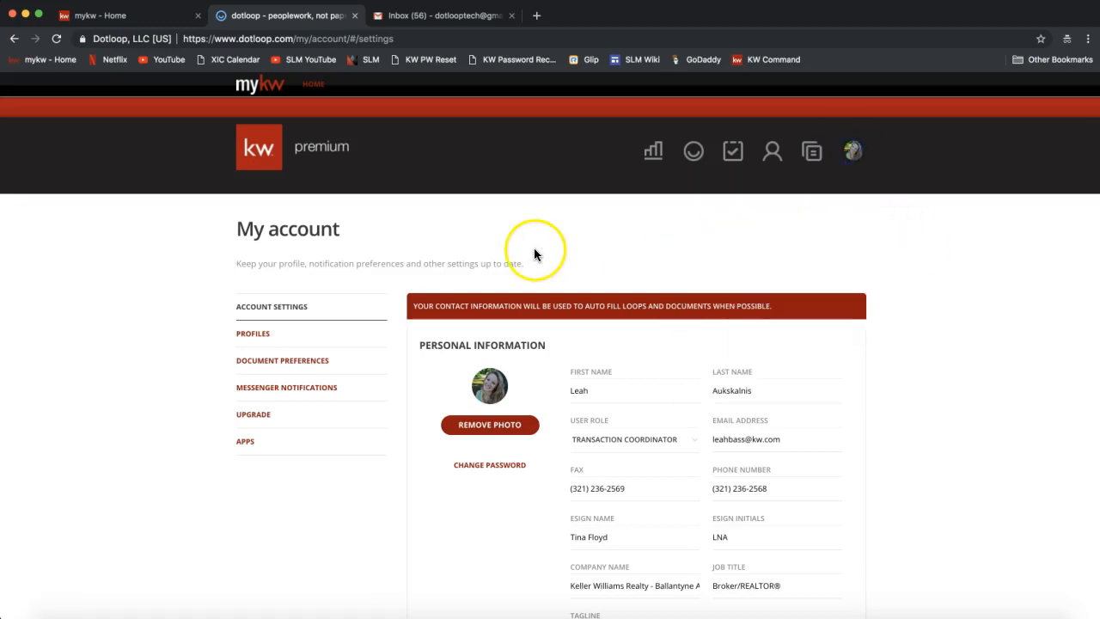
scroll(740, 329, down, 3)
click(740, 333)
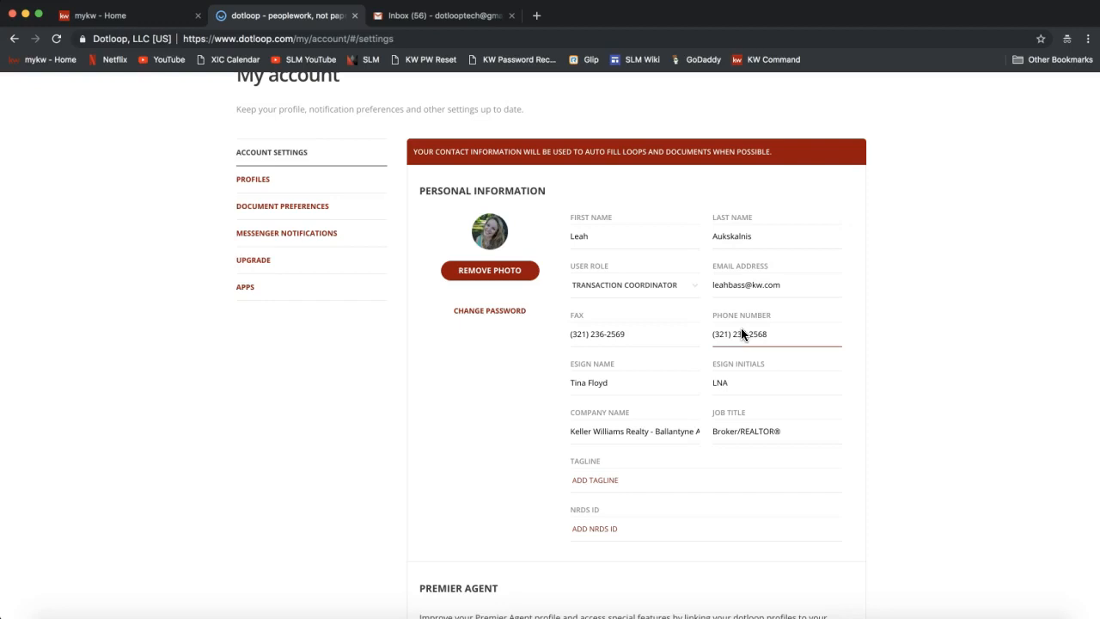
click(761, 252)
click(613, 241)
click(923, 250)
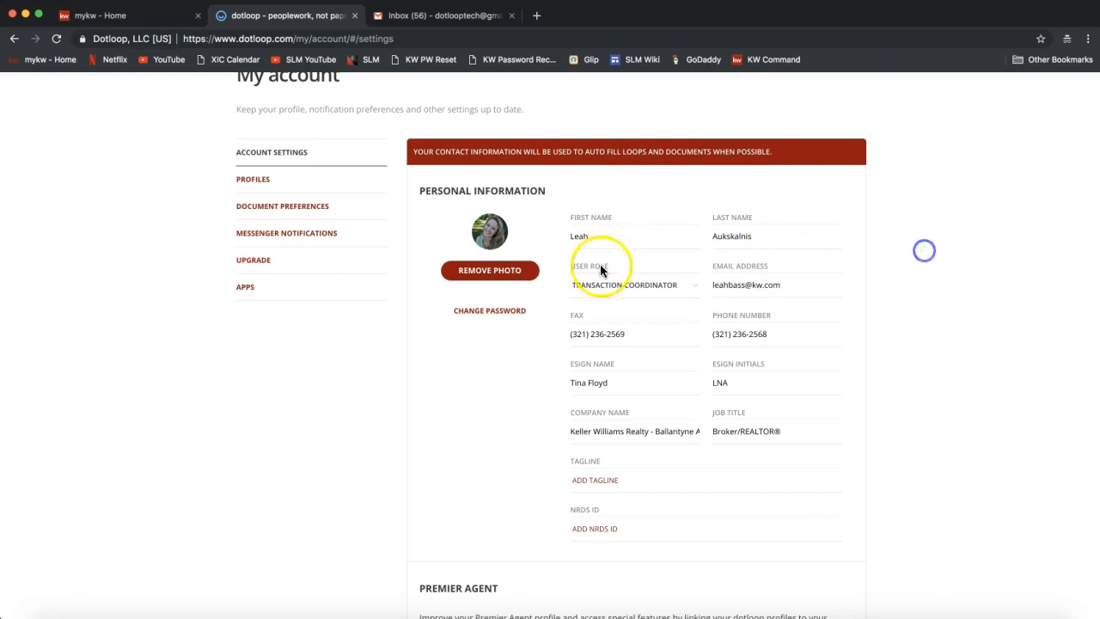
click(619, 237)
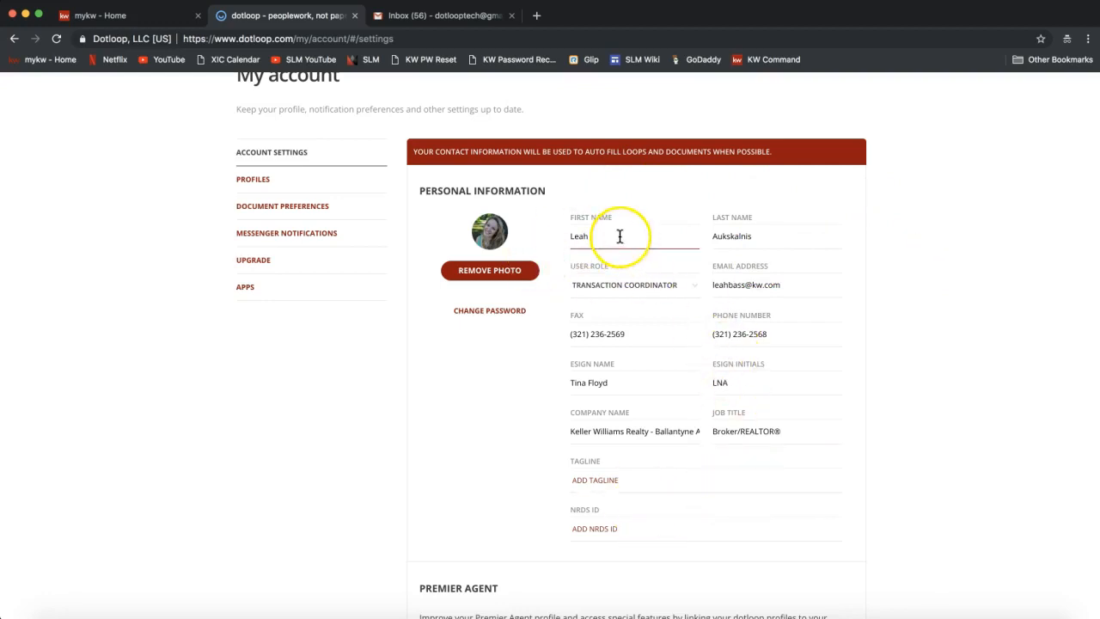
click(746, 228)
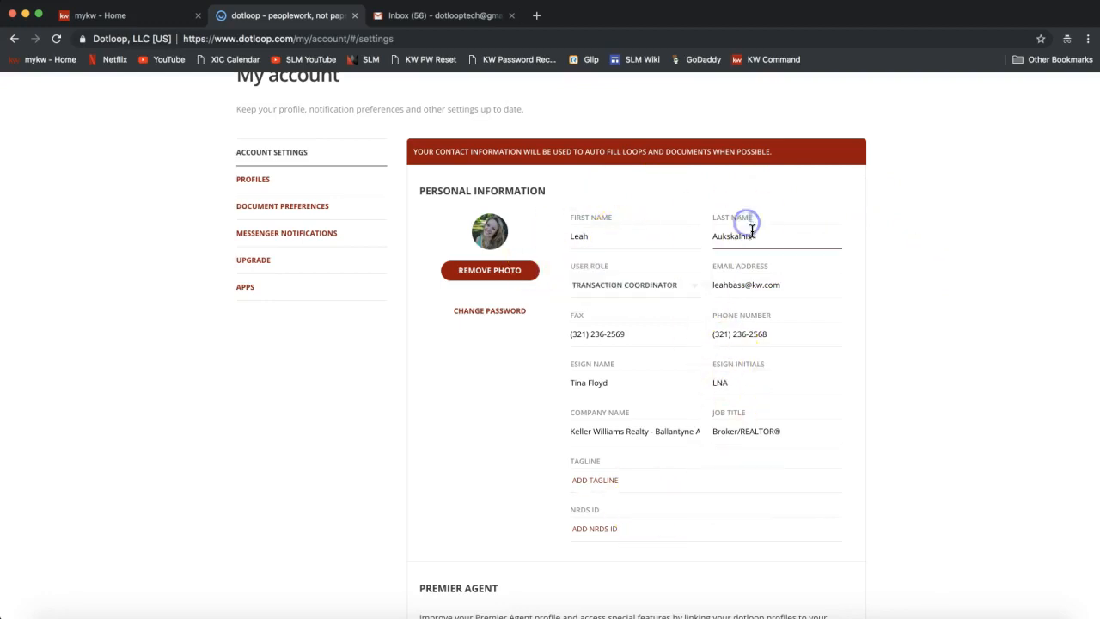
click(899, 221)
click(772, 284)
triple_click(741, 287)
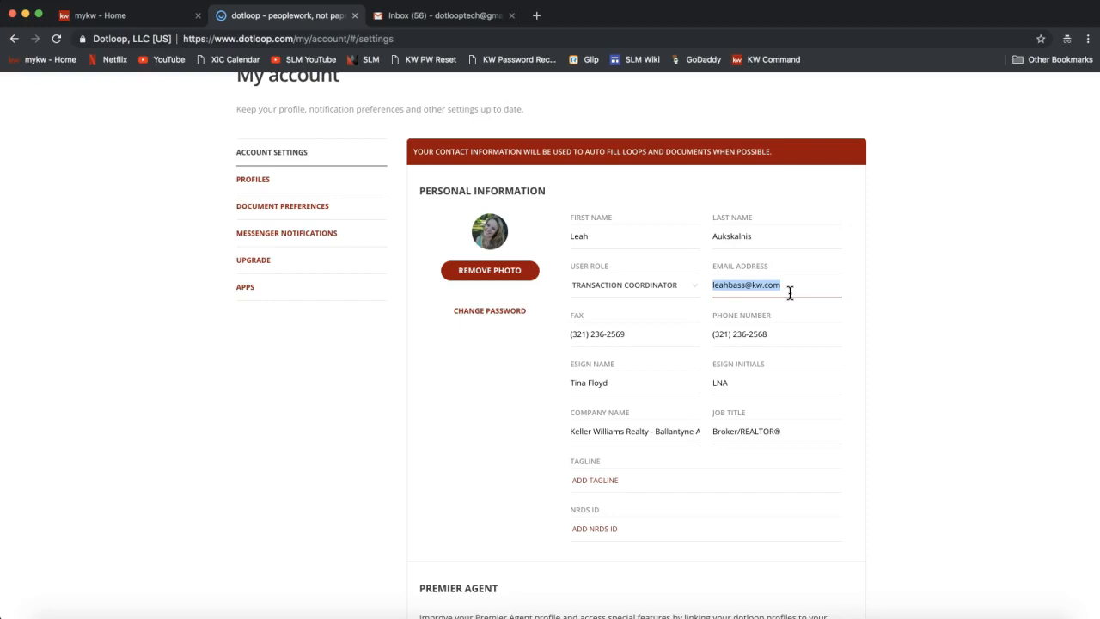
click(623, 332)
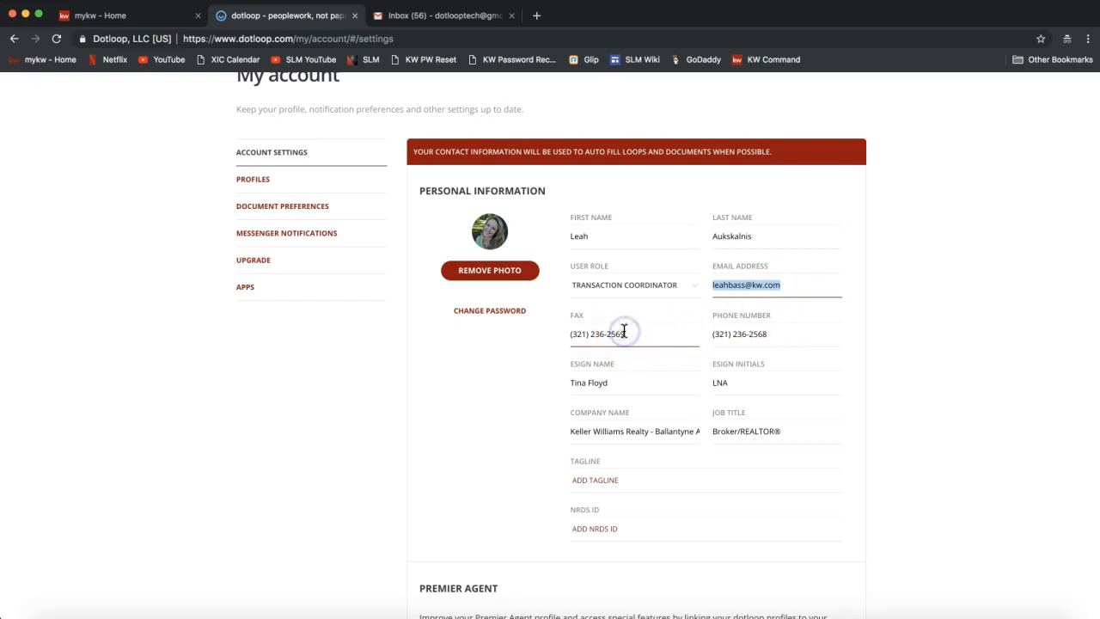
triple_click(742, 334)
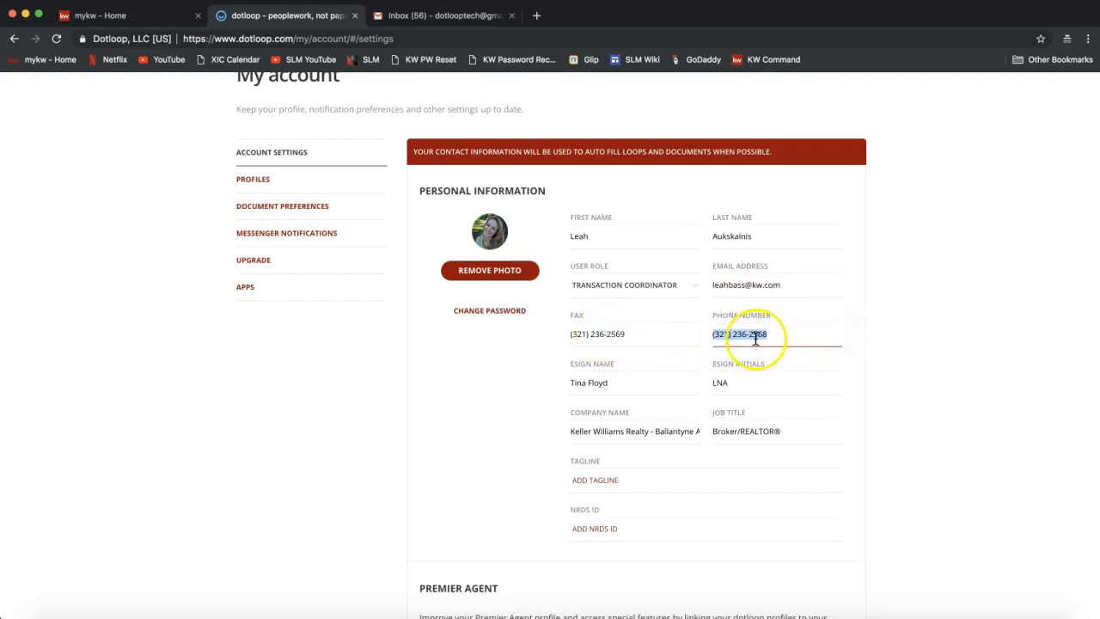
click(663, 333)
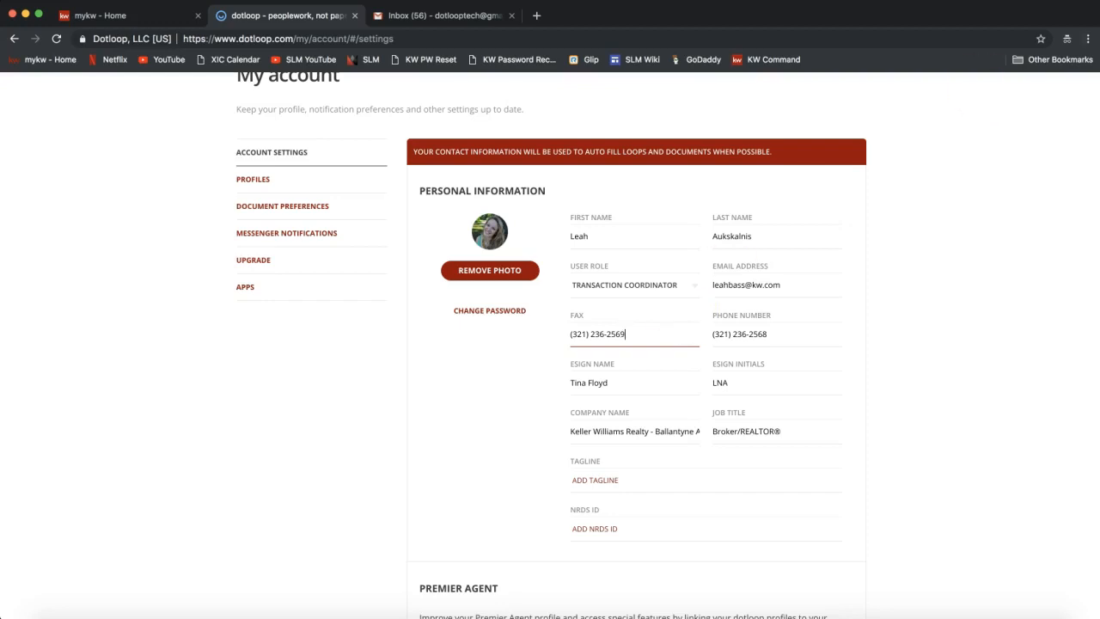
Replace the ESIGN NAME field with the user's full first and last name.
click(948, 371)
scroll(946, 369, down, 1)
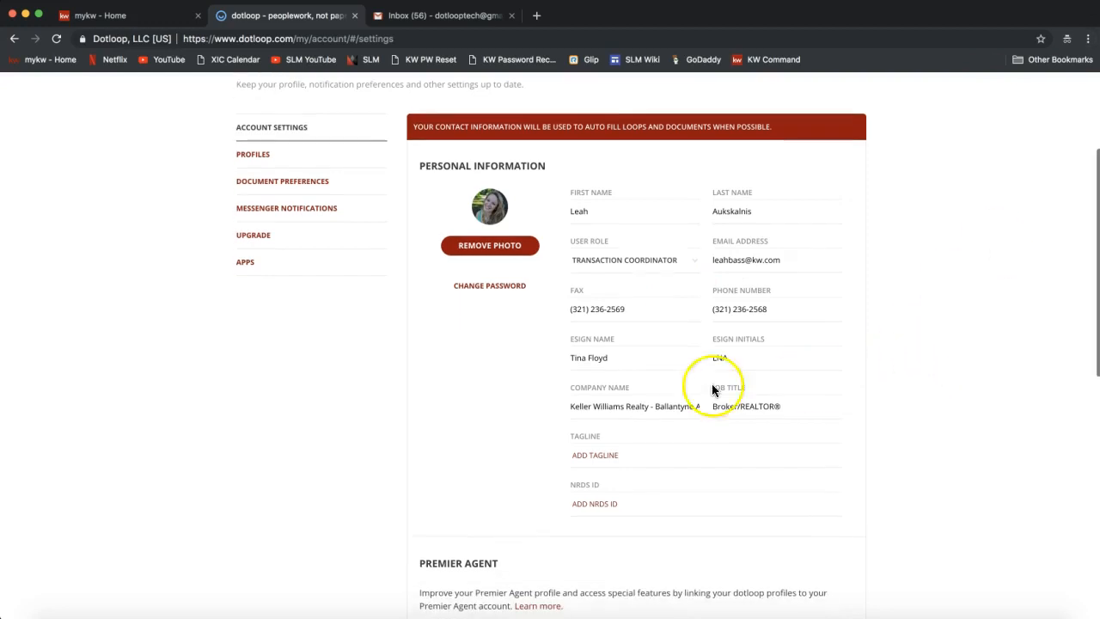
click(644, 360)
triple_click(644, 360)
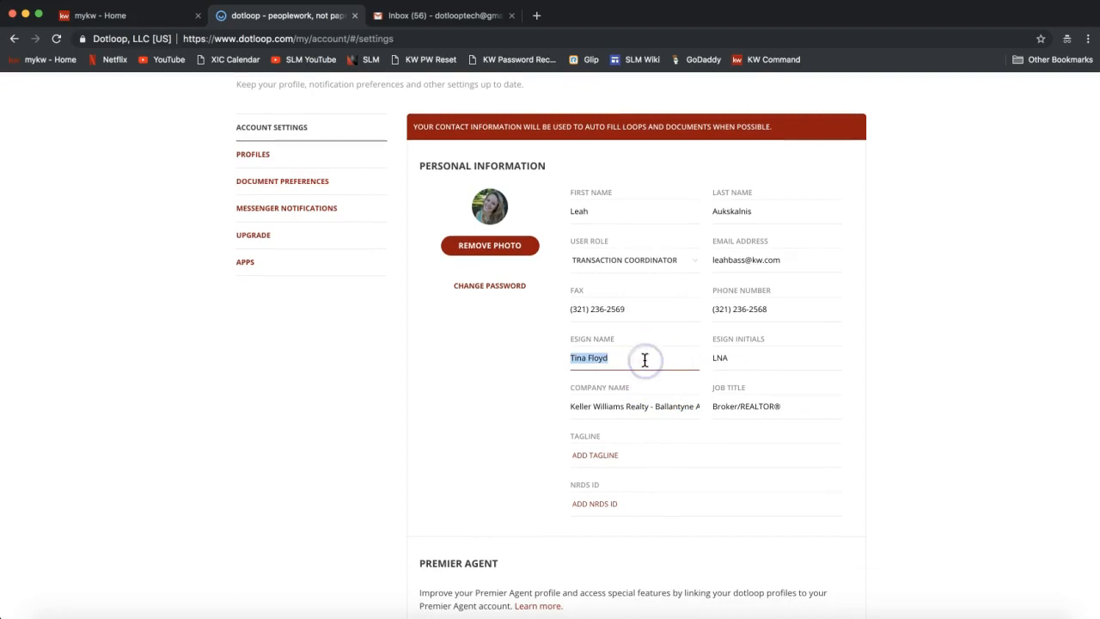
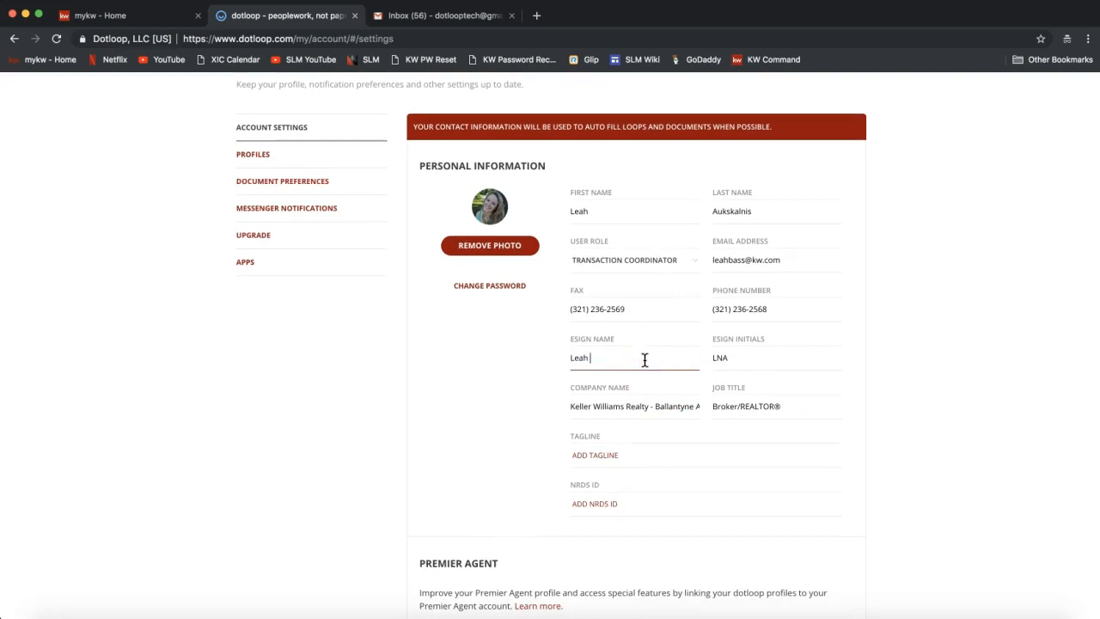
Insert the middle initial after the first name in the e-sign name.
click(575, 356)
double_click(575, 355)
drag(571, 340, 617, 341)
click(576, 346)
click(598, 366)
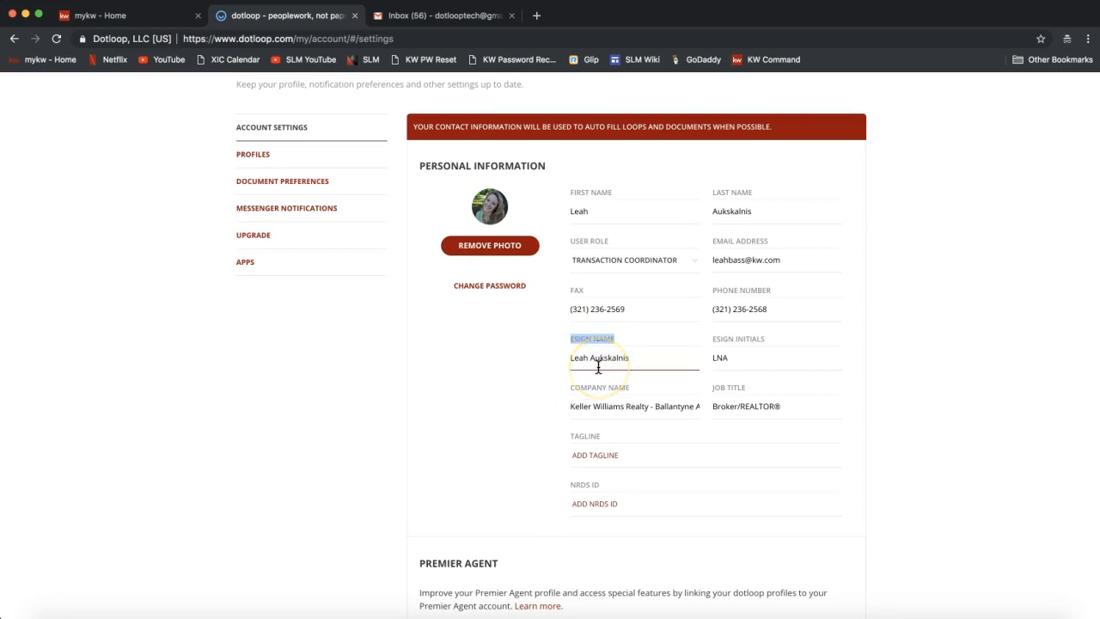
click(591, 357)
text(N.)
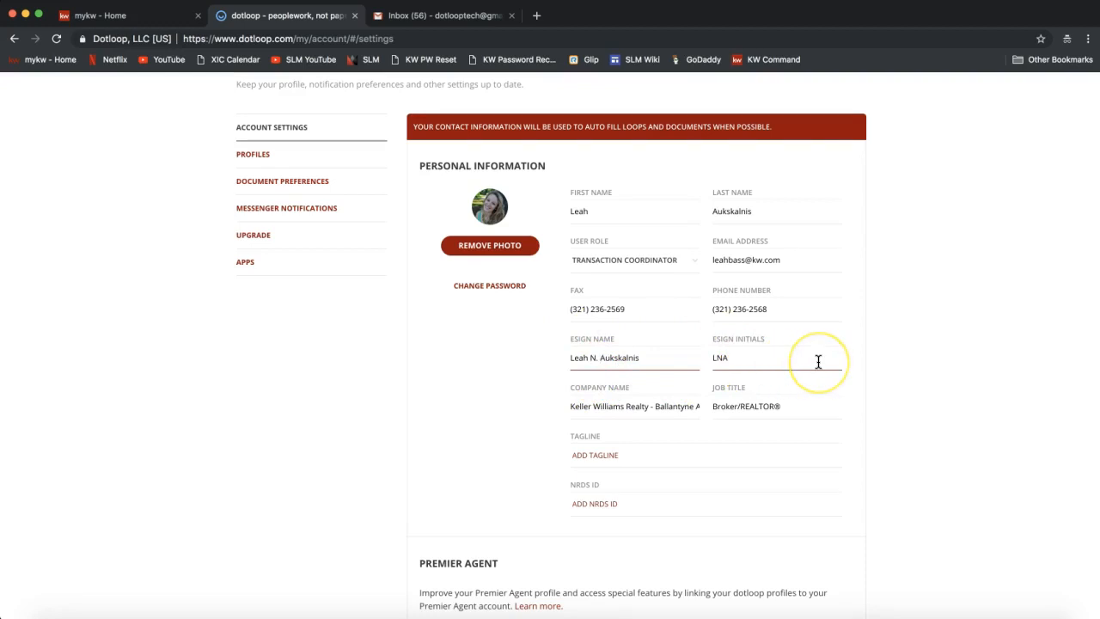
scroll(818, 362, down, 1)
click(627, 362)
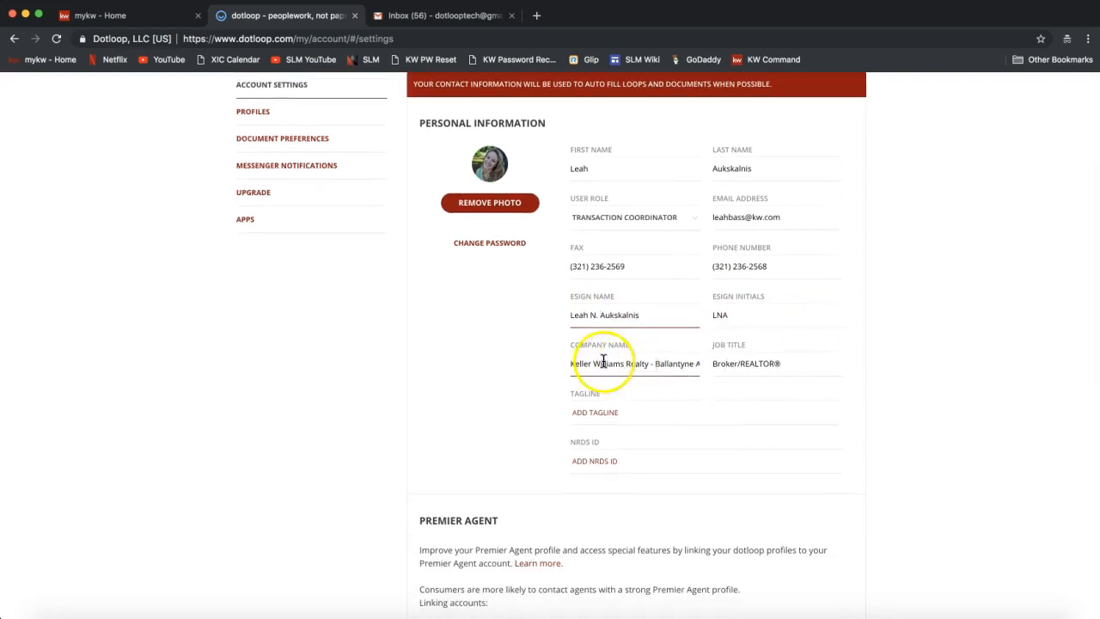
click(605, 364)
click(771, 363)
drag(572, 363, 649, 359)
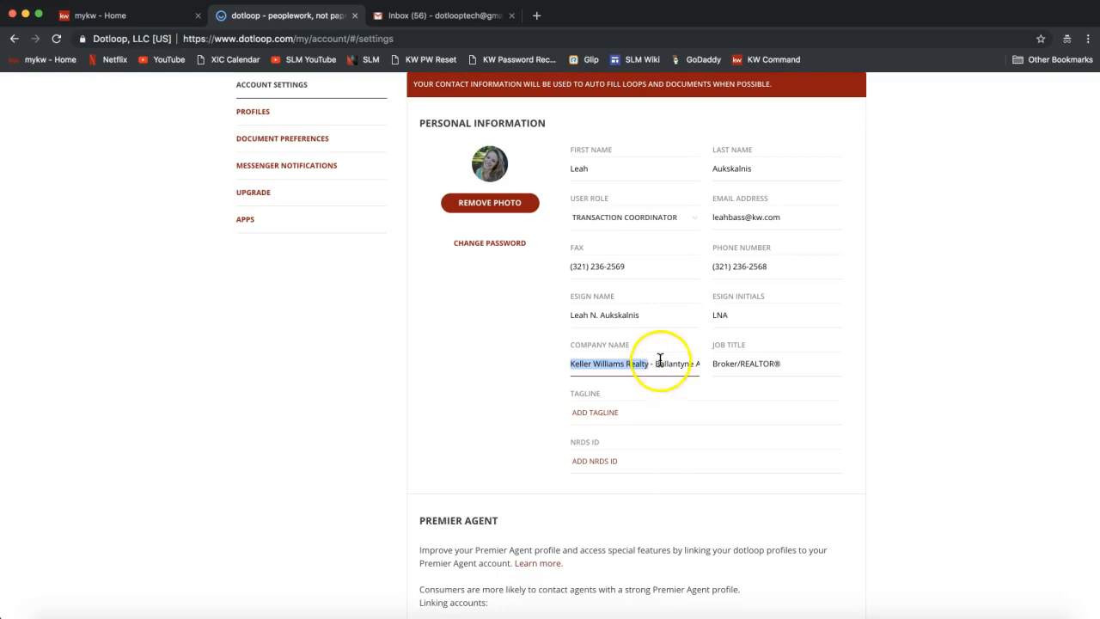
drag(651, 362, 724, 366)
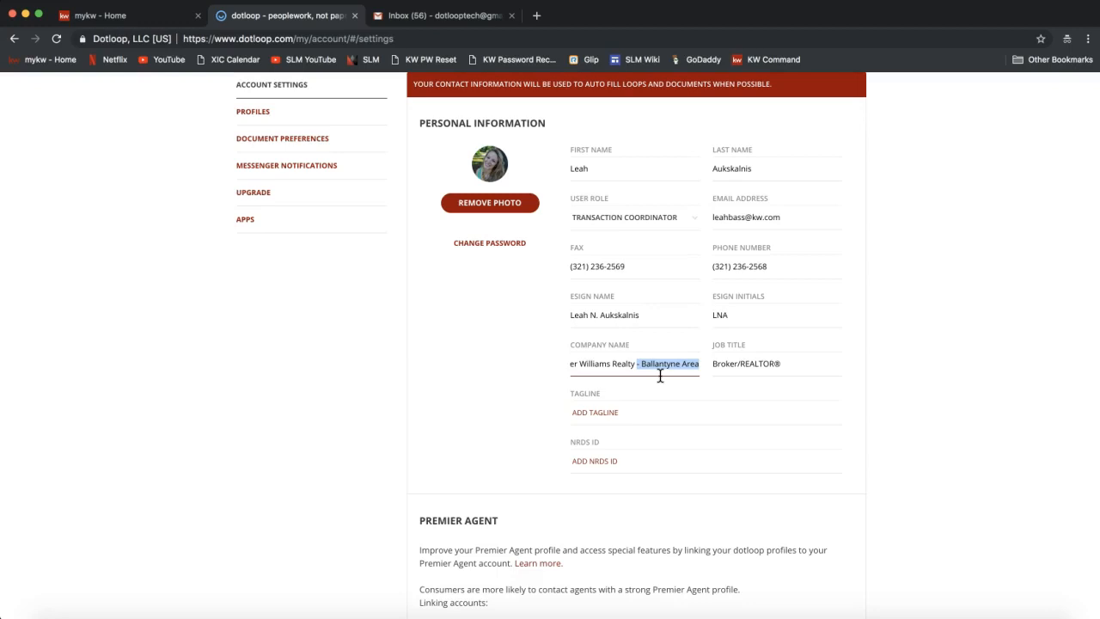
click(754, 363)
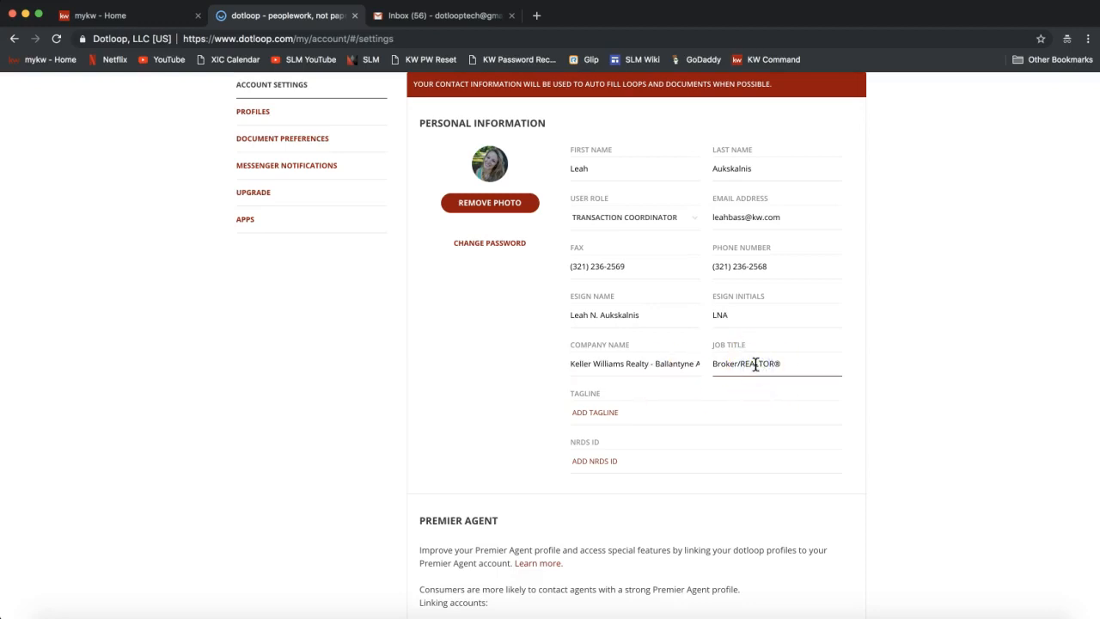
click(718, 369)
click(747, 370)
double_click(753, 363)
click(592, 460)
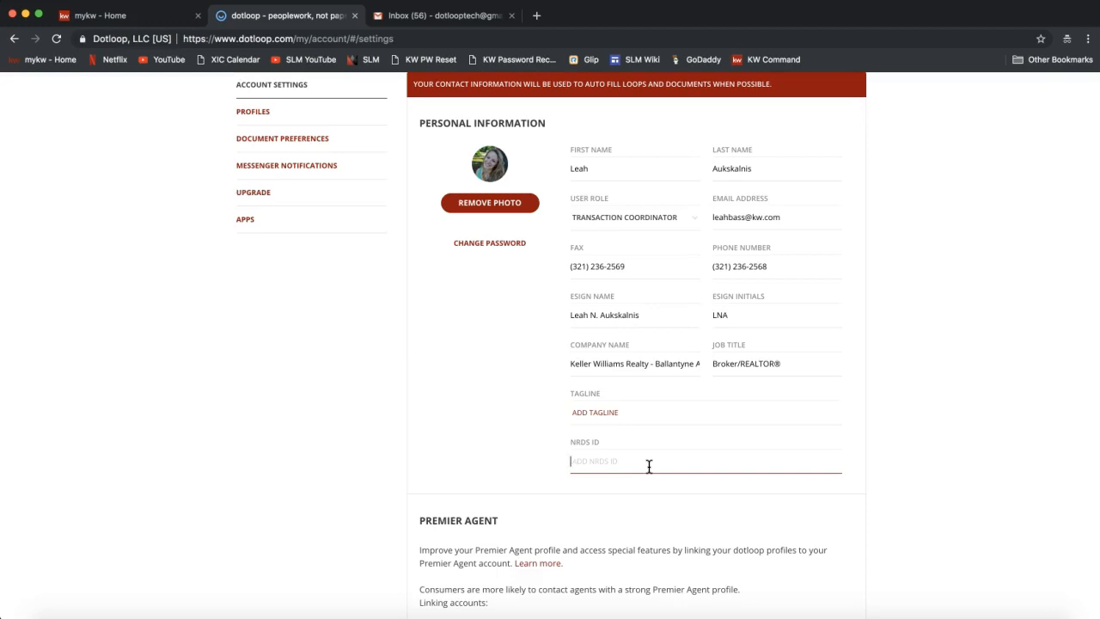
click(490, 182)
click(487, 196)
Keep USA as the Country in the ADDRESS section dropdown.
scroll(503, 183, down, 10)
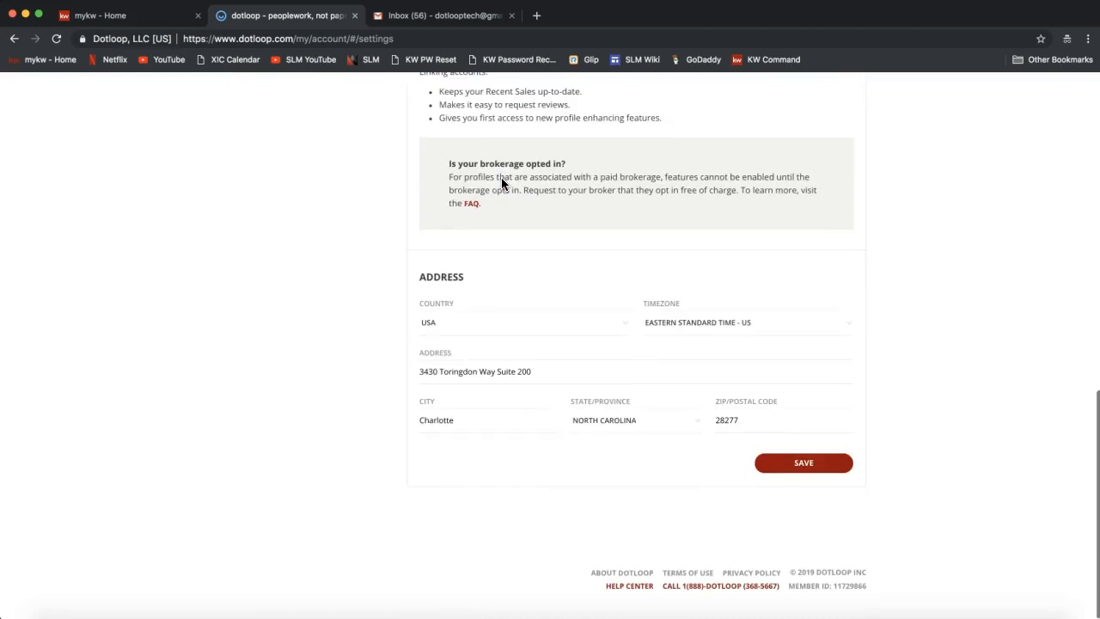
click(441, 277)
double_click(441, 277)
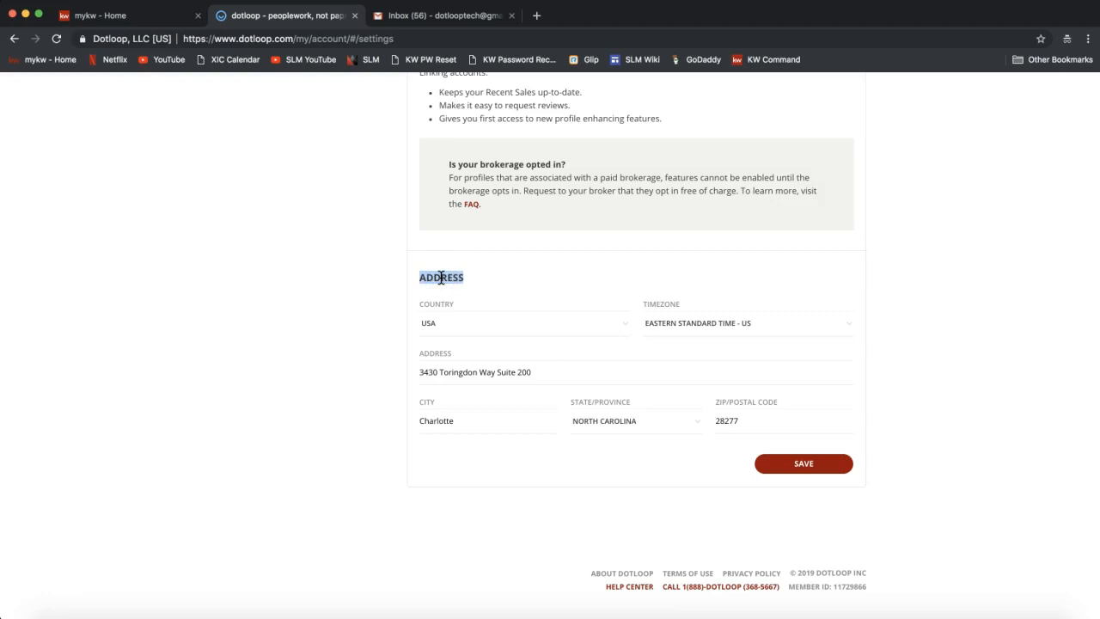
click(446, 333)
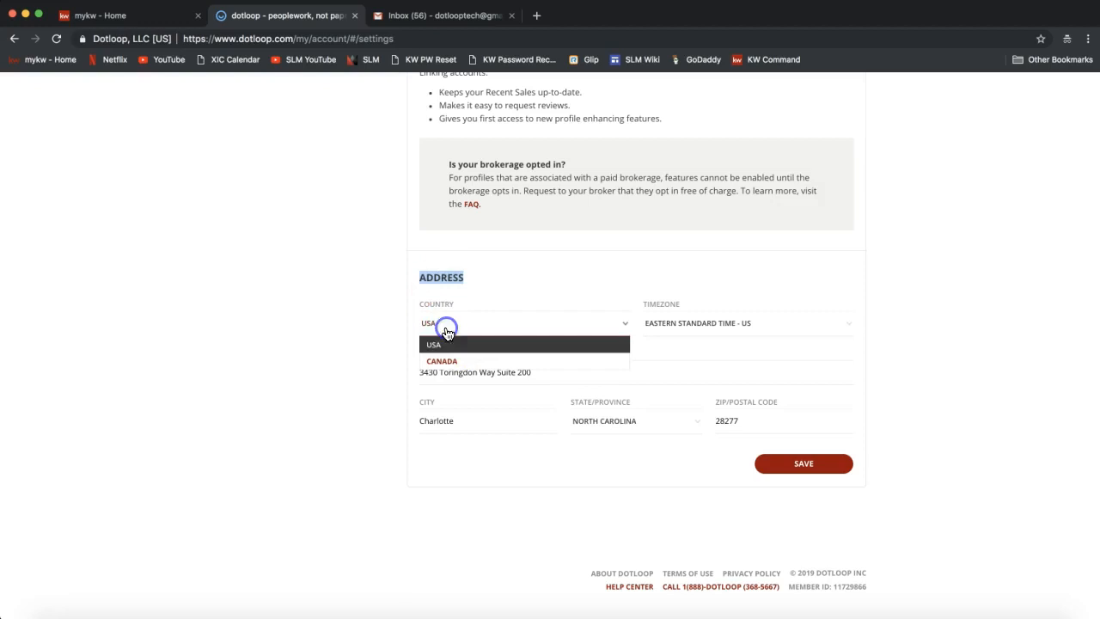
click(443, 348)
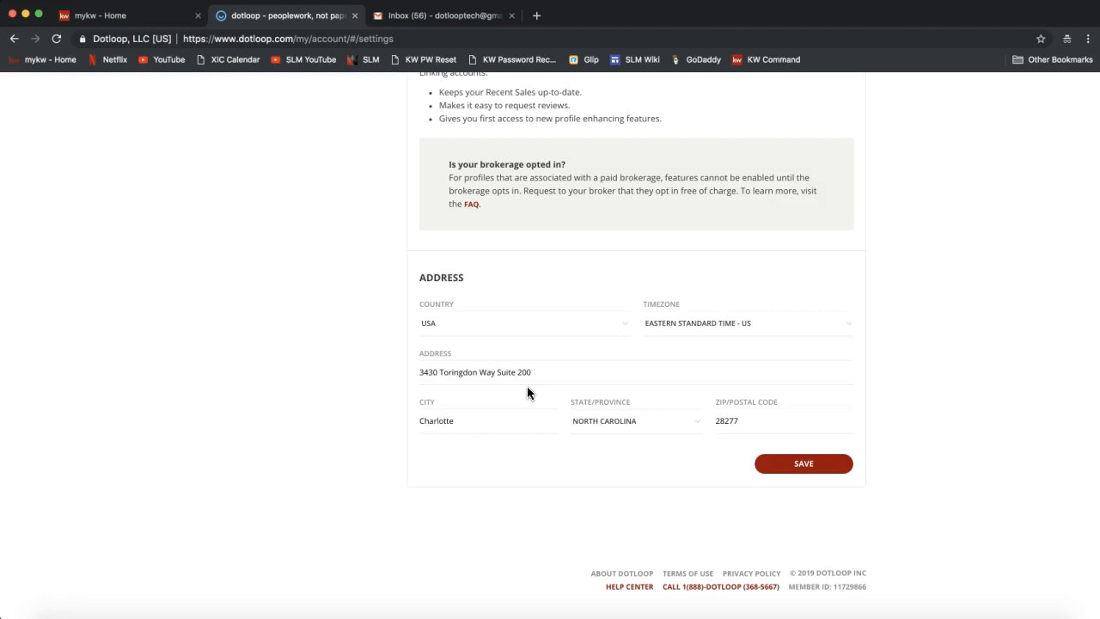
Save the updated contact information and account settings.
click(805, 468)
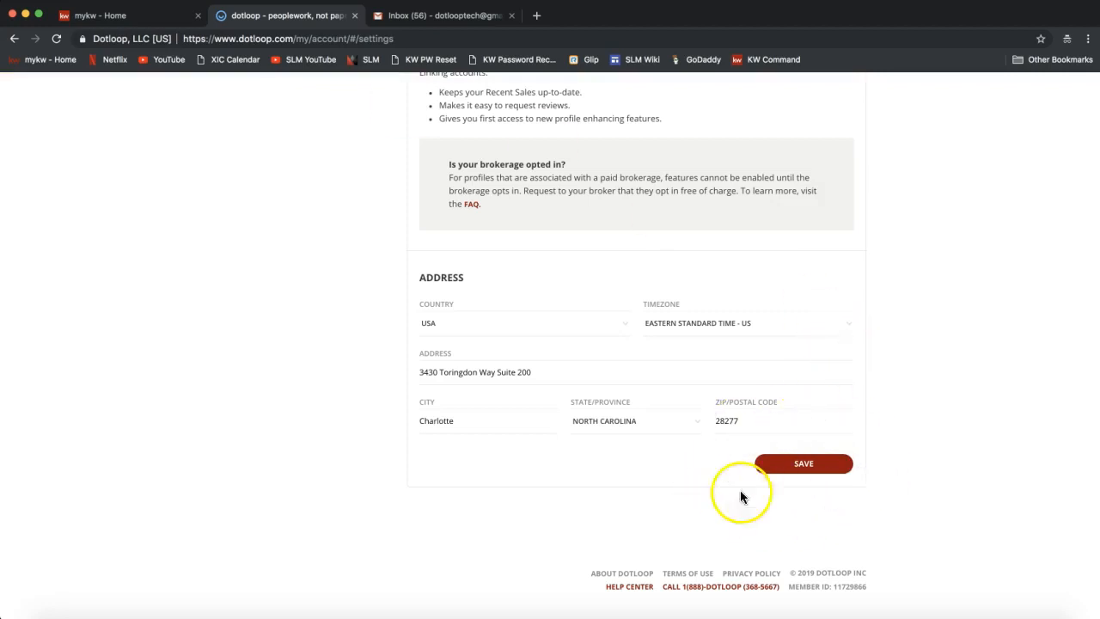
click(814, 465)
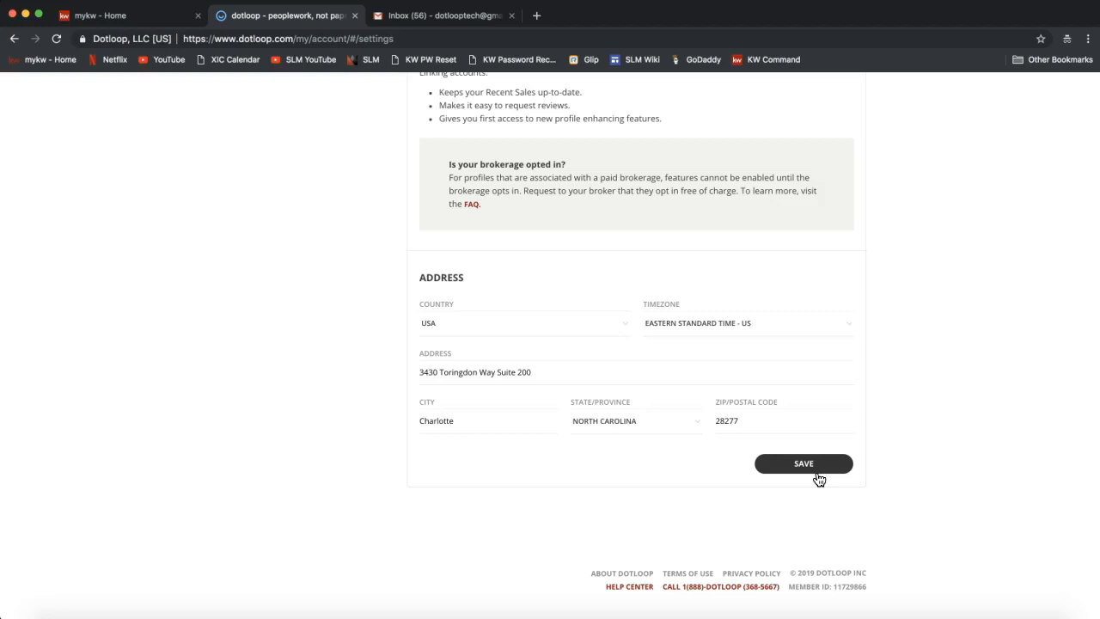
click(817, 473)
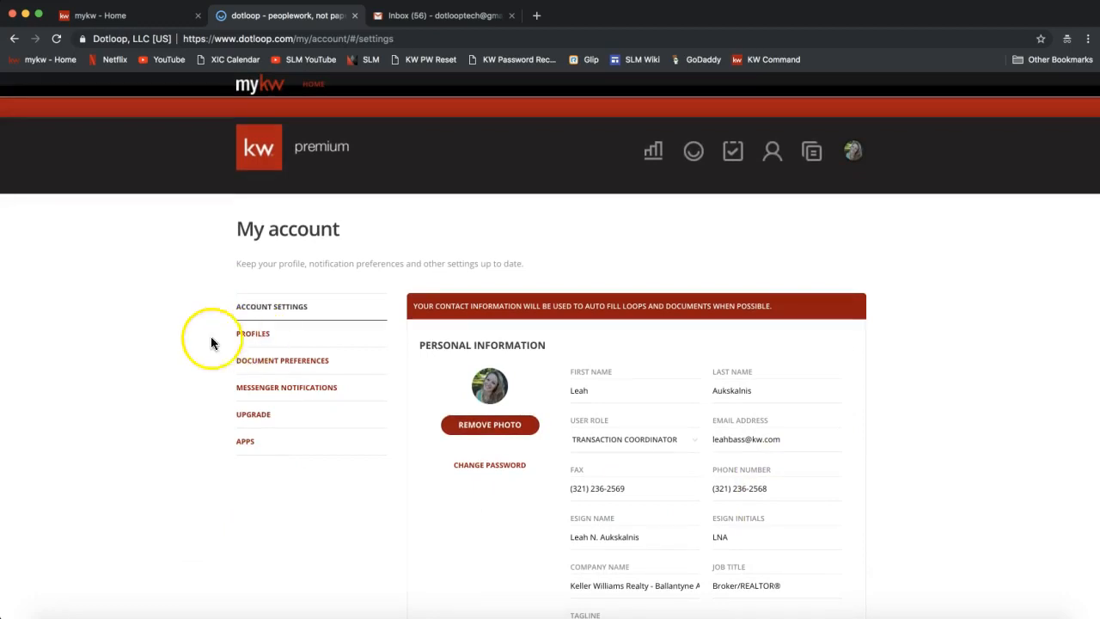
click(263, 343)
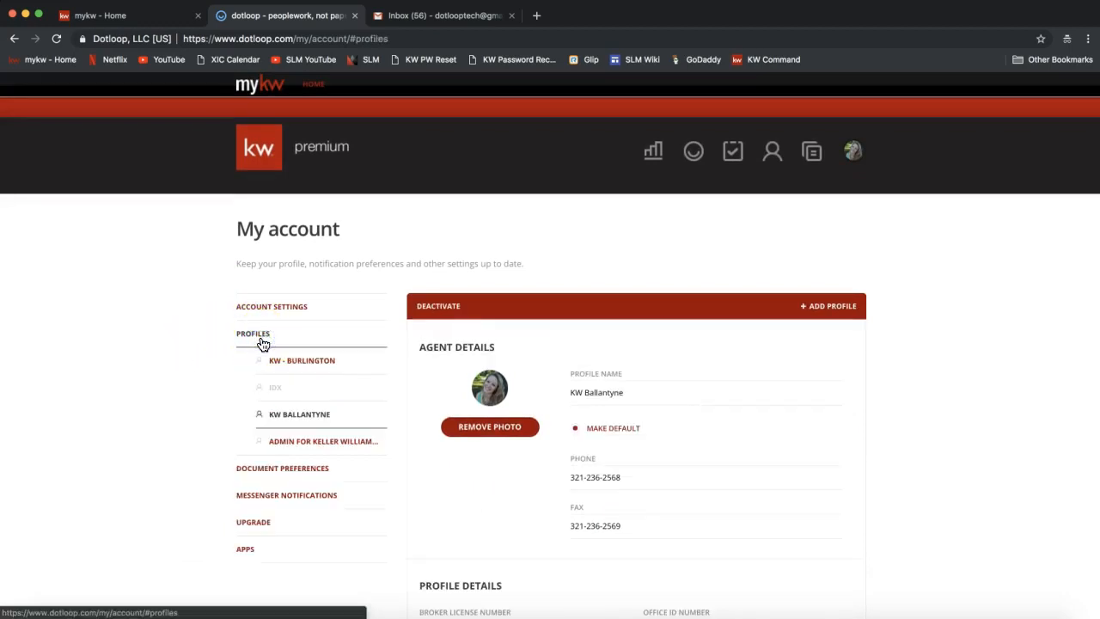
click(271, 342)
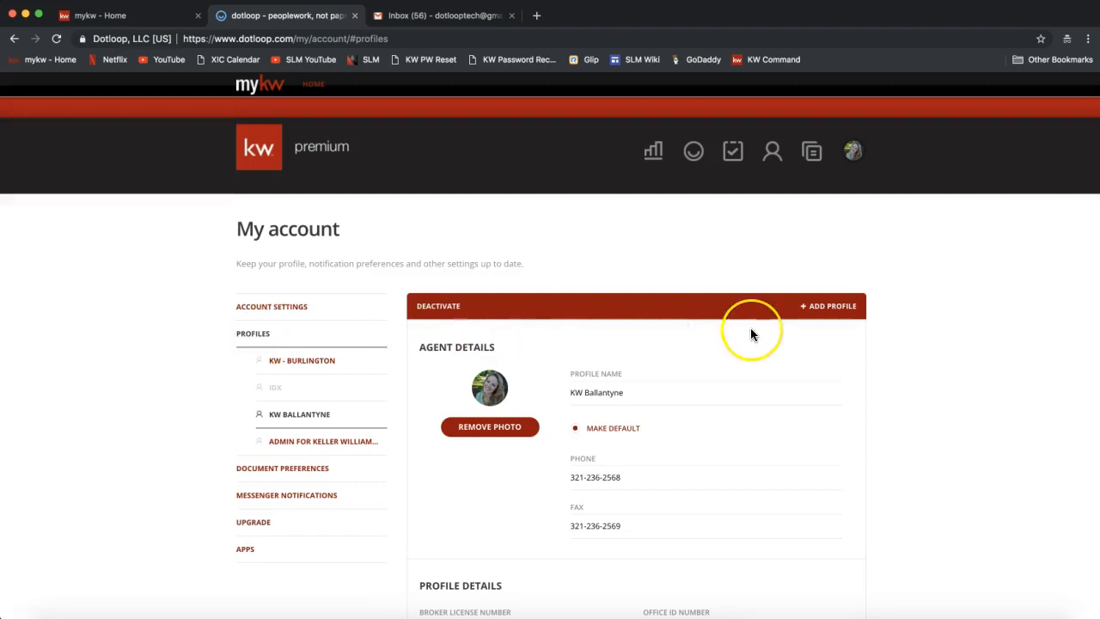
scroll(750, 333, down, 3)
click(591, 318)
triple_click(591, 319)
triple_click(600, 371)
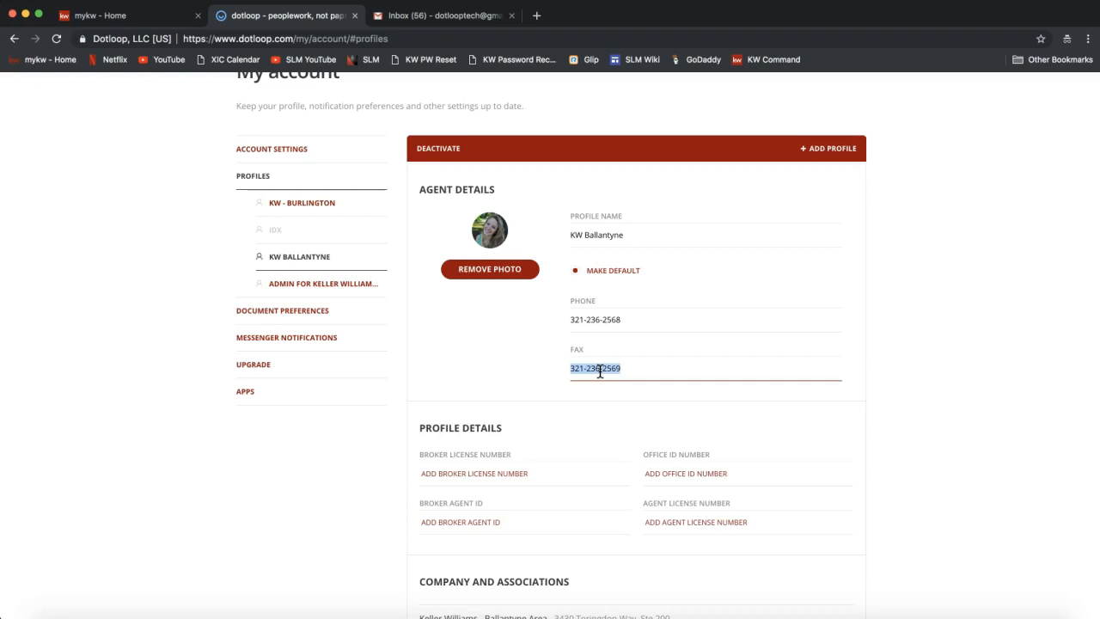
scroll(599, 372, down, 1)
drag(417, 394, 513, 398)
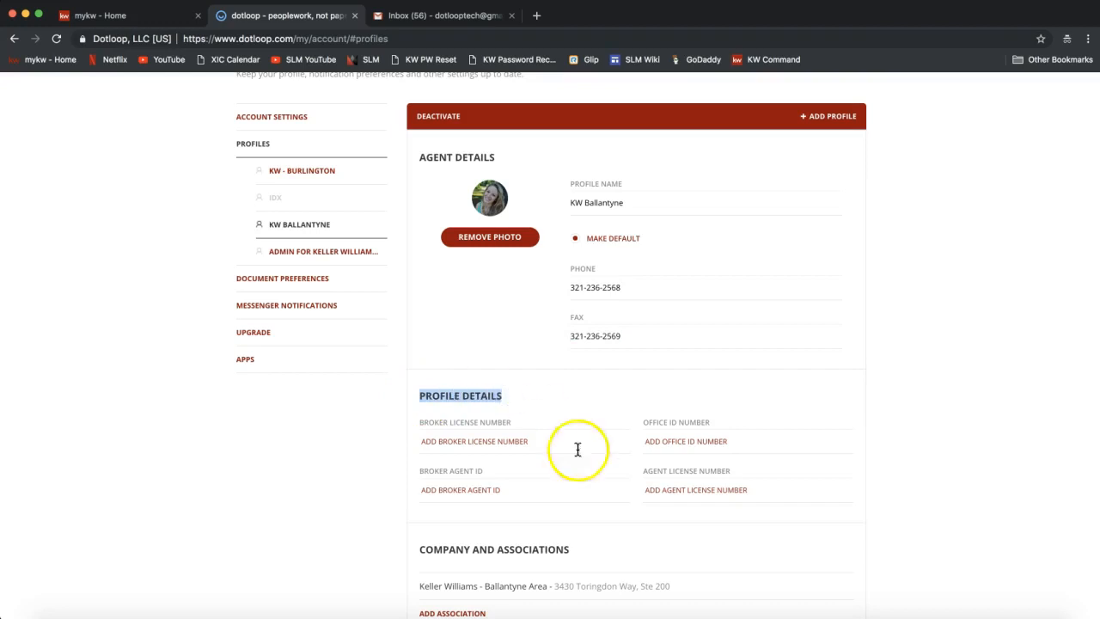
click(675, 492)
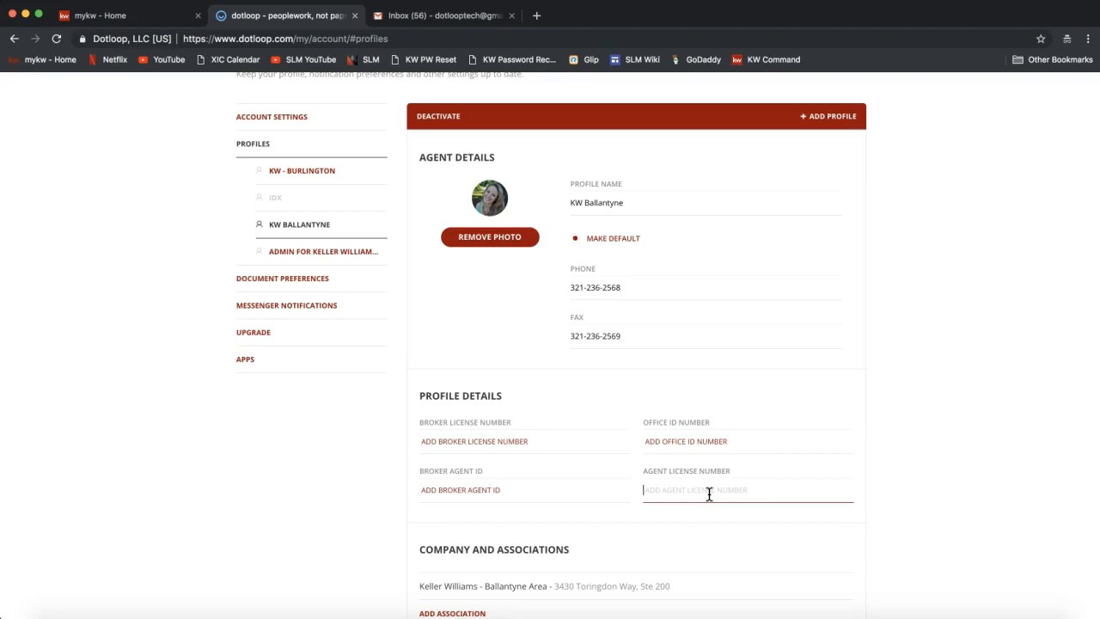
click(697, 490)
scroll(693, 490, up, 3)
click(881, 185)
click(852, 89)
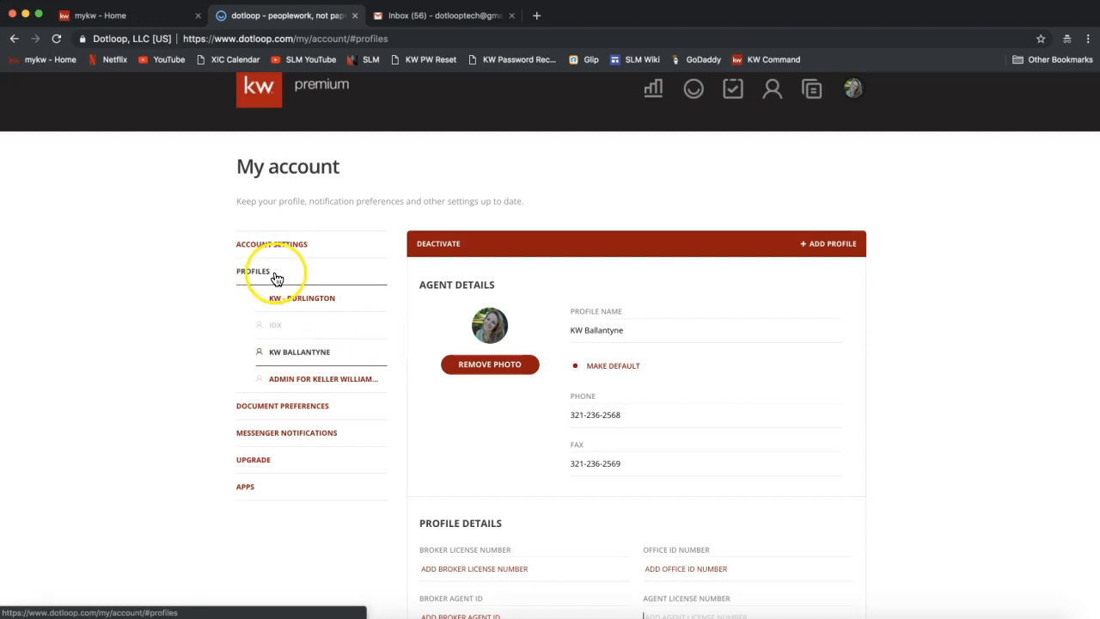
scroll(697, 339, down, 3)
scroll(696, 338, down, 2)
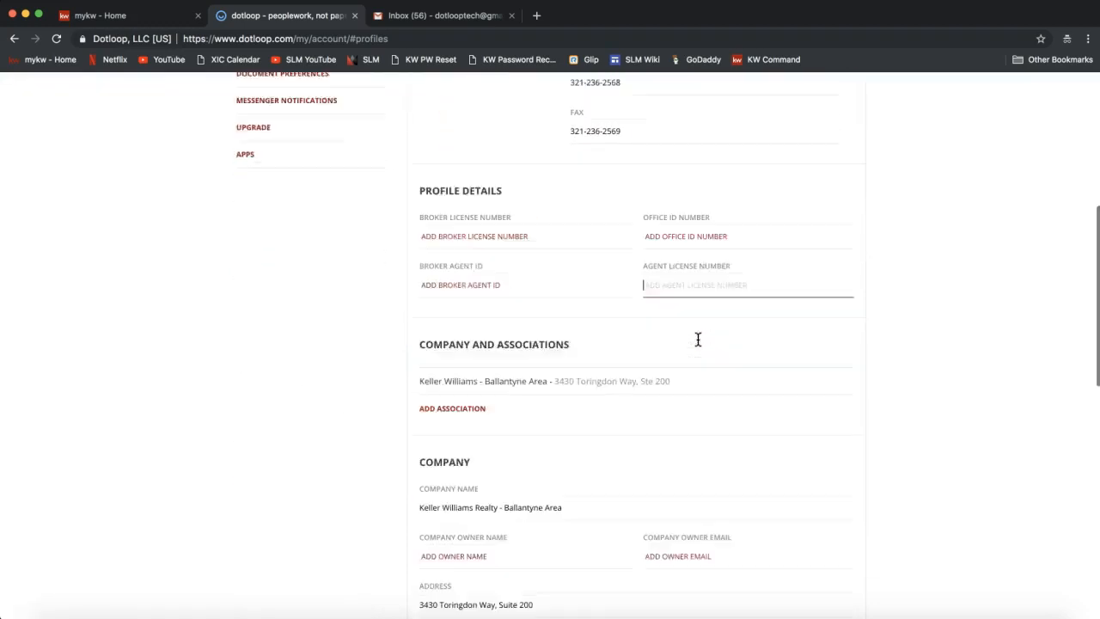
triple_click(458, 325)
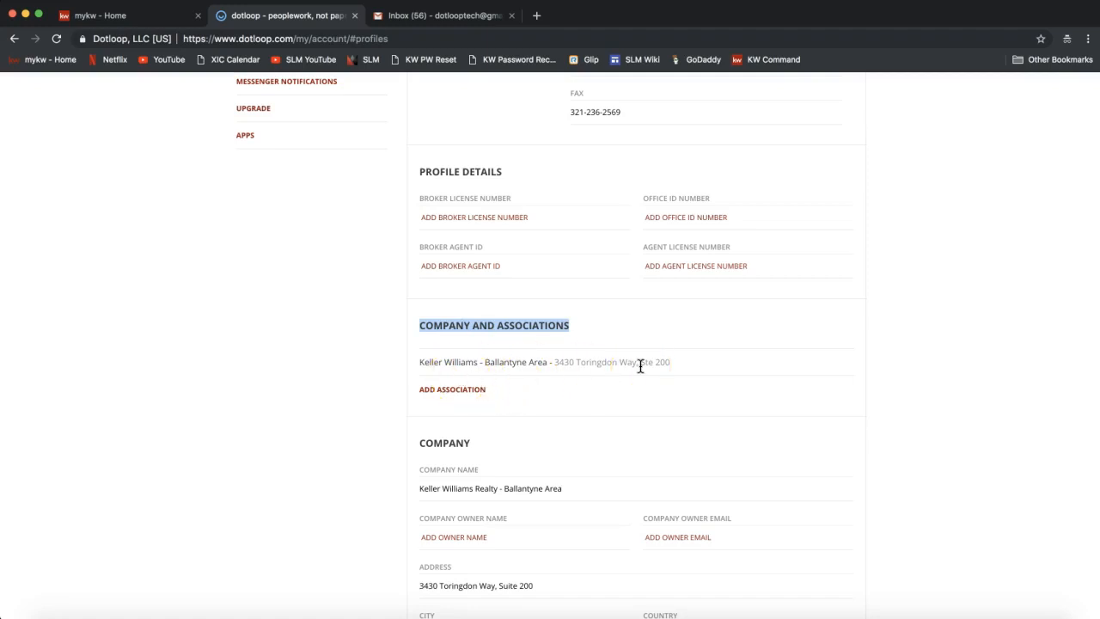
scroll(640, 366, down, 2)
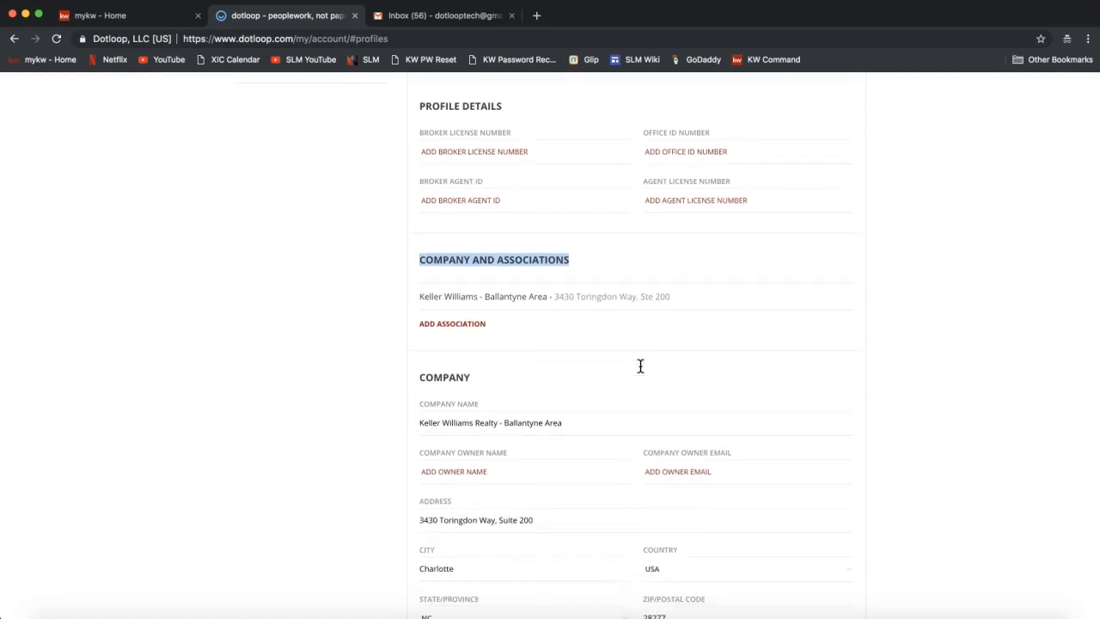
scroll(640, 366, down, 6)
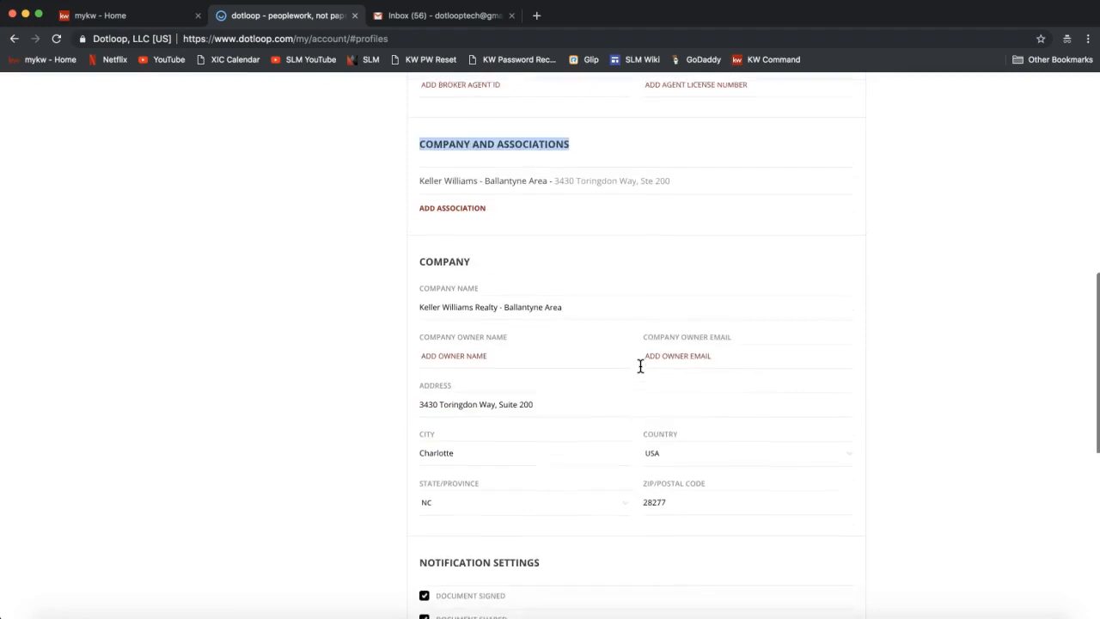
double_click(452, 160)
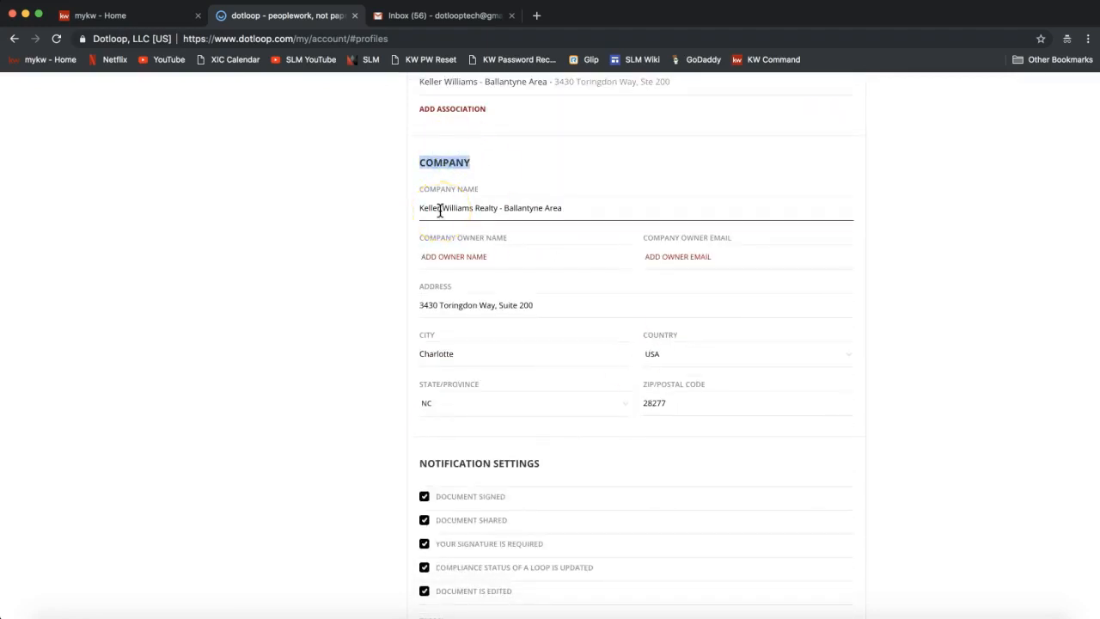
drag(420, 208, 584, 211)
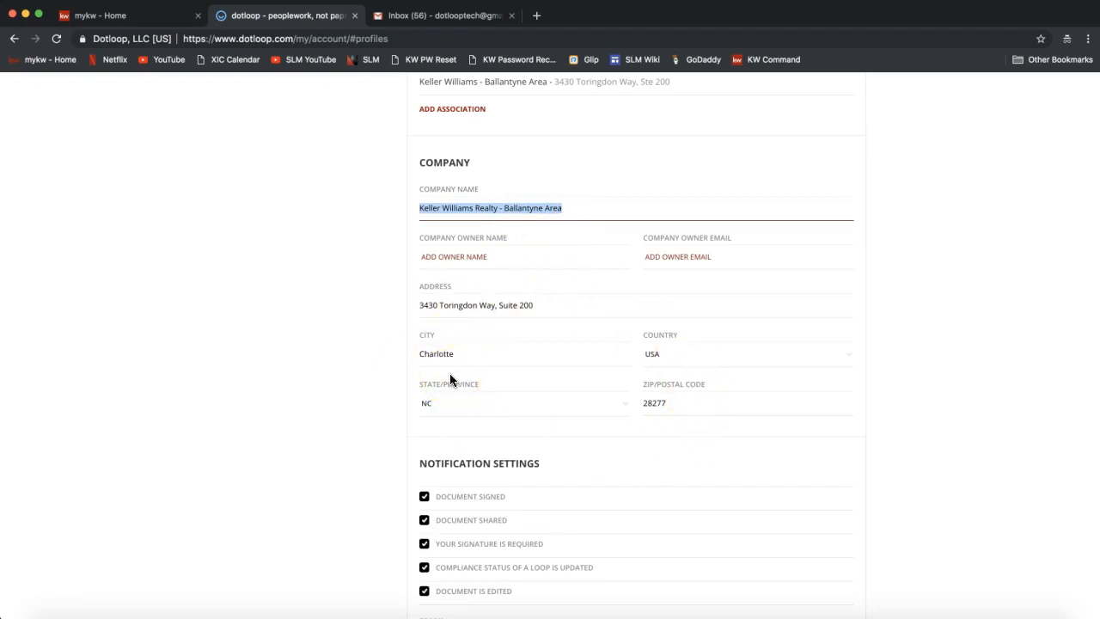
click(524, 306)
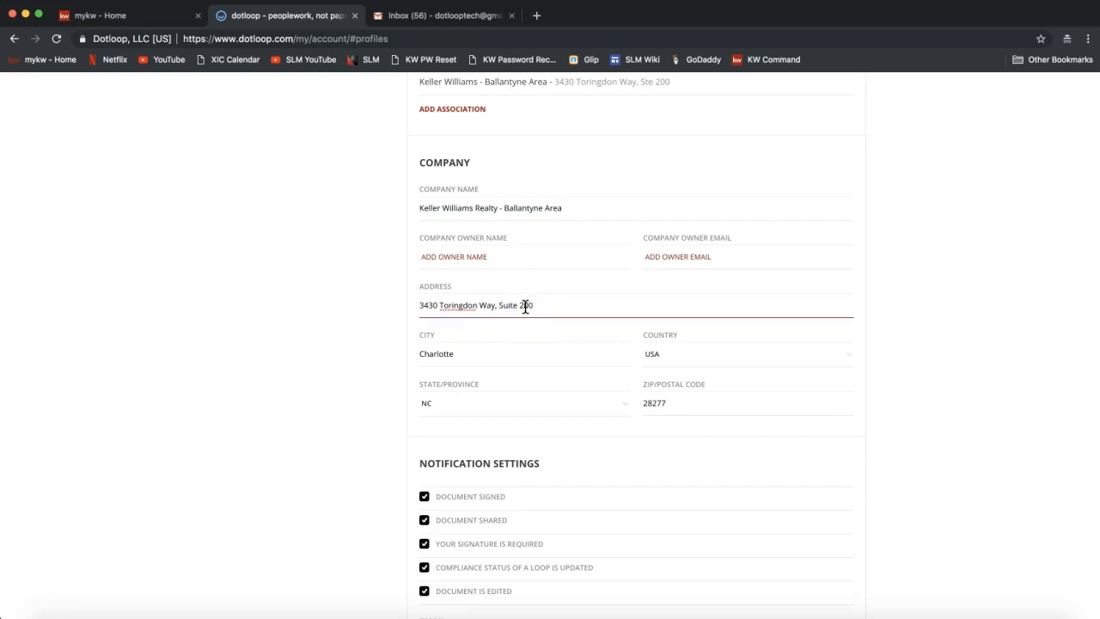
click(493, 356)
Save the KW Ballantyne profile with all Notification Settings options checked.
scroll(494, 354, down, 4)
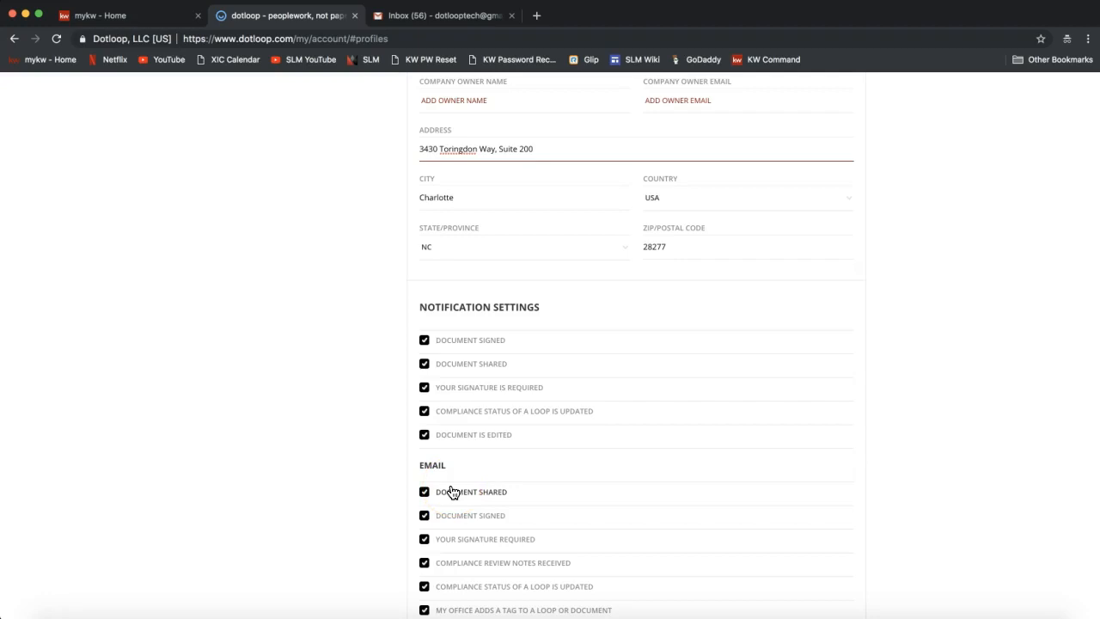
click(459, 378)
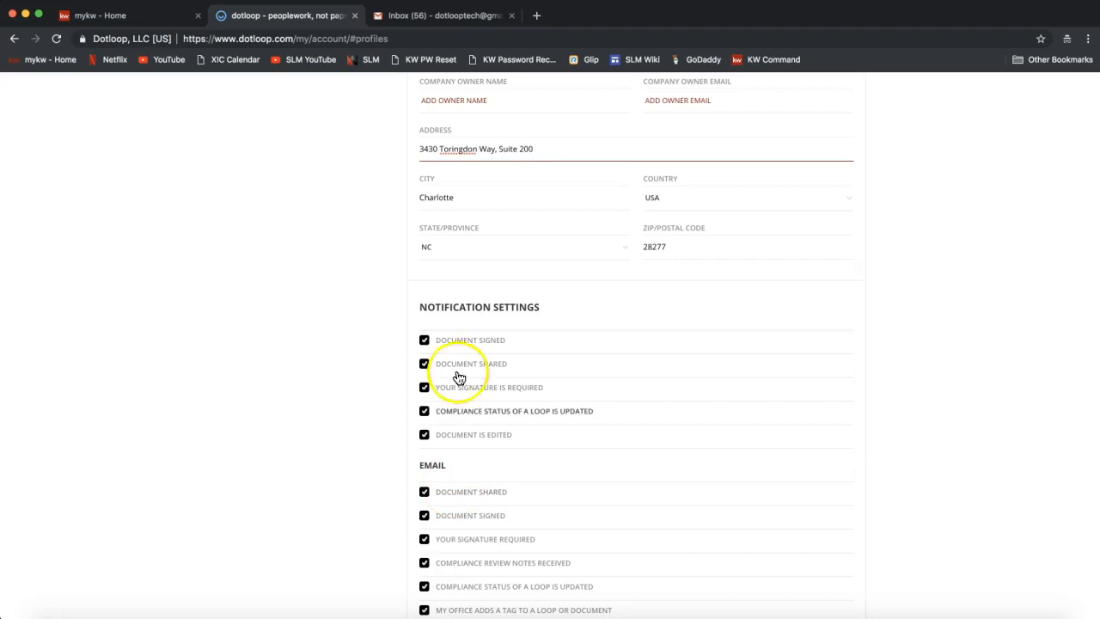
triple_click(443, 307)
scroll(444, 307, down, 2)
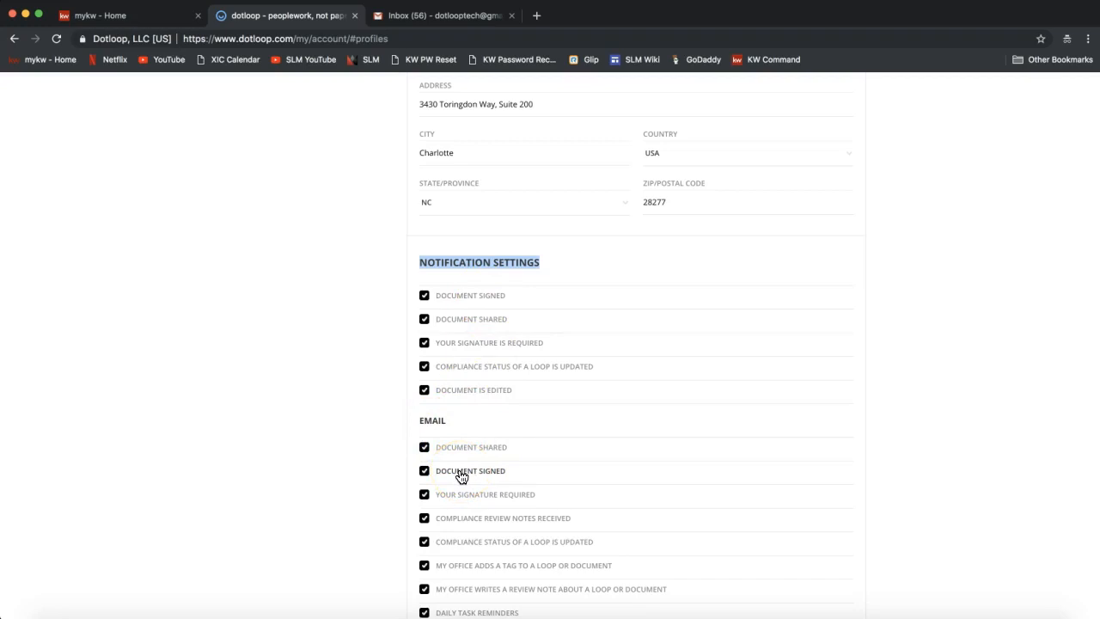
scroll(460, 475, down, 1)
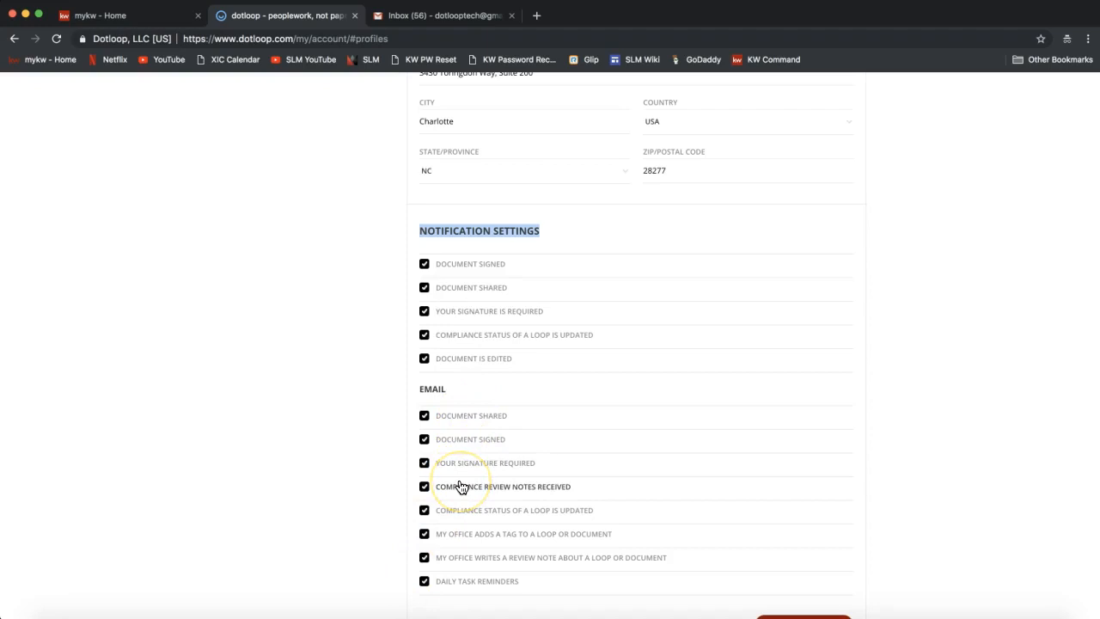
scroll(458, 486, down, 2)
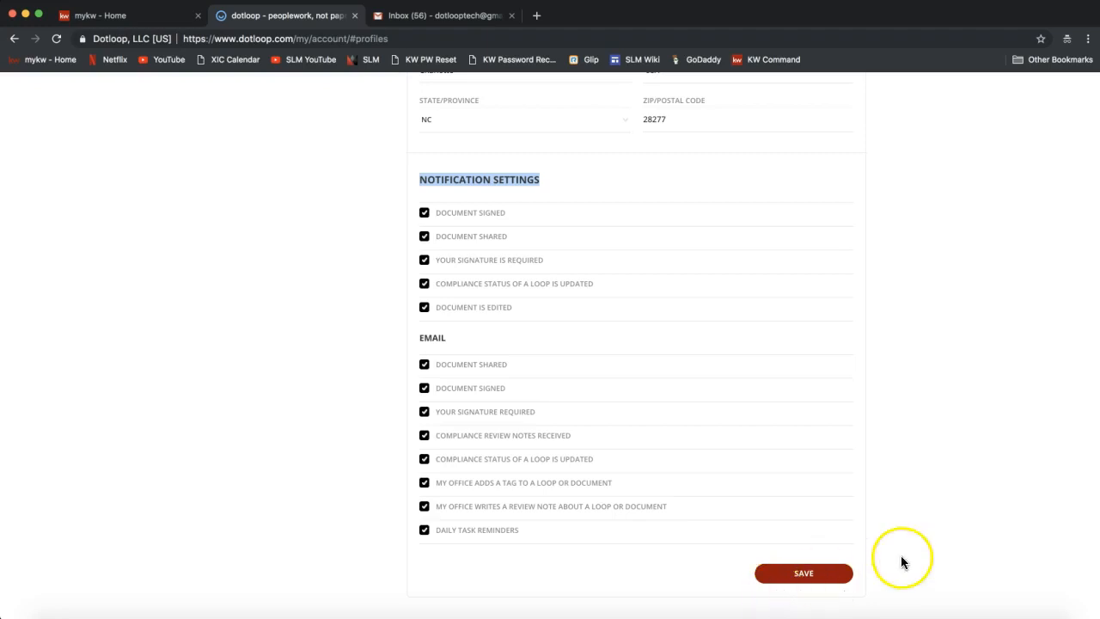
scroll(900, 562, down, 1)
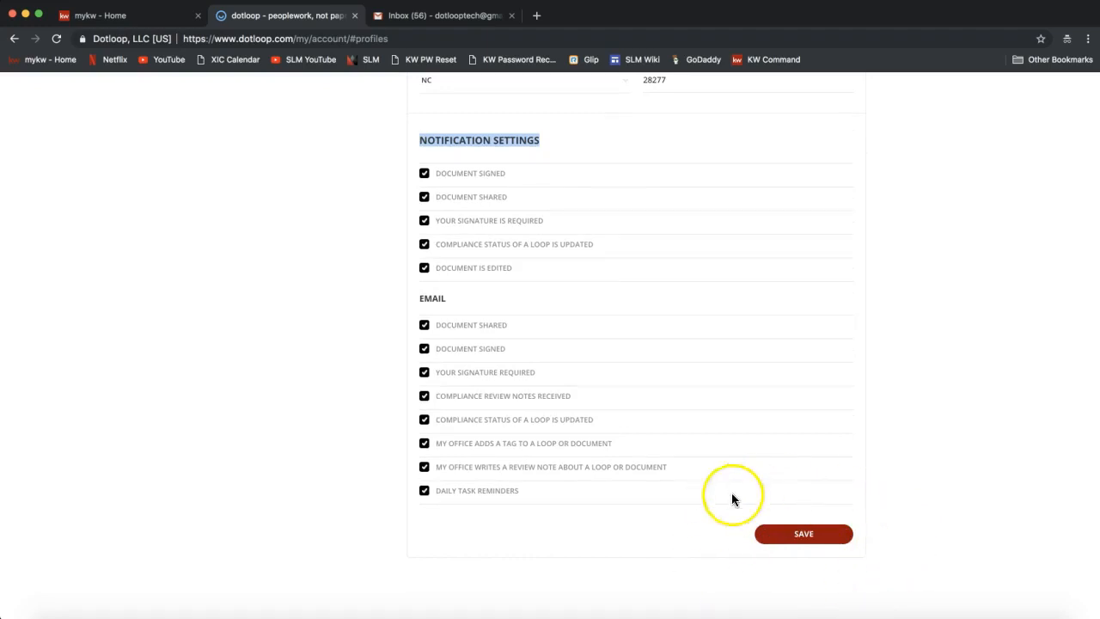
click(793, 536)
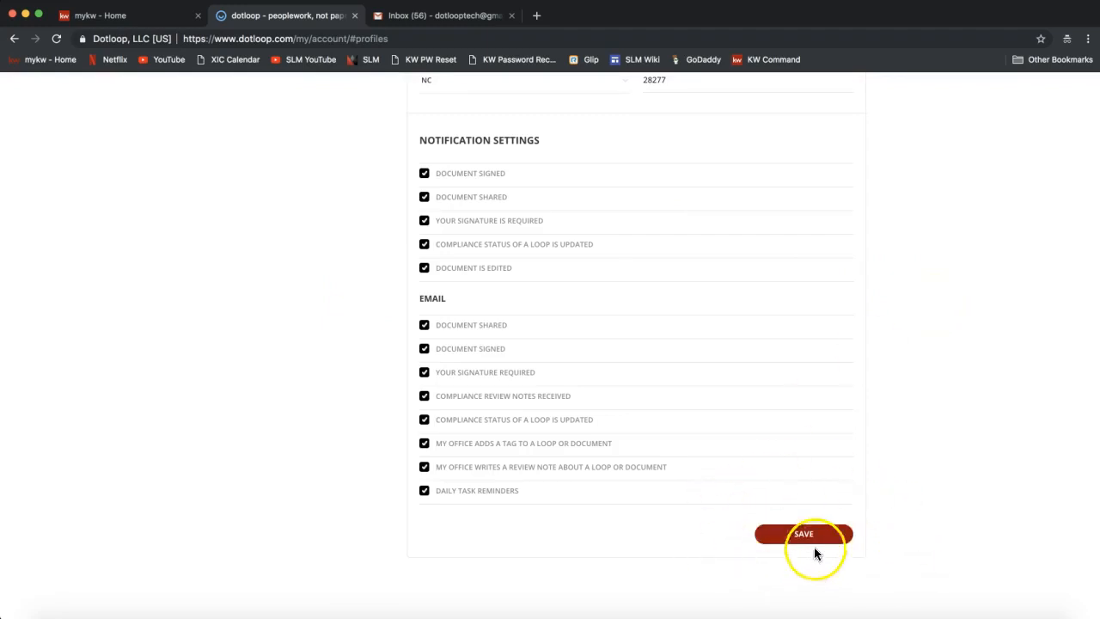
scroll(867, 530, up, 10)
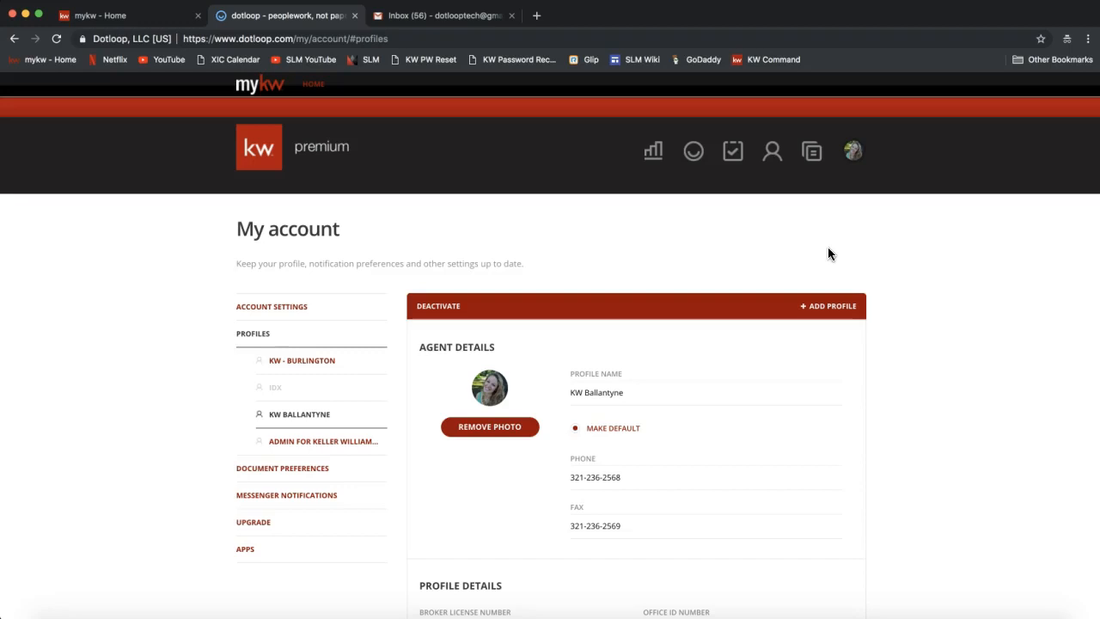
Open the Templates page listing the Personal folder's document templates.
click(812, 158)
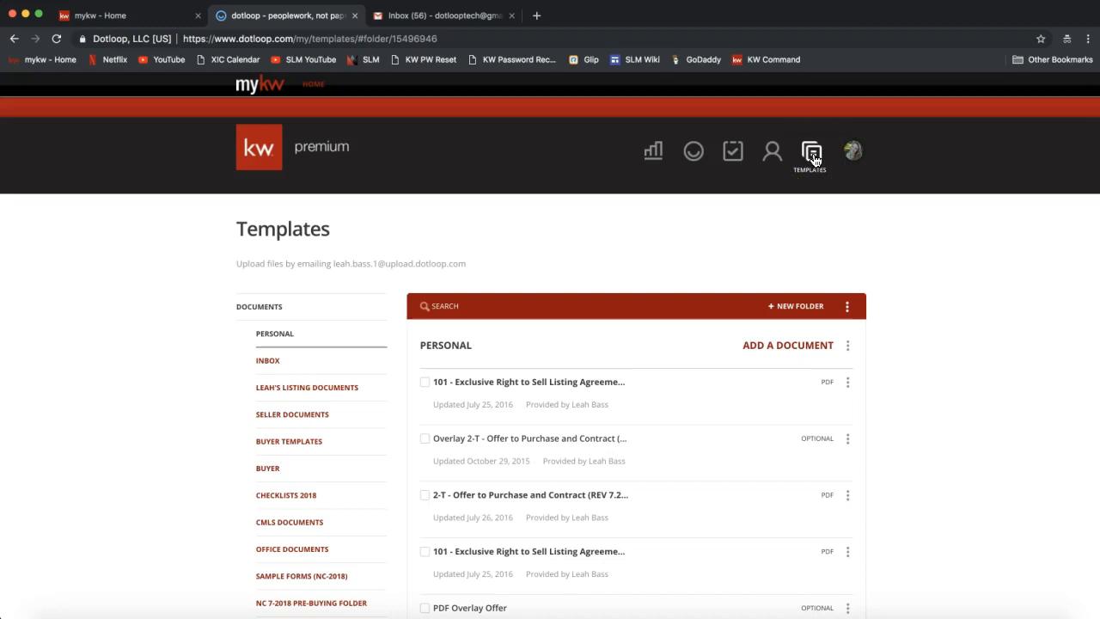
click(814, 159)
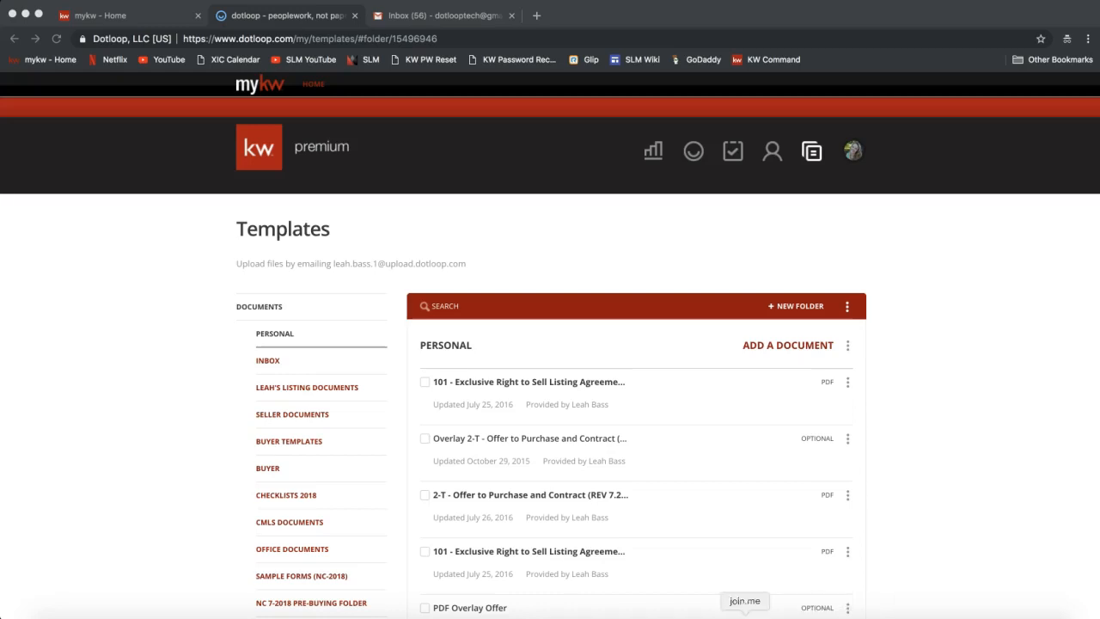
Send the Dotloop Notes link to everyone in the join.me chat, then close it.
click(744, 615)
click(560, 373)
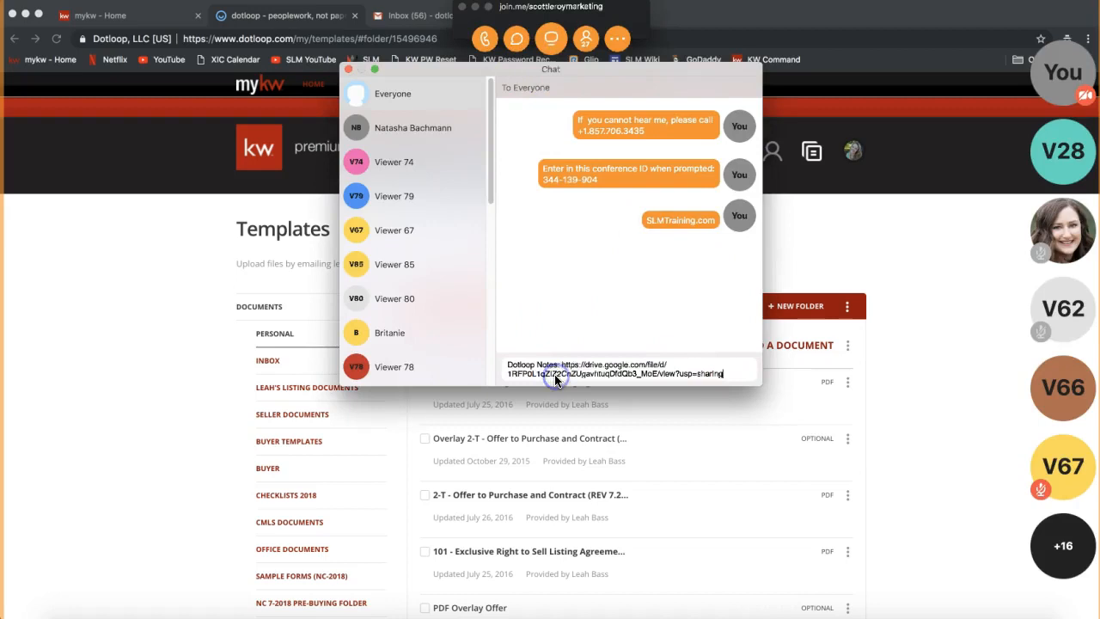
key(Return)
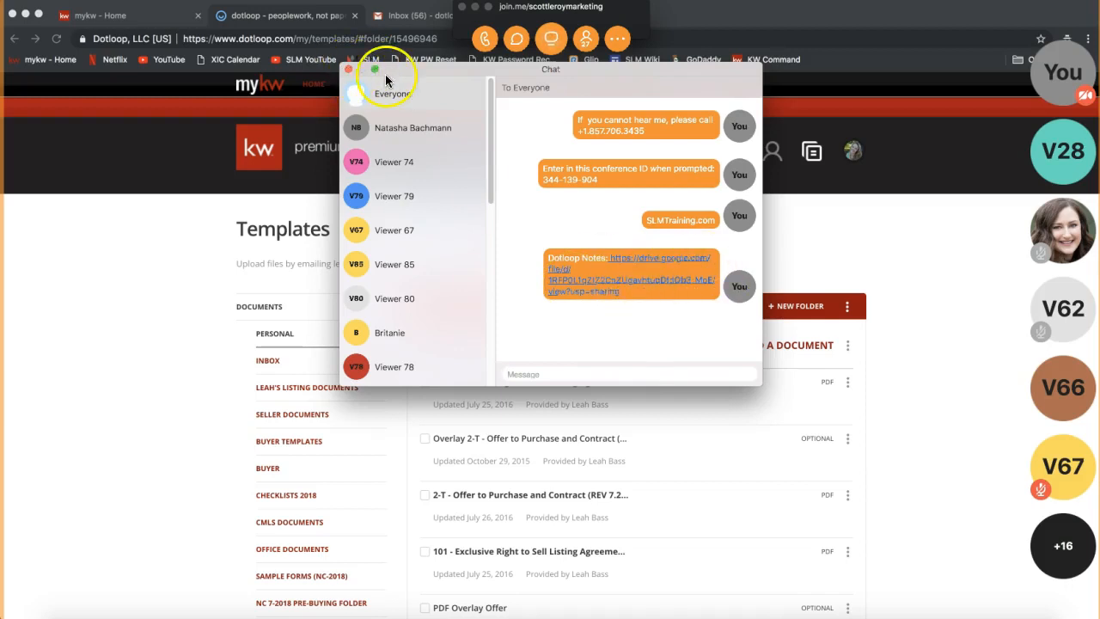
click(347, 69)
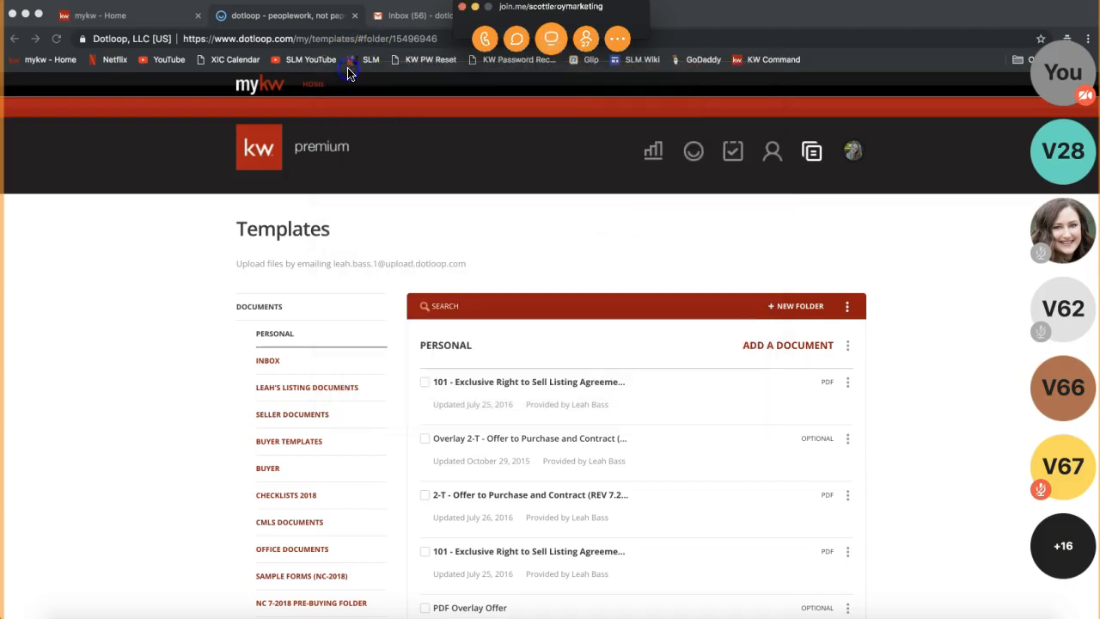
click(475, 8)
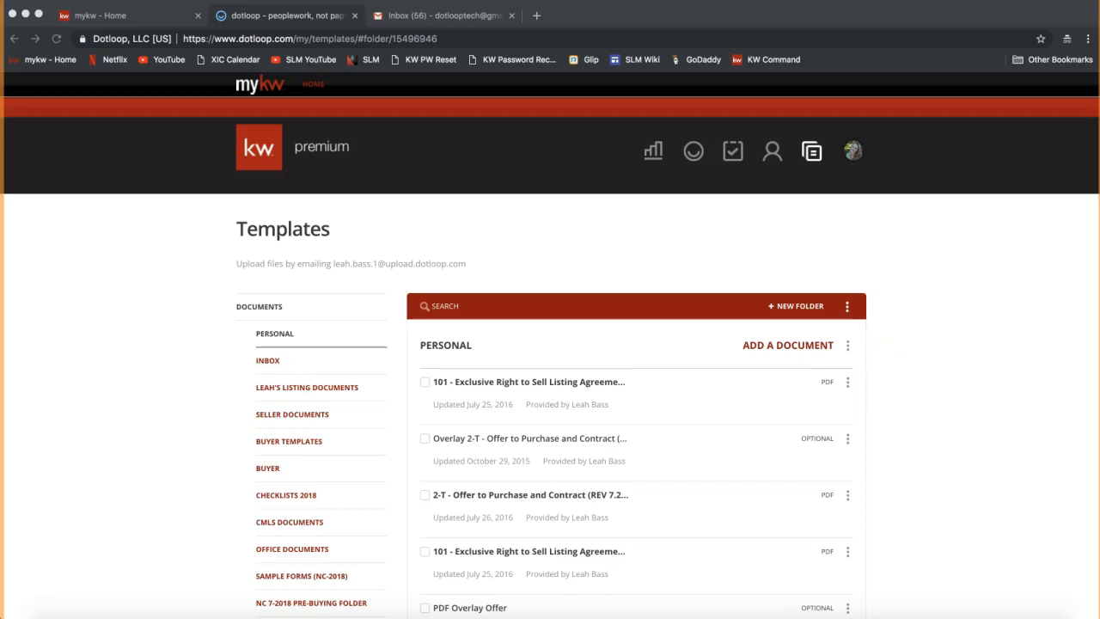
click(888, 541)
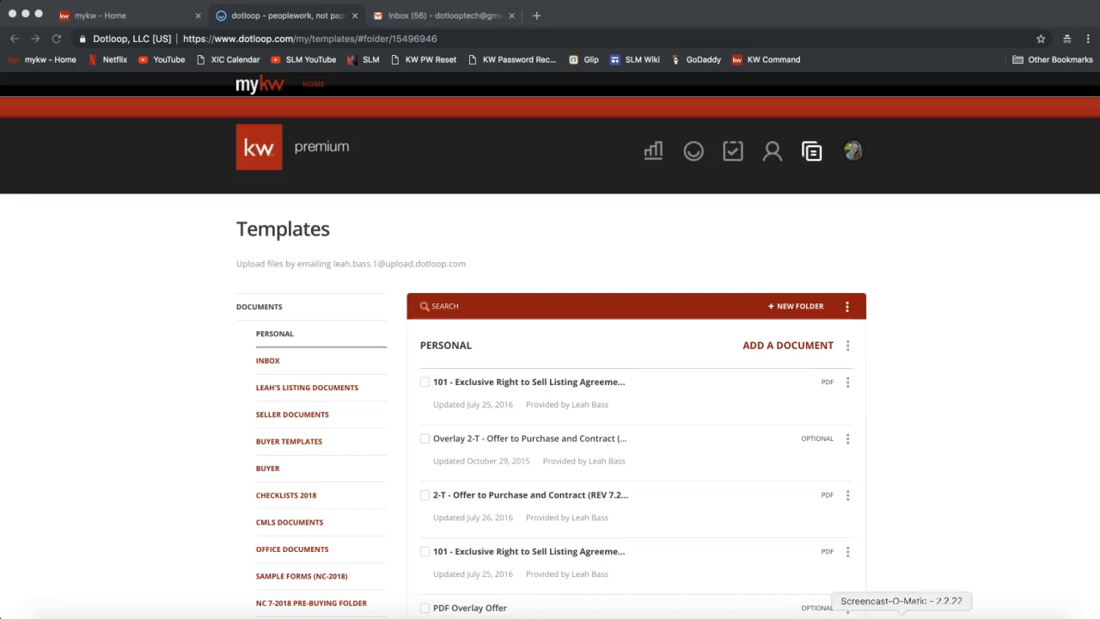
Send the Dotloop Overview link to everyone in the join.me chat, then close it.
click(752, 616)
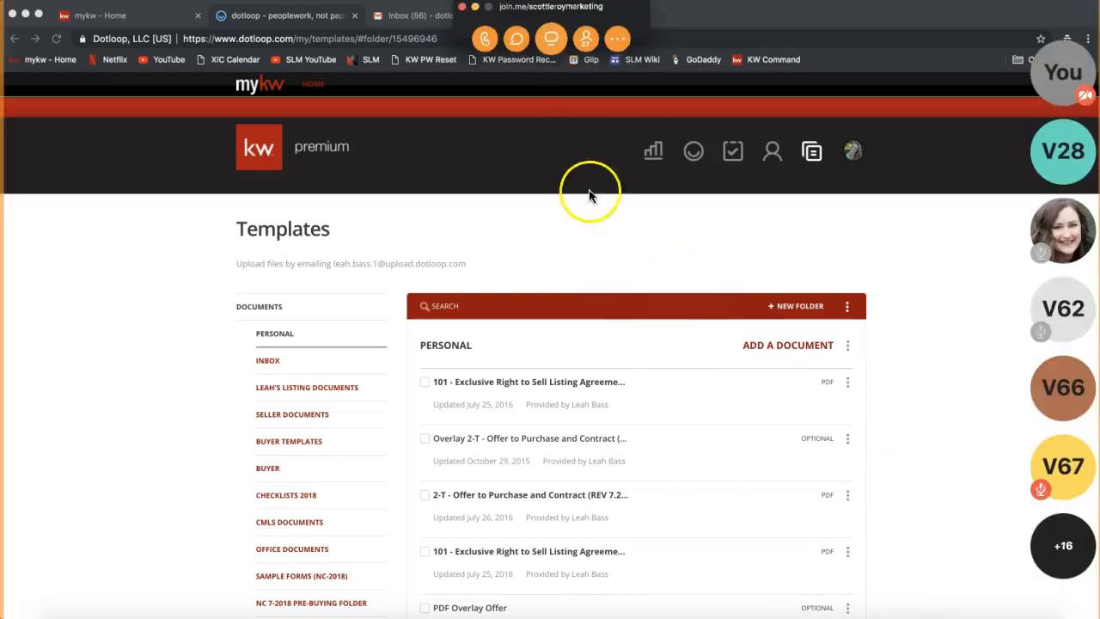
click(520, 38)
click(527, 374)
key(super+v)
key(Return)
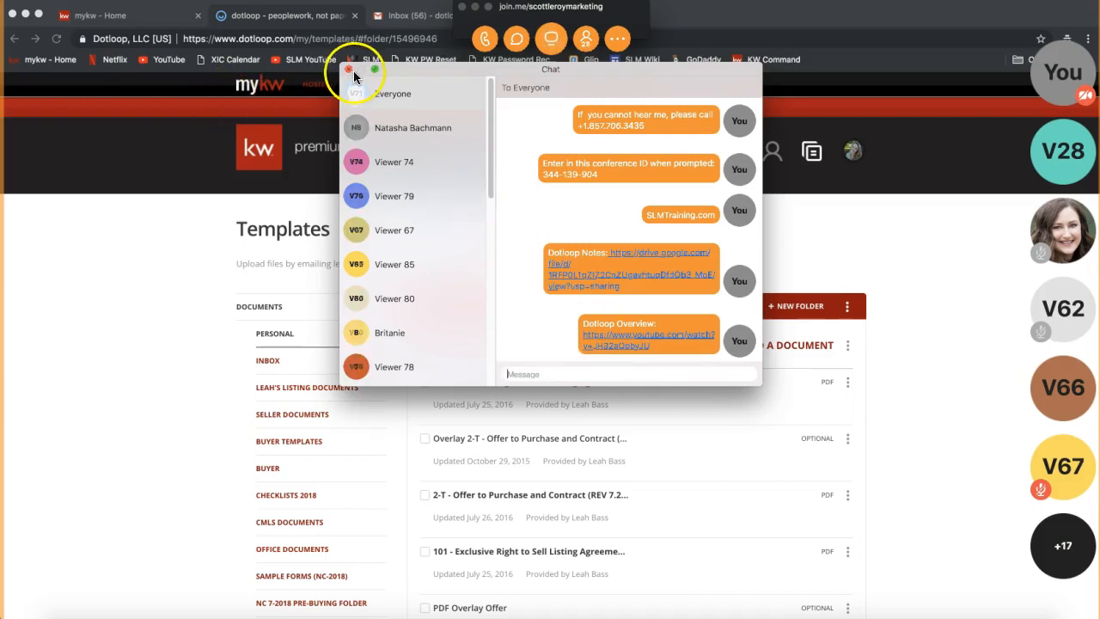
click(347, 70)
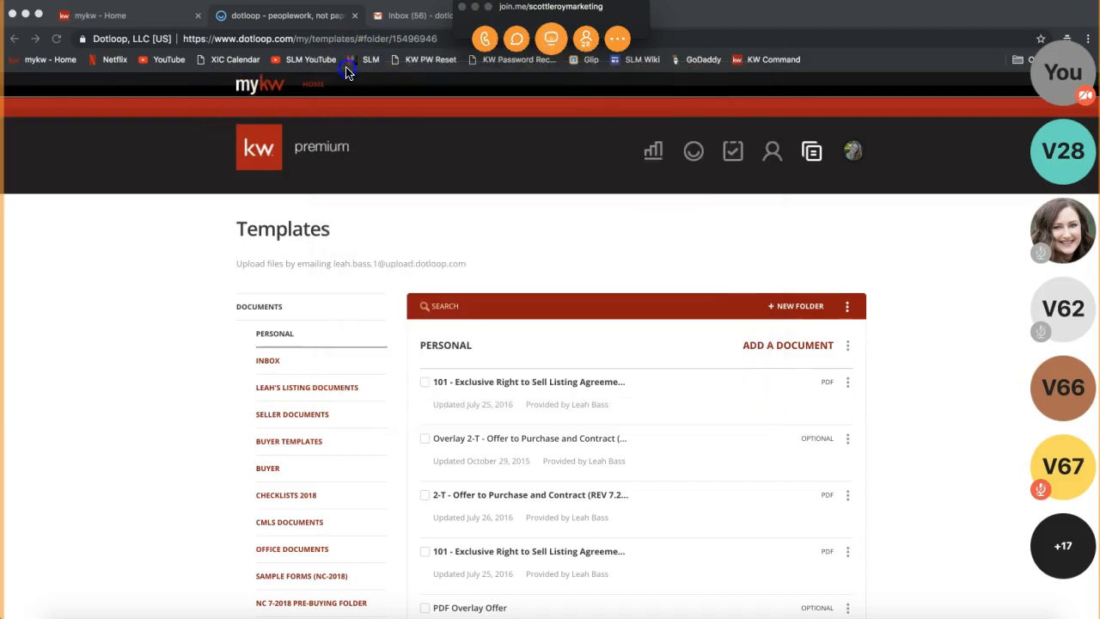
Hide the join.me toolbar, reload Templates, and browse the Personal folder's template list.
click(474, 8)
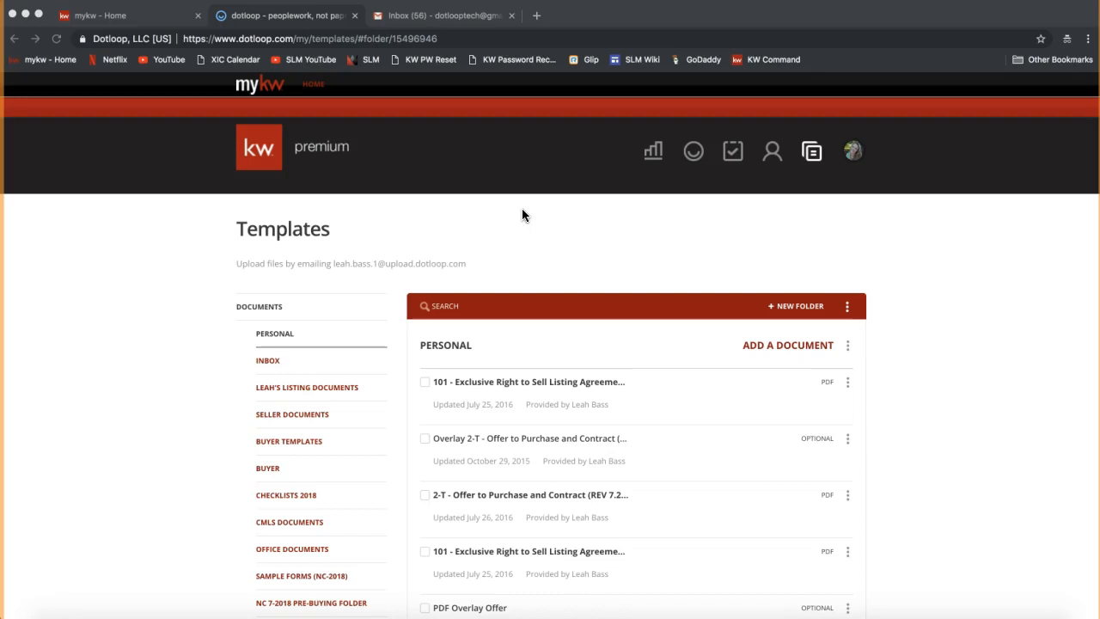
click(811, 154)
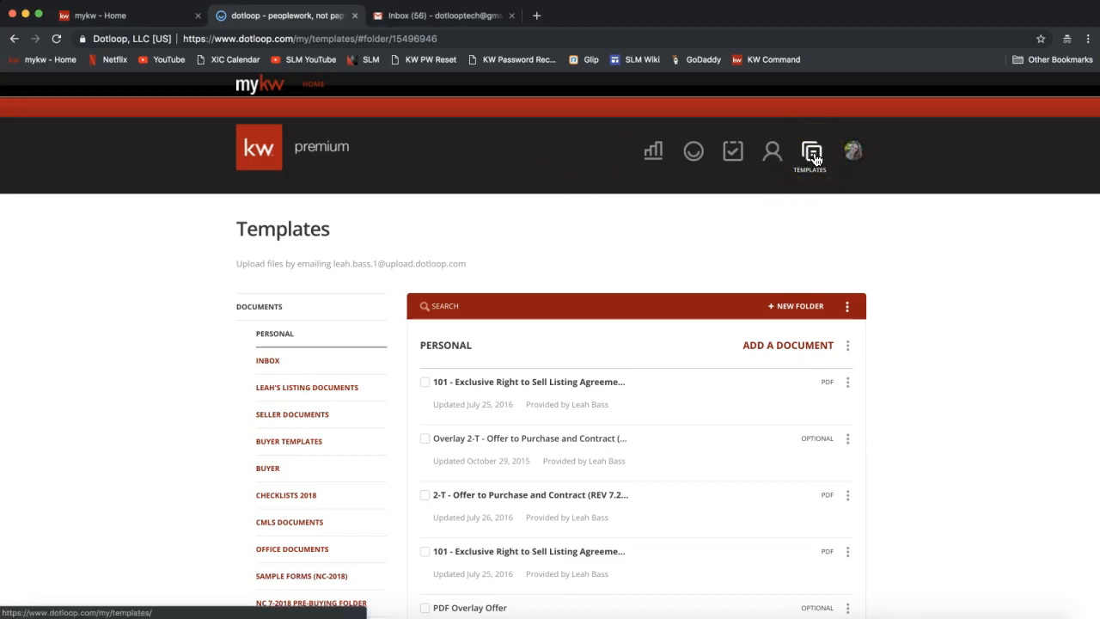
click(215, 354)
scroll(215, 354, down, 2)
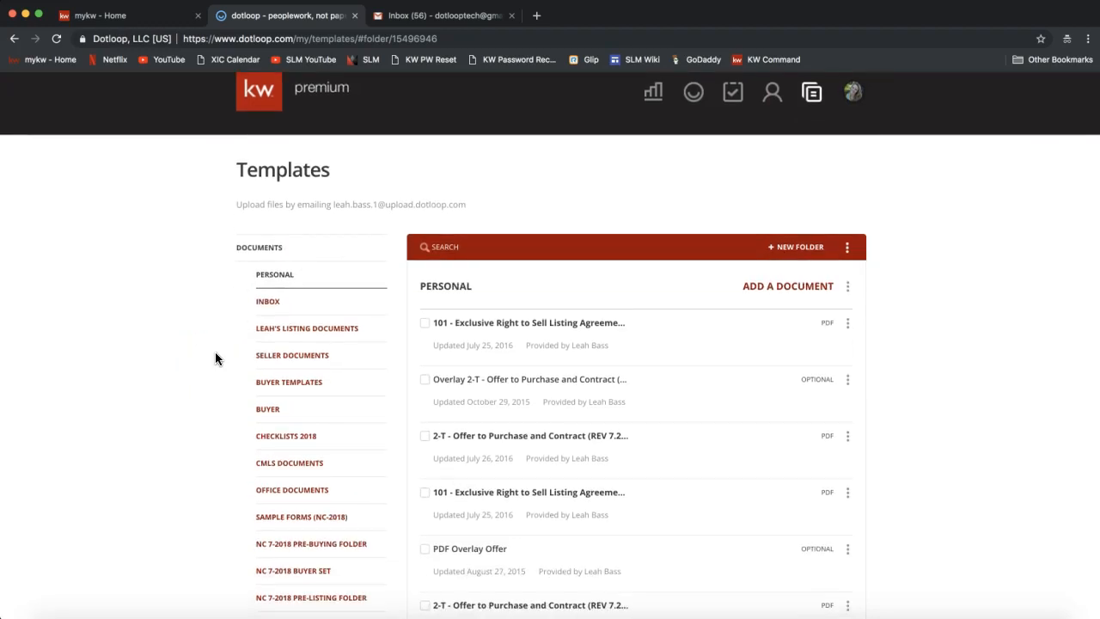
scroll(306, 443, down, 3)
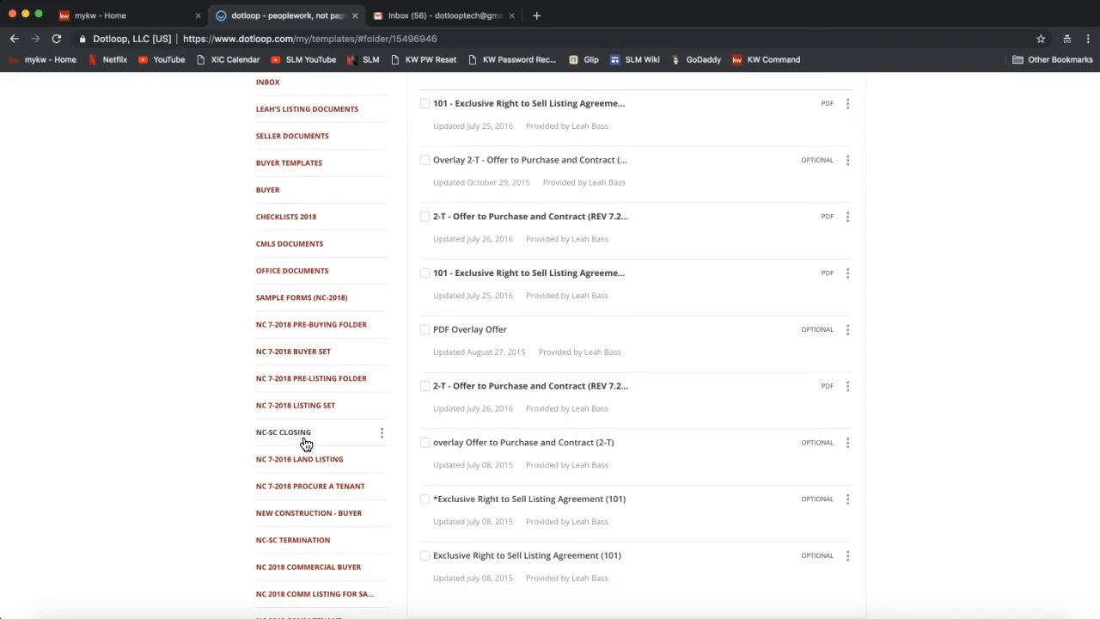
scroll(305, 443, up, 3)
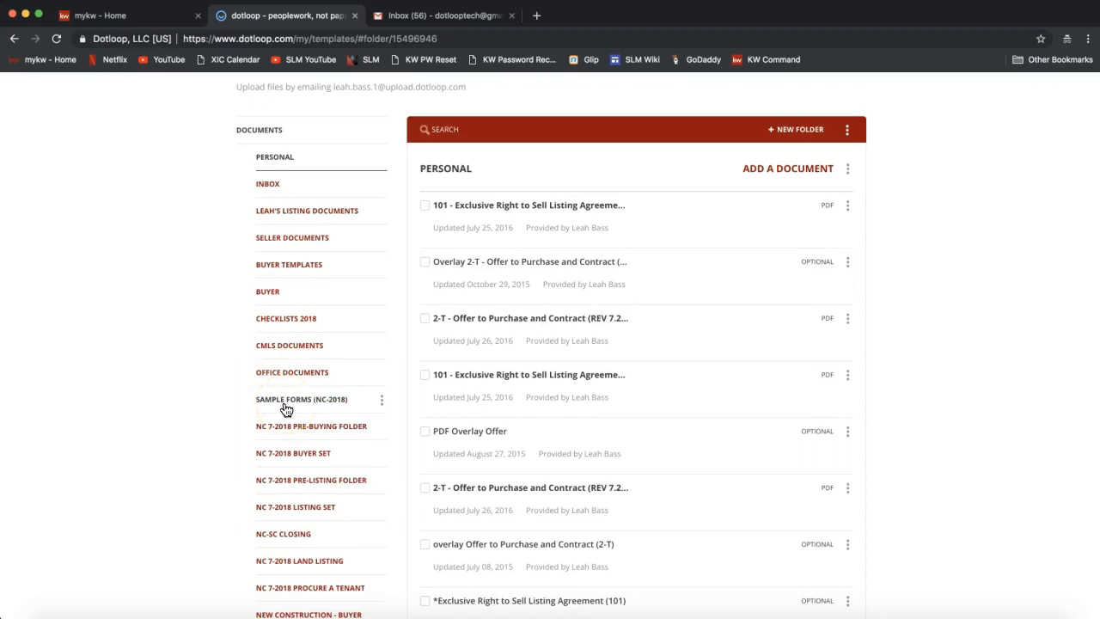
scroll(290, 315, down, 5)
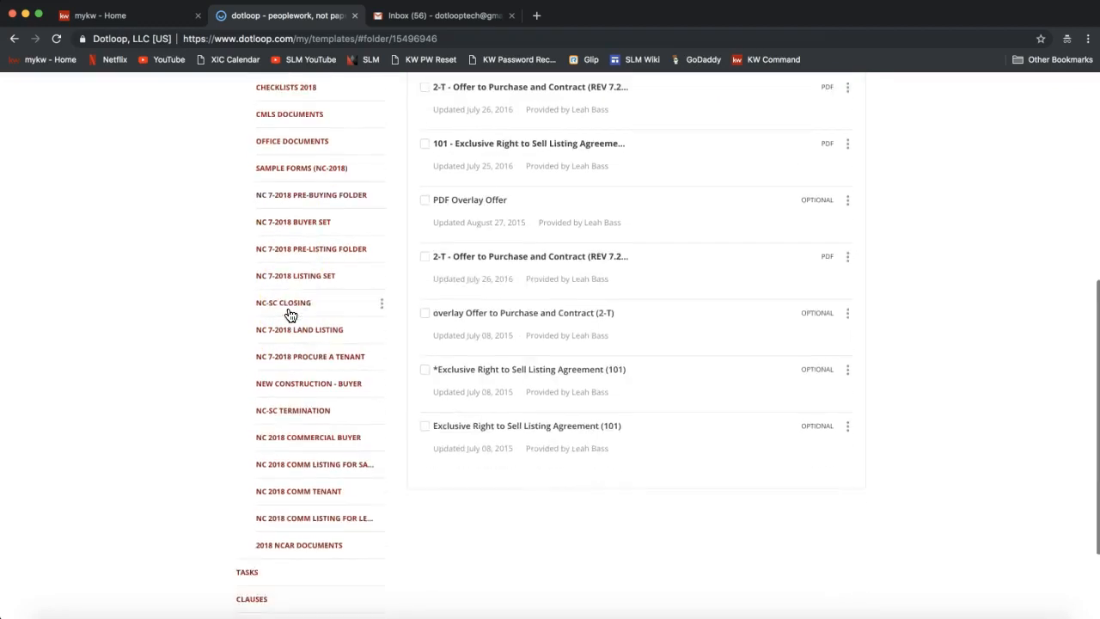
Open the 2018 NCAR DOCUMENTS folder and scroll back up to the template search bar.
click(284, 520)
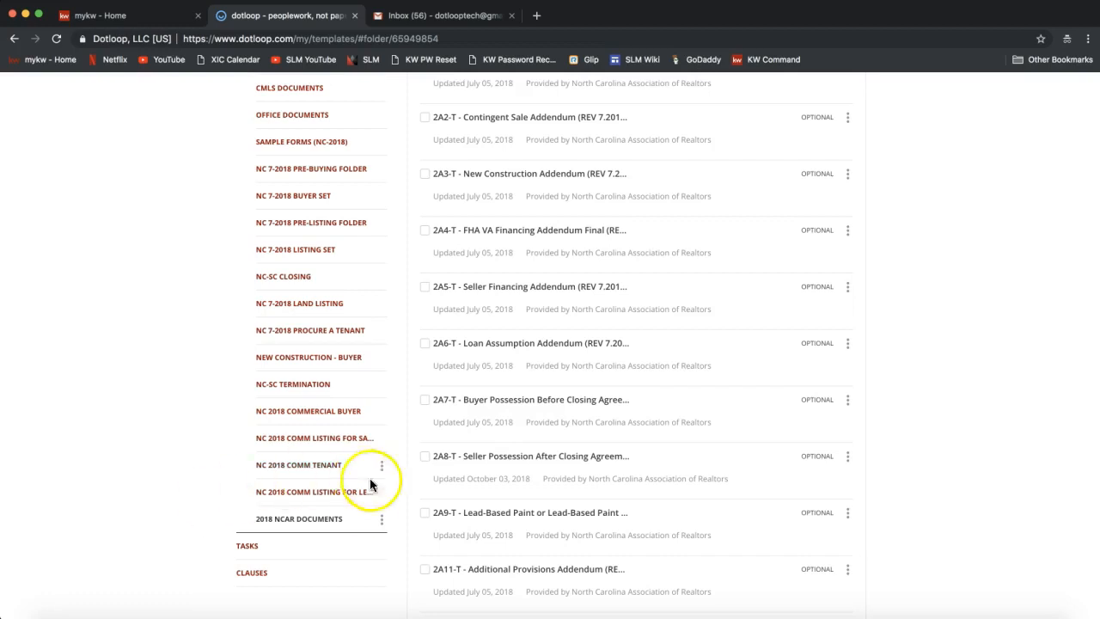
scroll(335, 527, up, 2)
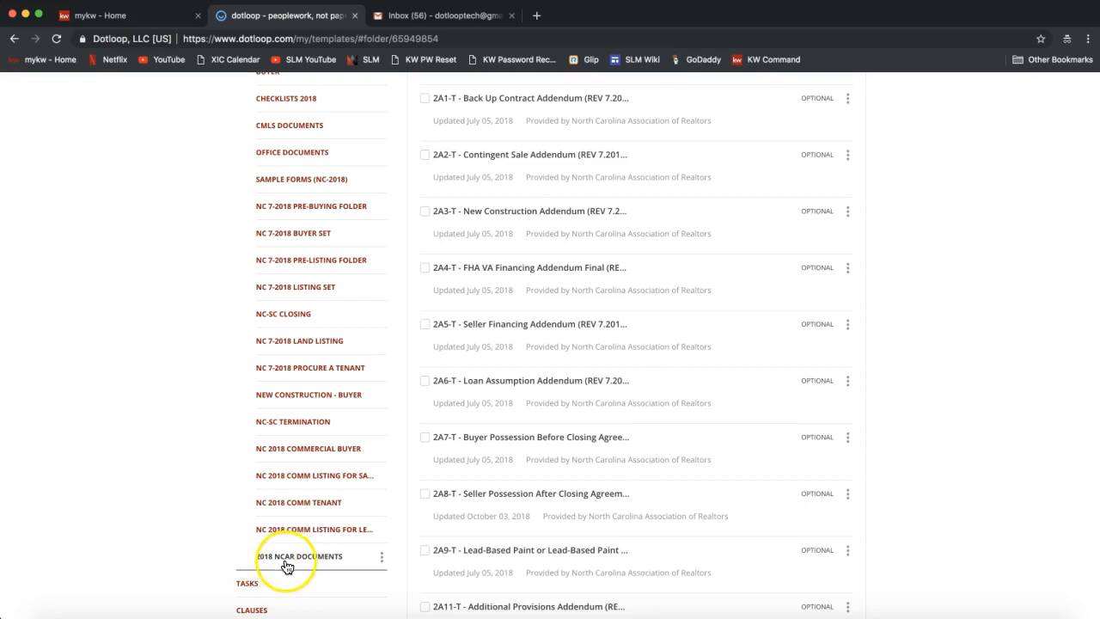
scroll(368, 536, up, 5)
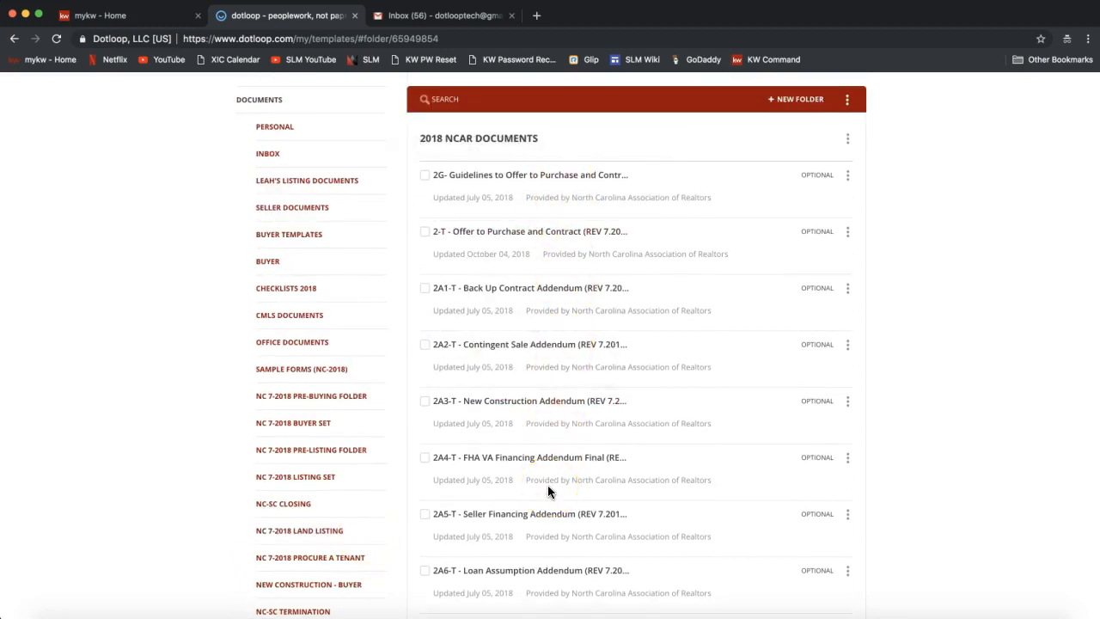
scroll(528, 350, up, 2)
click(450, 177)
click(466, 146)
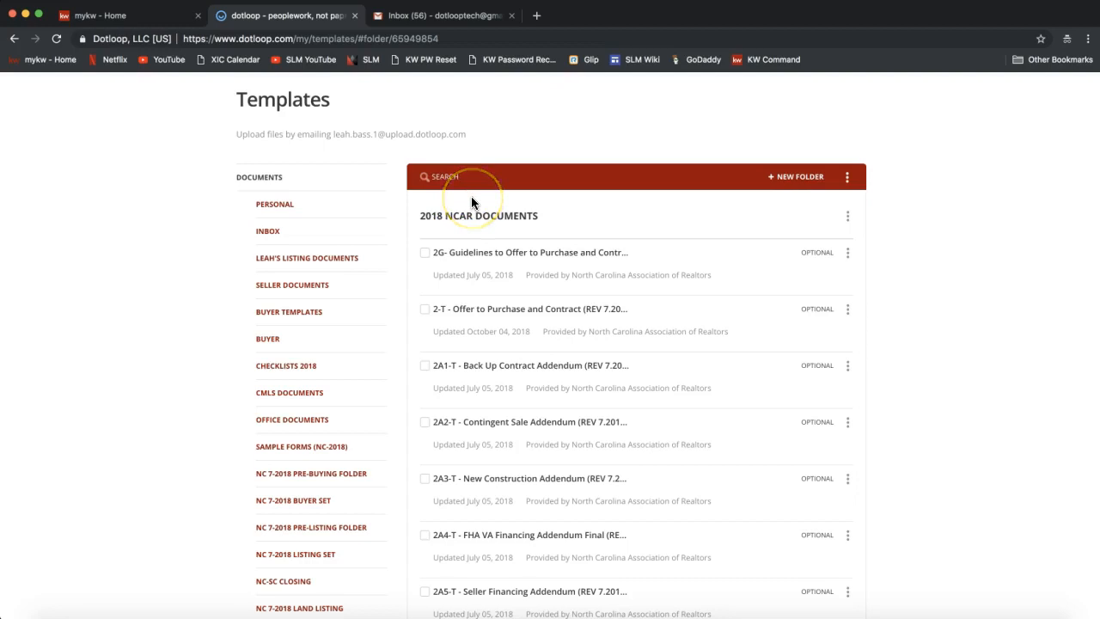
Search the templates for 'listing' to show forms like 101, 103 and 104.
click(448, 176)
click(446, 175)
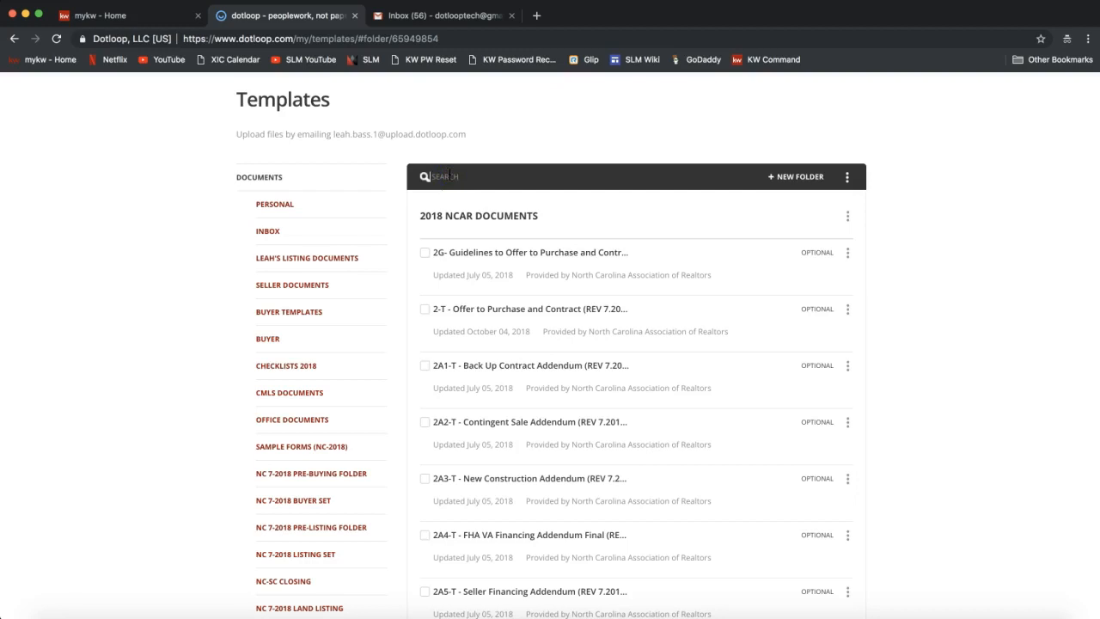
text(listing)
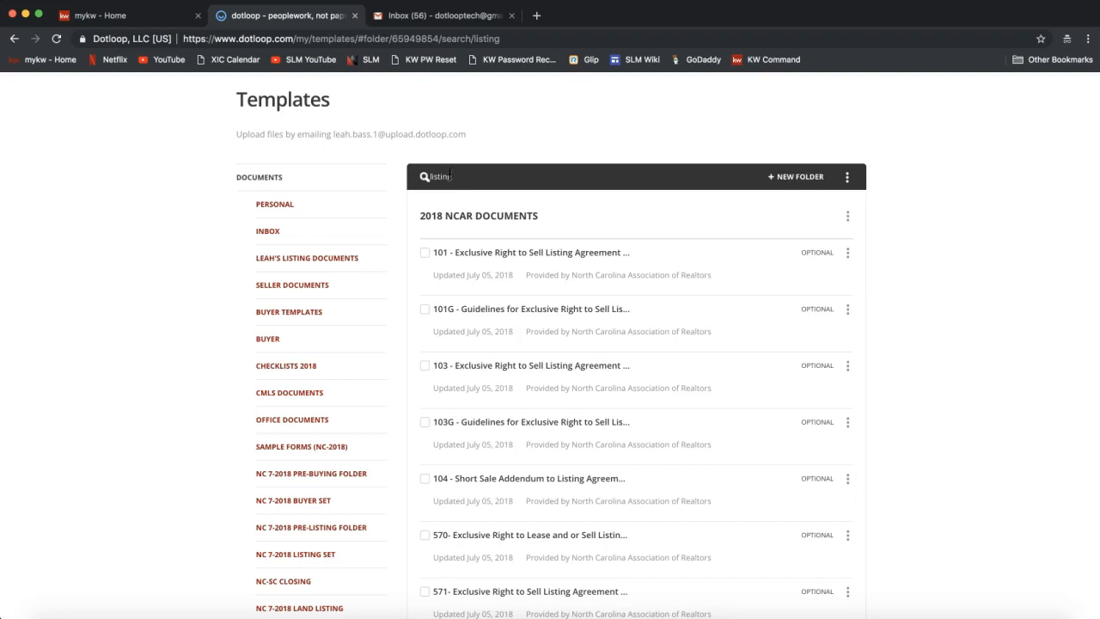
click(460, 187)
click(487, 268)
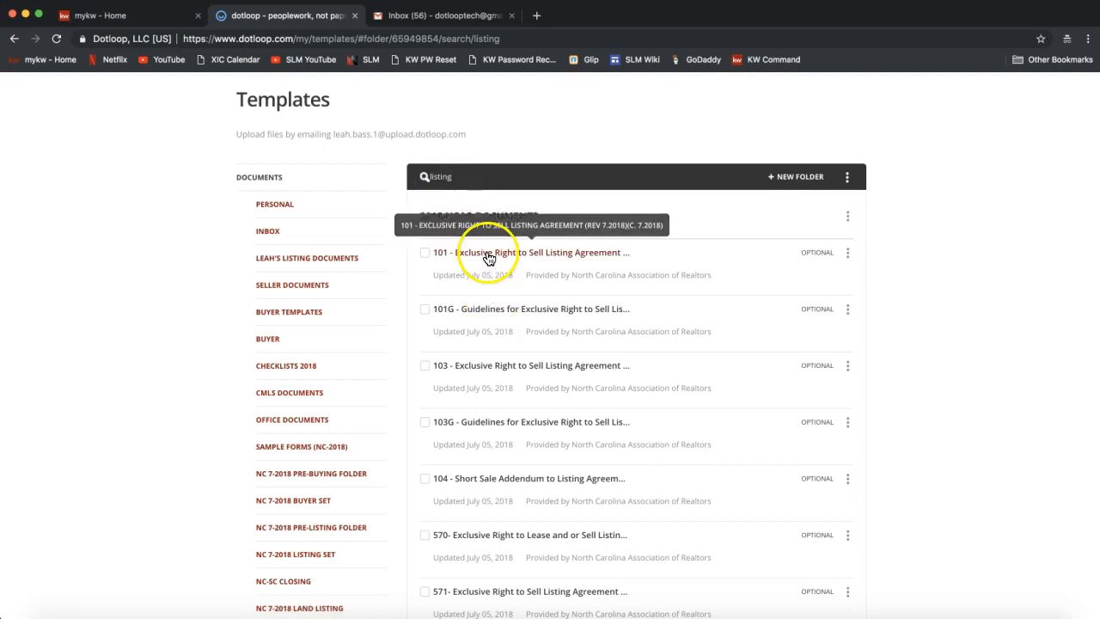
Open the 101 - Exclusive Right to Sell Listing Agreement template and check its FILE options.
click(498, 255)
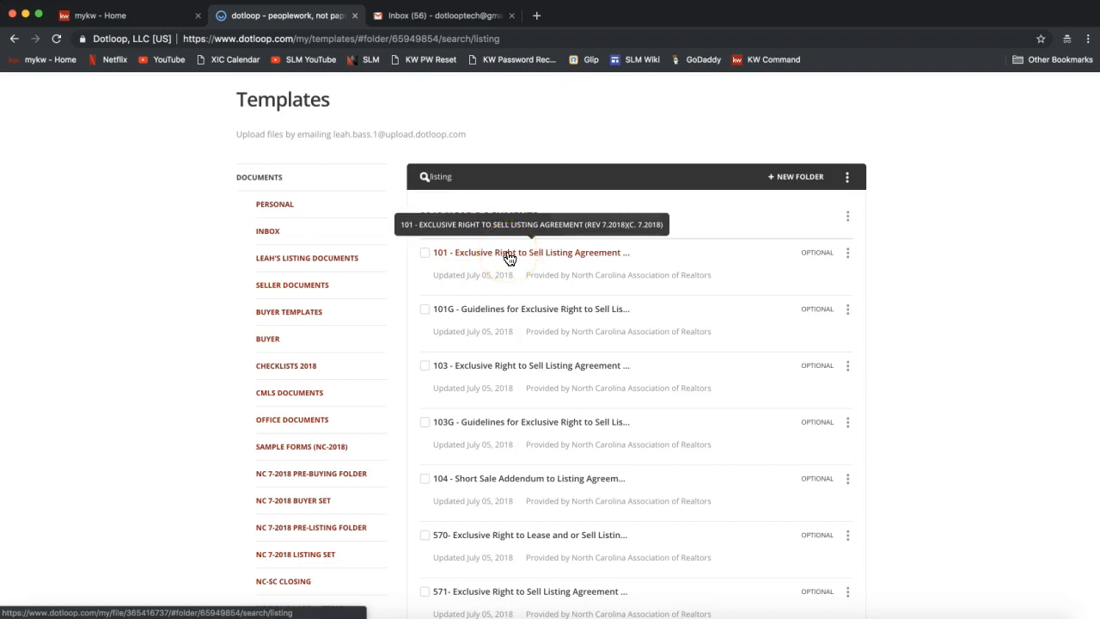
click(508, 256)
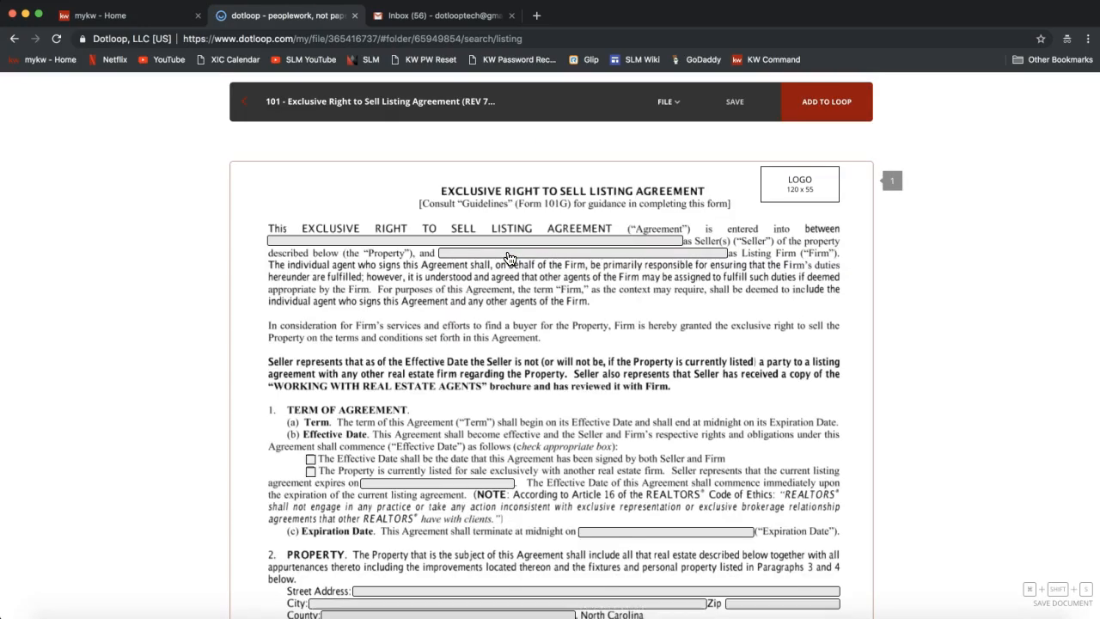
click(610, 159)
click(670, 103)
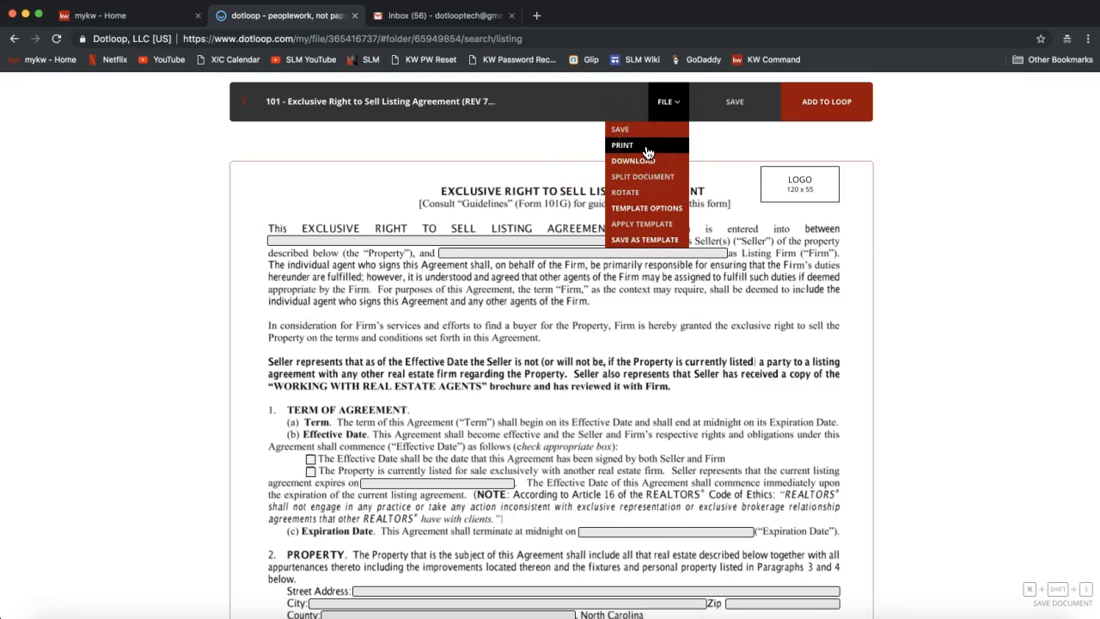
click(679, 116)
click(306, 181)
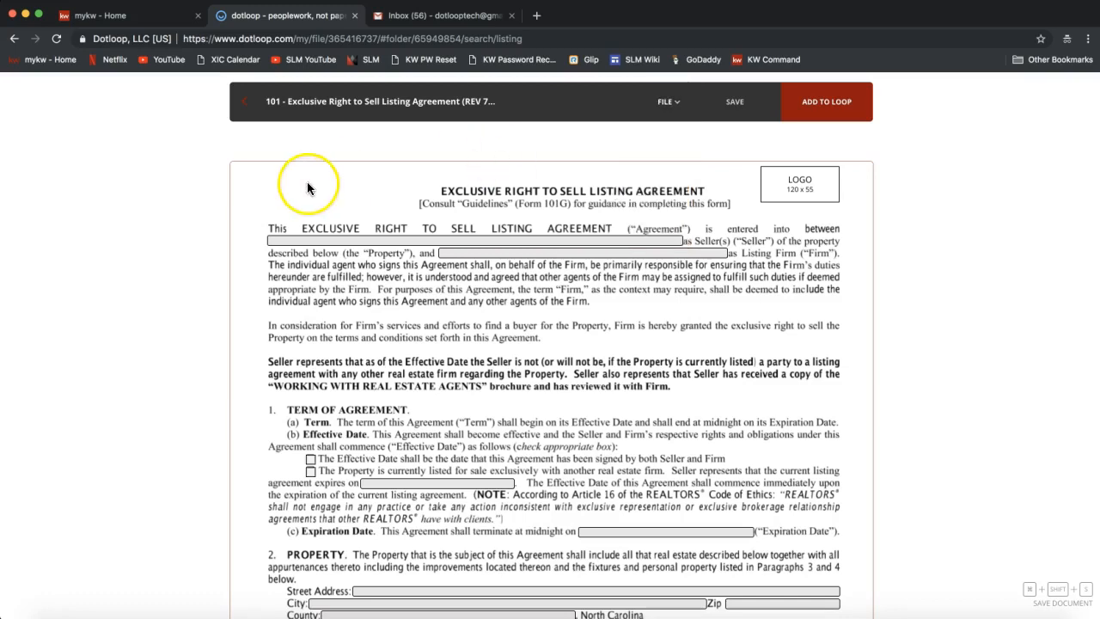
Leave the 101 agreement preview and get back to the 'listing' template results.
click(247, 115)
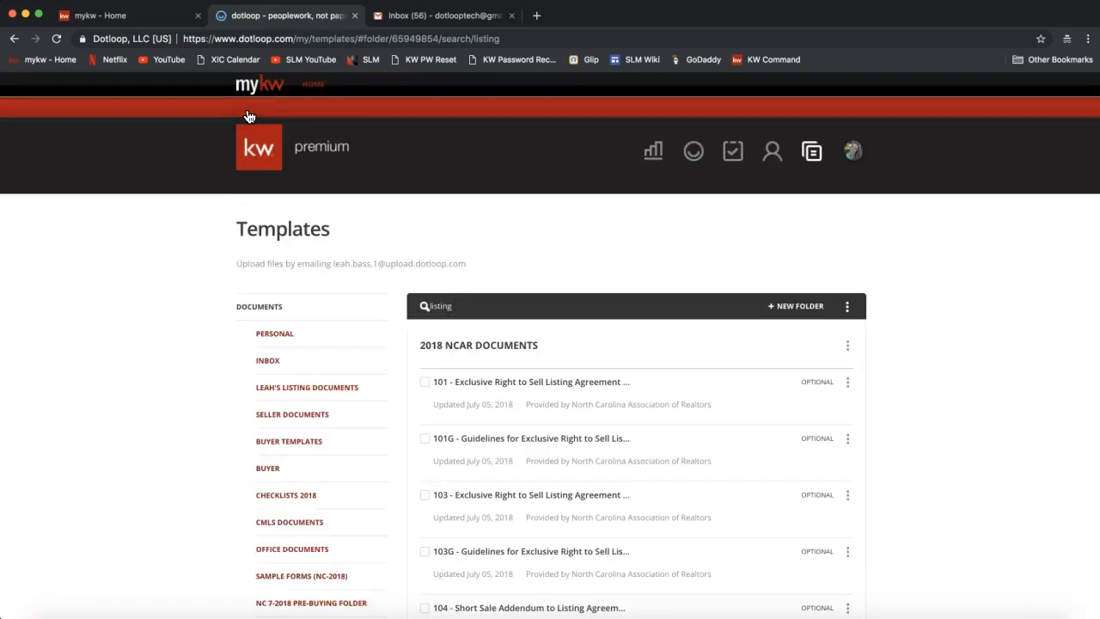
click(496, 385)
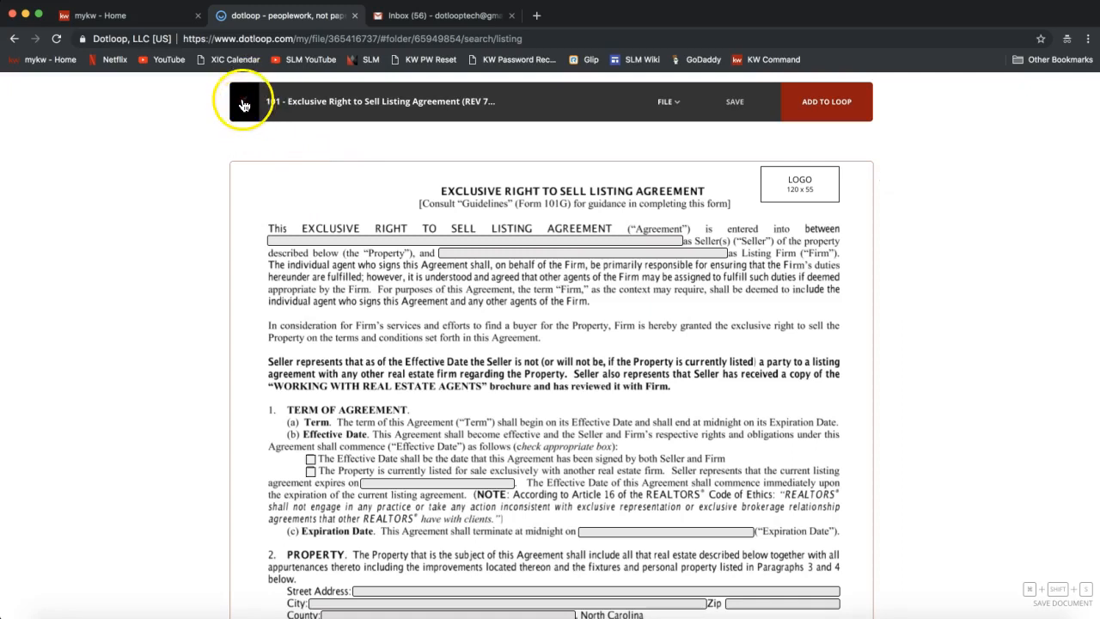
click(249, 105)
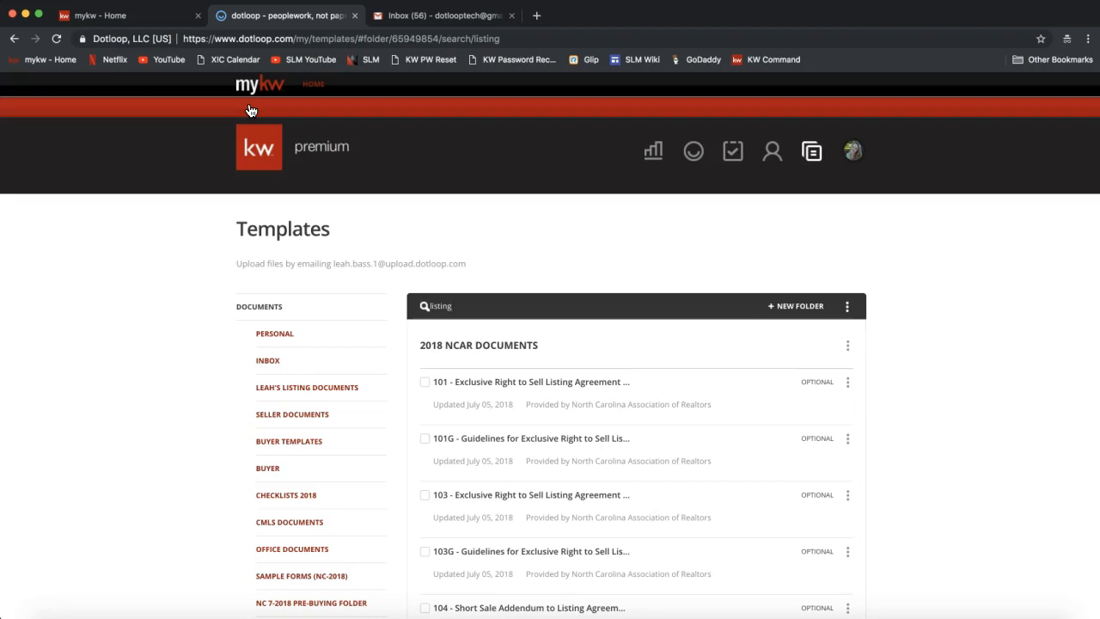
Reload Templates and refocus the 'listing' search showing forms 101, 101G, 103, 103G, 104 and 570.
click(811, 158)
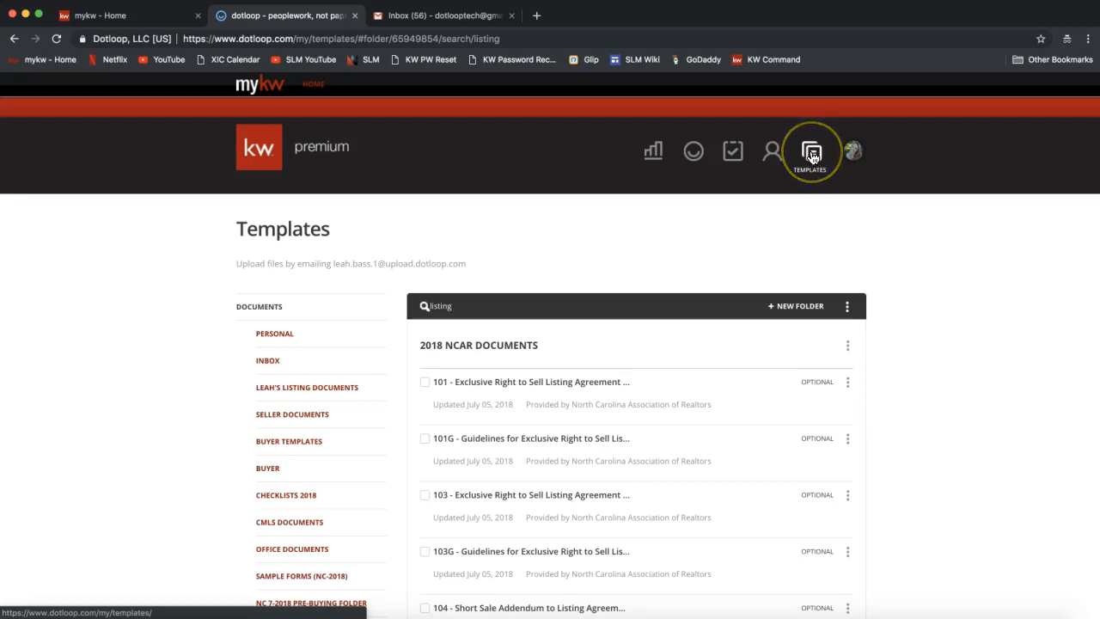
scroll(189, 460, down, 3)
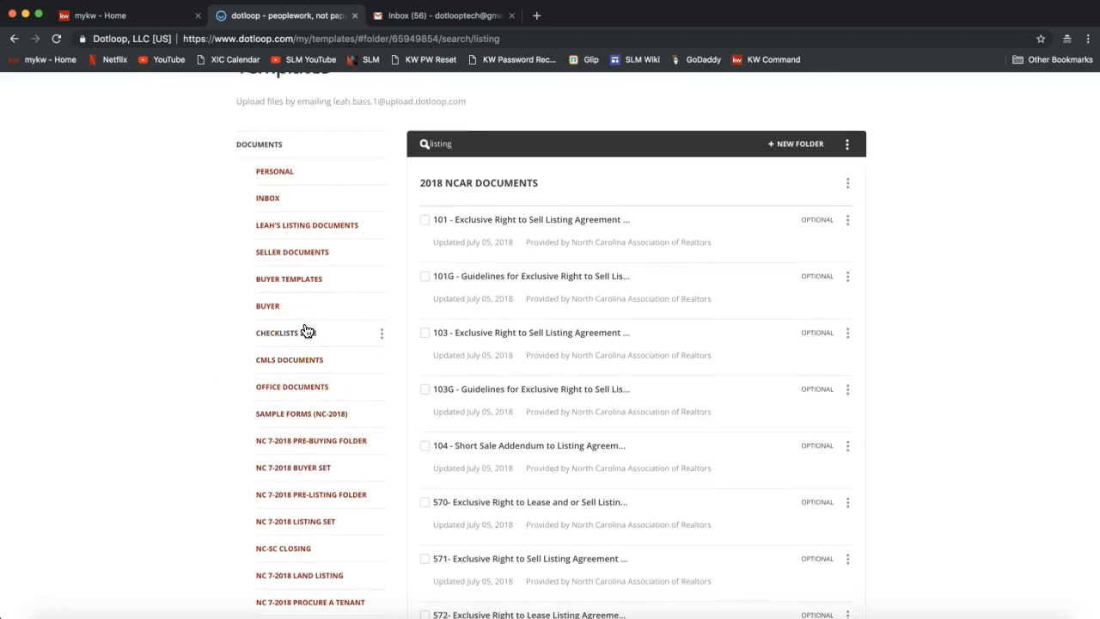
scroll(307, 332, up, 1)
click(464, 235)
double_click(470, 208)
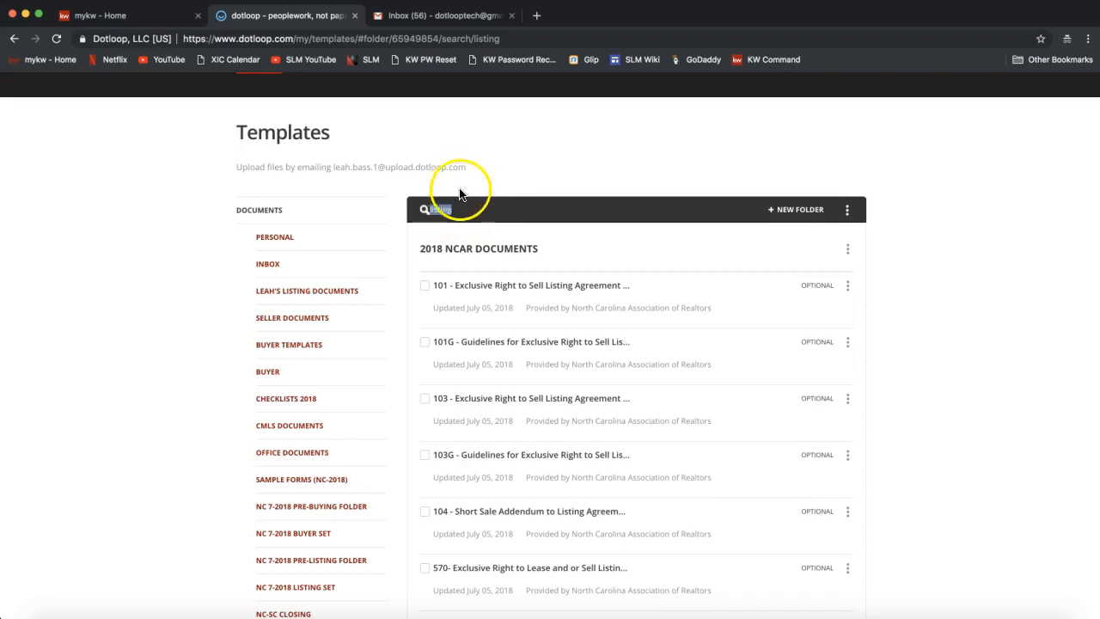
click(441, 199)
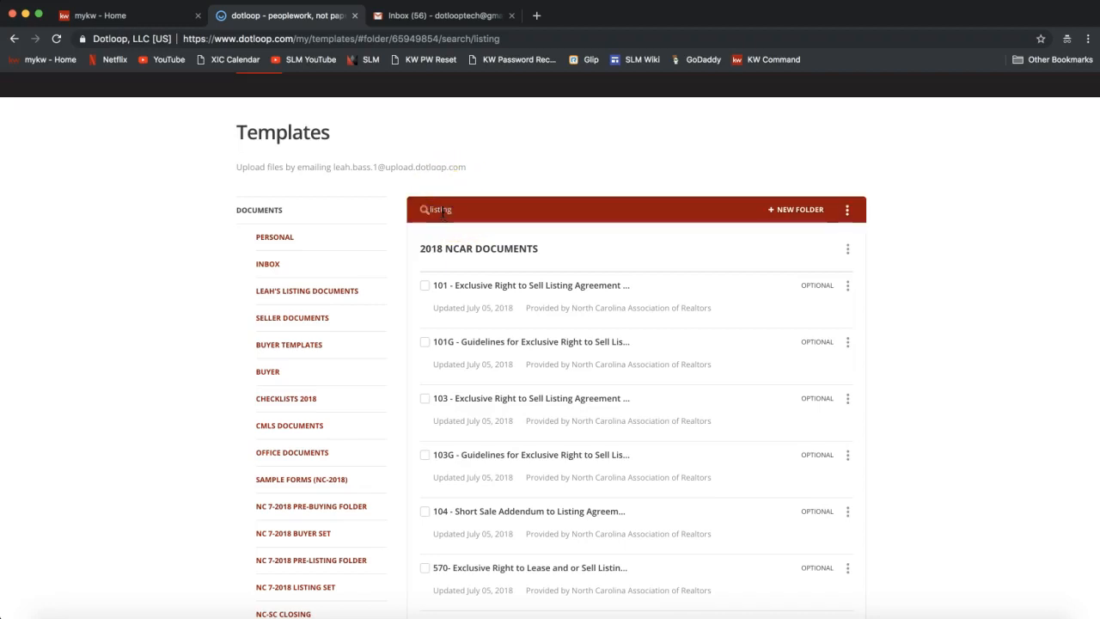
click(442, 210)
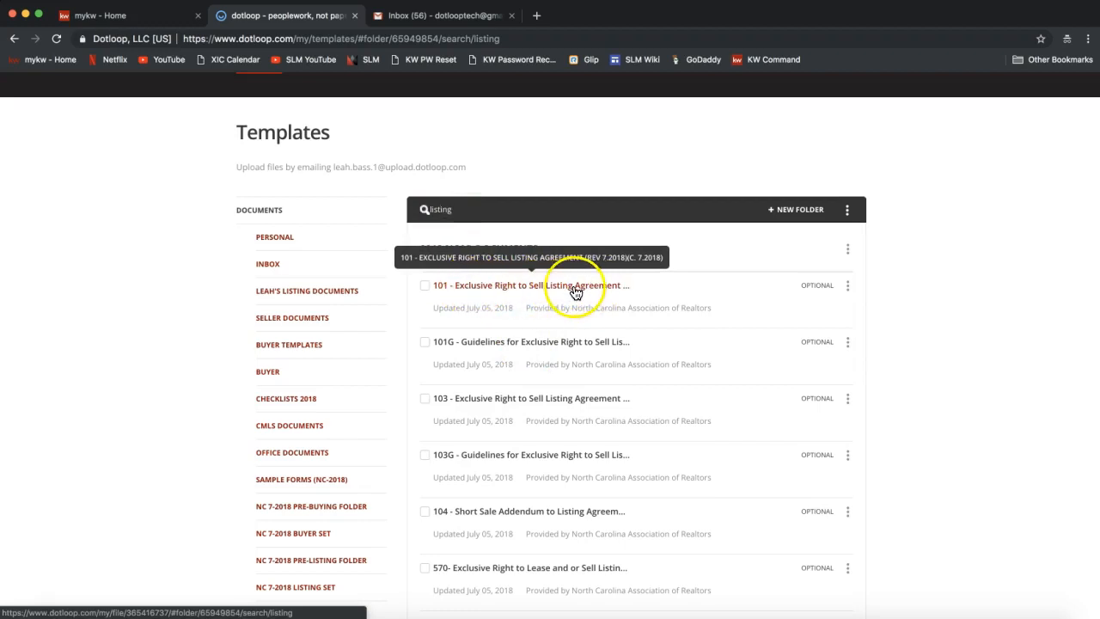
Preview the 101 listing agreement template and send it to Print from the FILE menu.
click(520, 288)
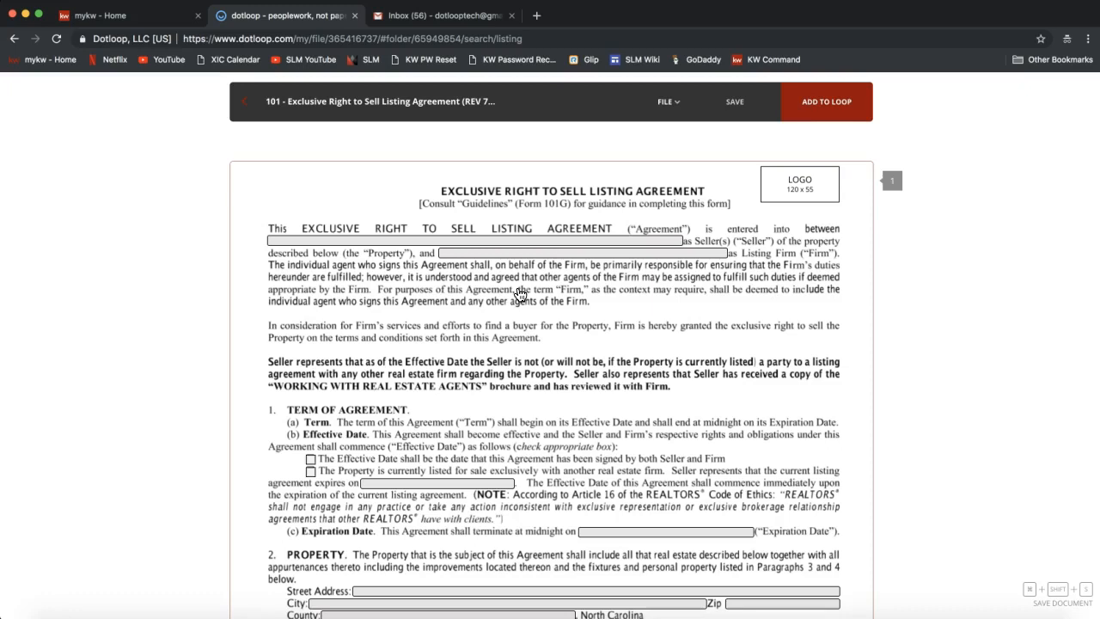
click(669, 102)
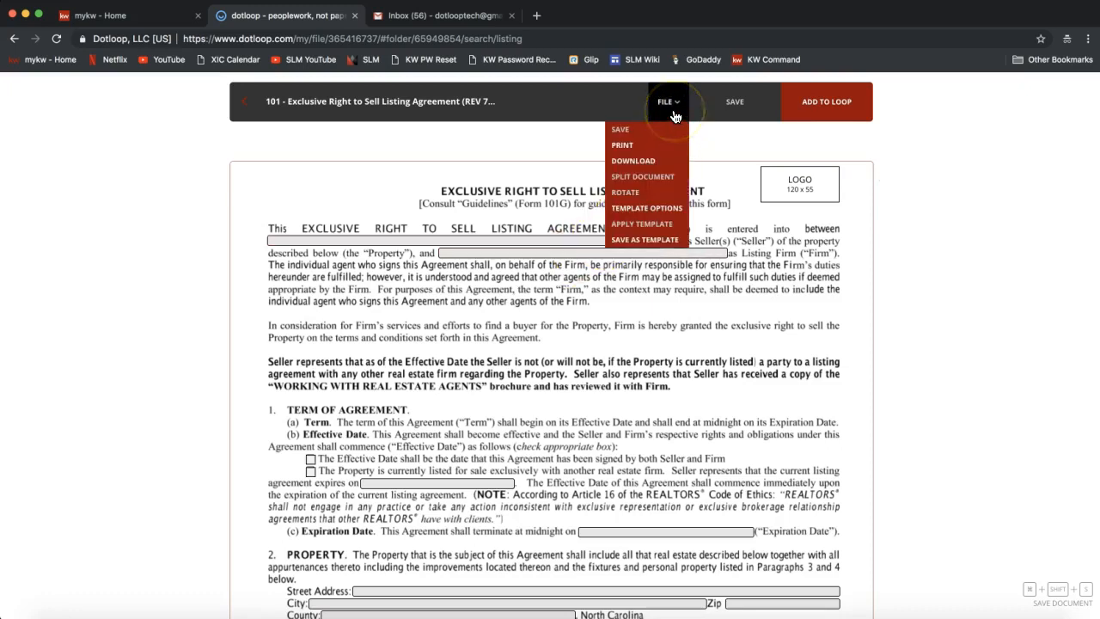
click(631, 146)
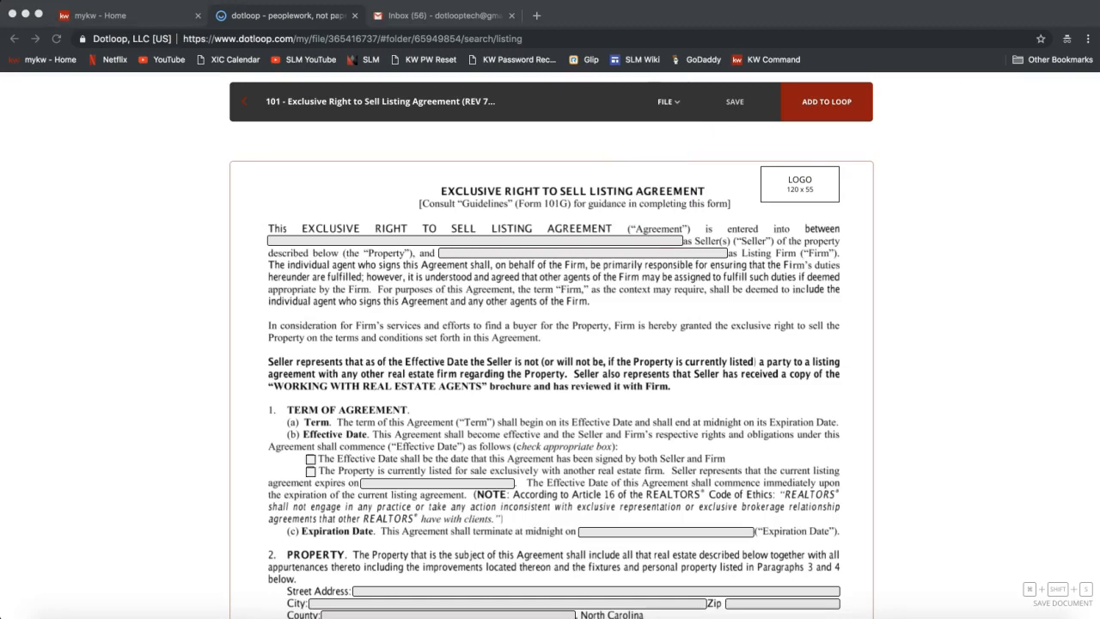
click(945, 479)
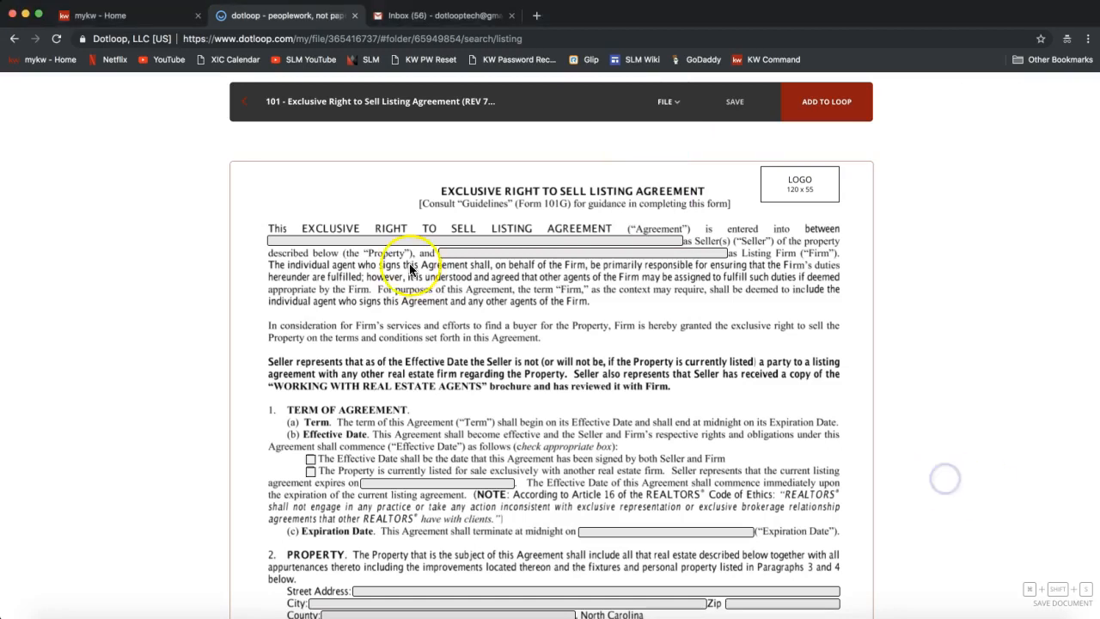
click(242, 112)
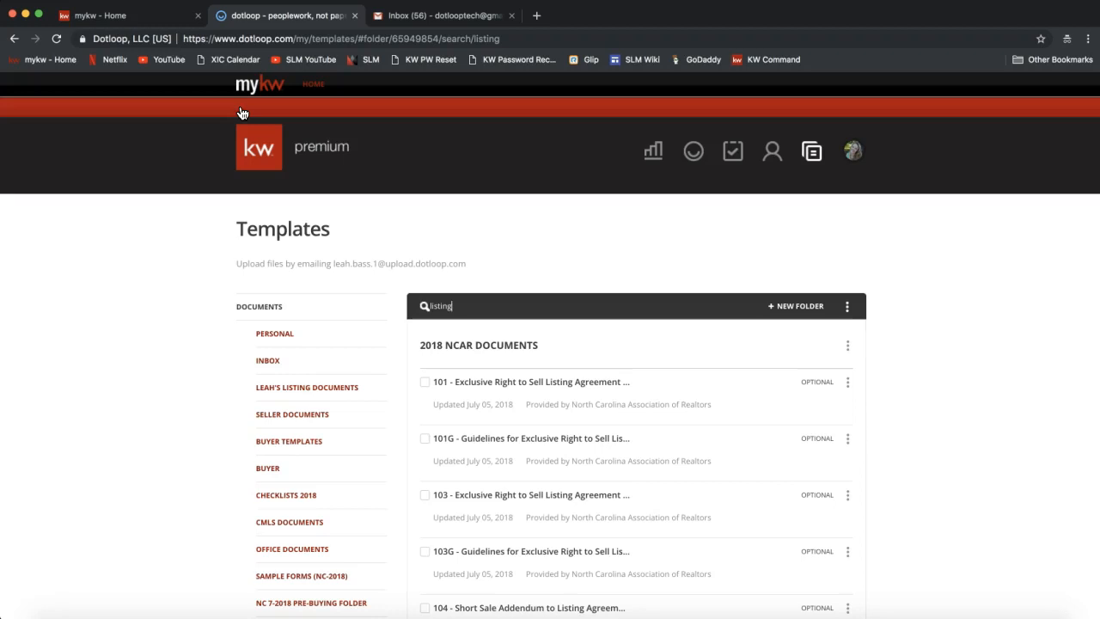
Return from the agreement preview to the Loops dashboard.
click(669, 256)
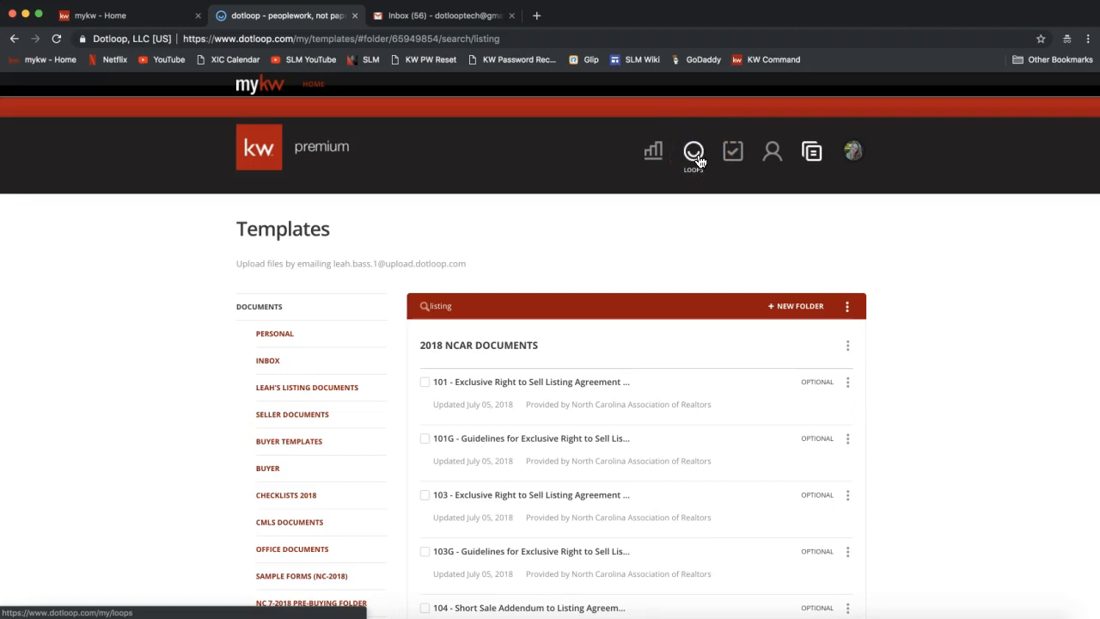
click(695, 159)
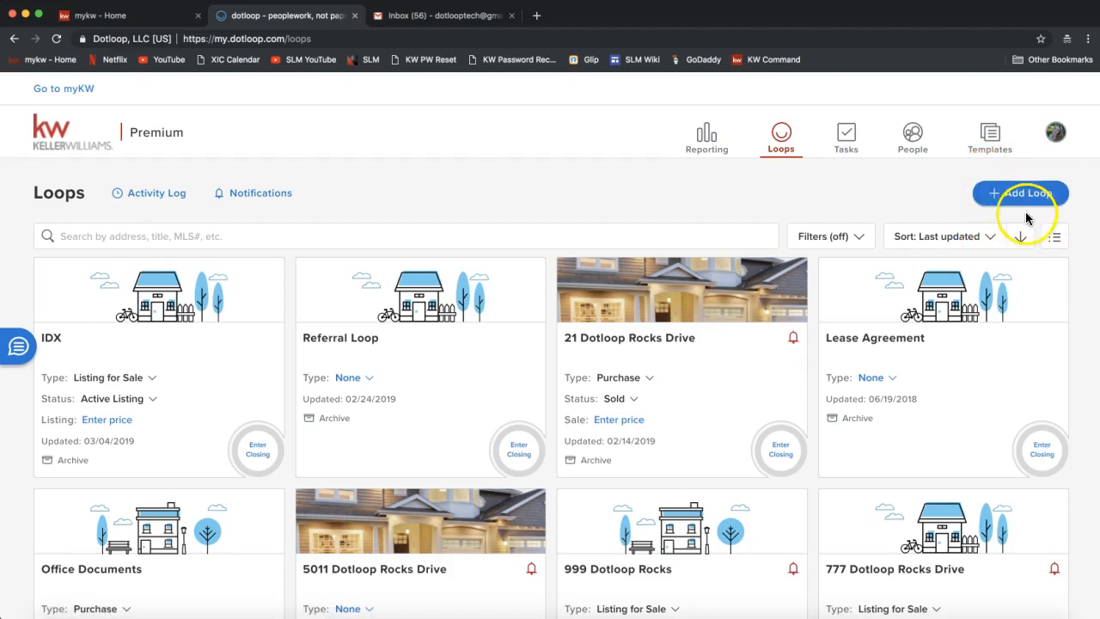
Launch the Add a new loop wizard from the Loops page.
click(1020, 196)
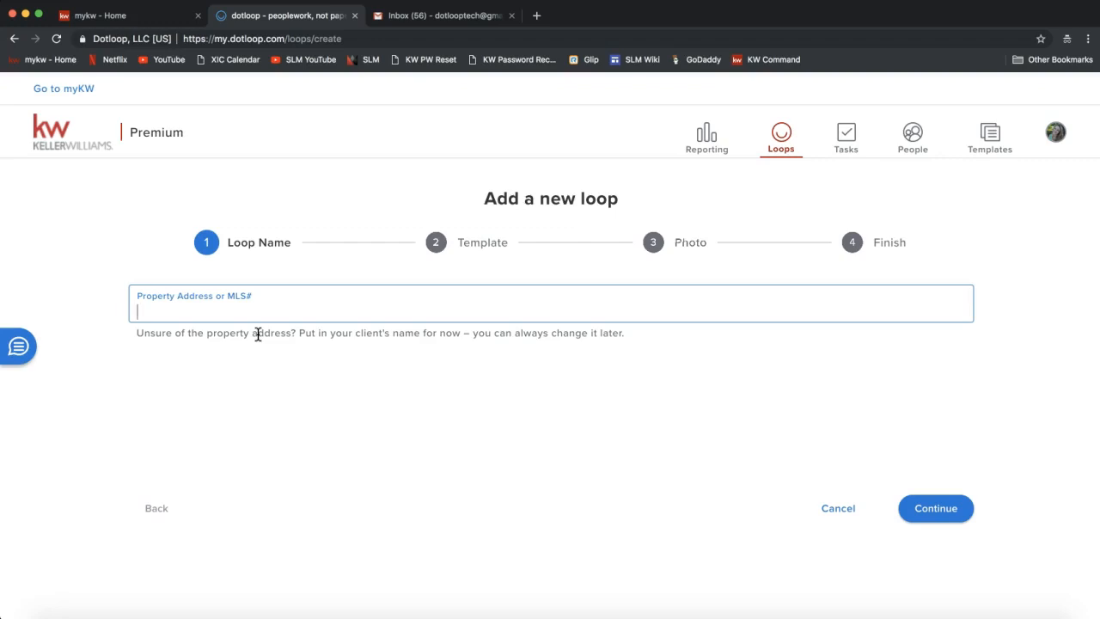
Enter the property's street address as the new loop's name and advance to the Template step.
drag(300, 334, 630, 335)
click(629, 335)
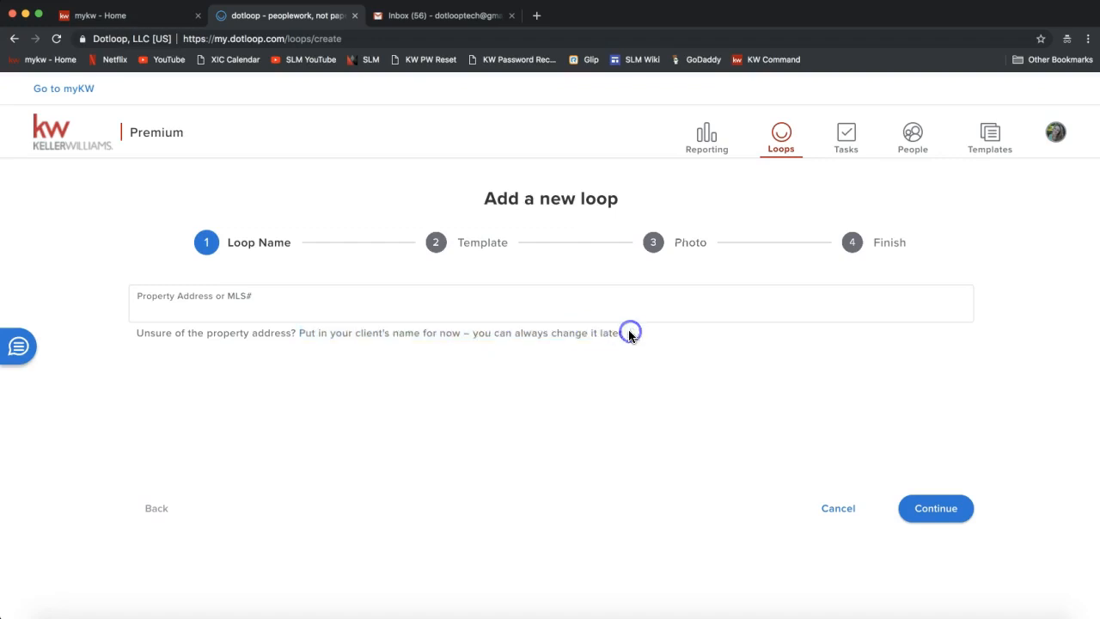
click(256, 307)
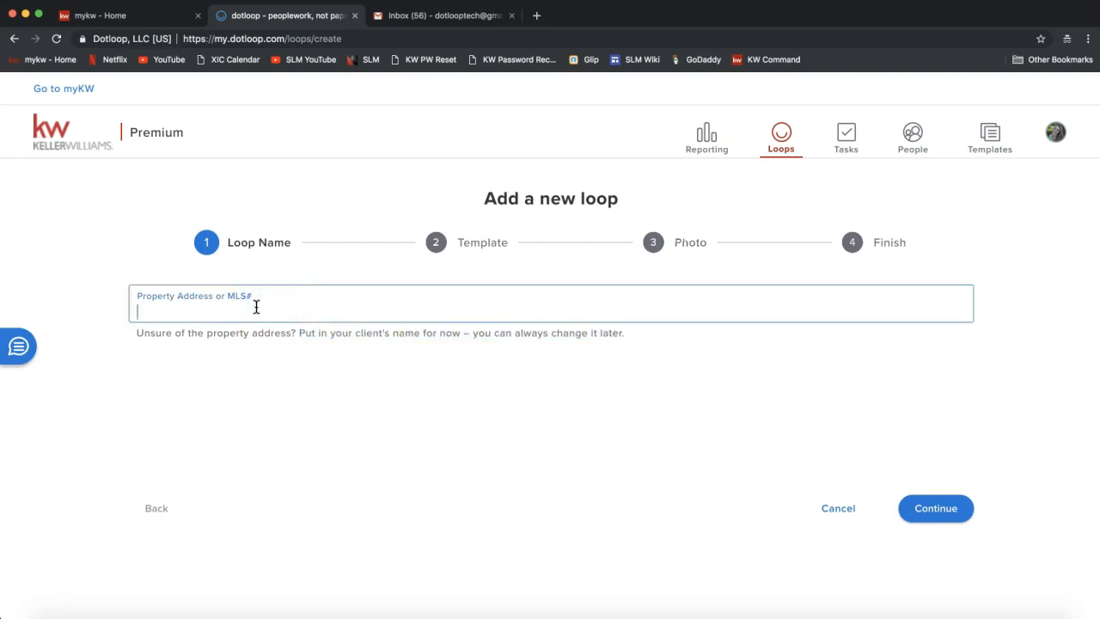
text(12366)
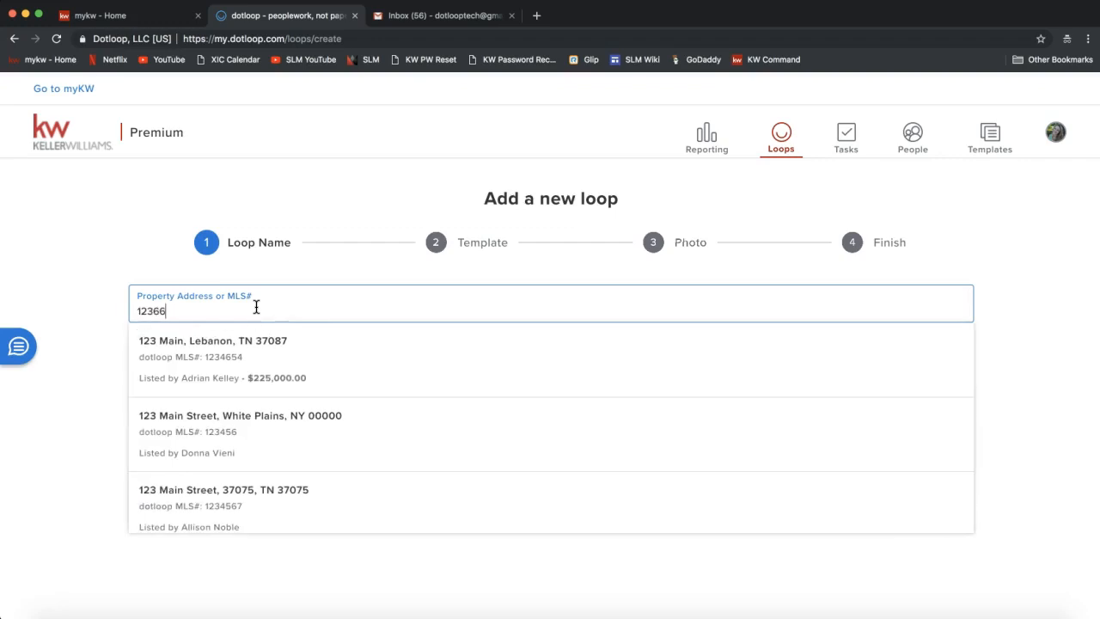
text( Do)
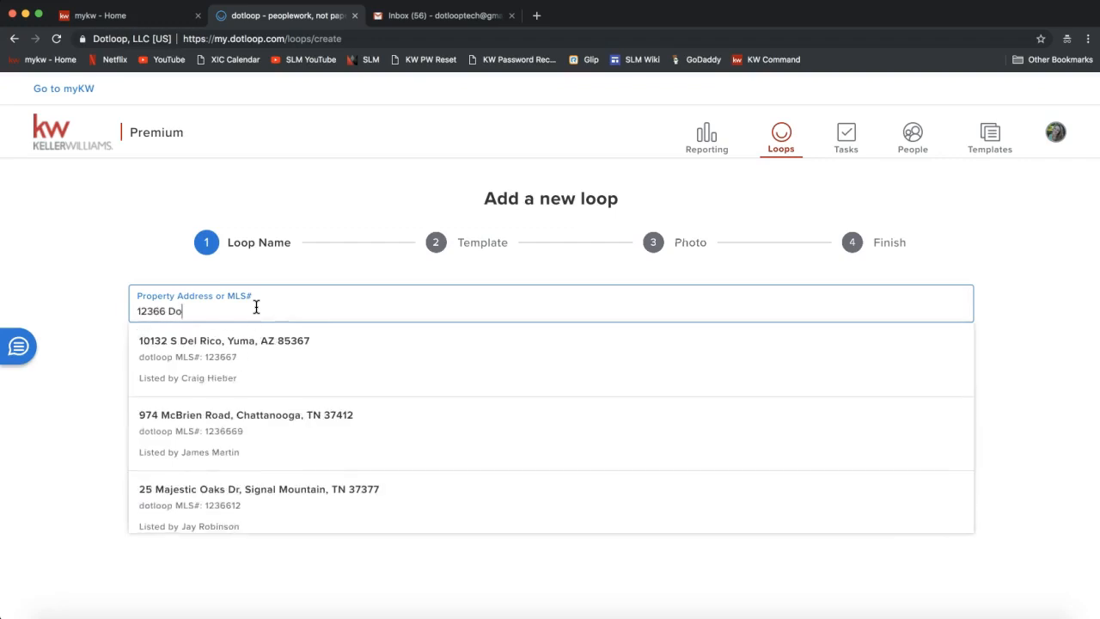
text(tloop)
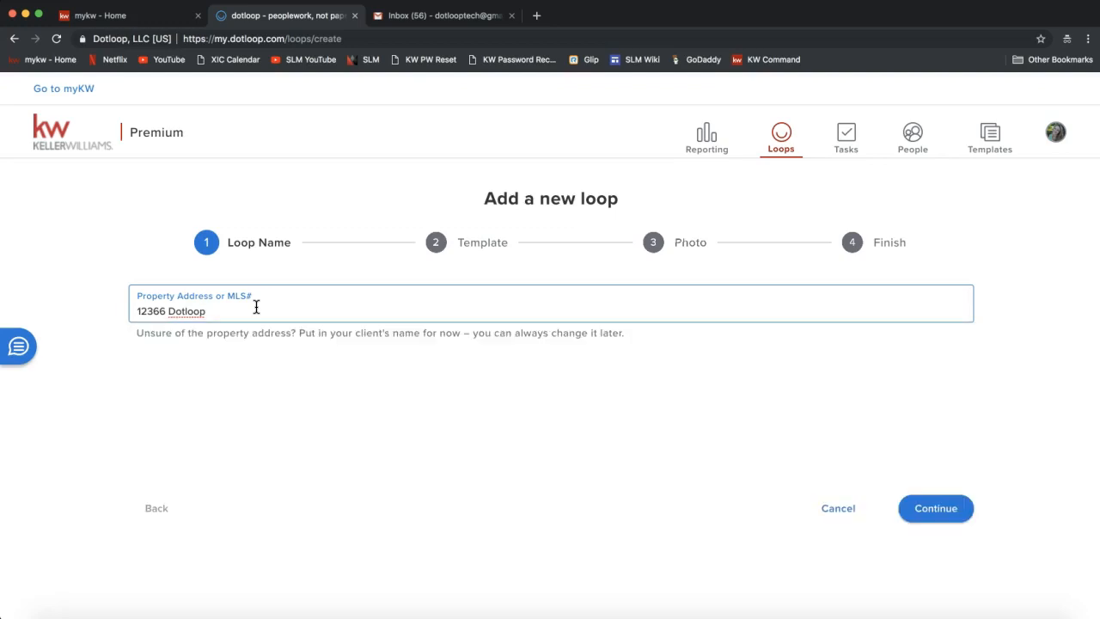
text( Rocks Drive)
click(942, 515)
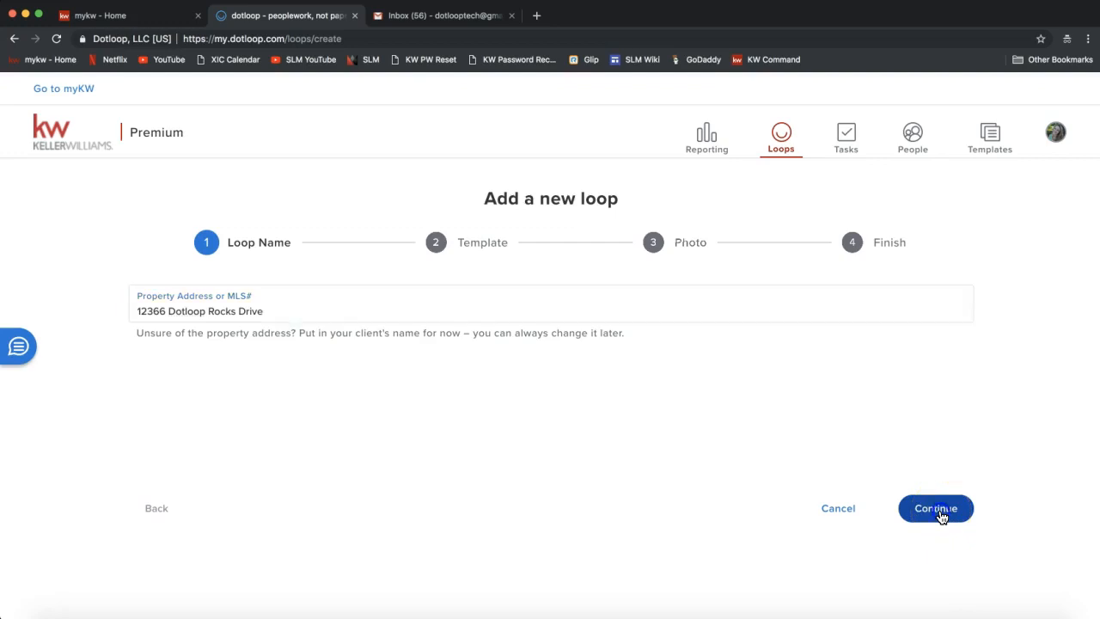
click(432, 349)
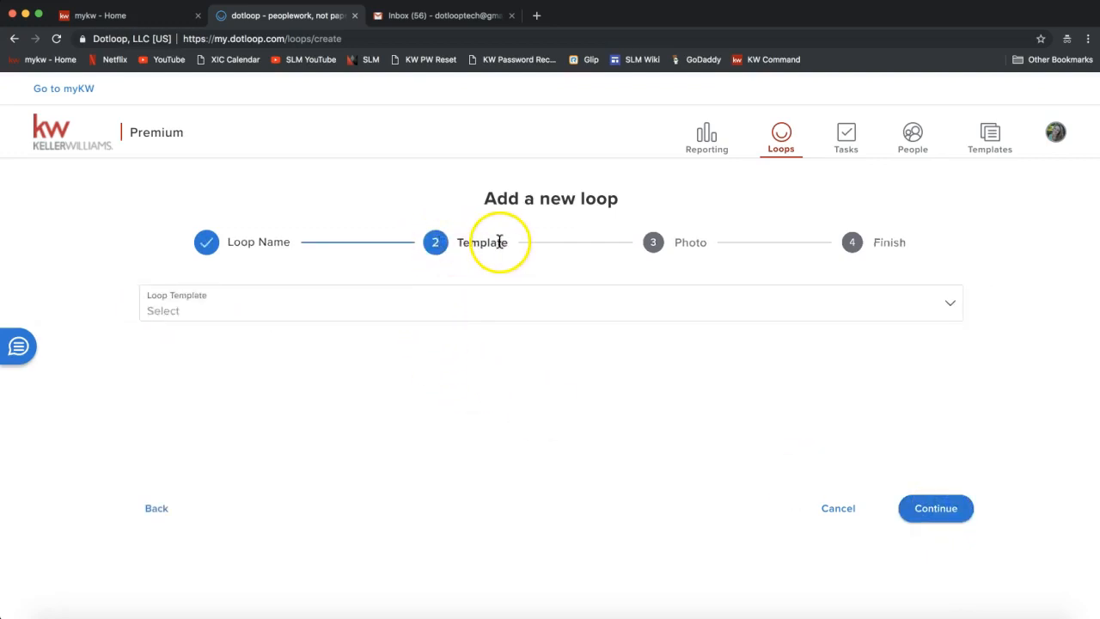
Browse the Loop Template dropdown, close it with no template chosen, and continue.
click(202, 310)
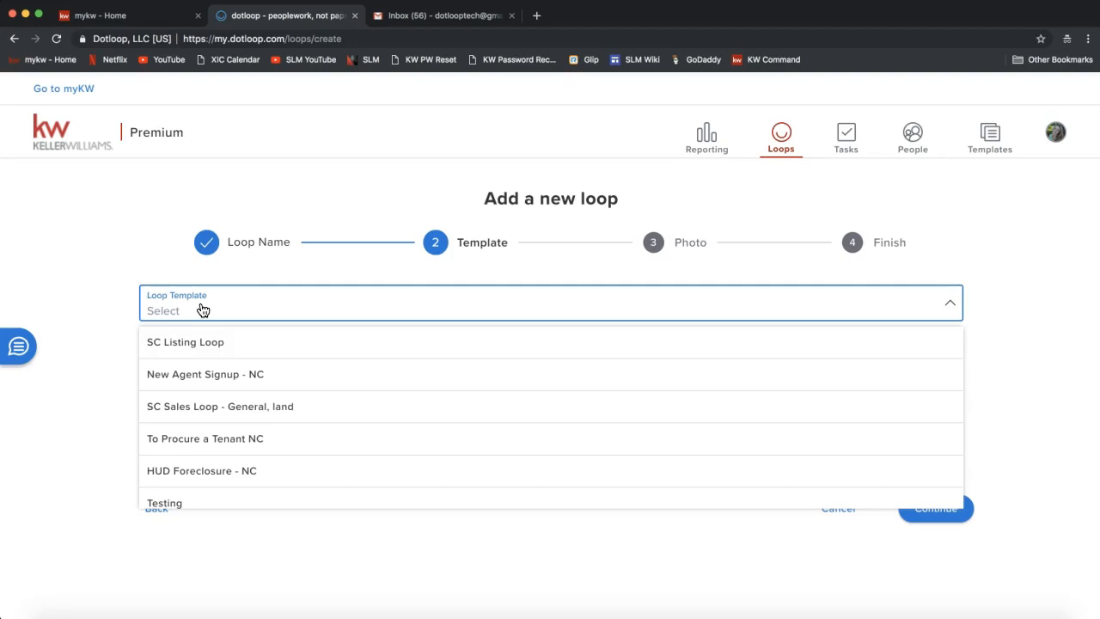
scroll(204, 356, down, 1)
scroll(202, 354, up, 1)
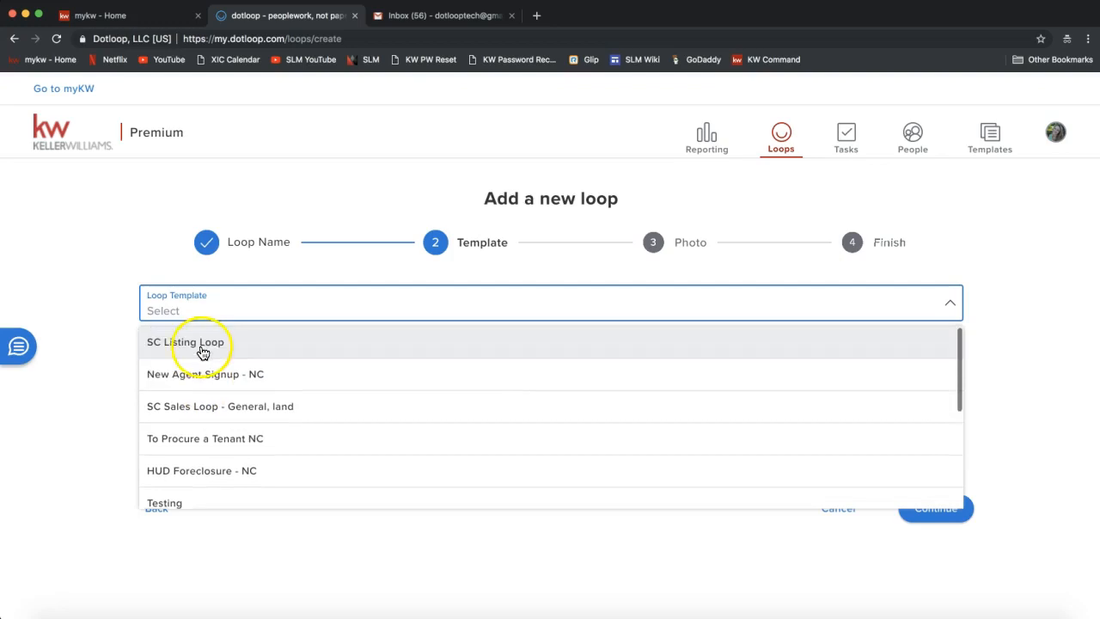
scroll(203, 357, down, 2)
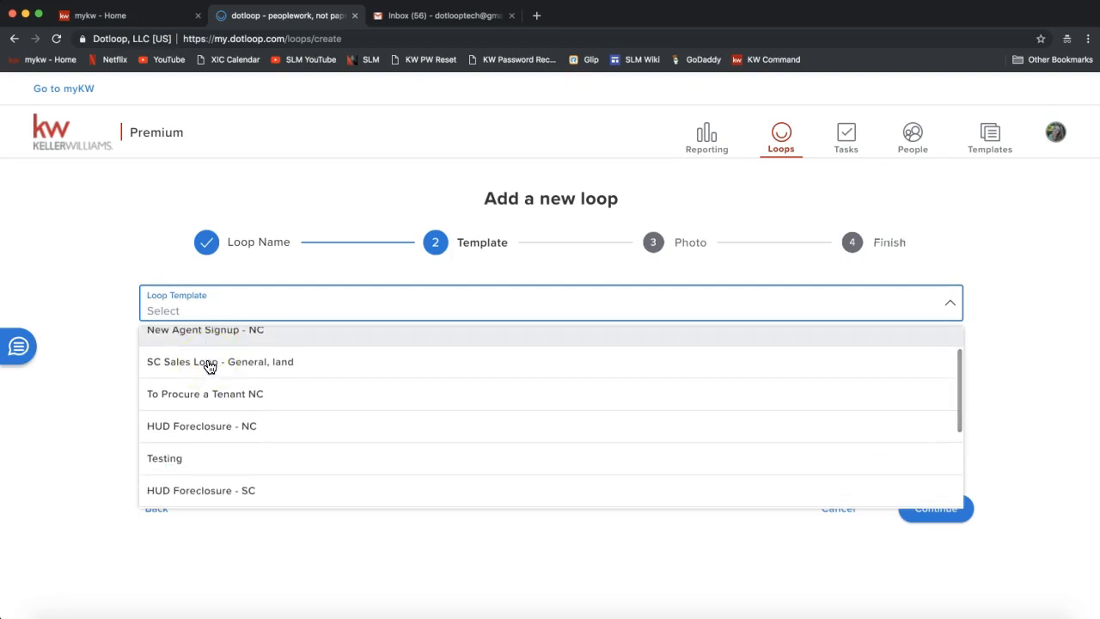
scroll(222, 421, down, 2)
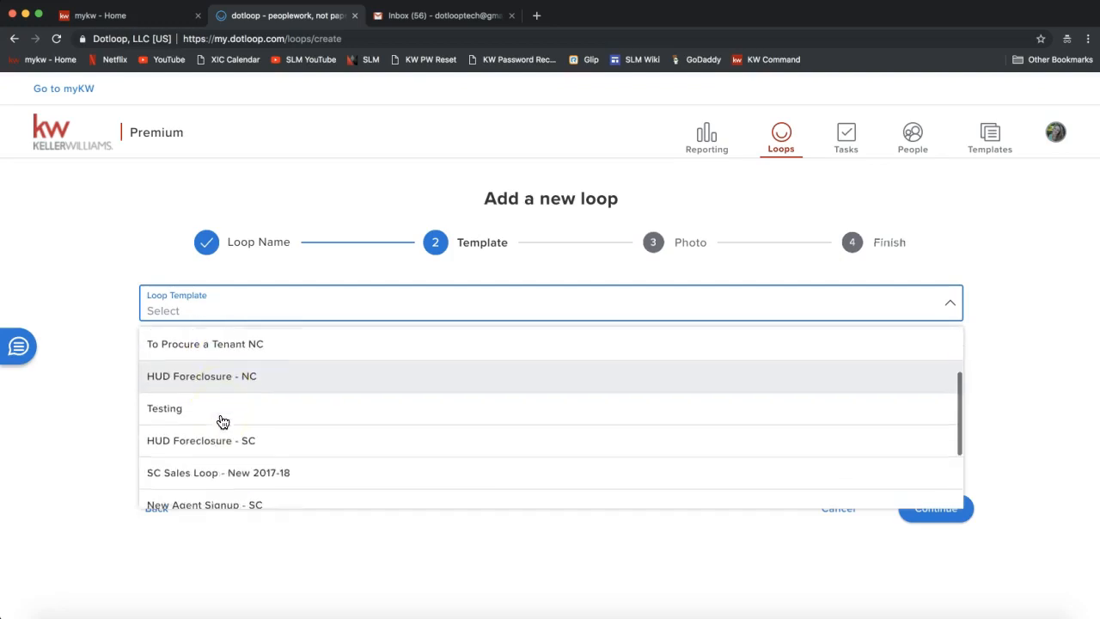
scroll(222, 421, down, 2)
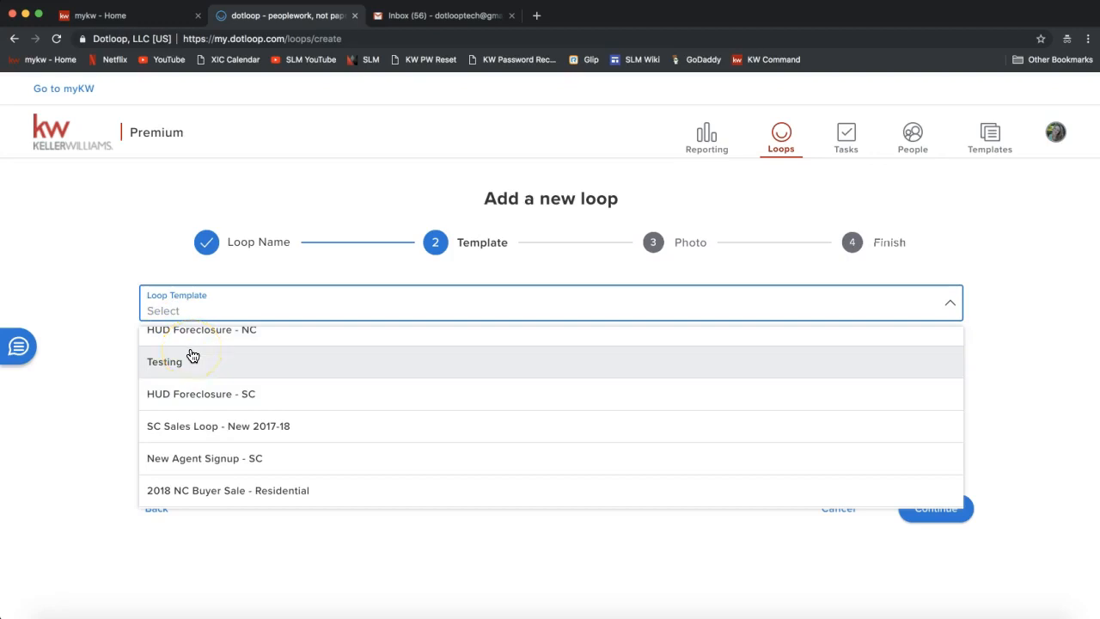
scroll(193, 355, up, 5)
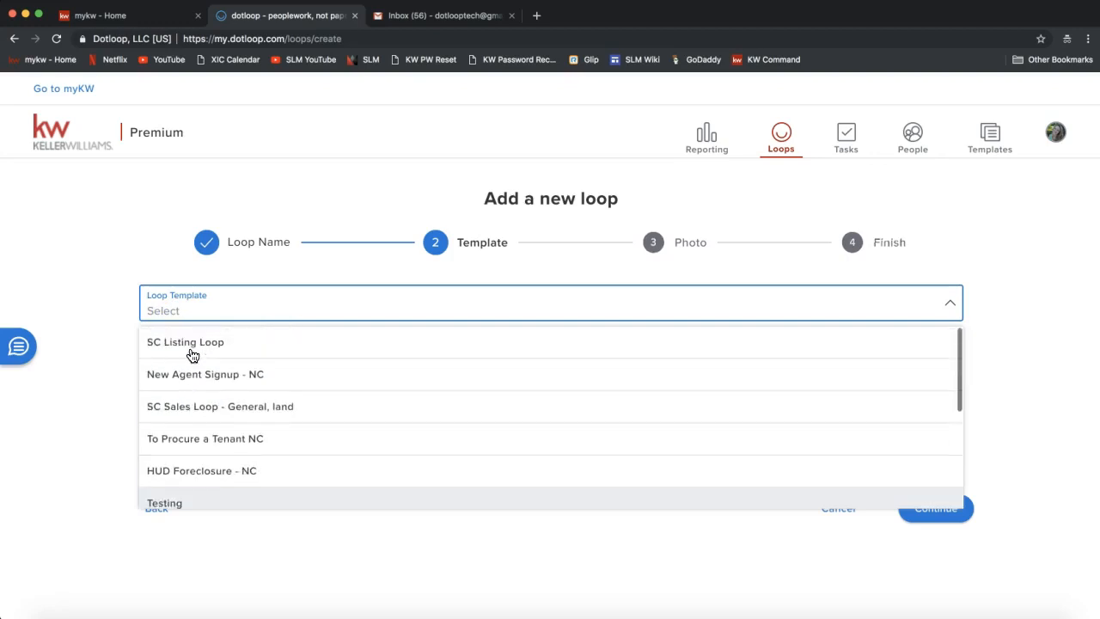
click(120, 255)
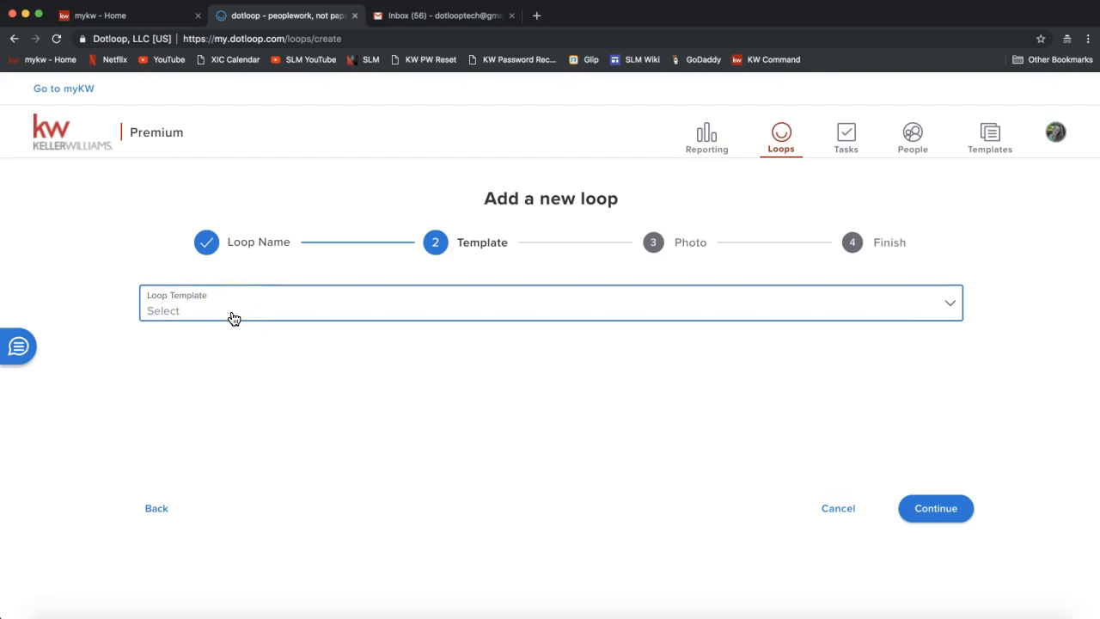
click(935, 519)
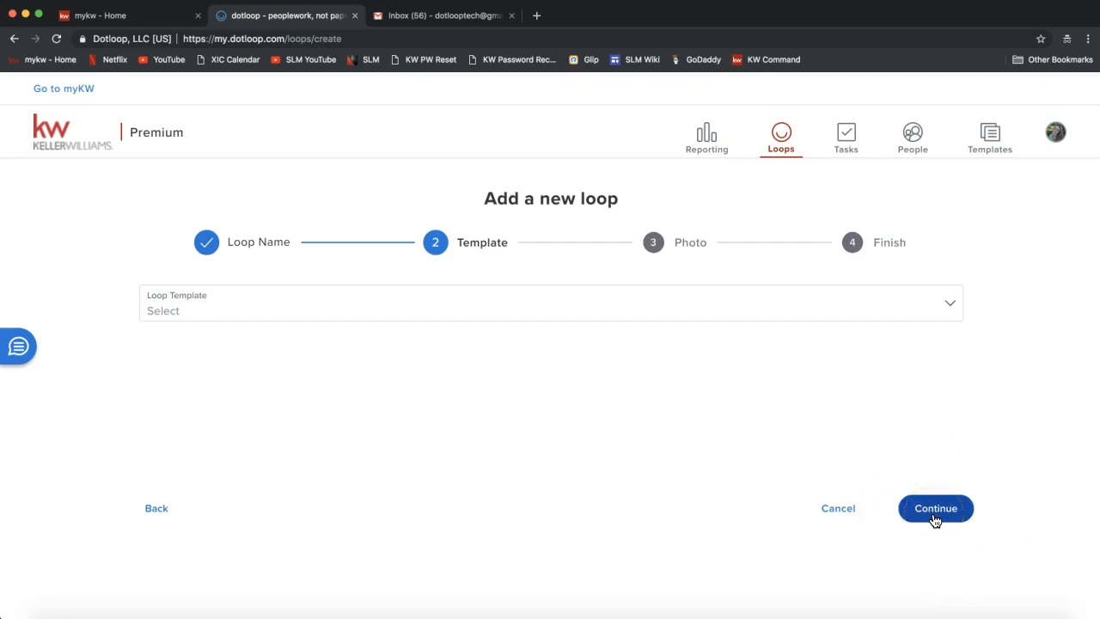
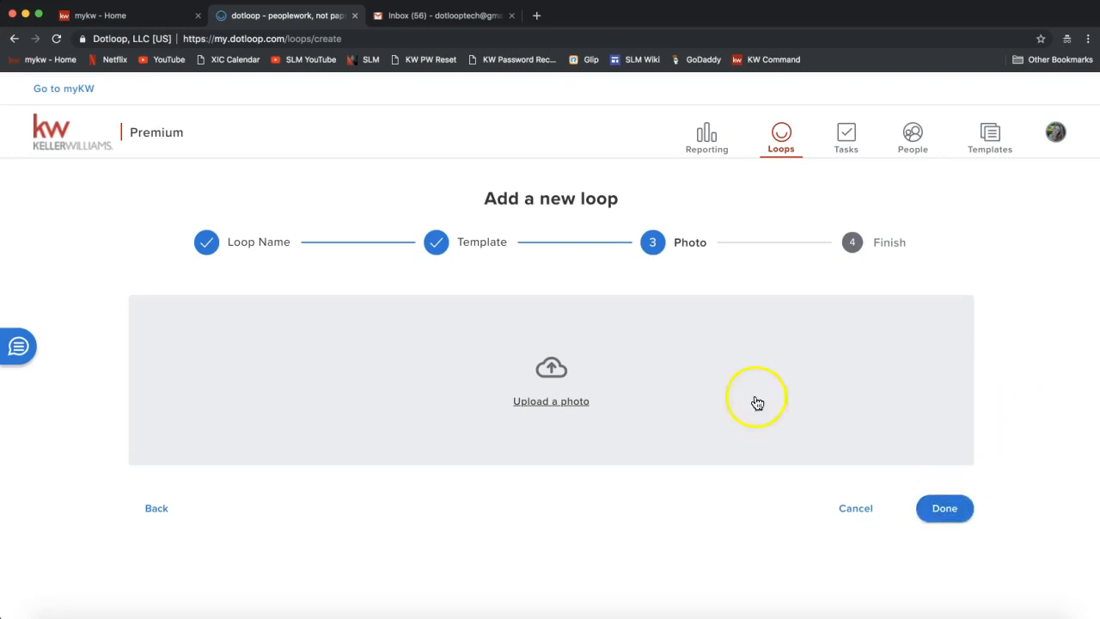
Attach Home.jpg from the Desktop as the loop photo and finish creating the loop.
click(576, 405)
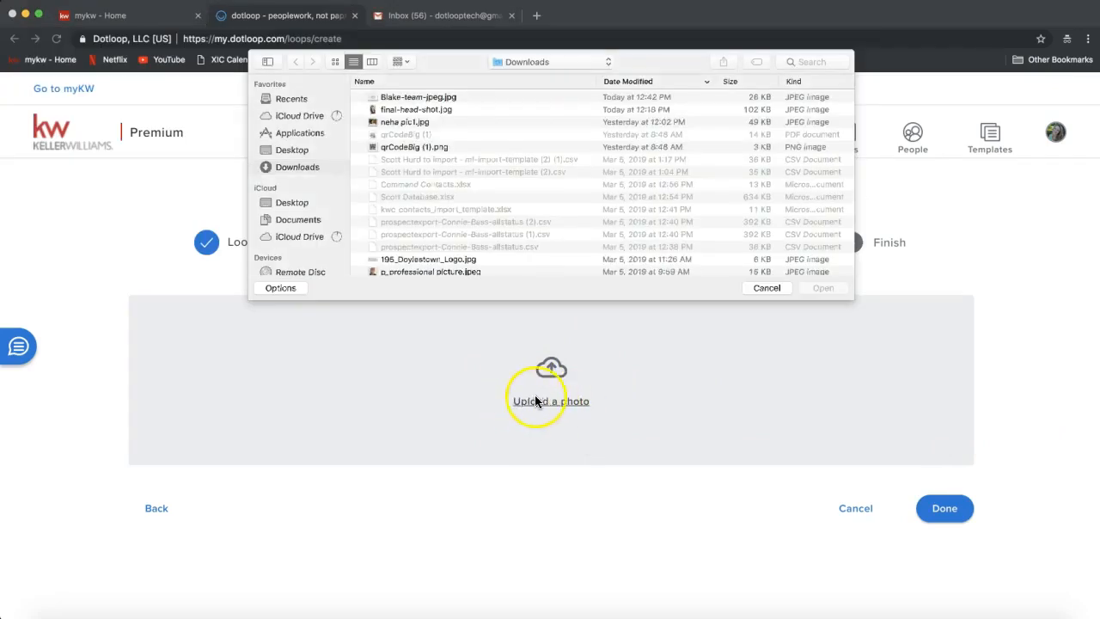
click(292, 152)
scroll(448, 169, down, 10)
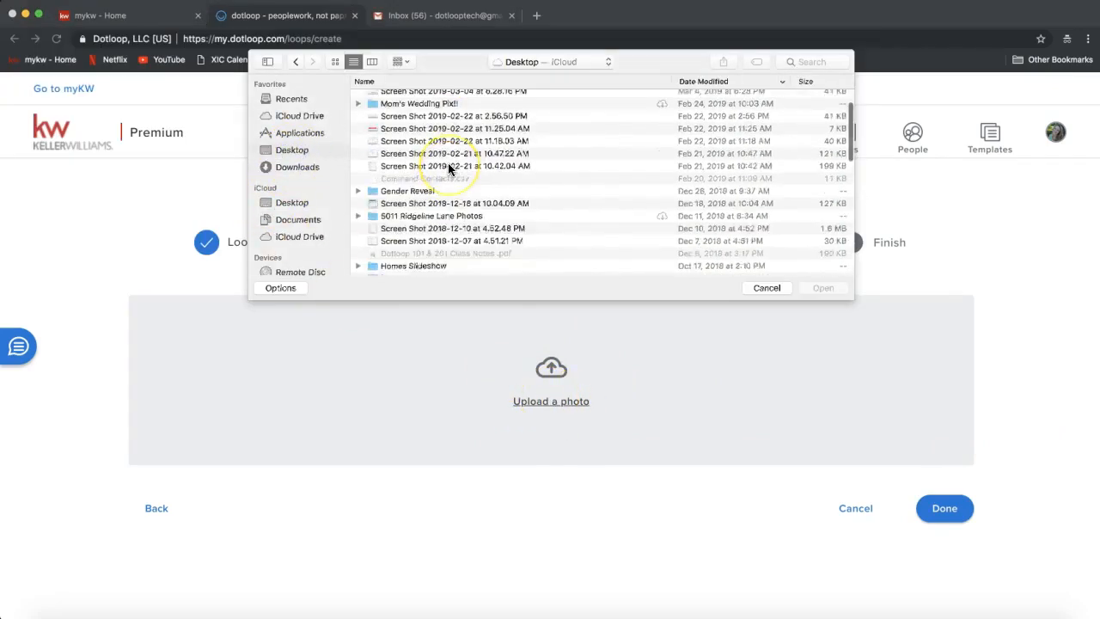
scroll(448, 169, down, 5)
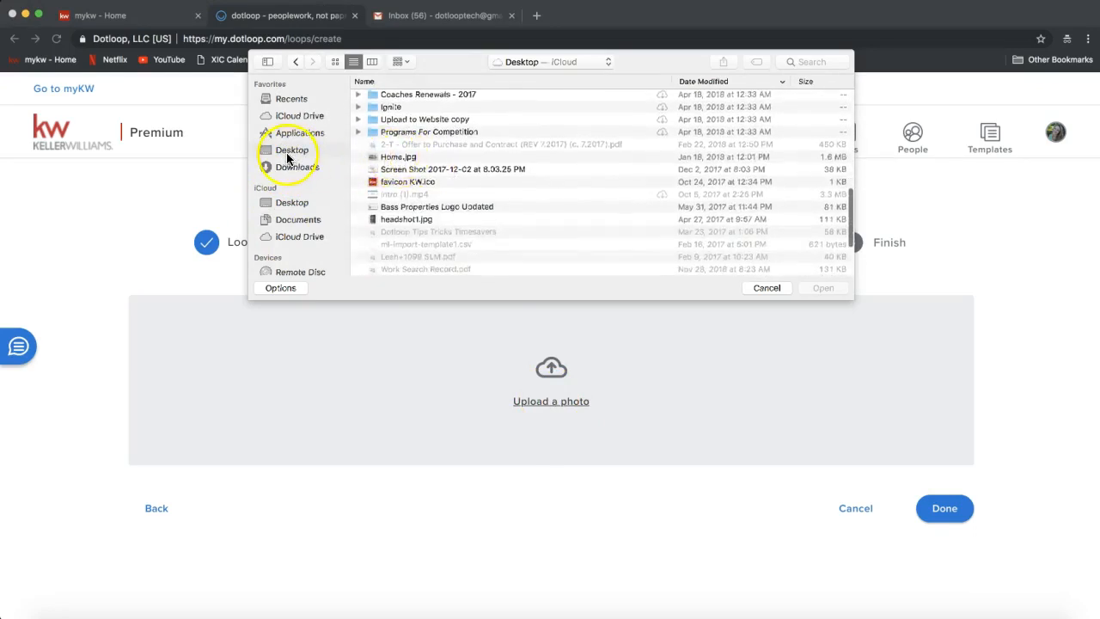
double_click(401, 158)
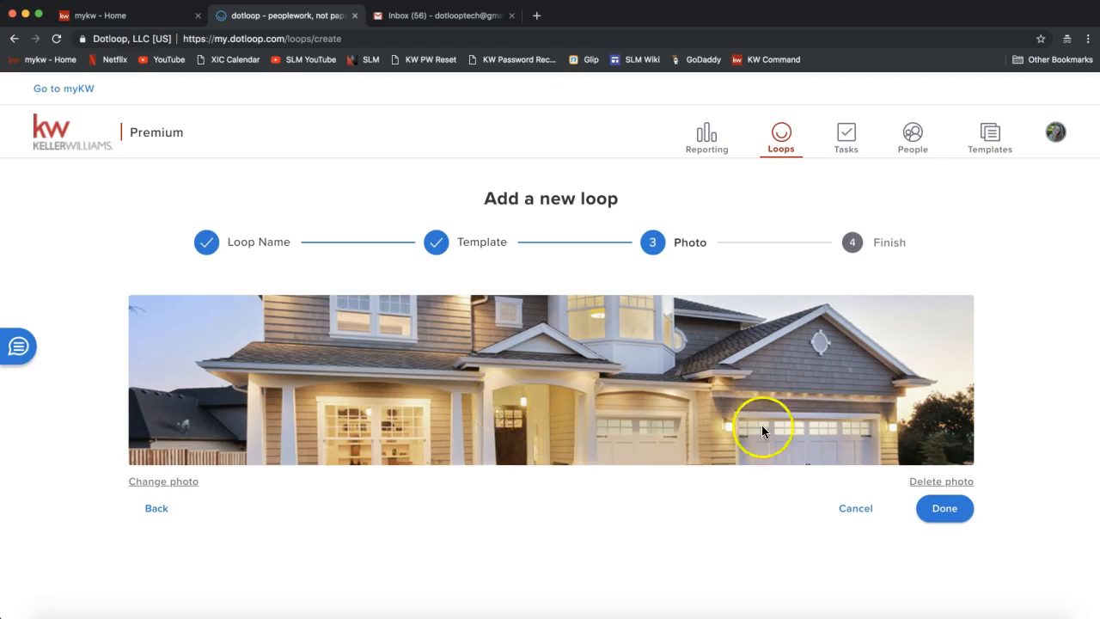
click(949, 516)
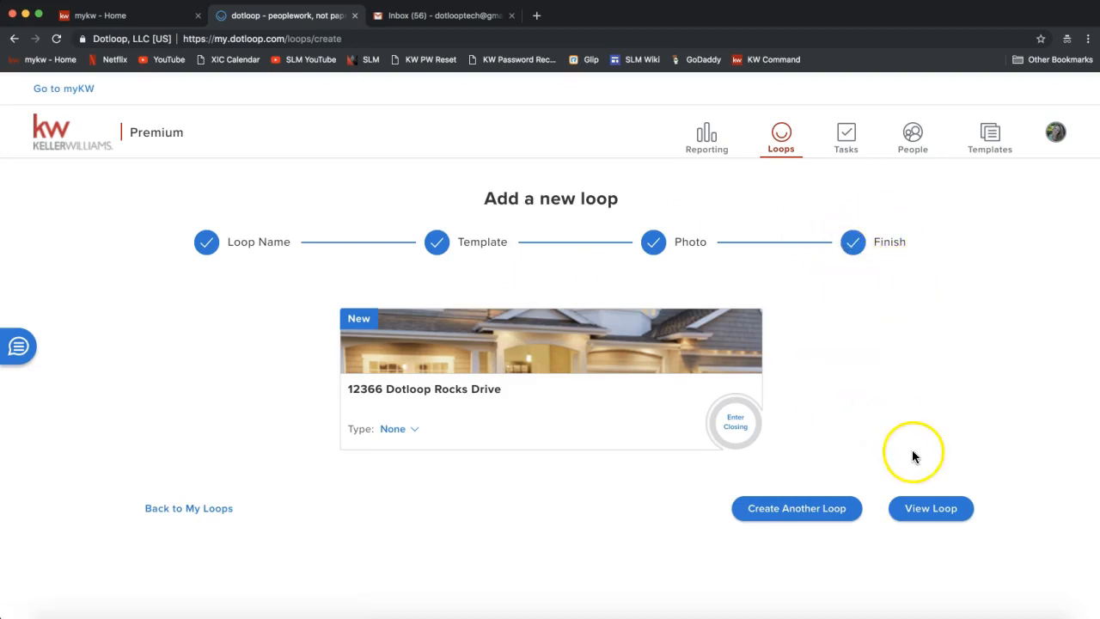
Open the newly created loop with View Loop.
click(931, 520)
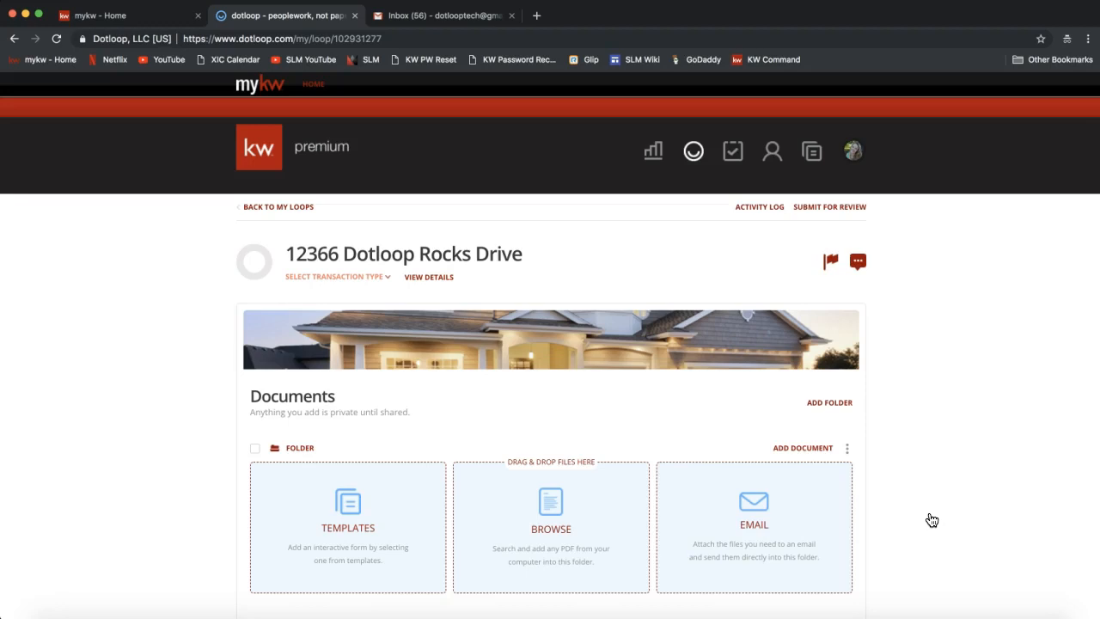
click(285, 396)
double_click(301, 406)
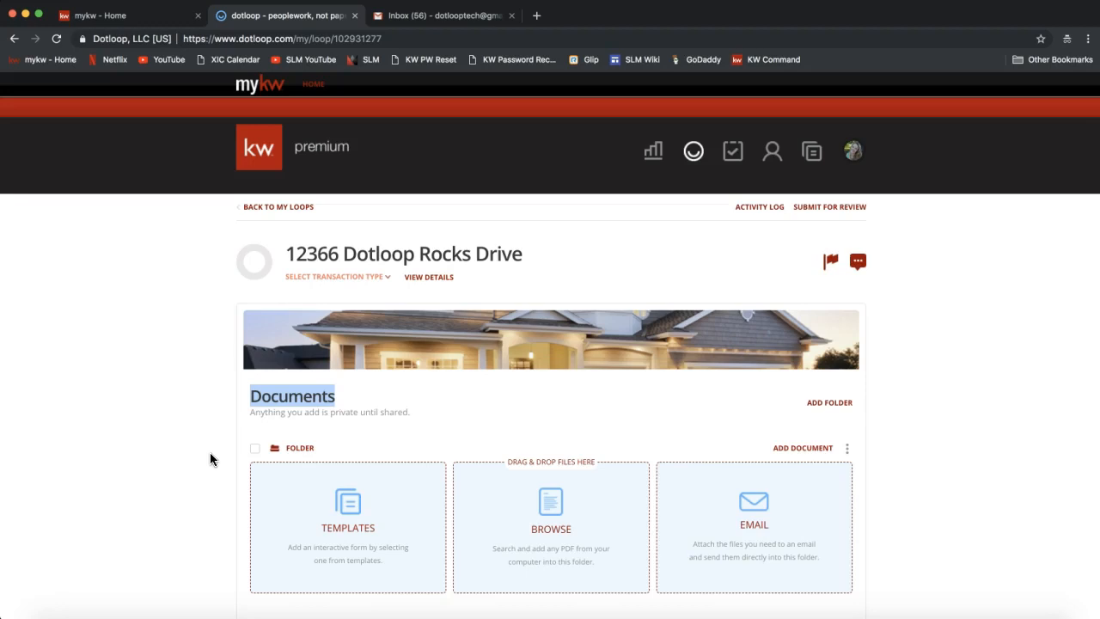
scroll(209, 459, down, 2)
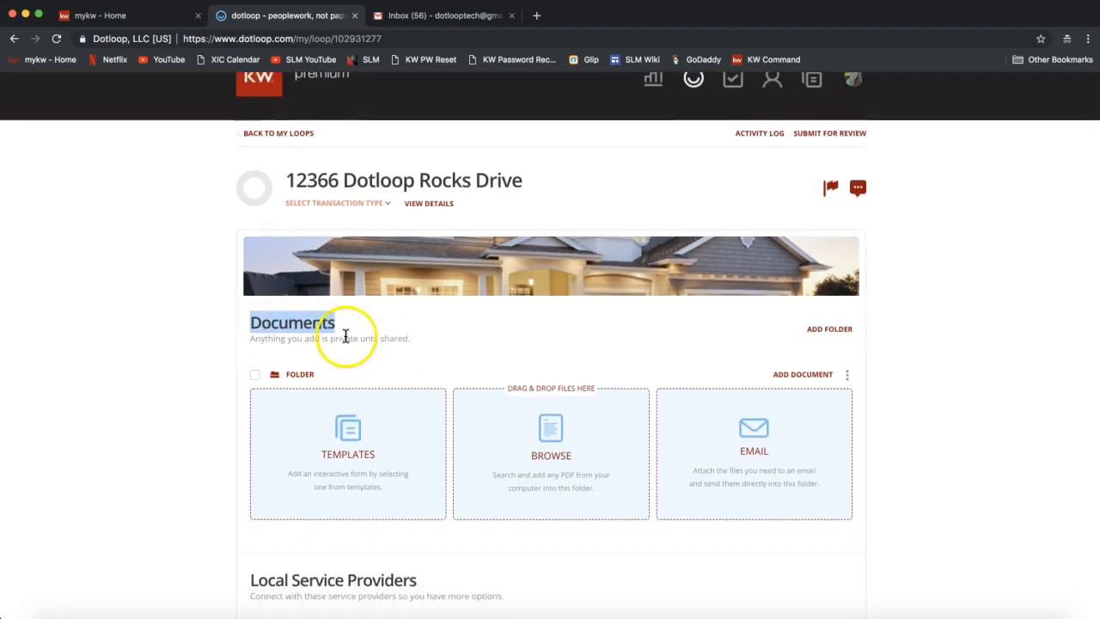
scroll(204, 369, down, 3)
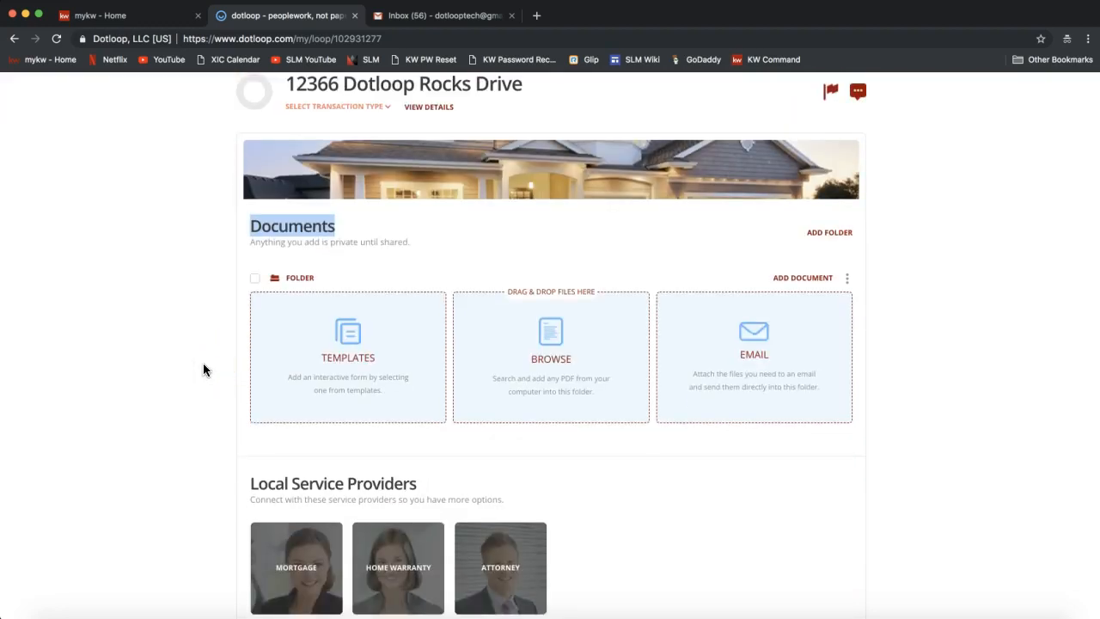
scroll(204, 369, down, 1)
scroll(204, 369, down, 3)
scroll(203, 363, down, 4)
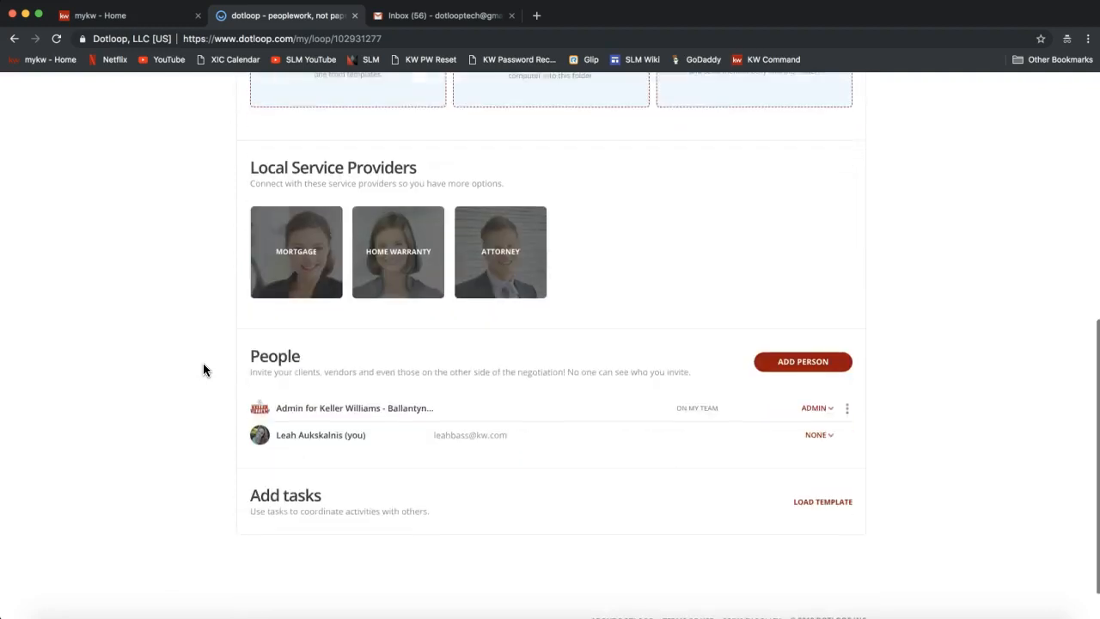
double_click(275, 318)
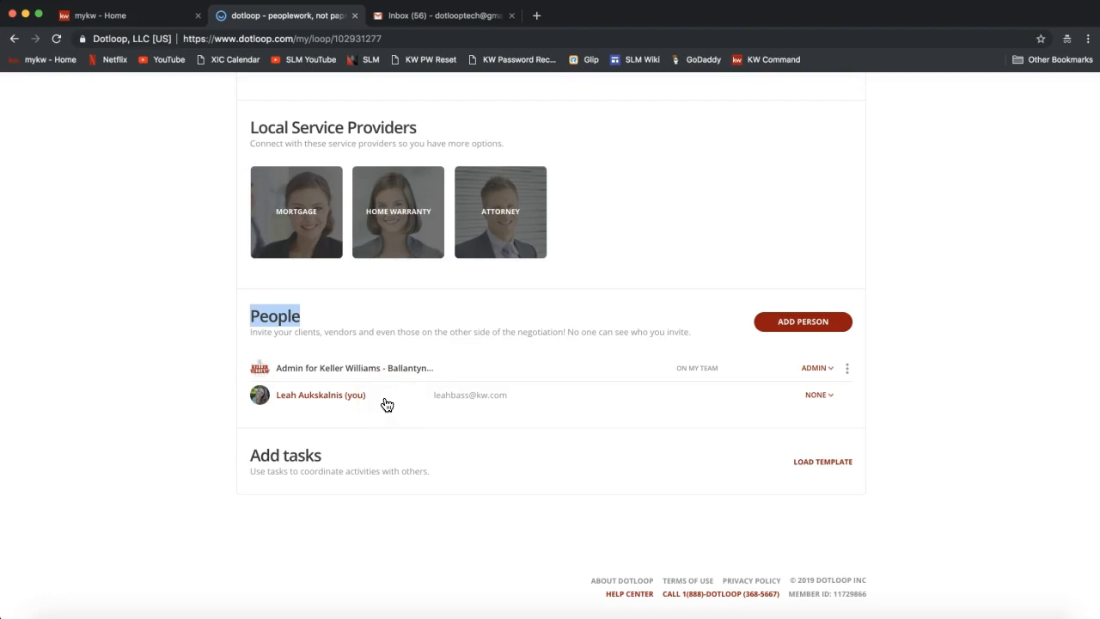
scroll(323, 403, down, 1)
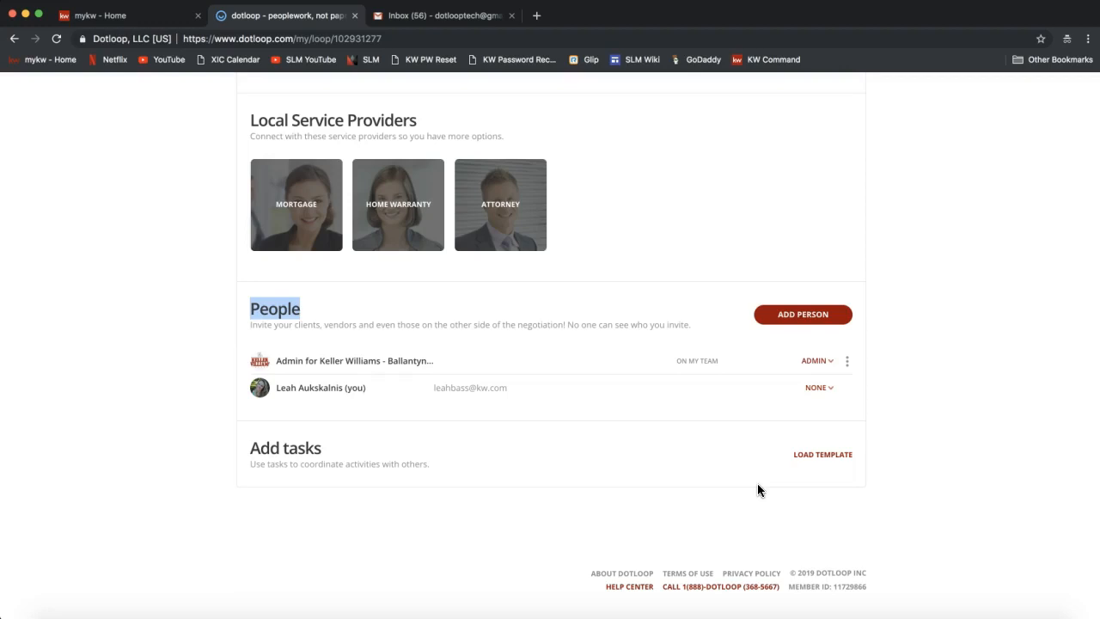
click(783, 479)
scroll(889, 450, up, 10)
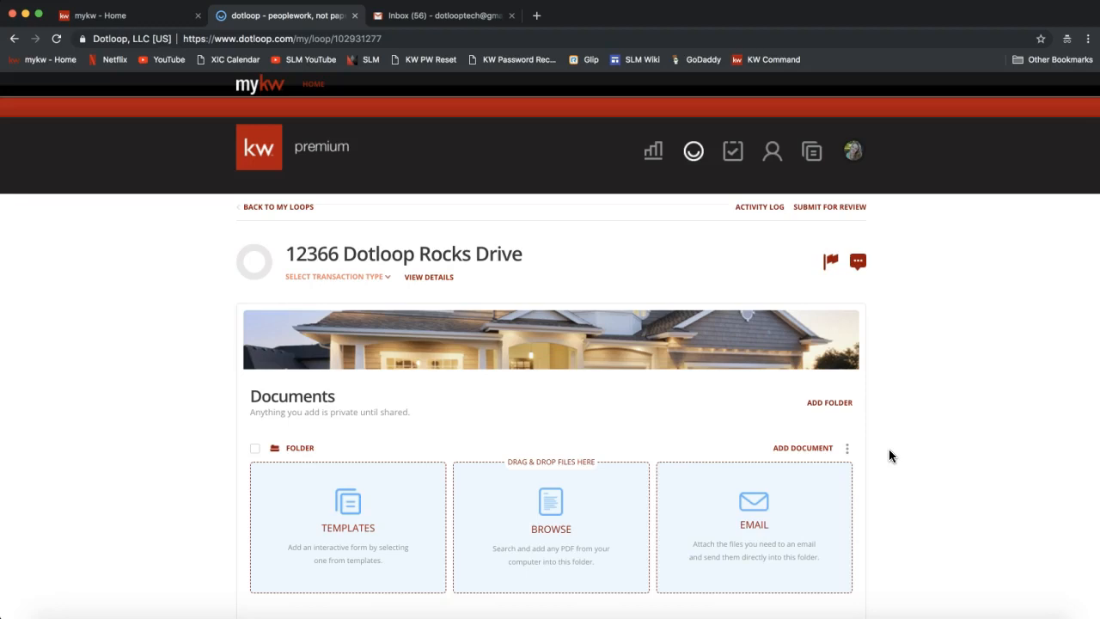
Open the loop's details page and scroll through its transaction, people, address and financial fields.
click(434, 280)
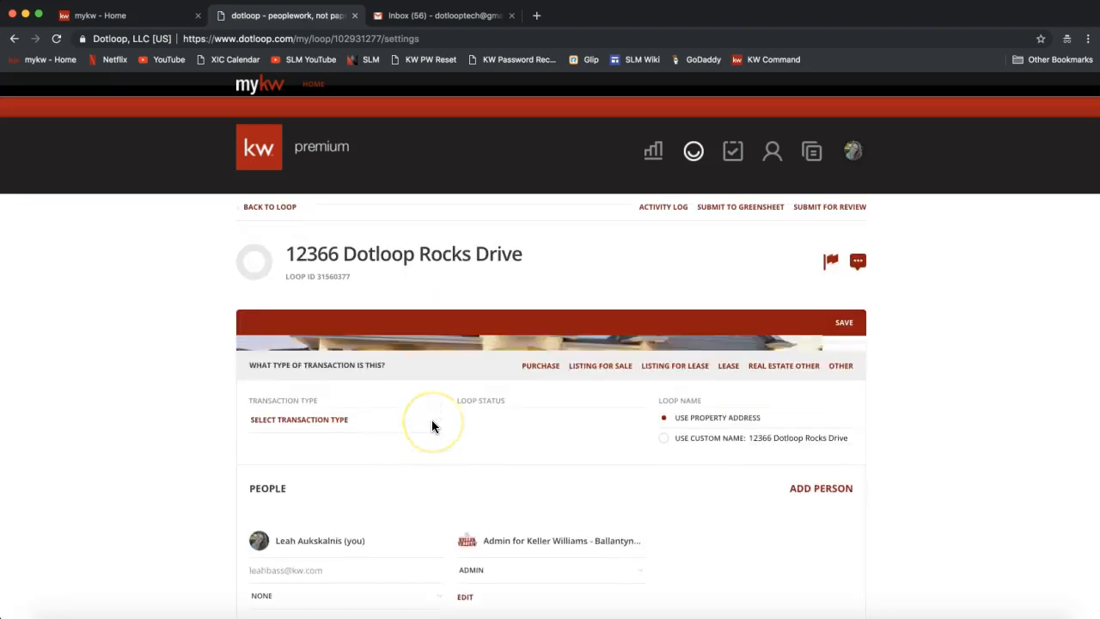
scroll(135, 463, down, 1)
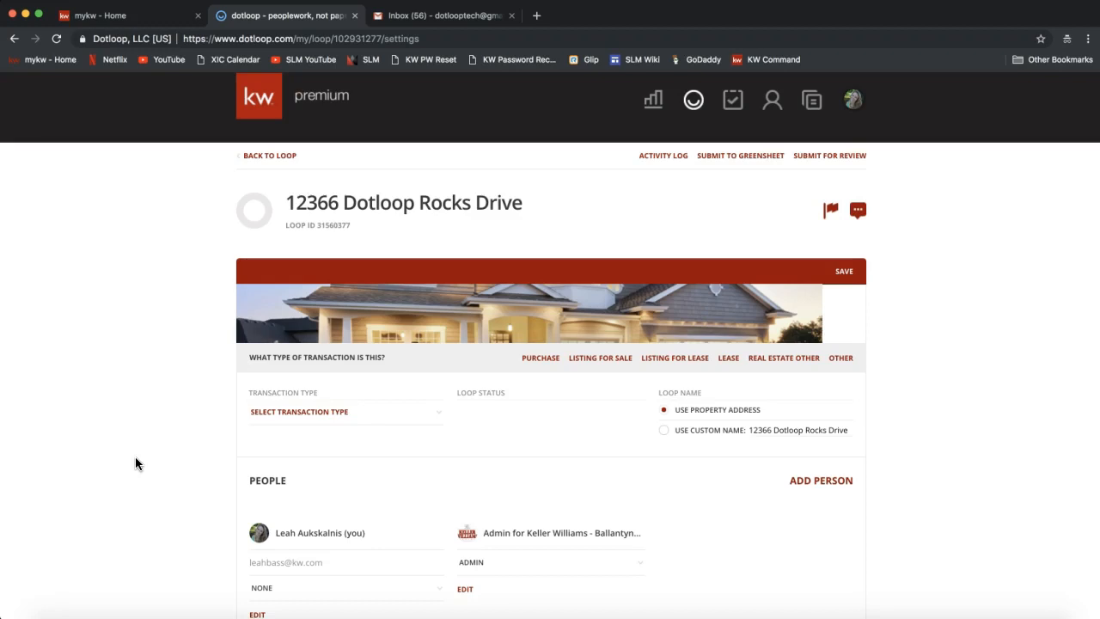
scroll(135, 457, down, 2)
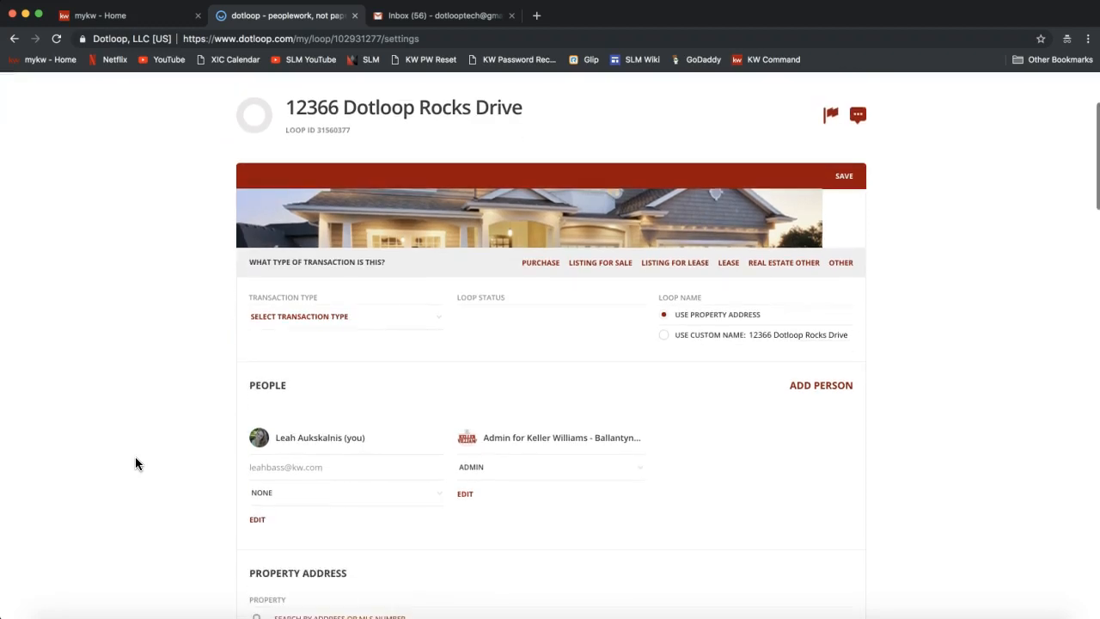
scroll(135, 456, down, 6)
click(303, 330)
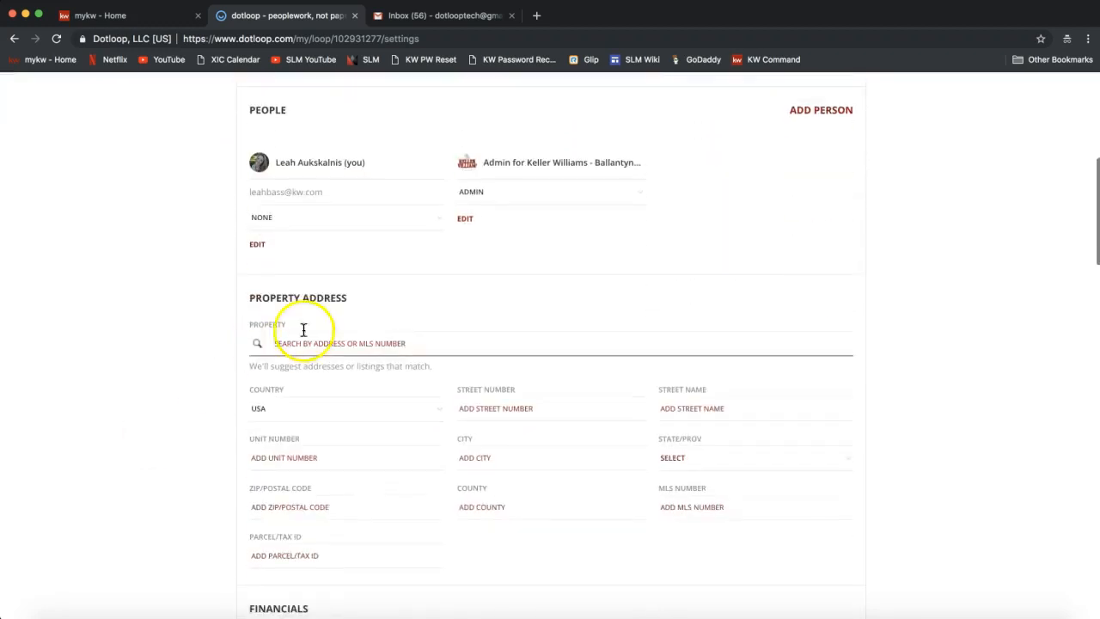
scroll(326, 386, down, 3)
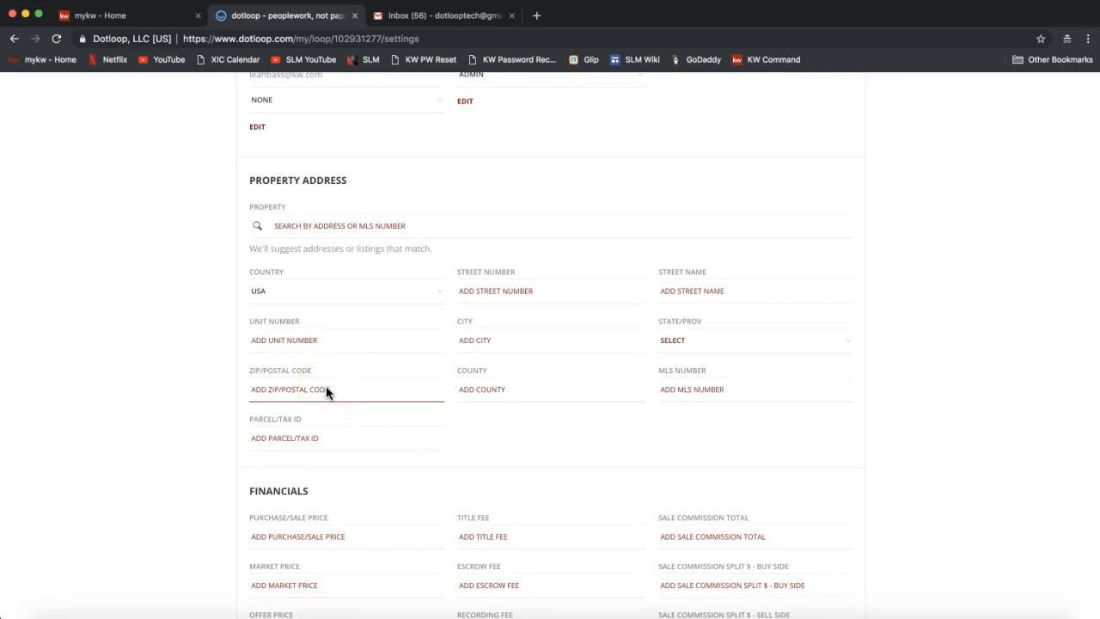
scroll(326, 391, down, 1)
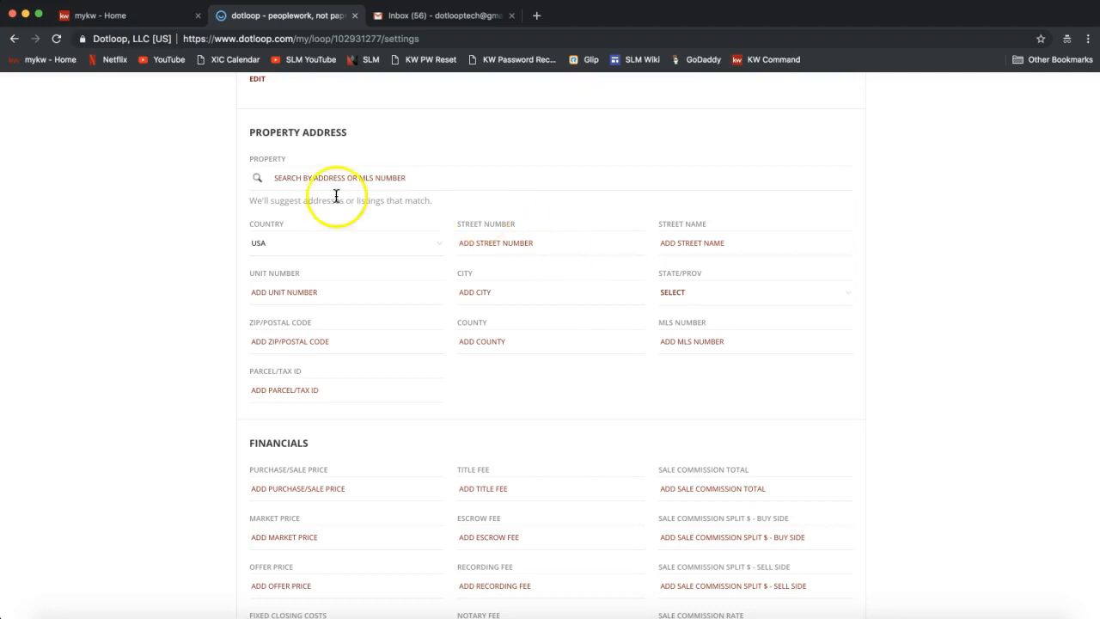
scroll(312, 351, down, 1)
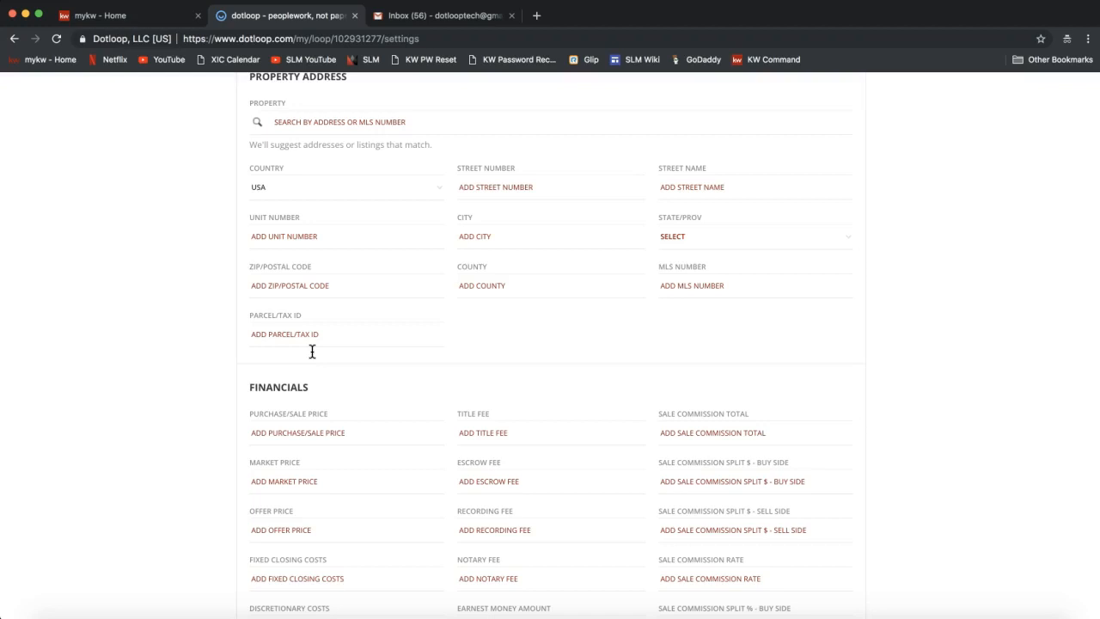
scroll(312, 352, up, 10)
scroll(312, 351, down, 2)
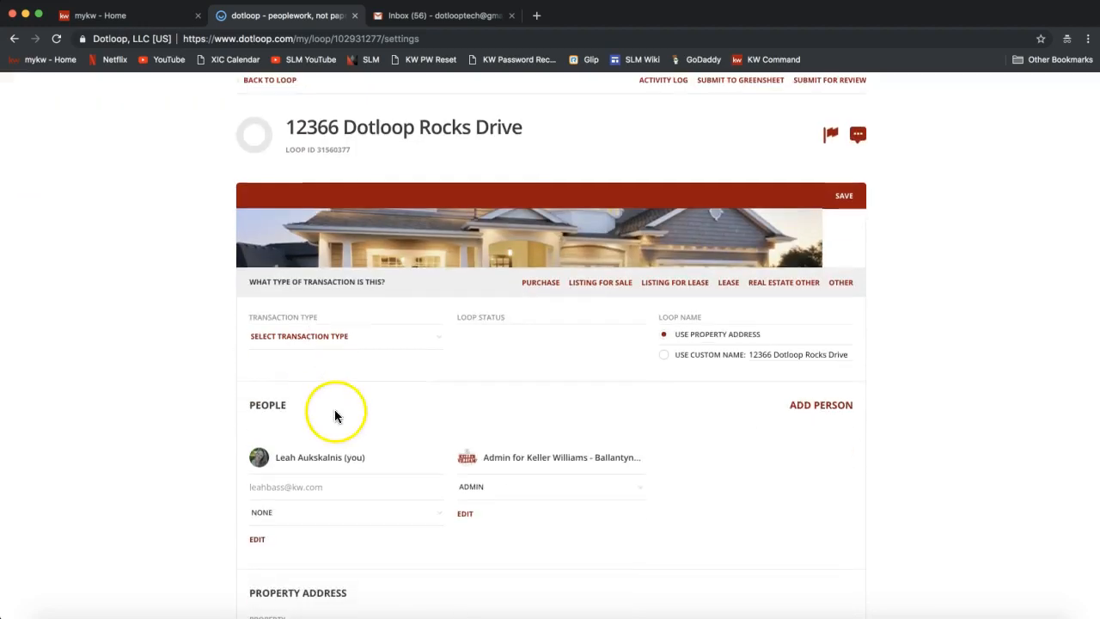
scroll(421, 389, up, 1)
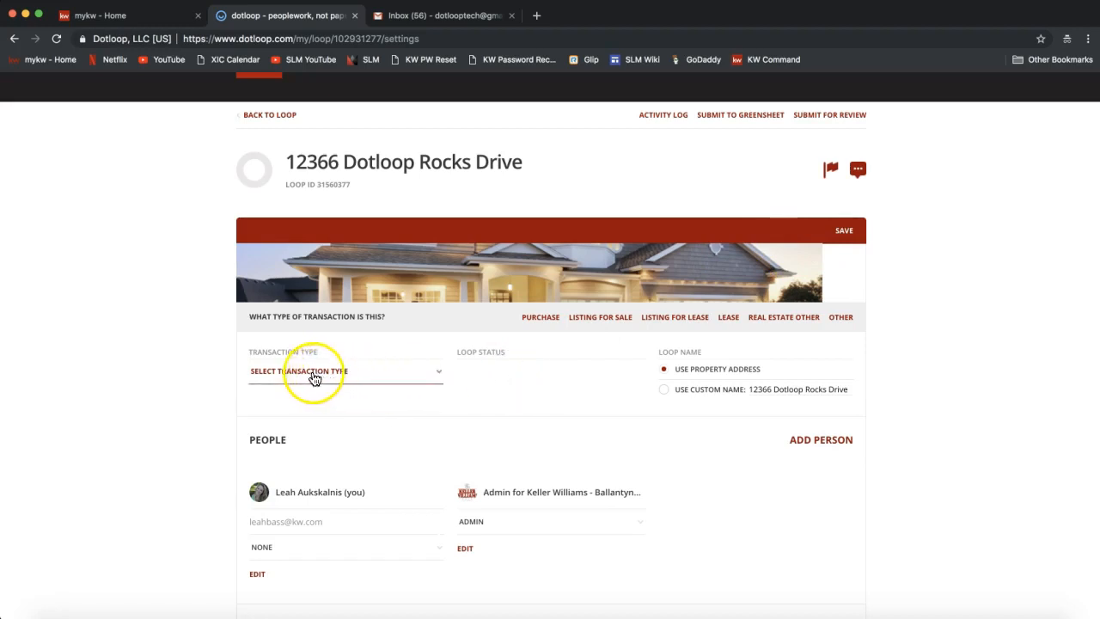
Set the loop's transaction type to Listing for Sale.
click(285, 372)
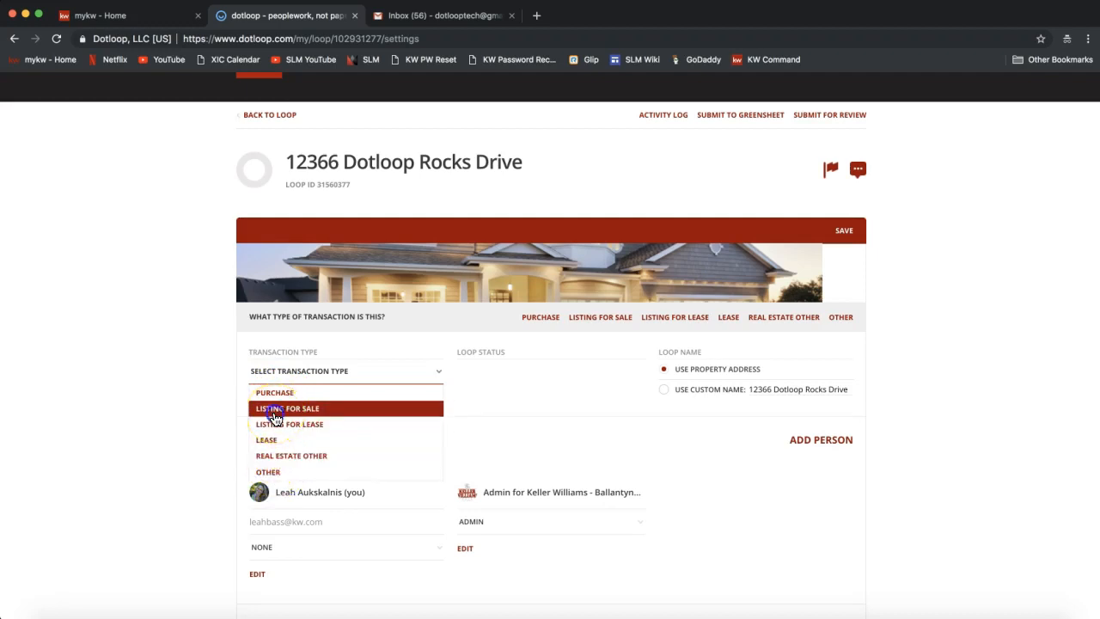
click(274, 411)
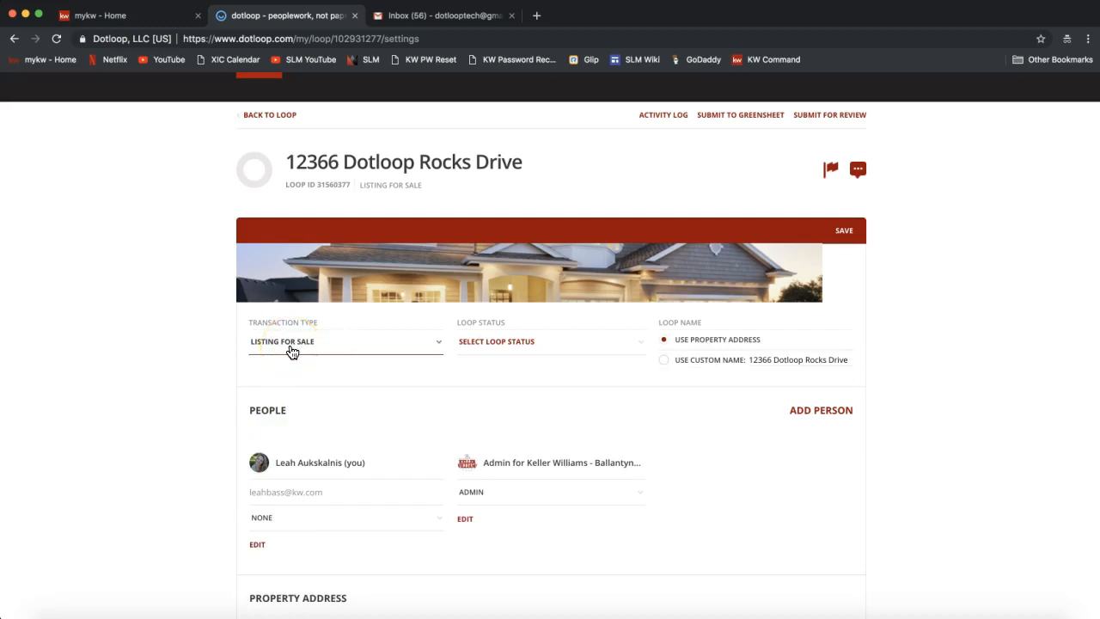
drag(247, 317, 319, 321)
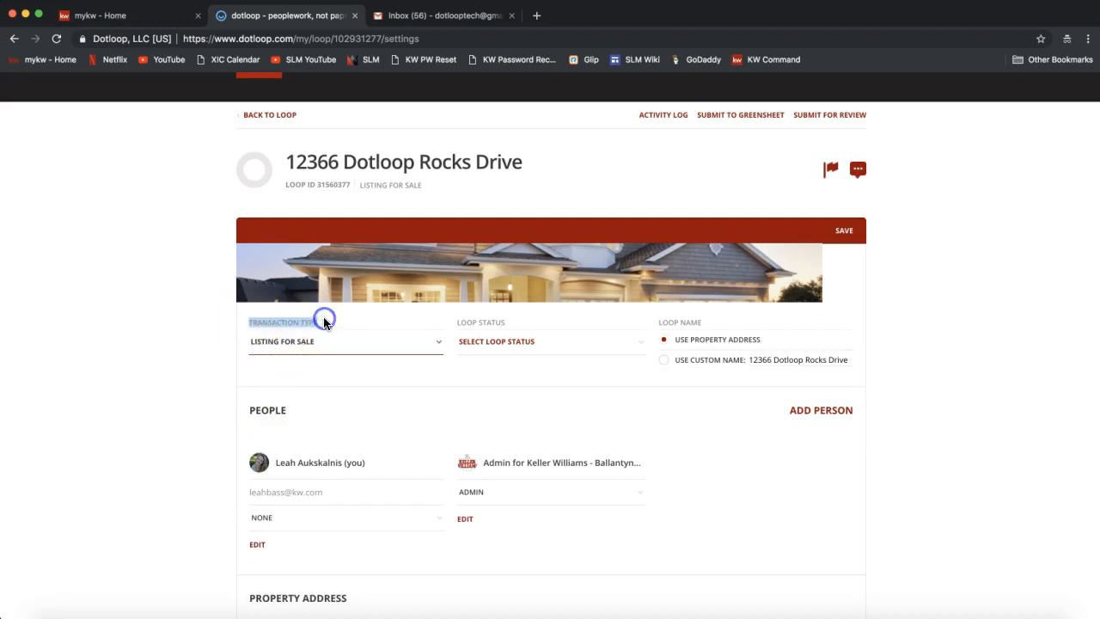
click(270, 329)
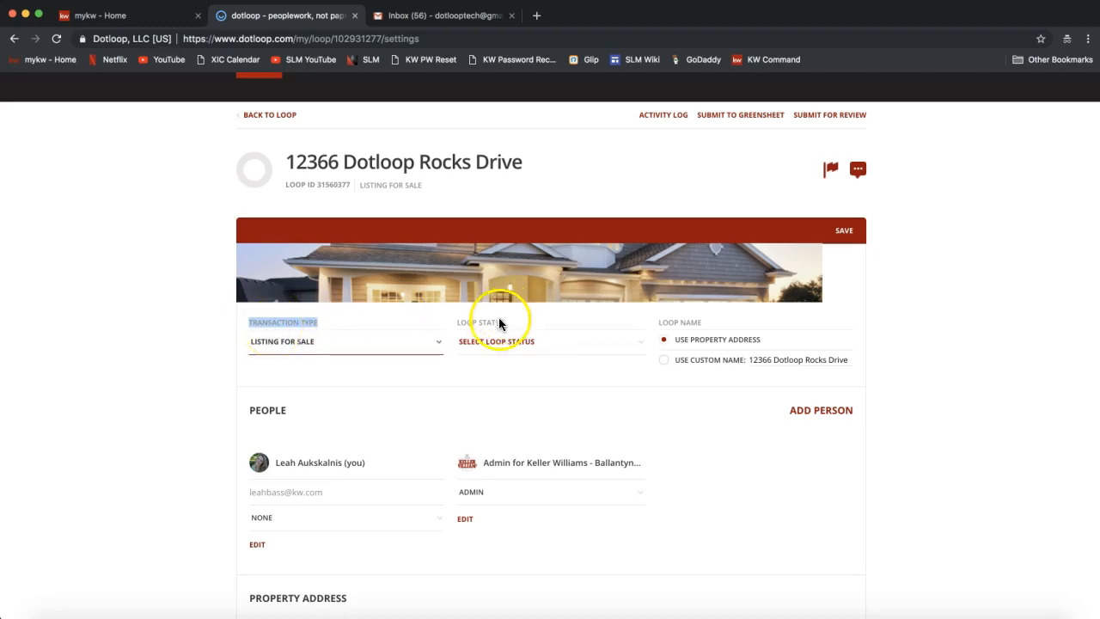
Set the loop status to Active Listing.
drag(455, 324, 508, 328)
click(507, 343)
click(507, 343)
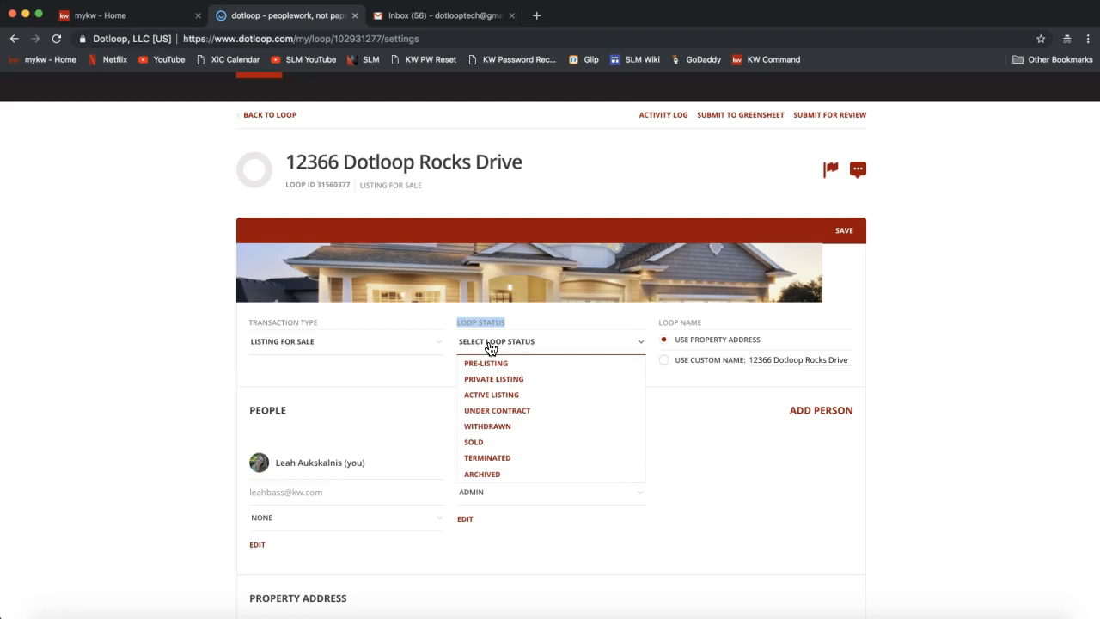
click(483, 479)
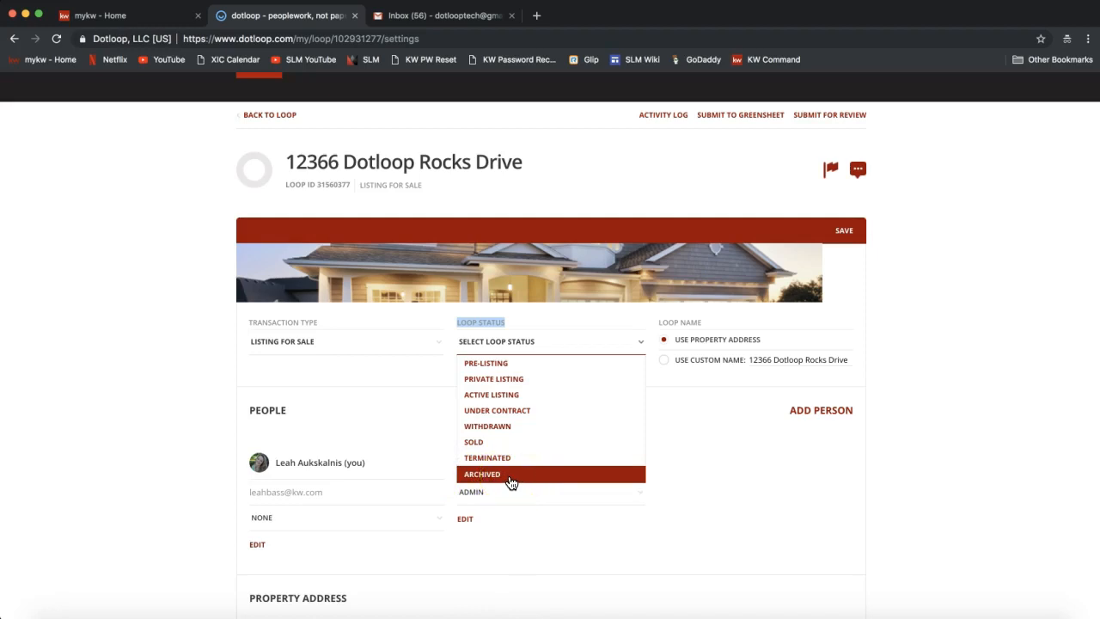
click(495, 481)
click(496, 398)
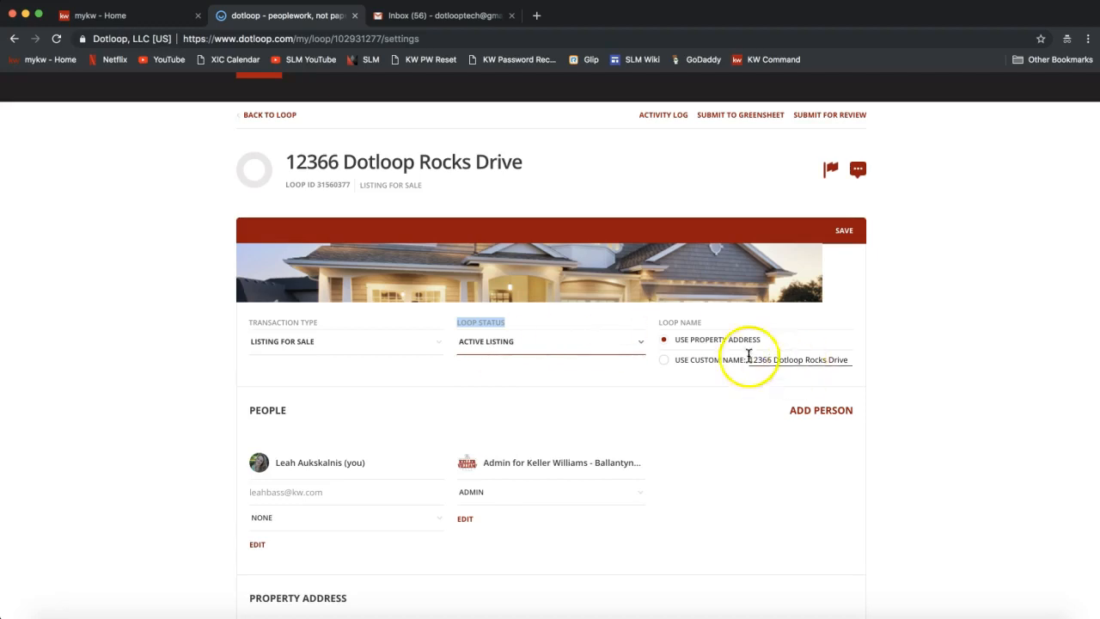
Switch to a custom loop name and append a dash and the seller's name after the address.
drag(662, 323, 693, 322)
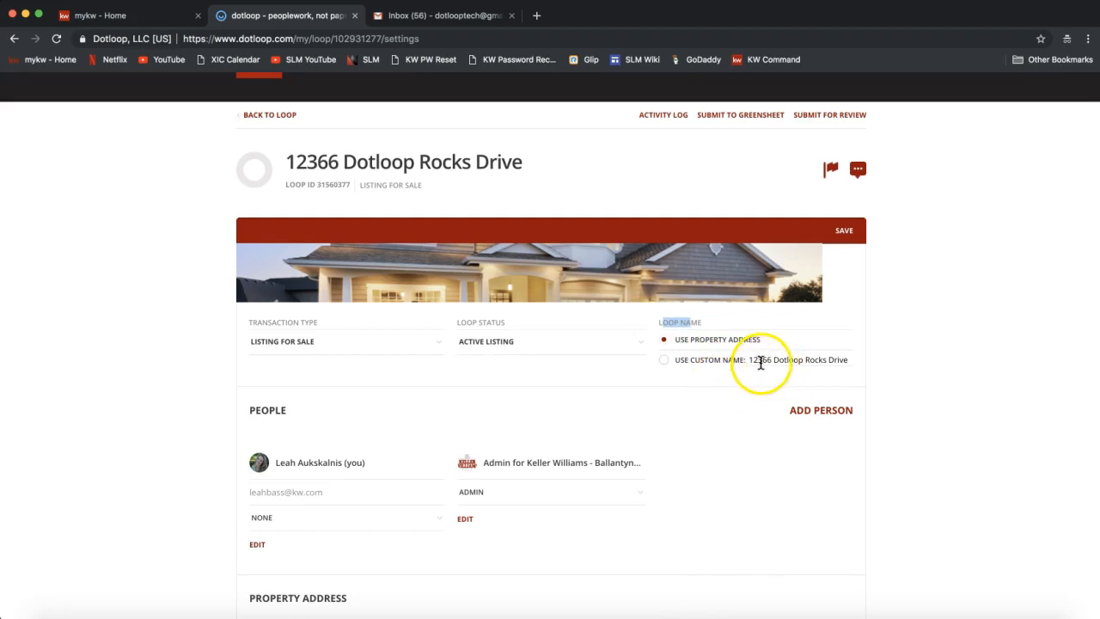
click(666, 364)
drag(772, 359, 963, 368)
text(- Tony Starks)
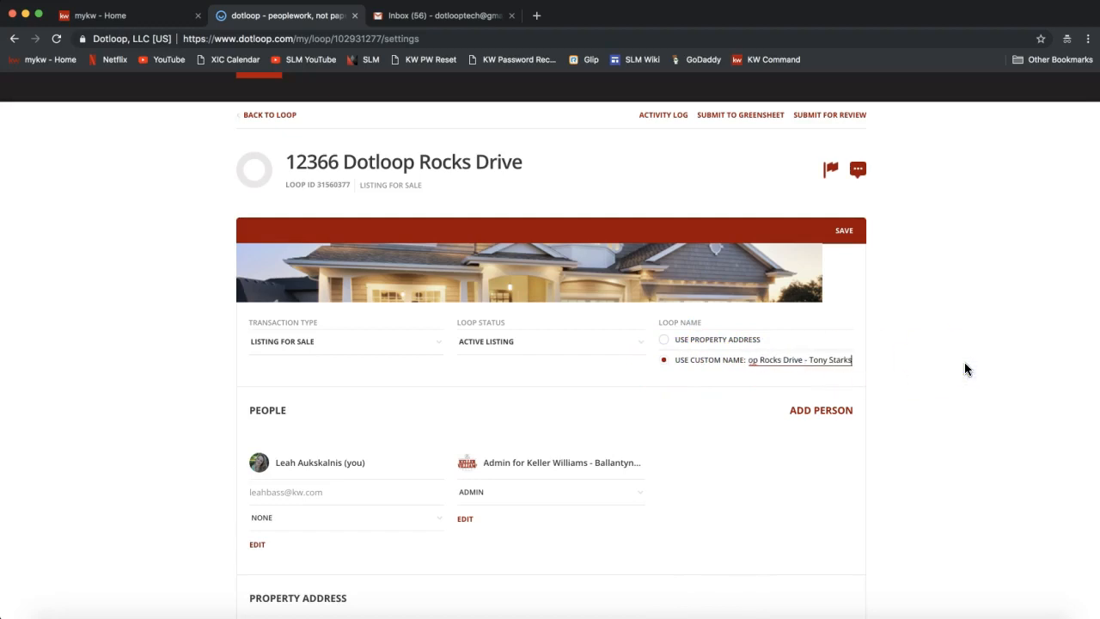
key(BackSpace)
Save the renamed loop settings.
click(851, 232)
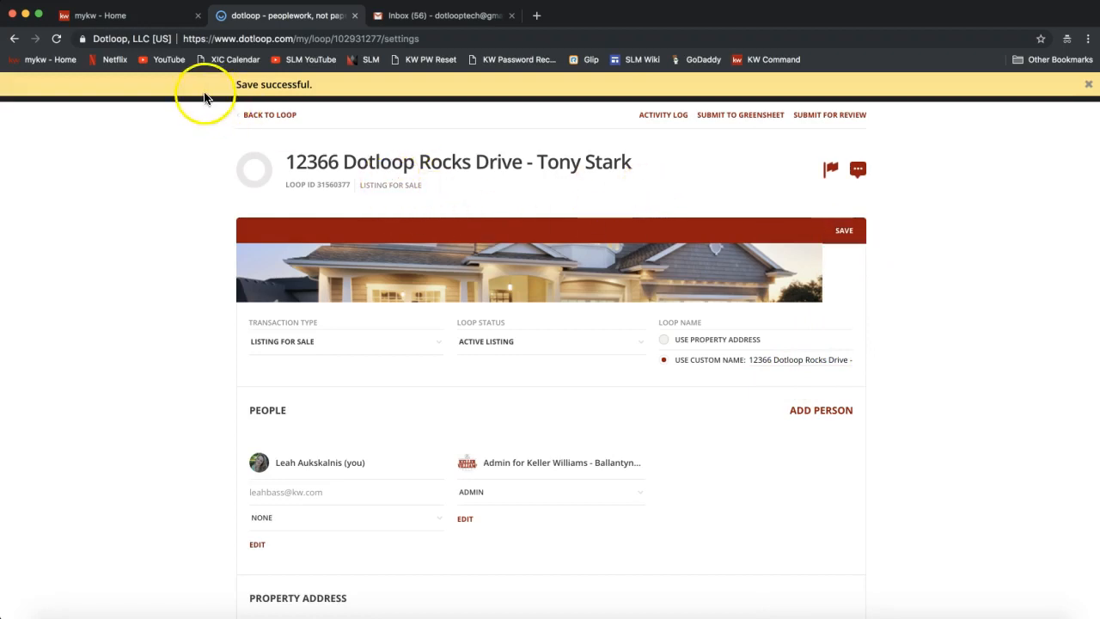
scroll(310, 176, down, 1)
scroll(311, 181, down, 4)
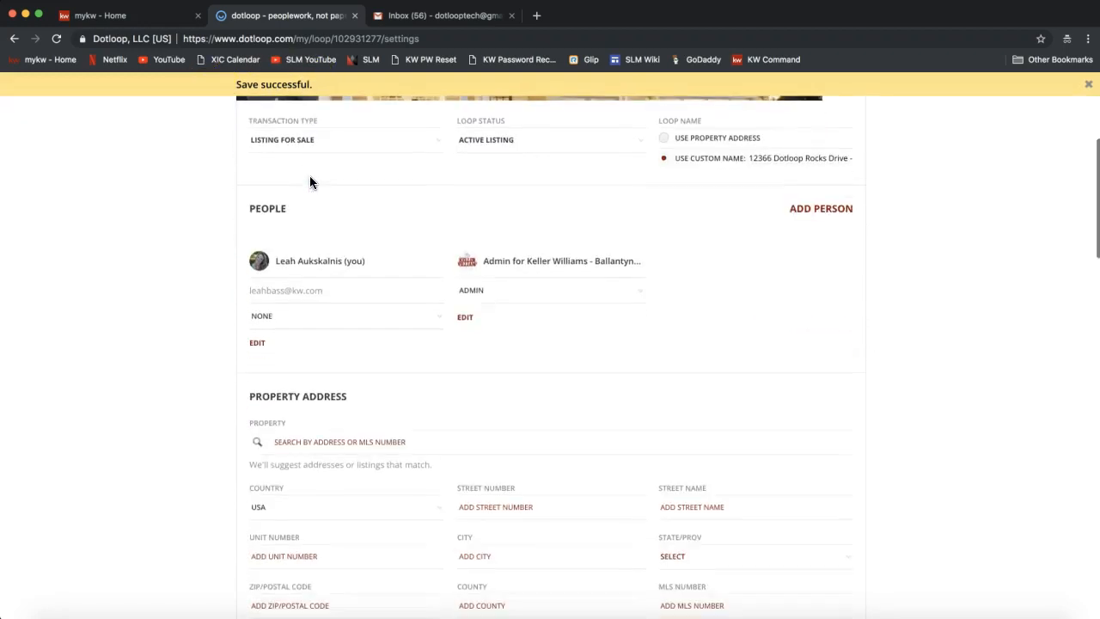
double_click(262, 209)
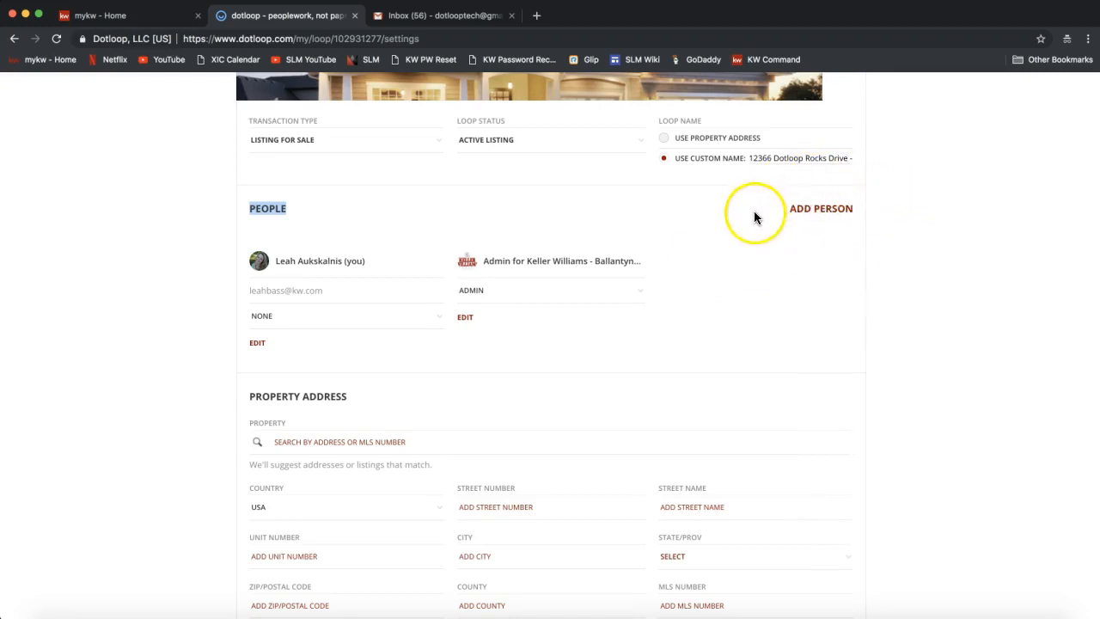
Start a new person entry with the seller's full name, autofilling the e-mail from the suggested contact.
click(822, 211)
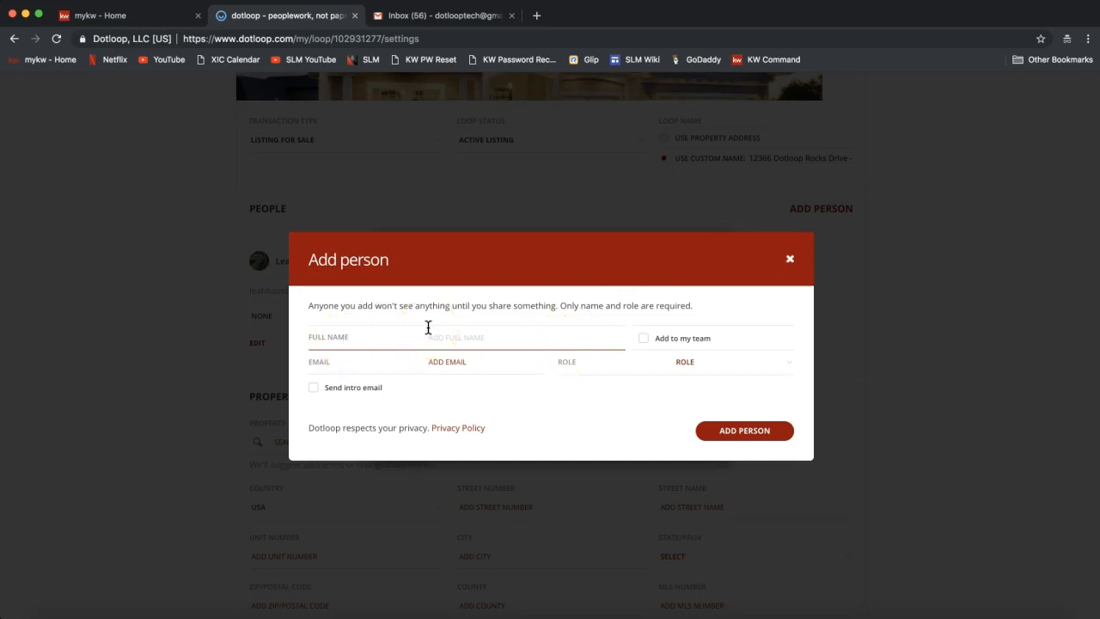
click(340, 344)
click(427, 342)
text(Tony Stark)
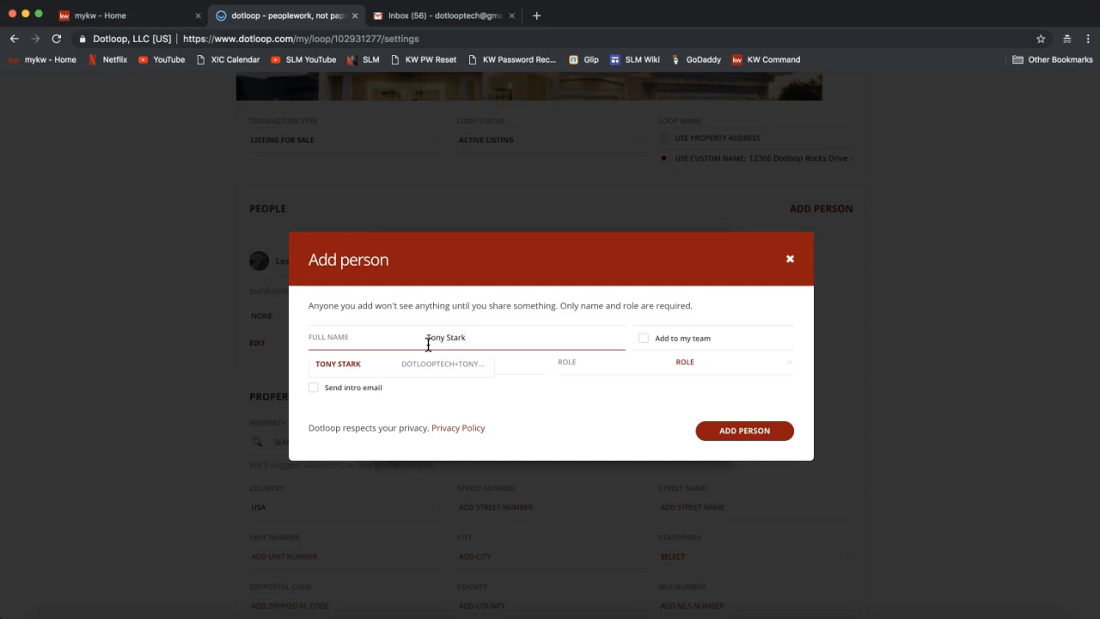
click(380, 362)
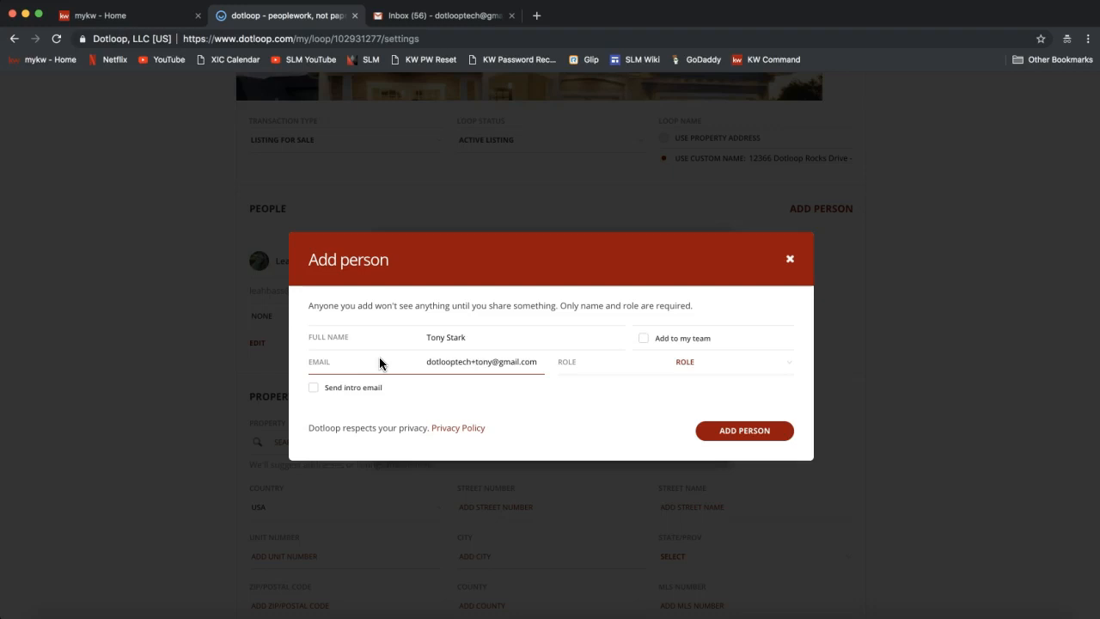
click(480, 360)
triple_click(480, 361)
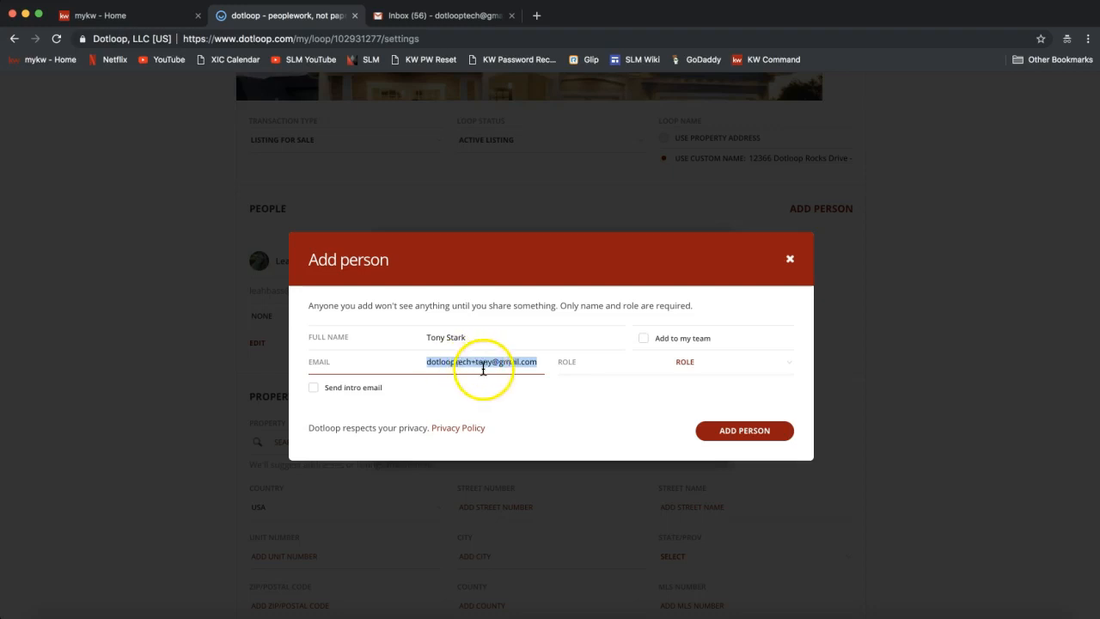
Assign the Seller role to the new person.
click(720, 372)
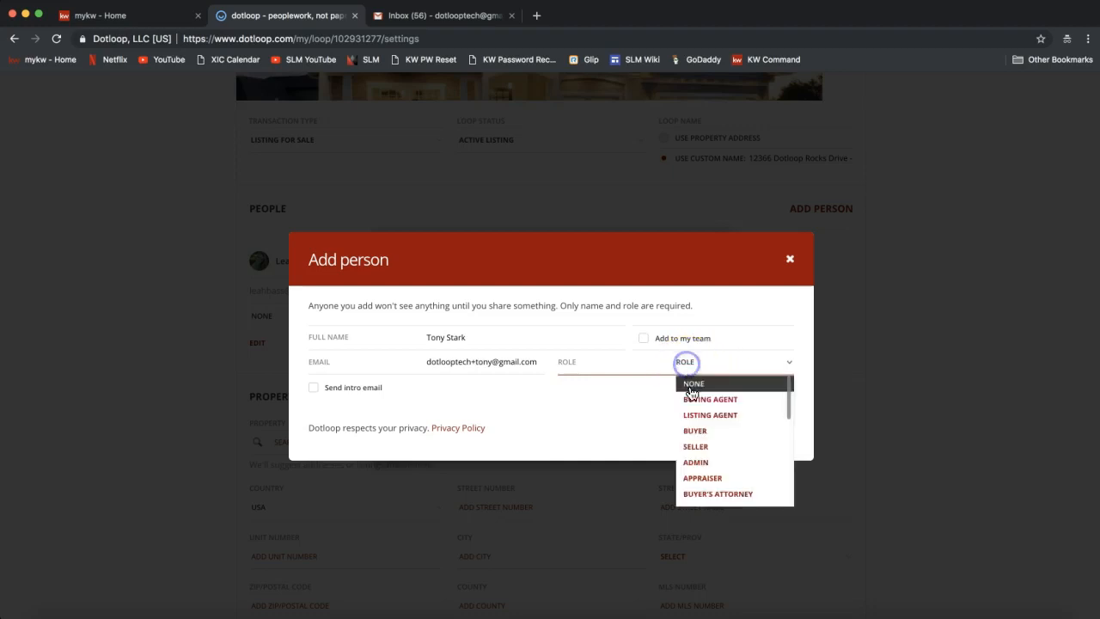
click(647, 397)
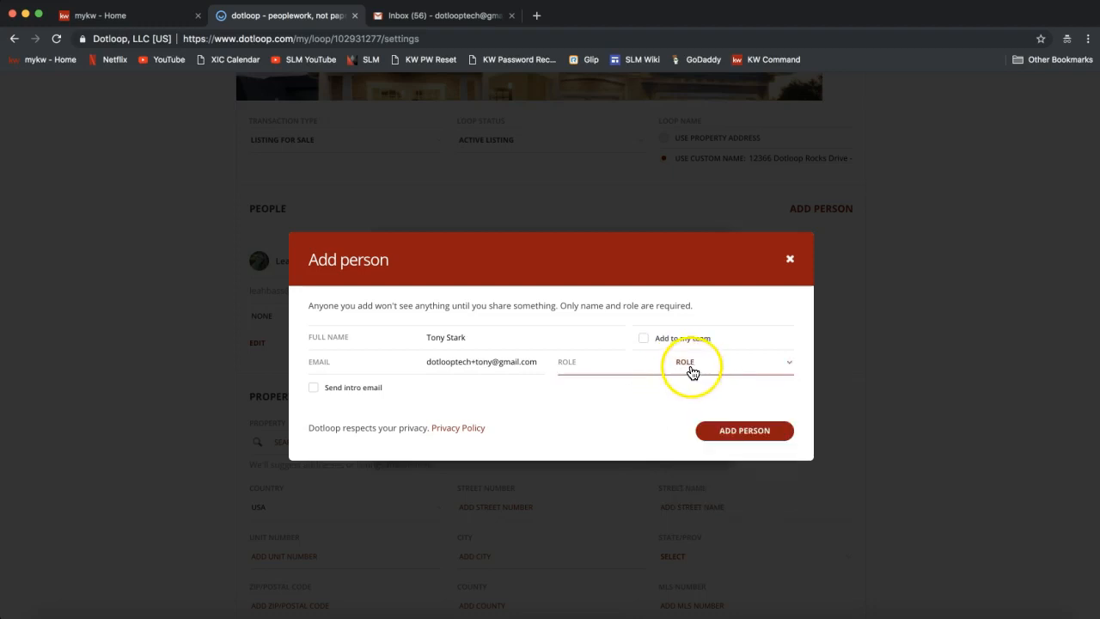
click(691, 368)
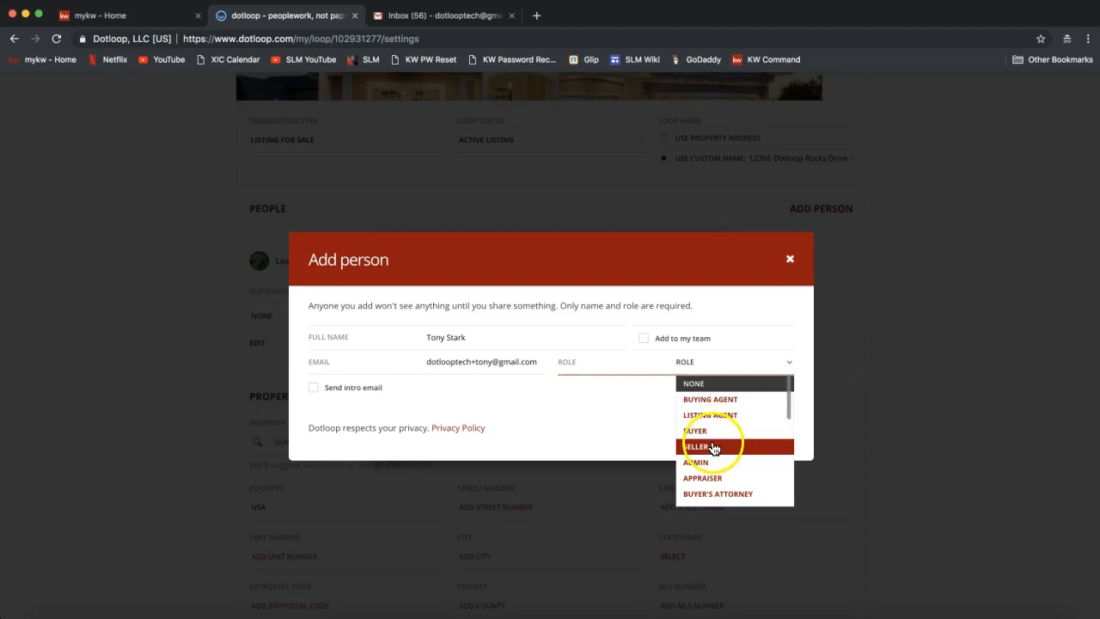
drag(790, 410, 793, 386)
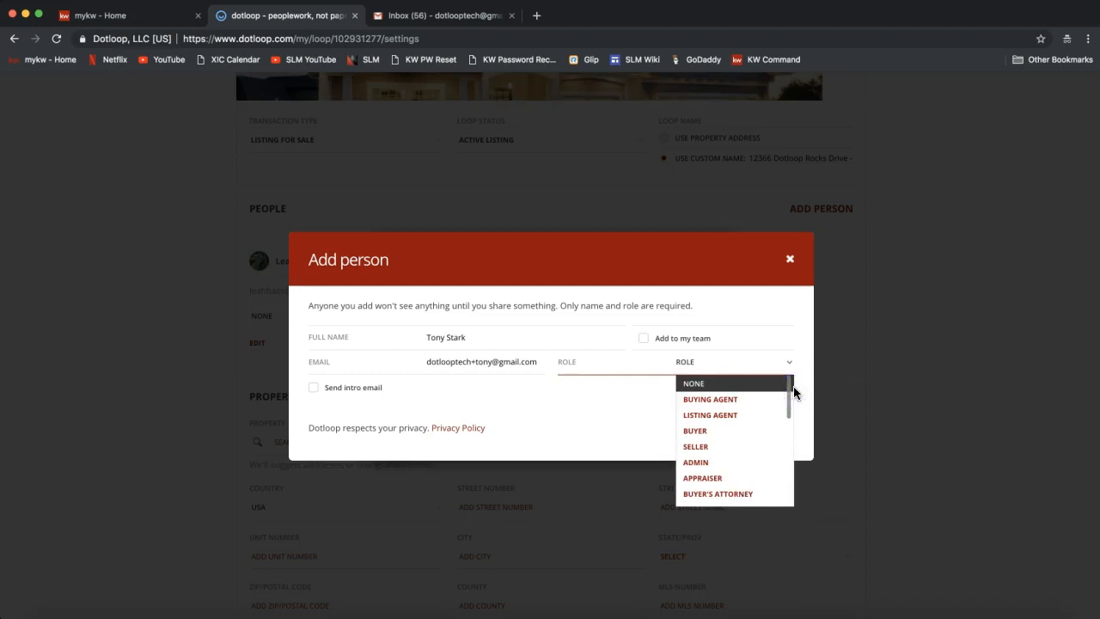
click(733, 447)
Confirm the Add person form so the seller joins the loop's People list.
click(694, 284)
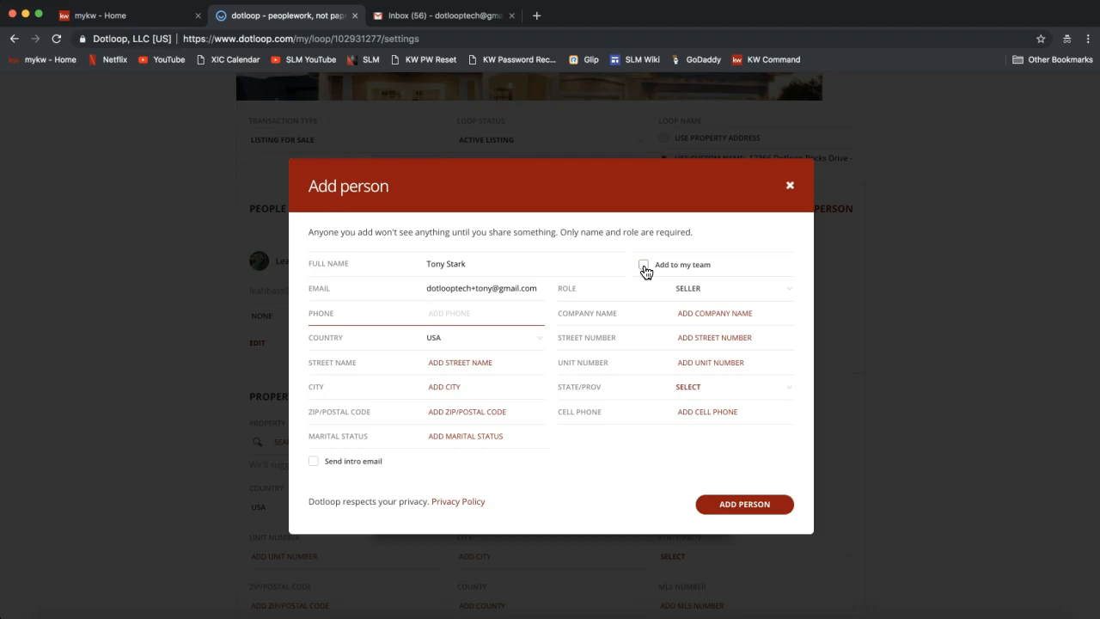
click(644, 266)
click(478, 289)
click(733, 509)
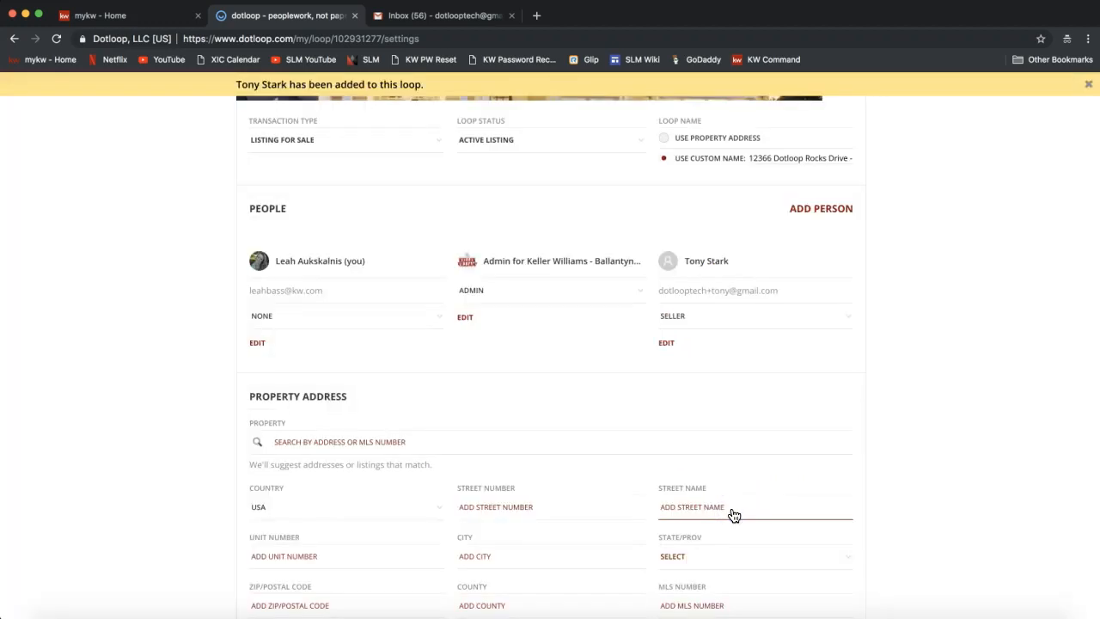
Choose Listing Agent as the role under your own name in People.
click(726, 314)
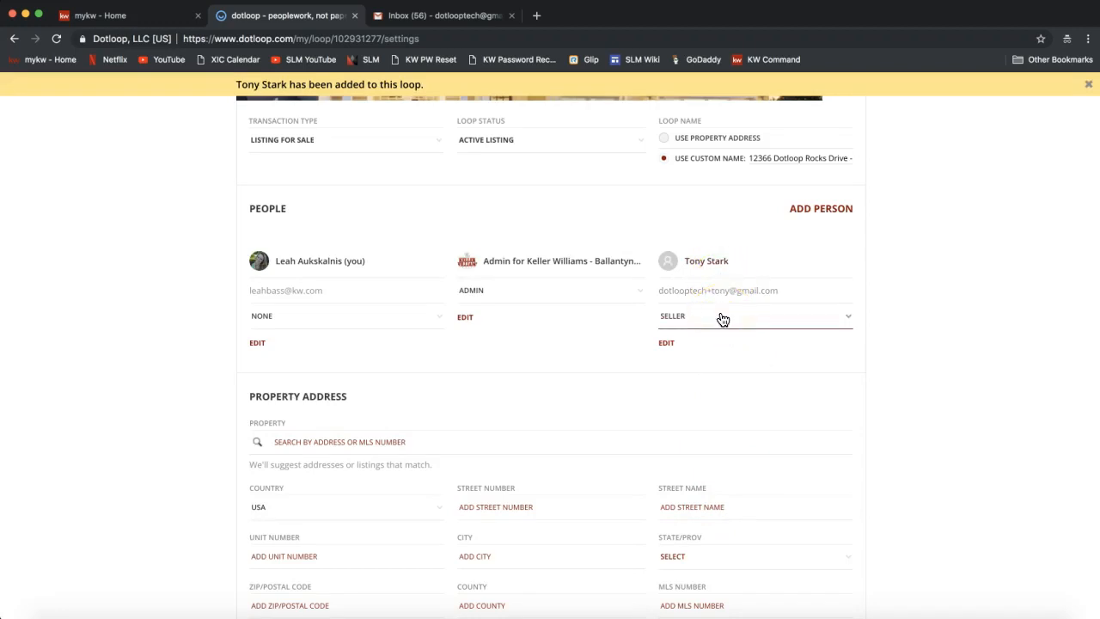
click(812, 215)
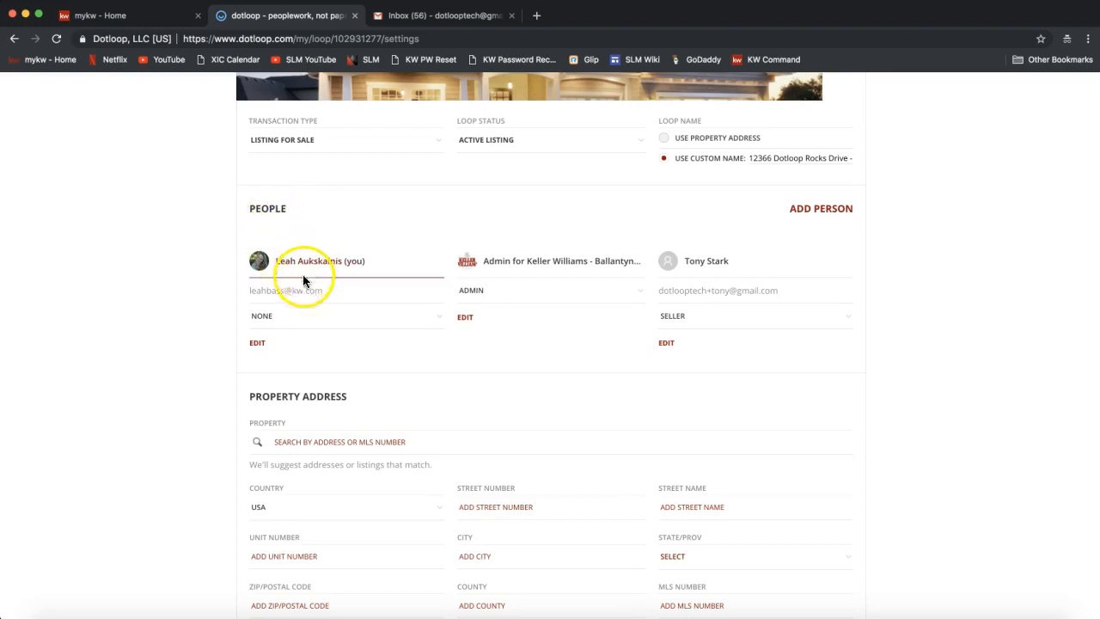
click(277, 322)
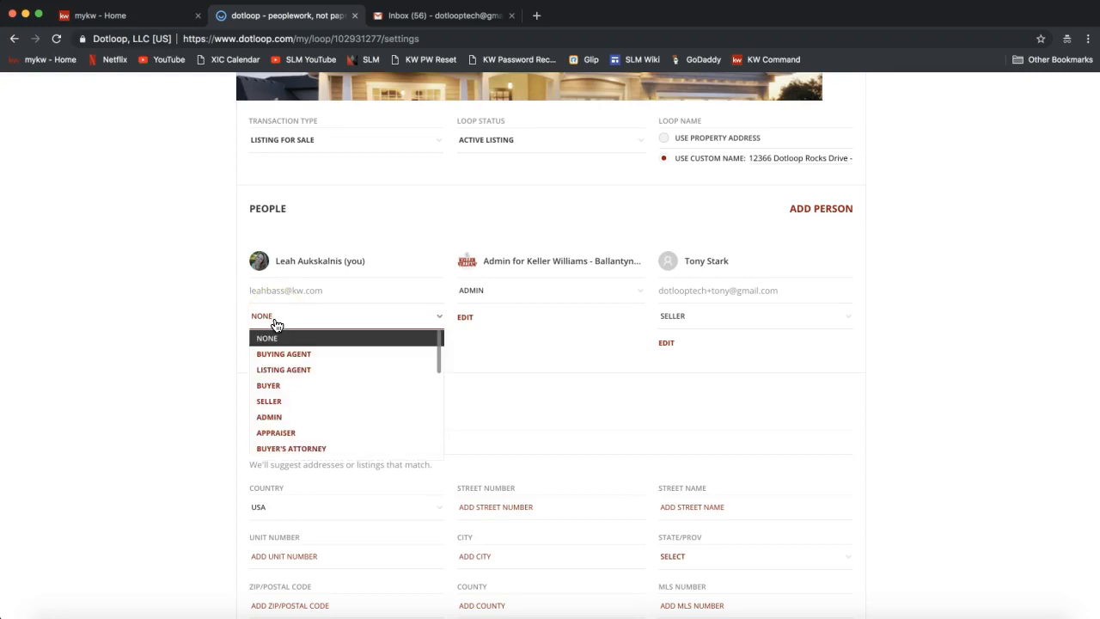
click(278, 372)
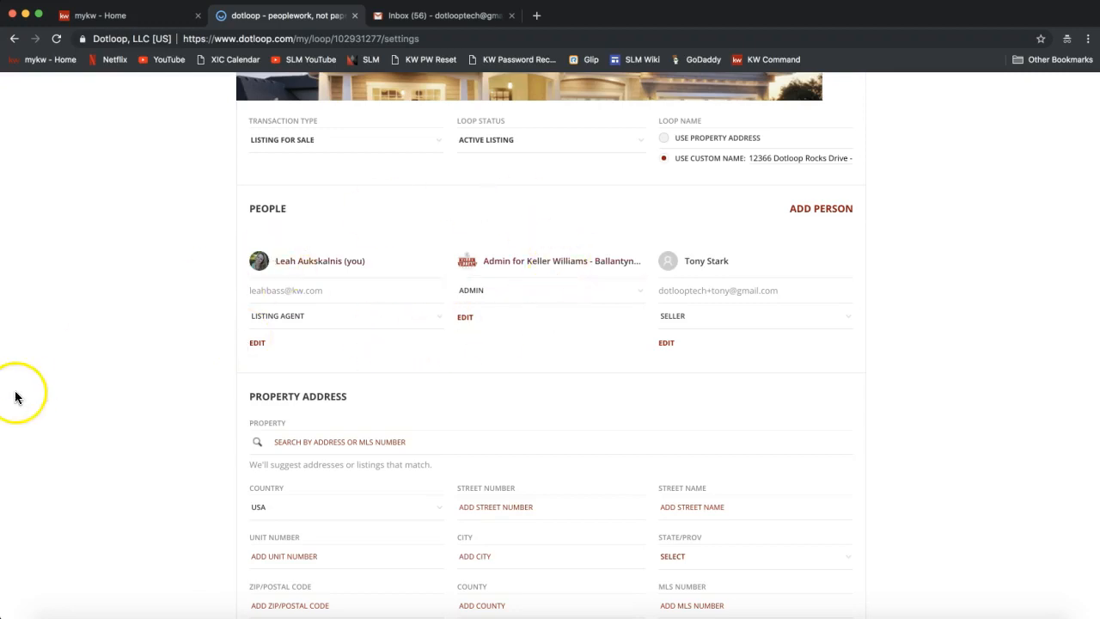
Enter the property's street number and street name in Property Address.
scroll(106, 375, down, 3)
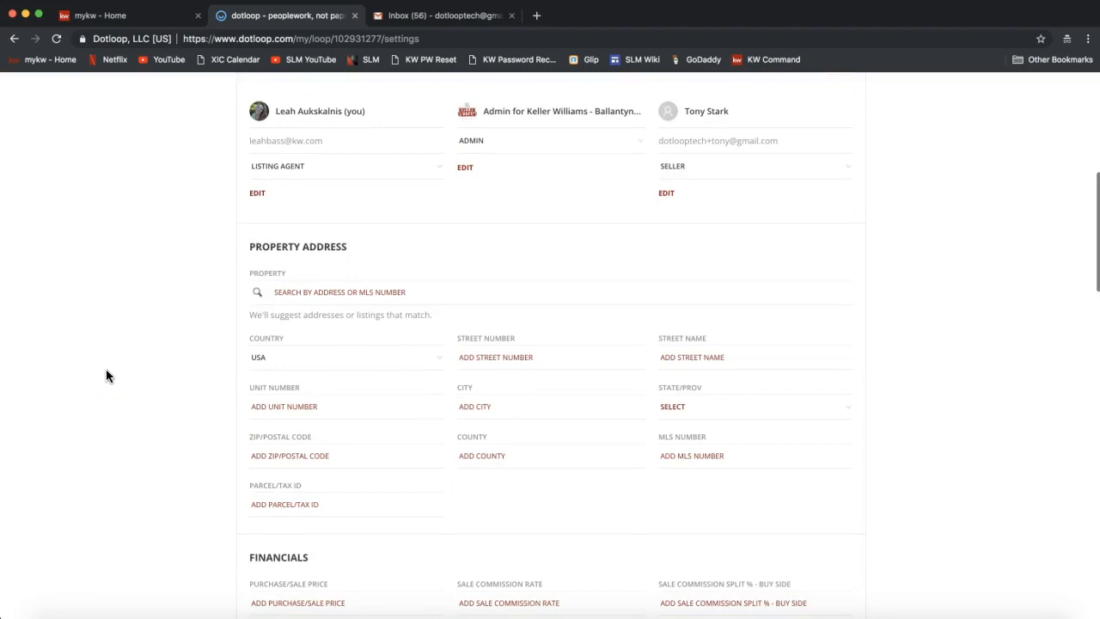
triple_click(299, 241)
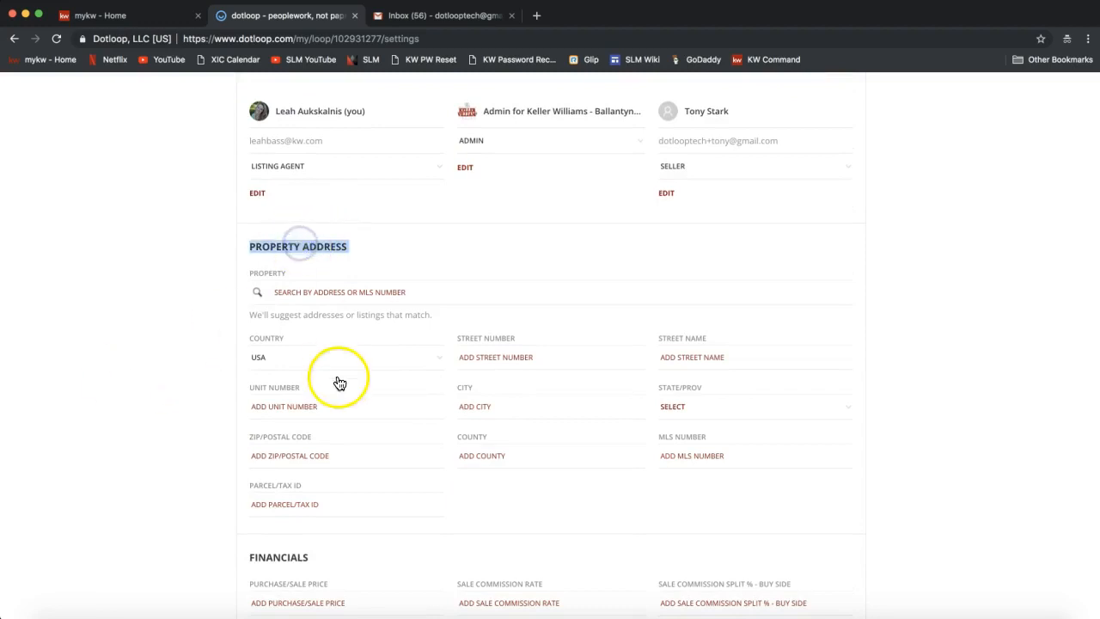
scroll(330, 491, down, 1)
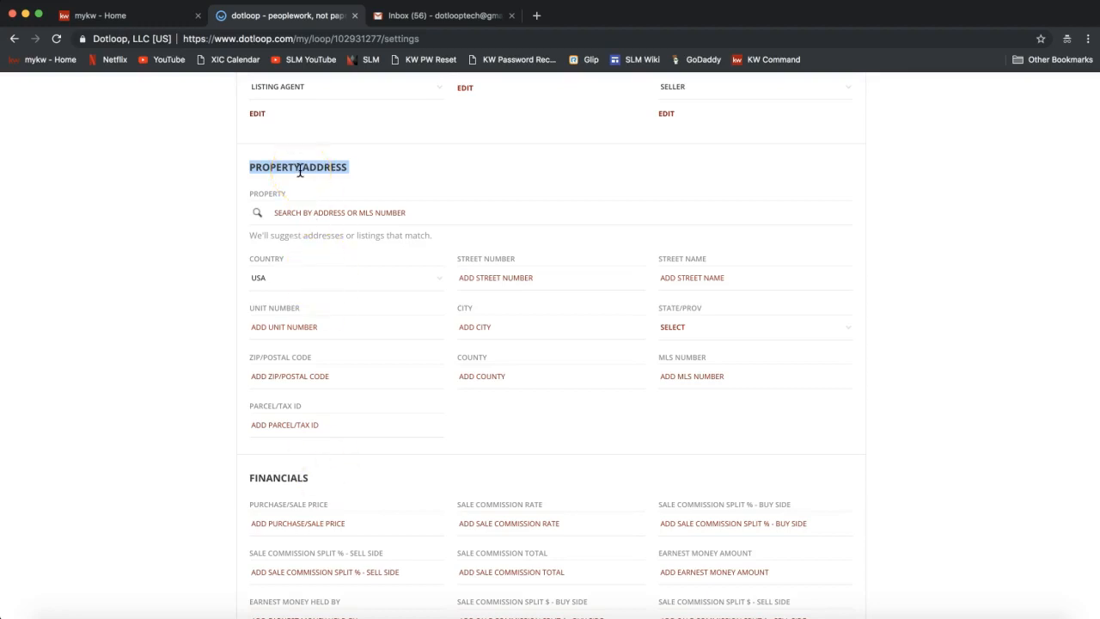
click(487, 279)
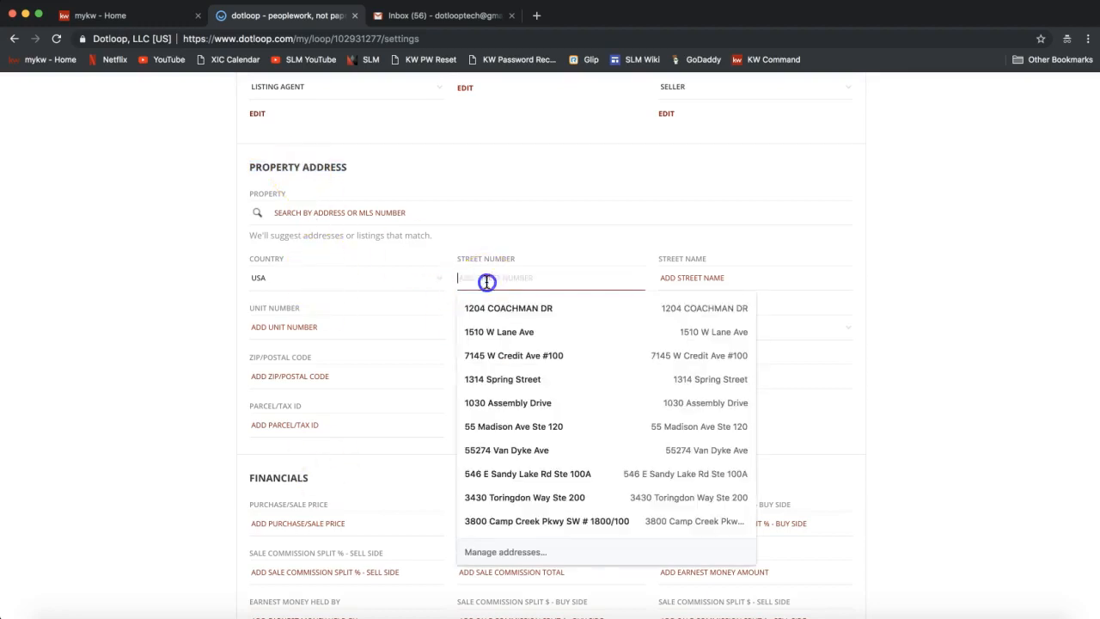
click(191, 186)
click(507, 288)
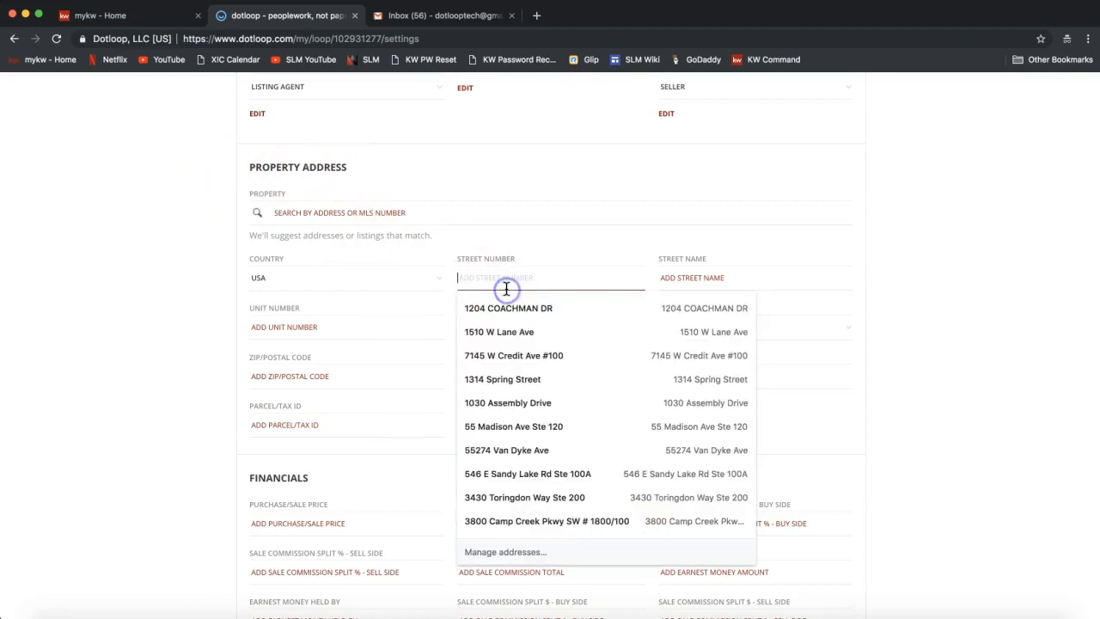
text(12366)
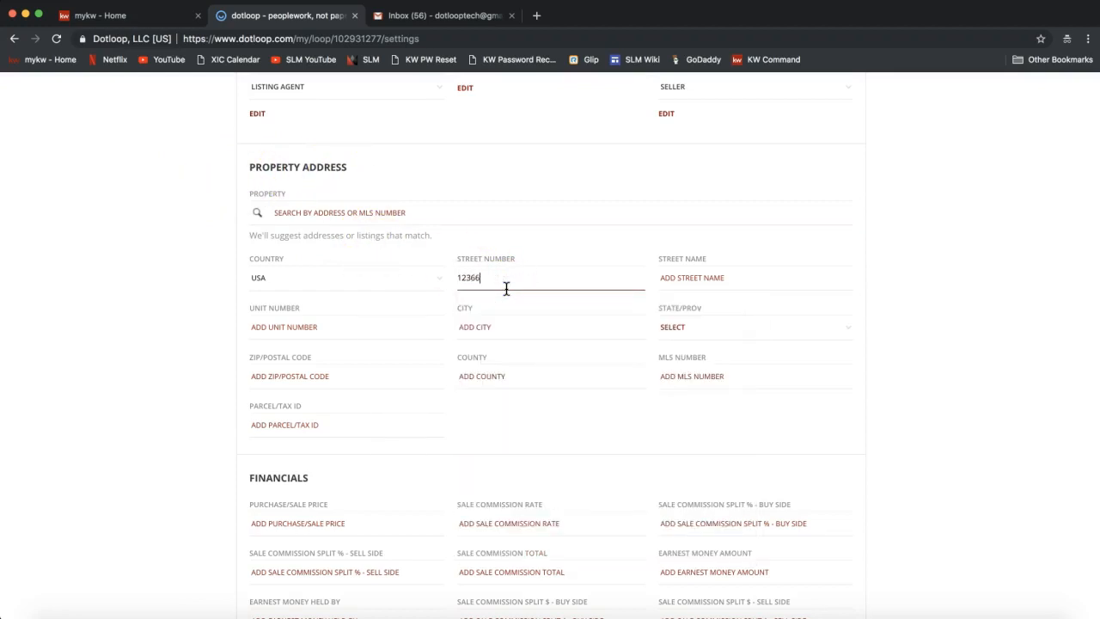
key(Tab)
text(Dotloop Rocks Dr)
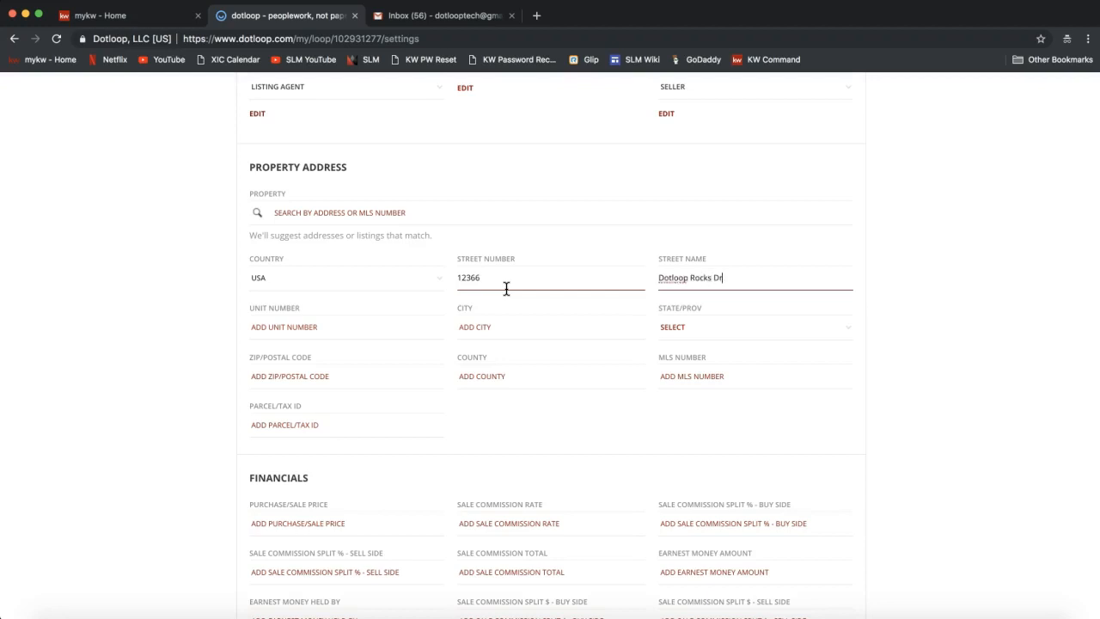
key(Tab)
Fill in city Charlotte, state NC, ZIP 28173 and county Mecklenburg.
key(Tab)
text(Char)
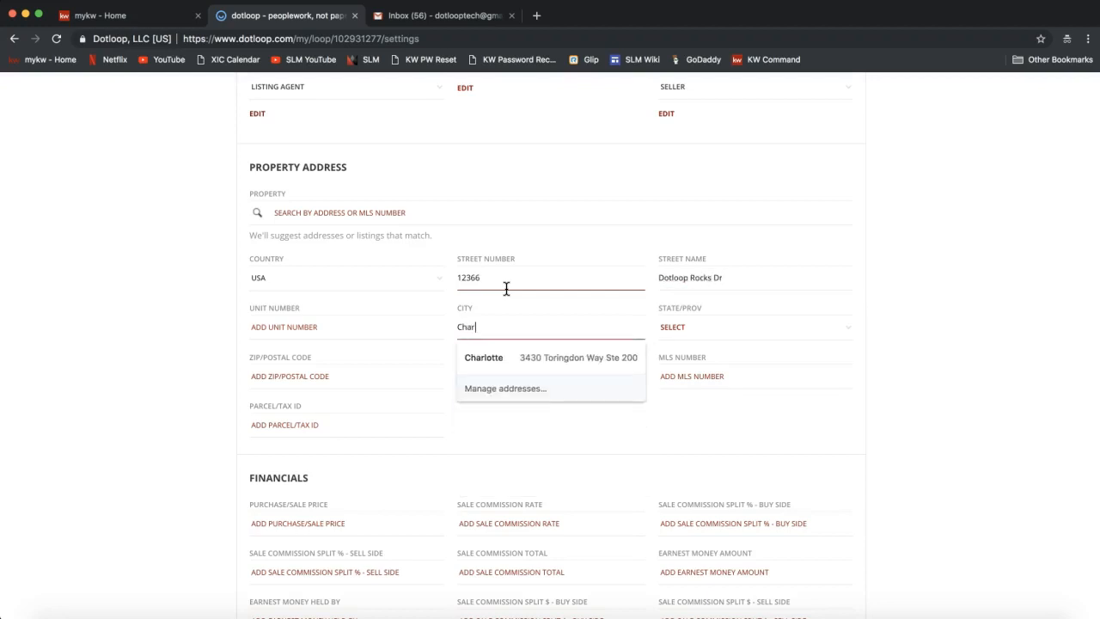
text(lotte)
key(Tab)
key(n)
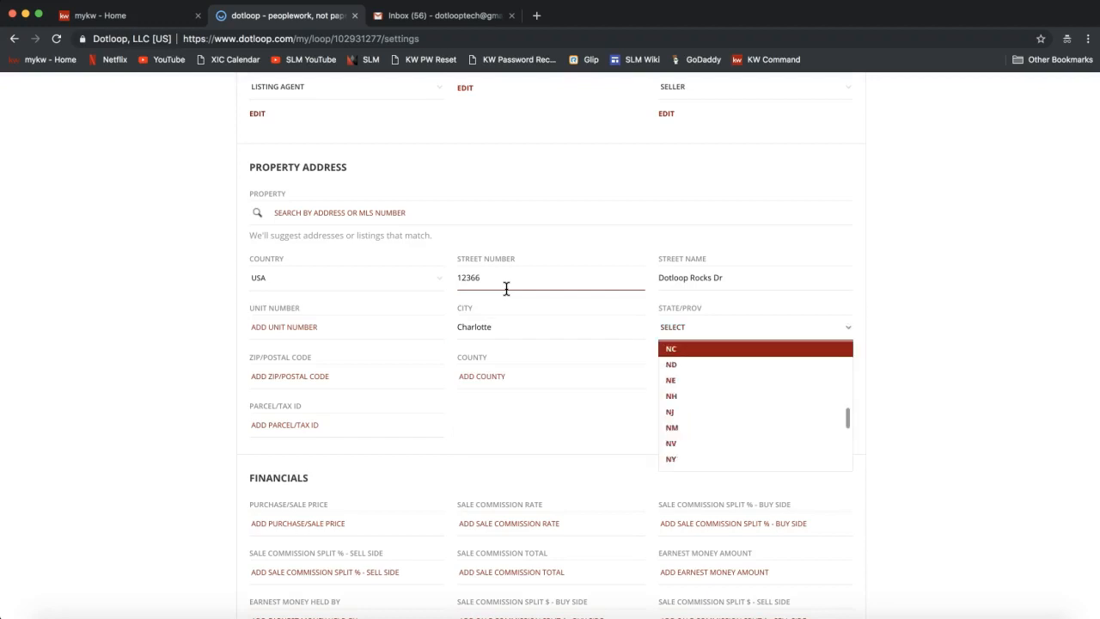
key(Tab)
text(28173)
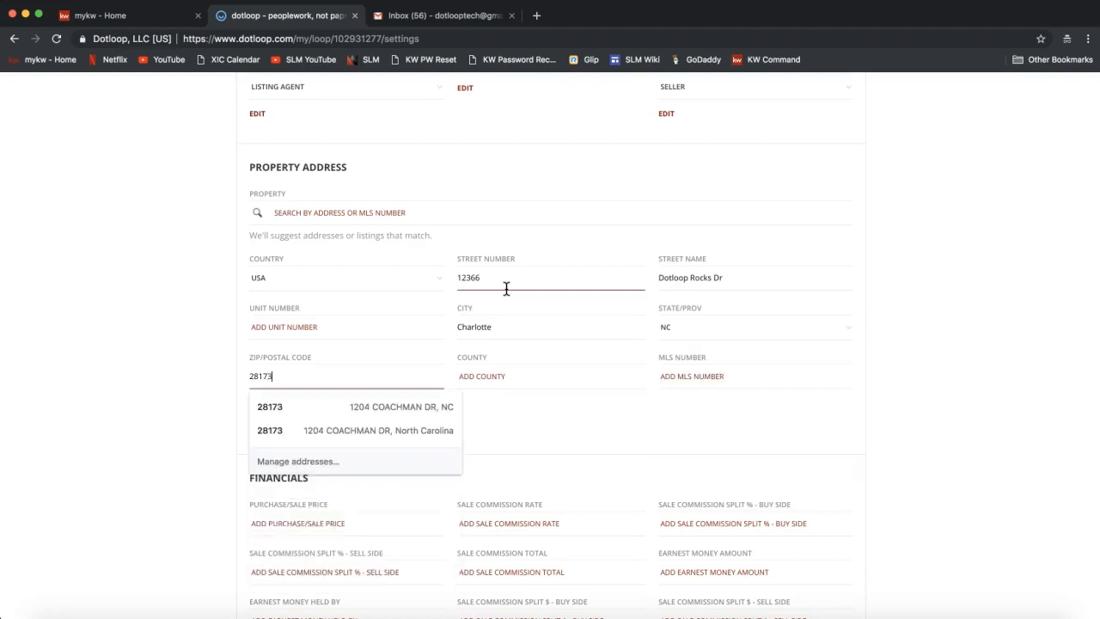
key(Tab)
text(Mecklen)
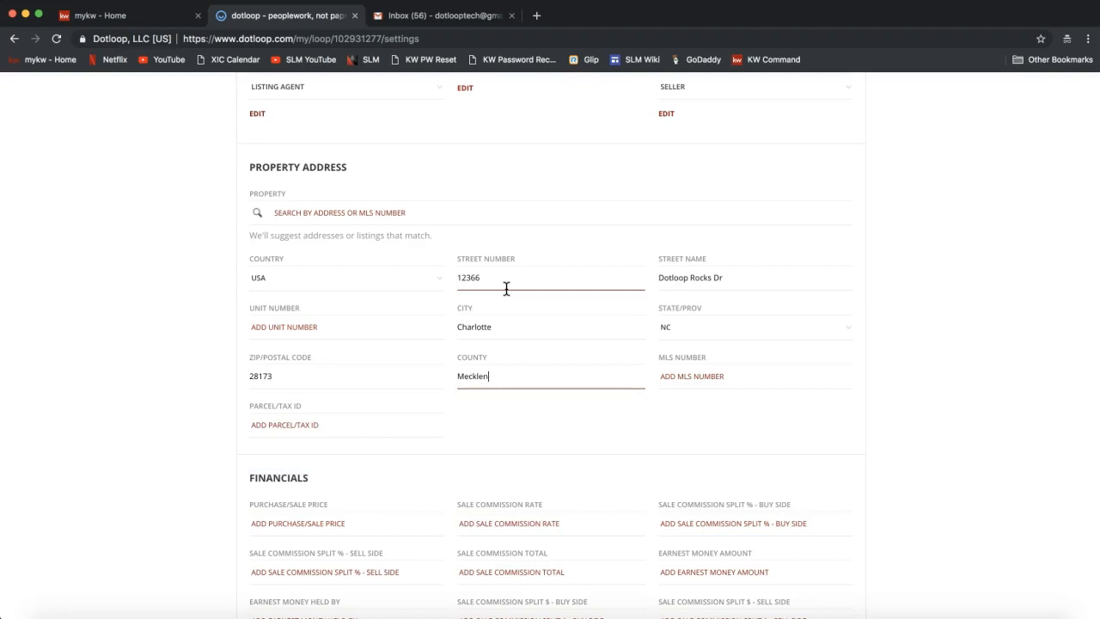
text(burg)
scroll(816, 298, down, 3)
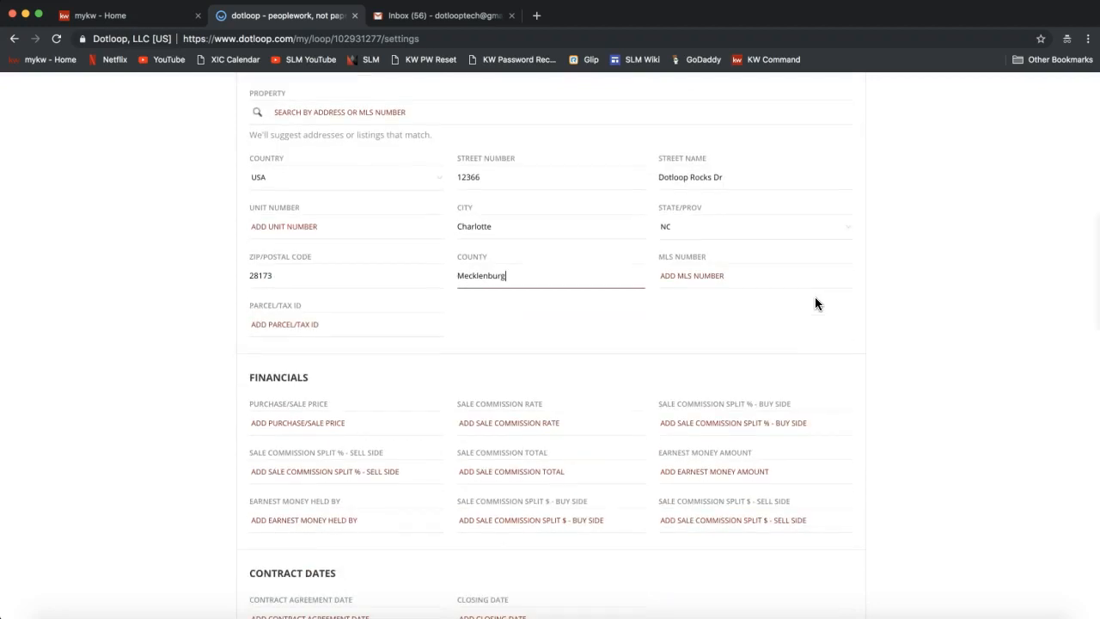
Review the Financials, Contract Dates and address fields of the loop settings.
scroll(815, 298, down, 2)
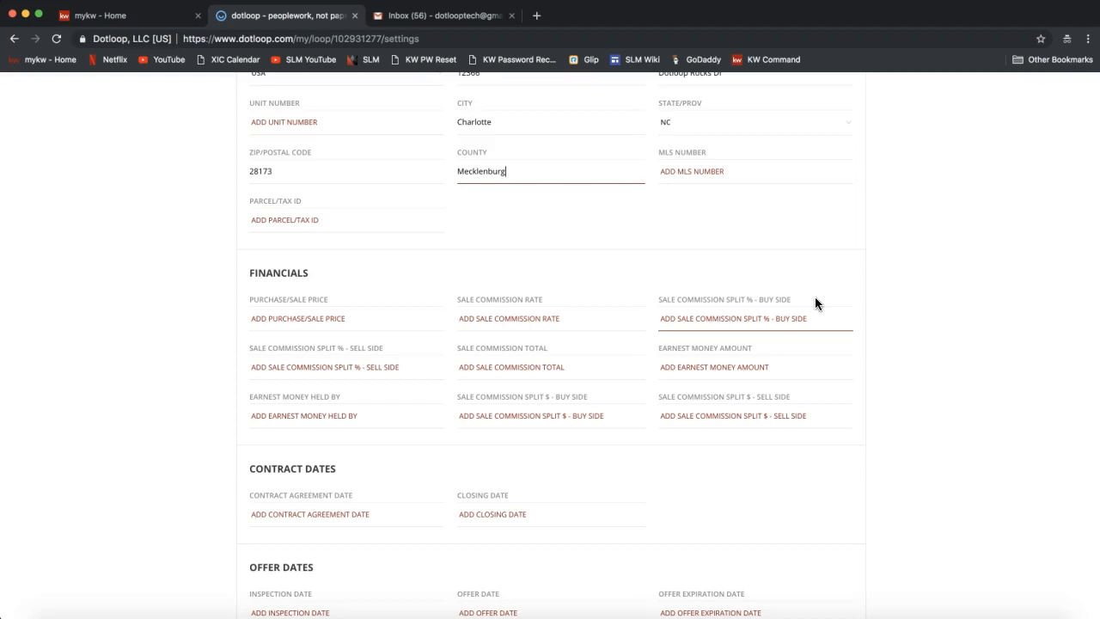
double_click(278, 272)
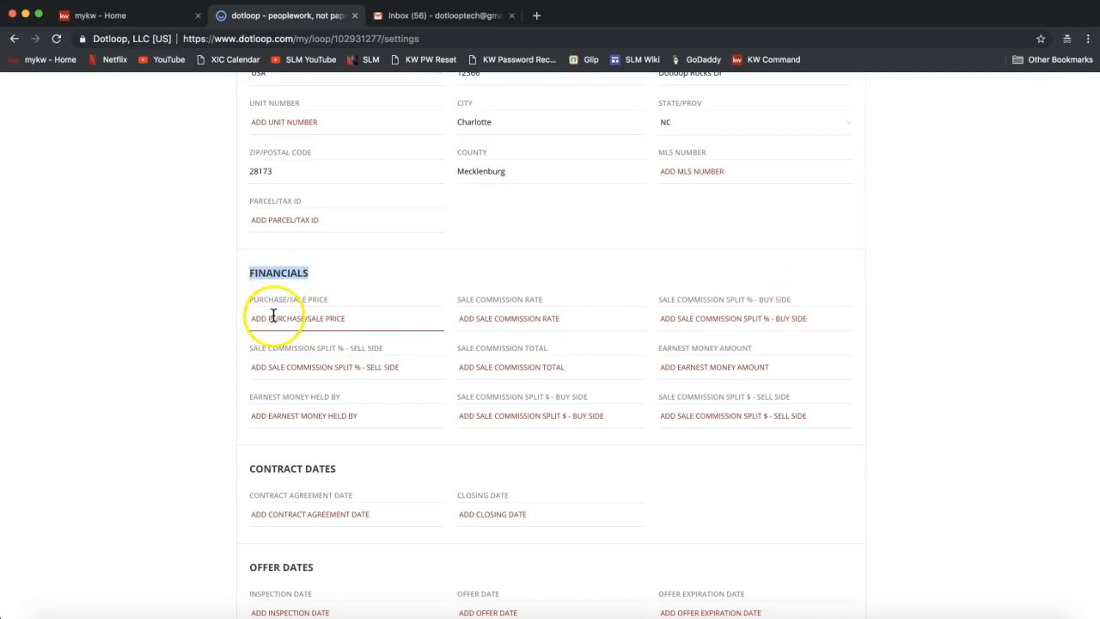
click(313, 318)
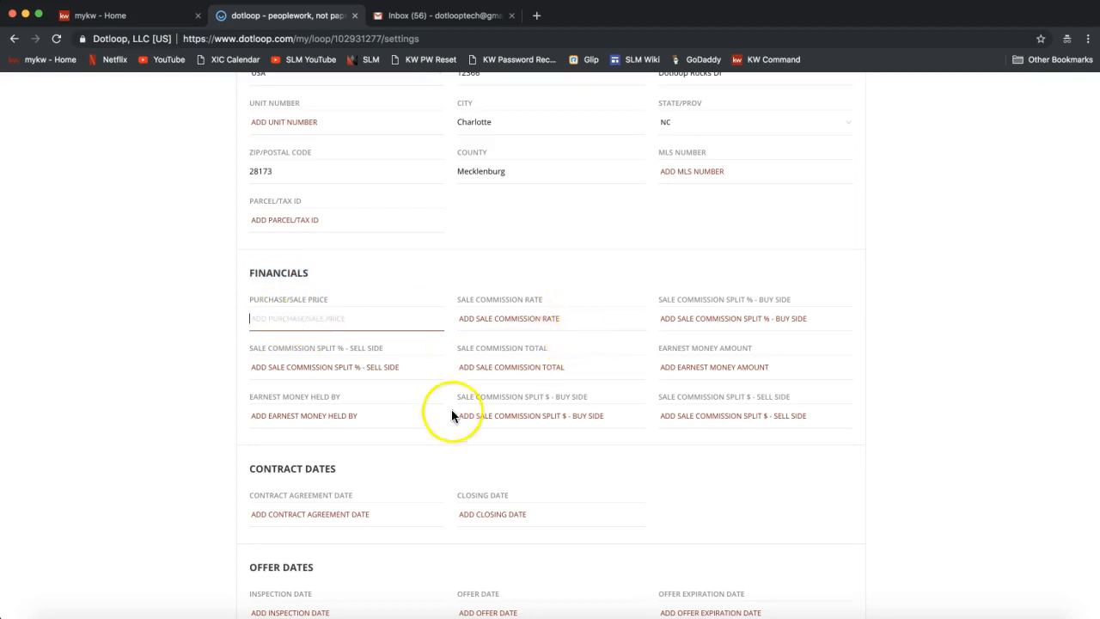
scroll(440, 425, down, 3)
drag(250, 351, 361, 351)
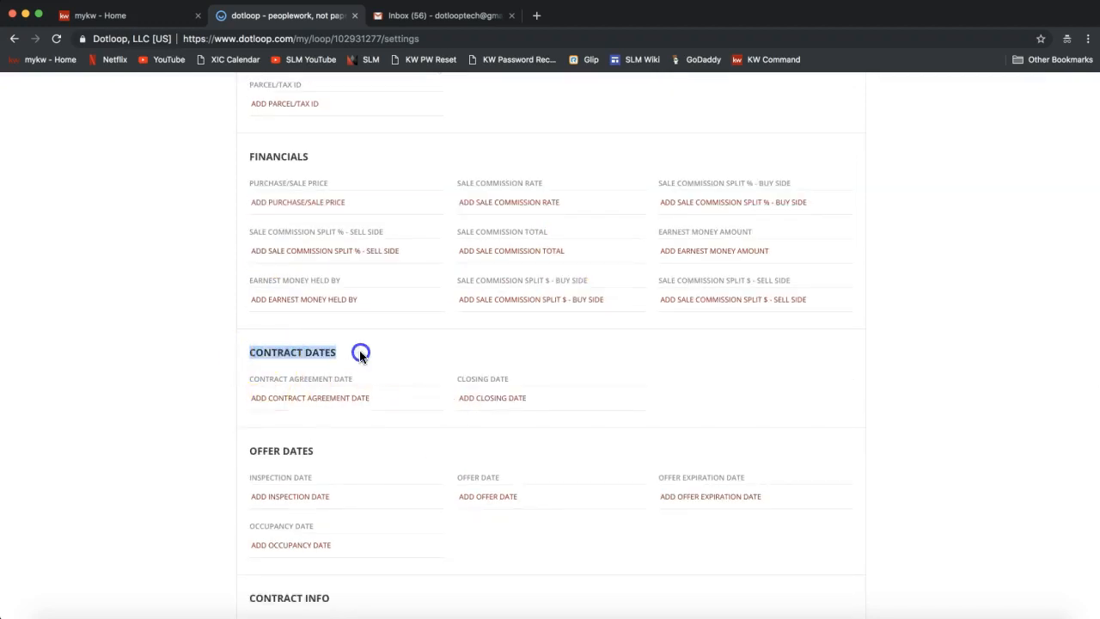
drag(249, 451, 331, 453)
scroll(331, 456, down, 4)
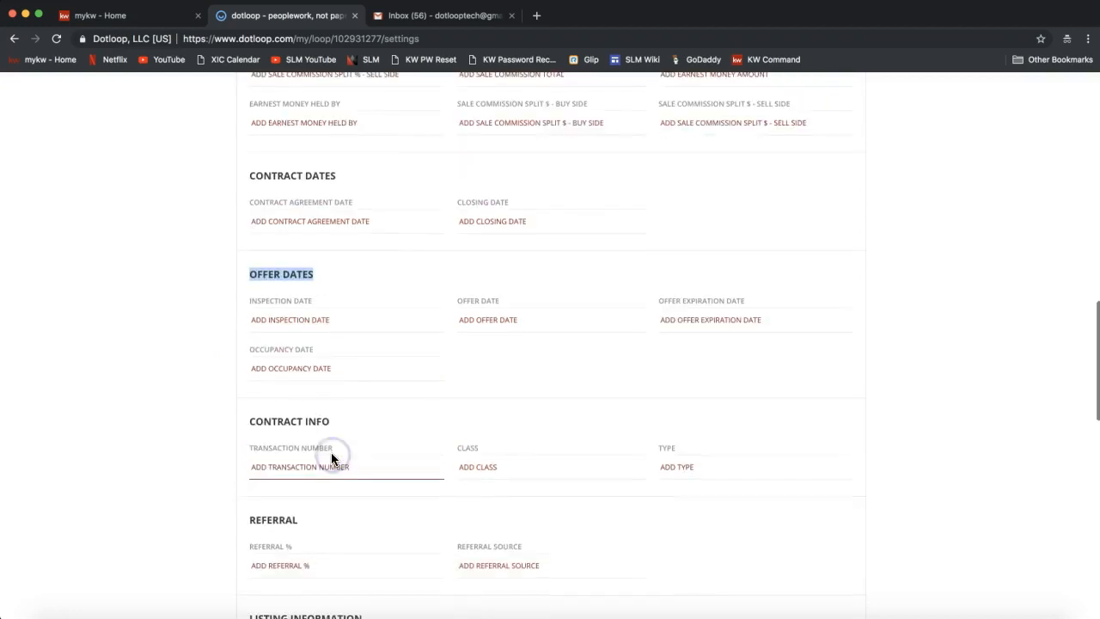
scroll(326, 433, down, 12)
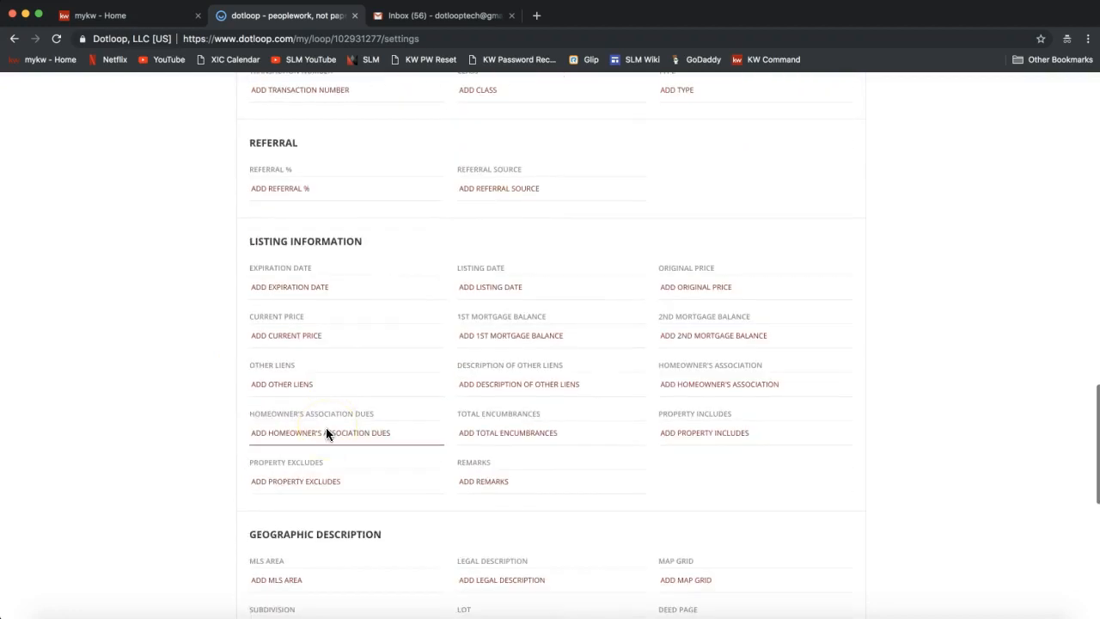
scroll(326, 428, down, 8)
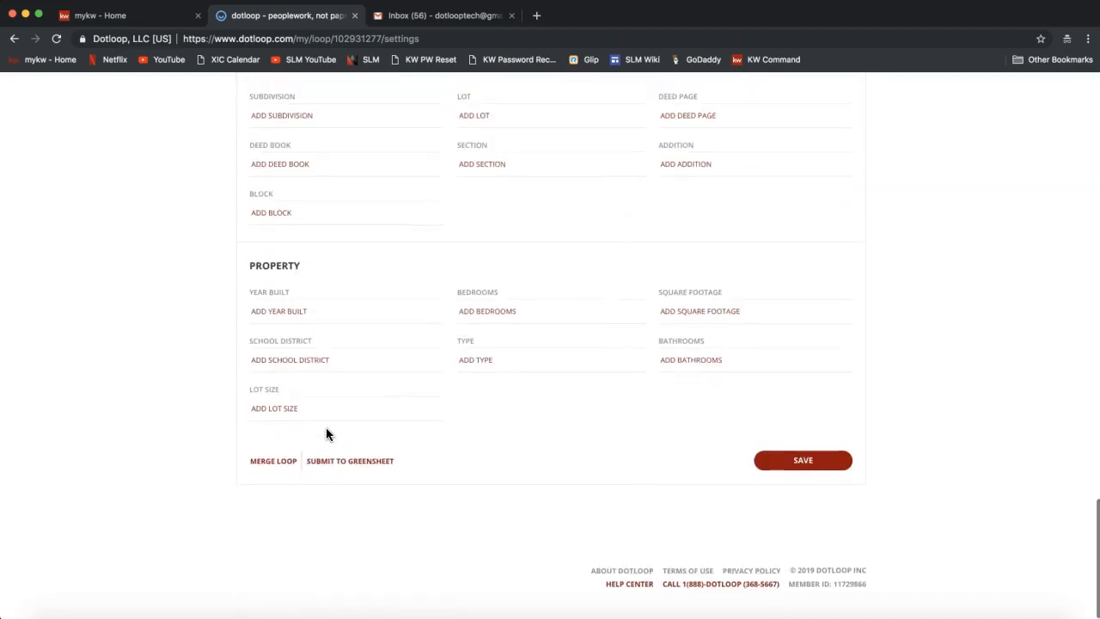
scroll(325, 430, up, 20)
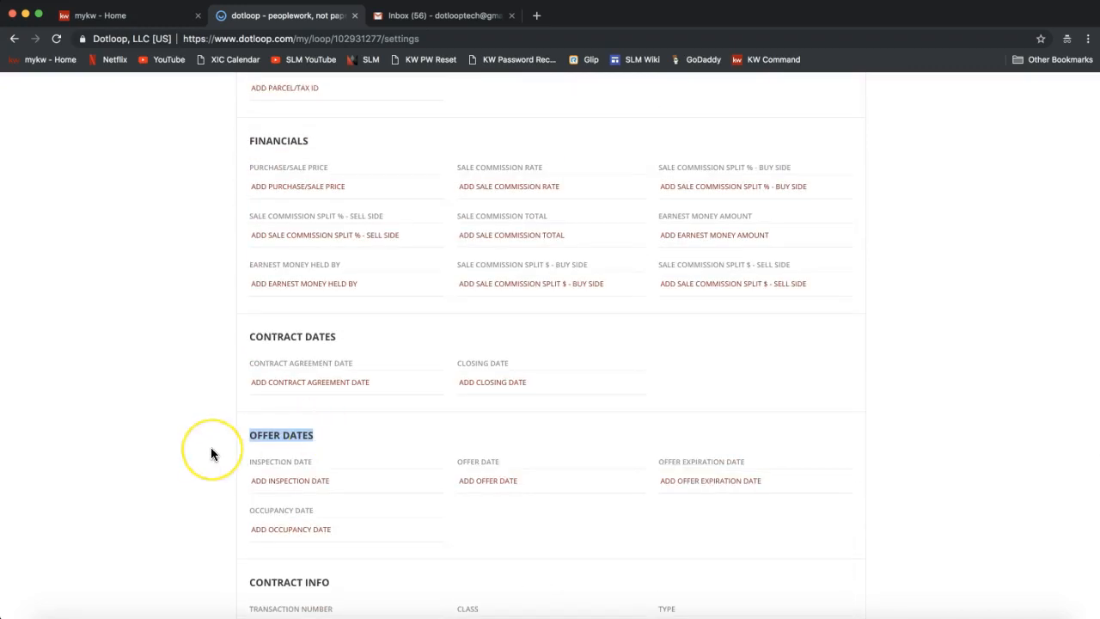
scroll(212, 453, up, 9)
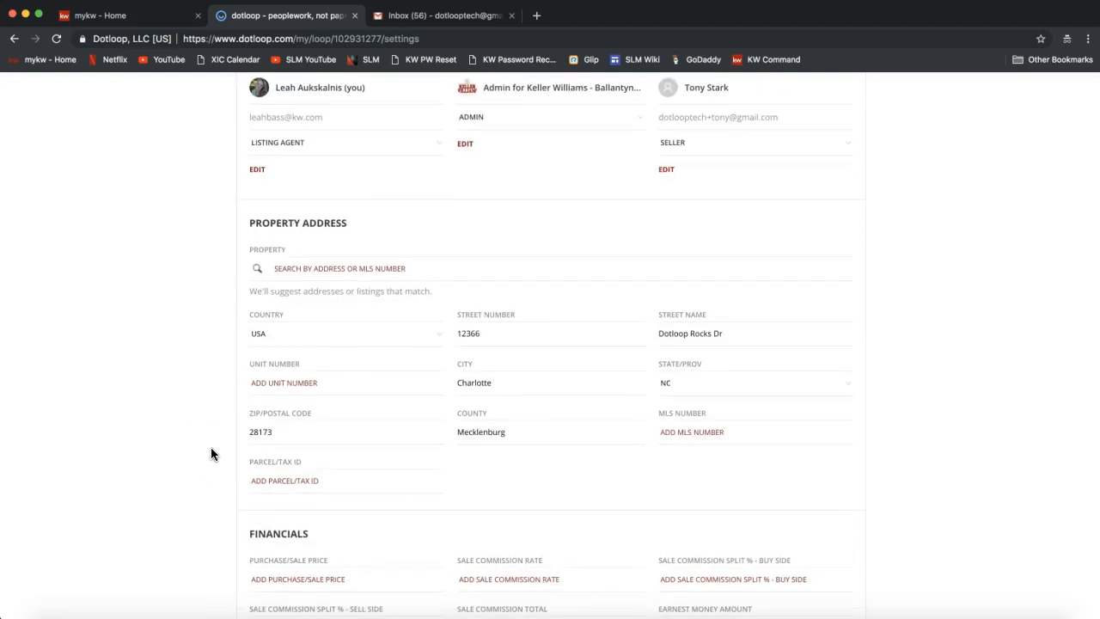
click(279, 392)
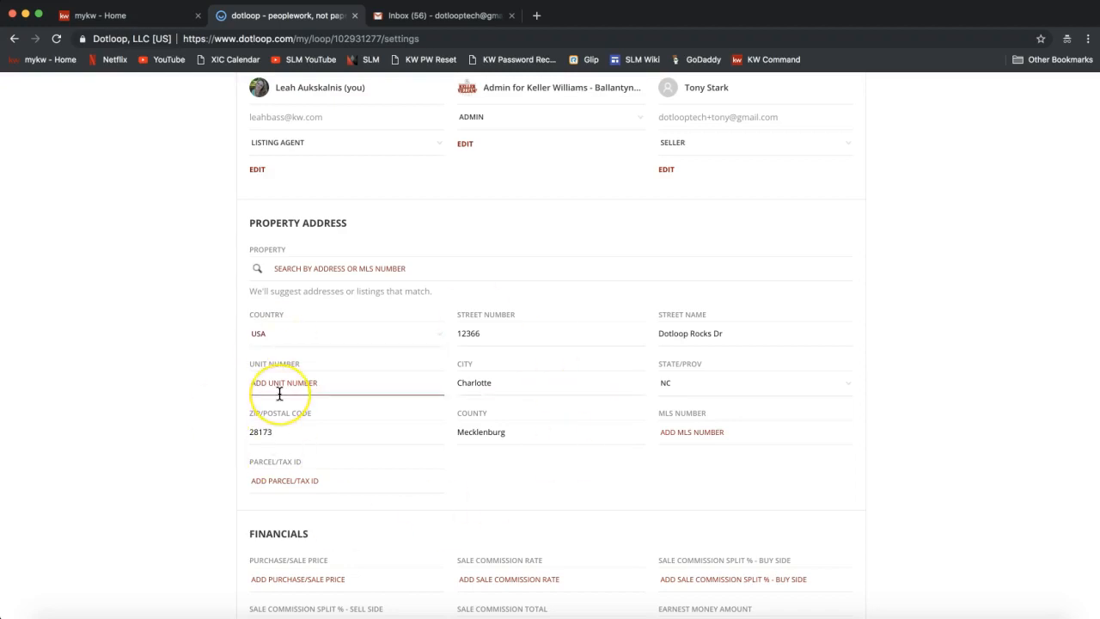
scroll(279, 393, up, 10)
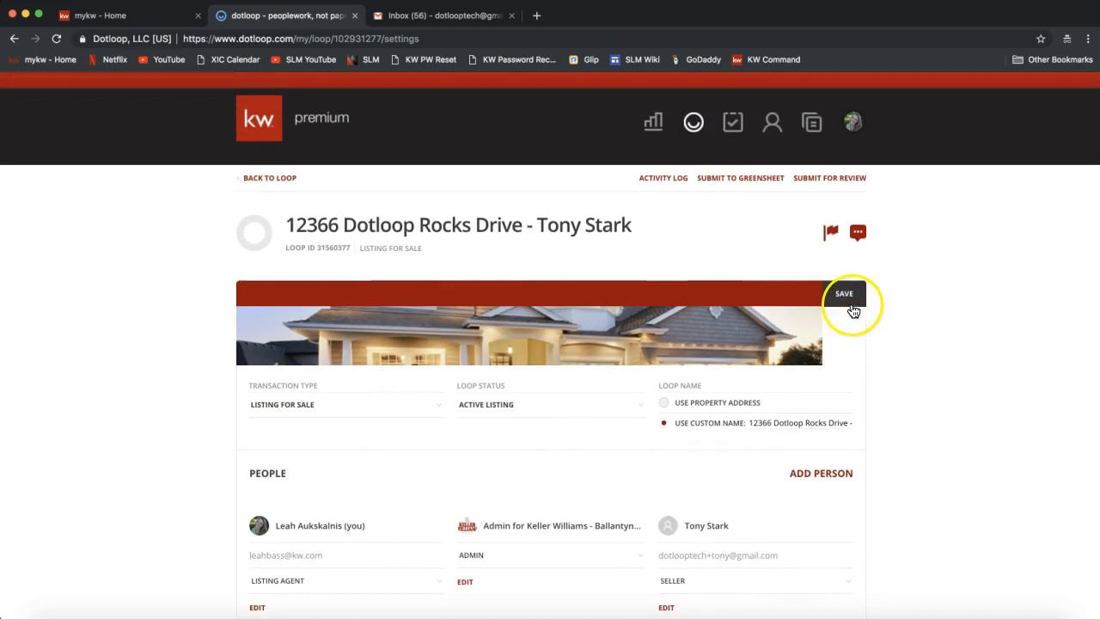
Save the loop details until the 'Save successful.' banner appears.
click(846, 300)
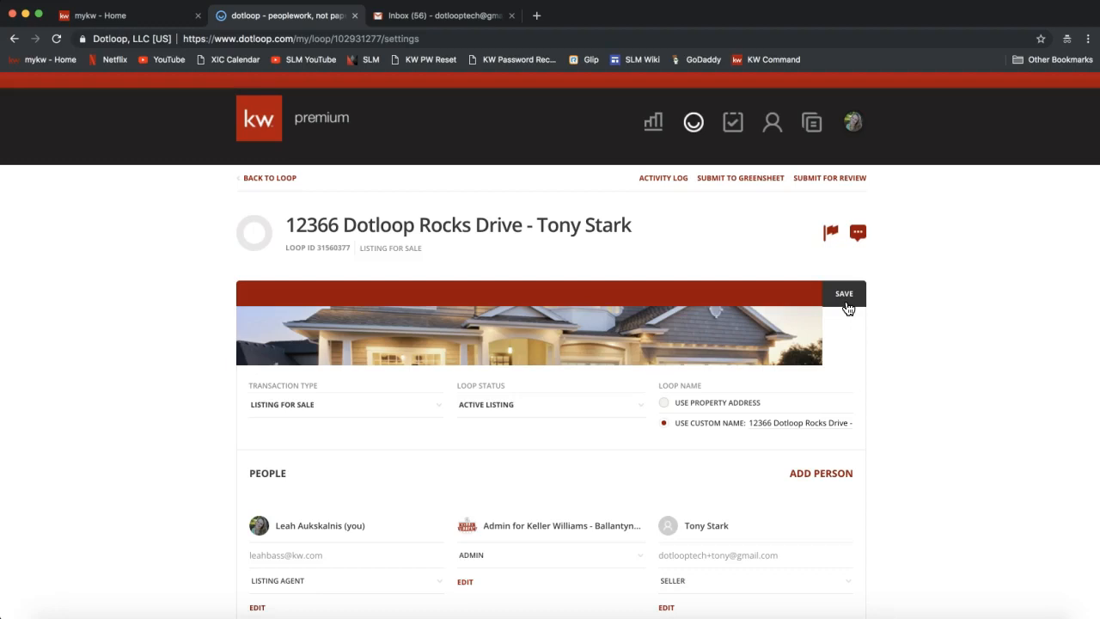
click(844, 294)
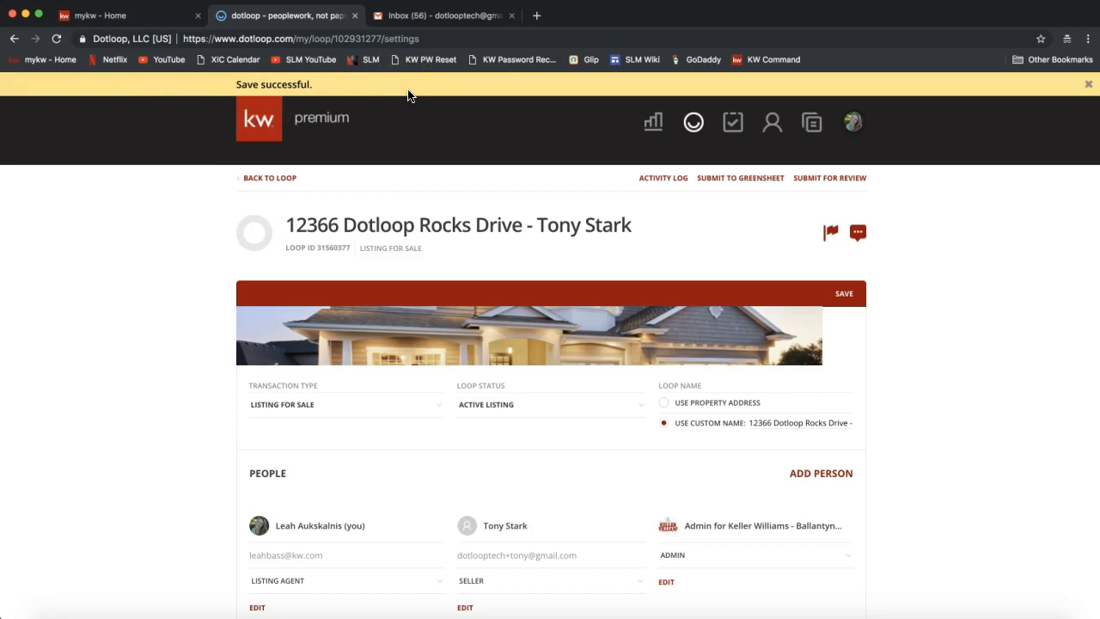
click(194, 254)
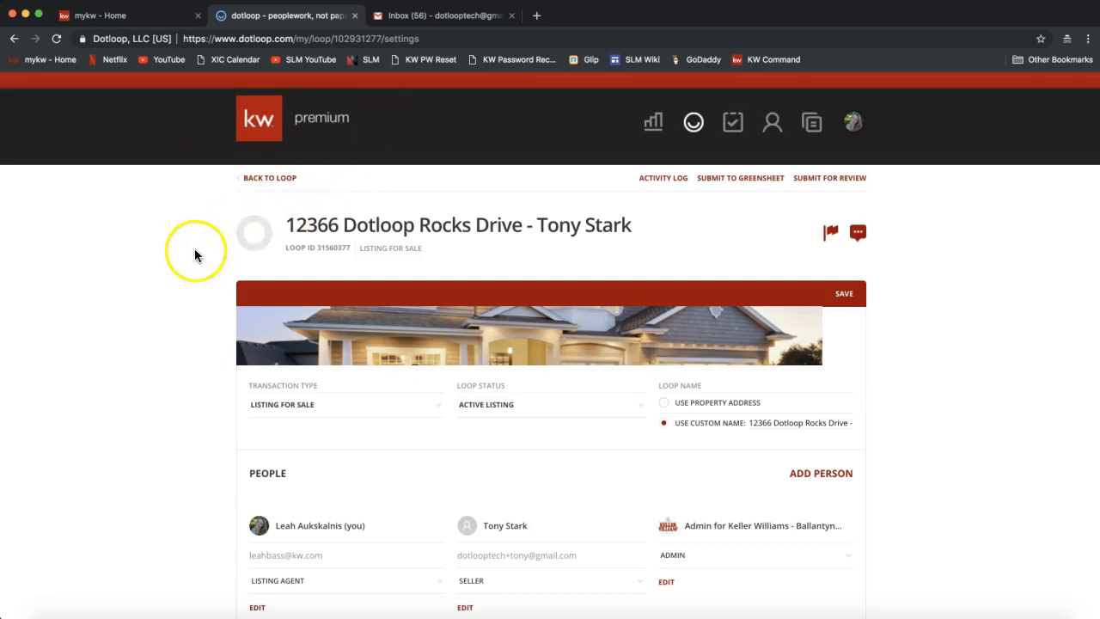
click(274, 180)
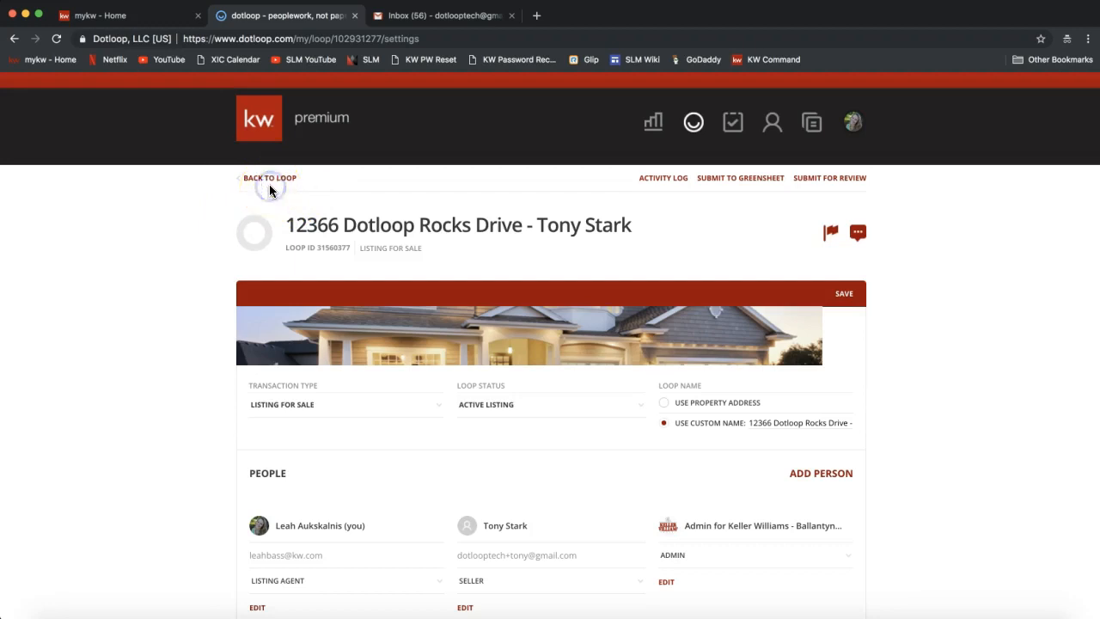
Return from loop settings to the 12366 Dotloop Rocks Drive loop page and scroll to its Documents section.
click(269, 181)
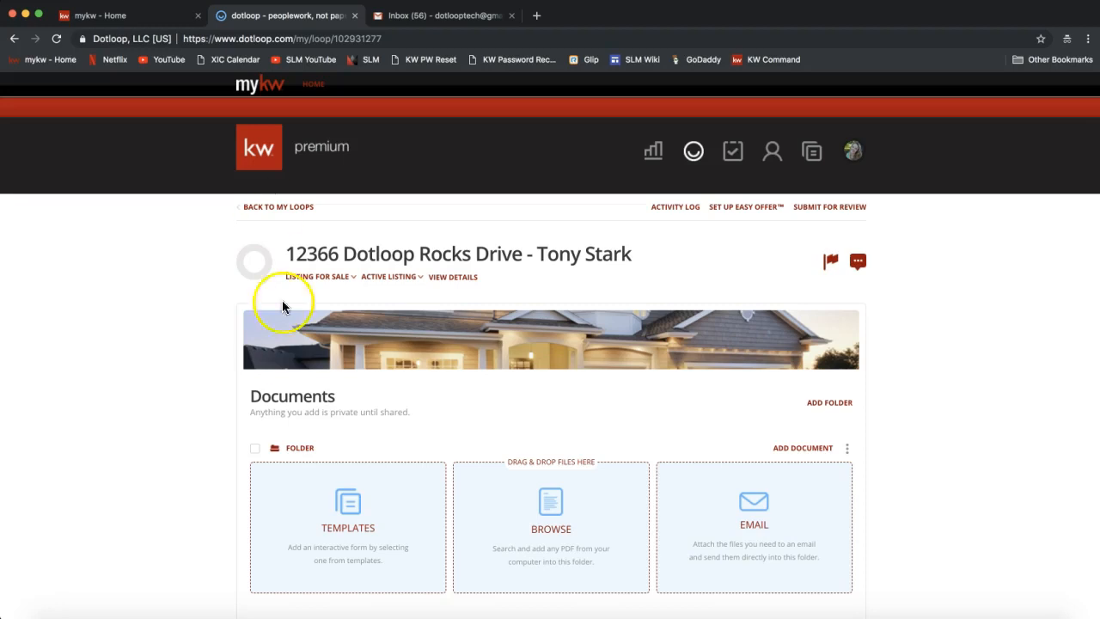
scroll(290, 361, down, 4)
double_click(281, 248)
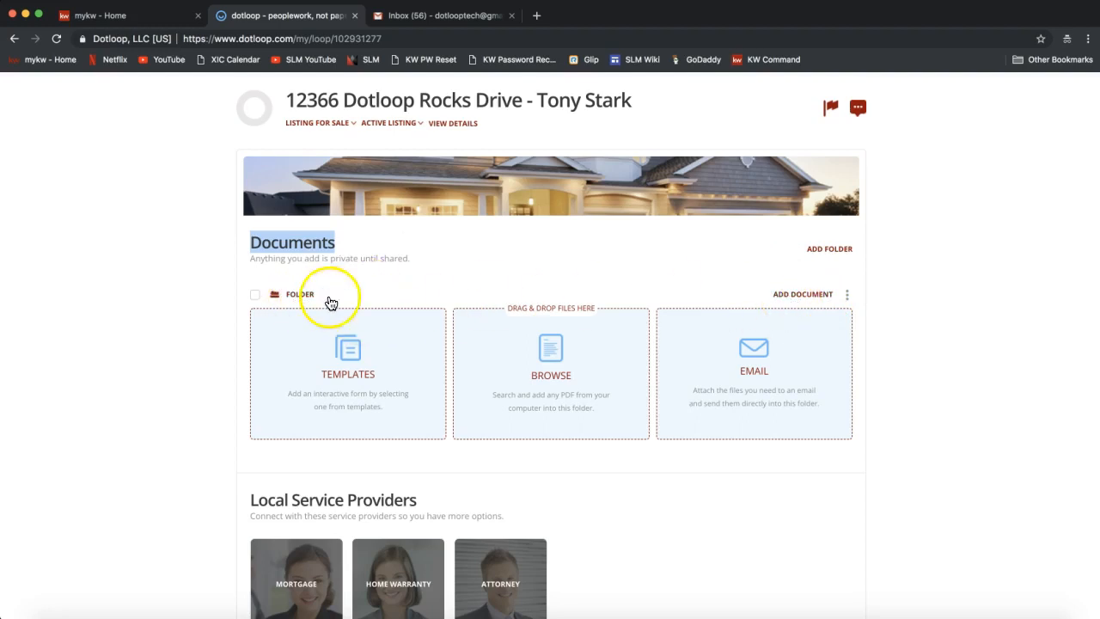
click(796, 297)
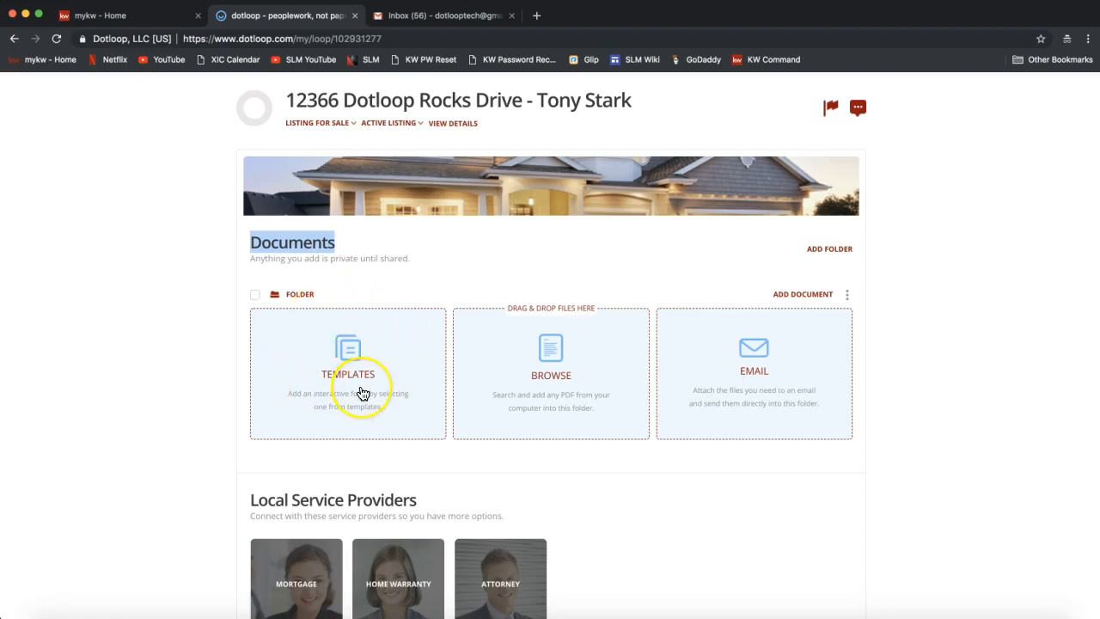
scroll(362, 393, up, 1)
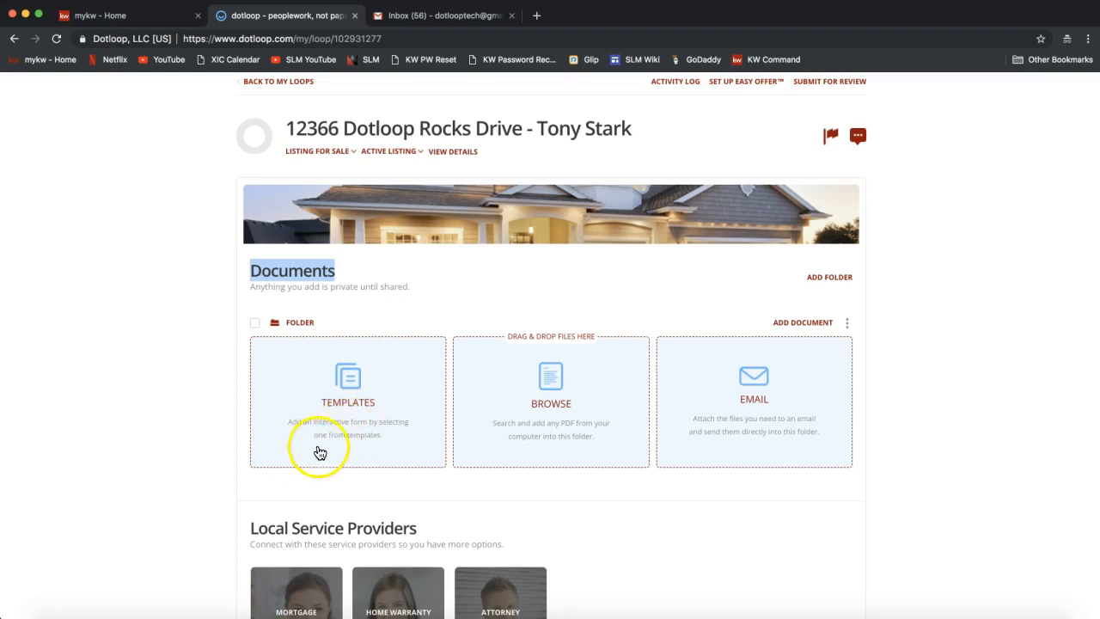
scroll(366, 451, up, 1)
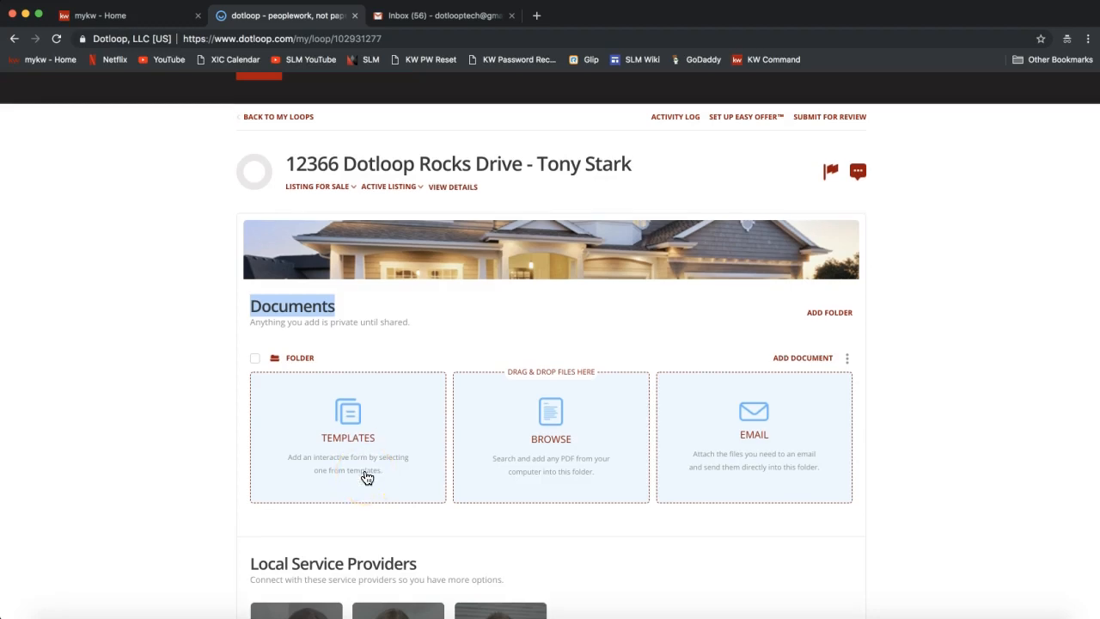
scroll(365, 481, up, 2)
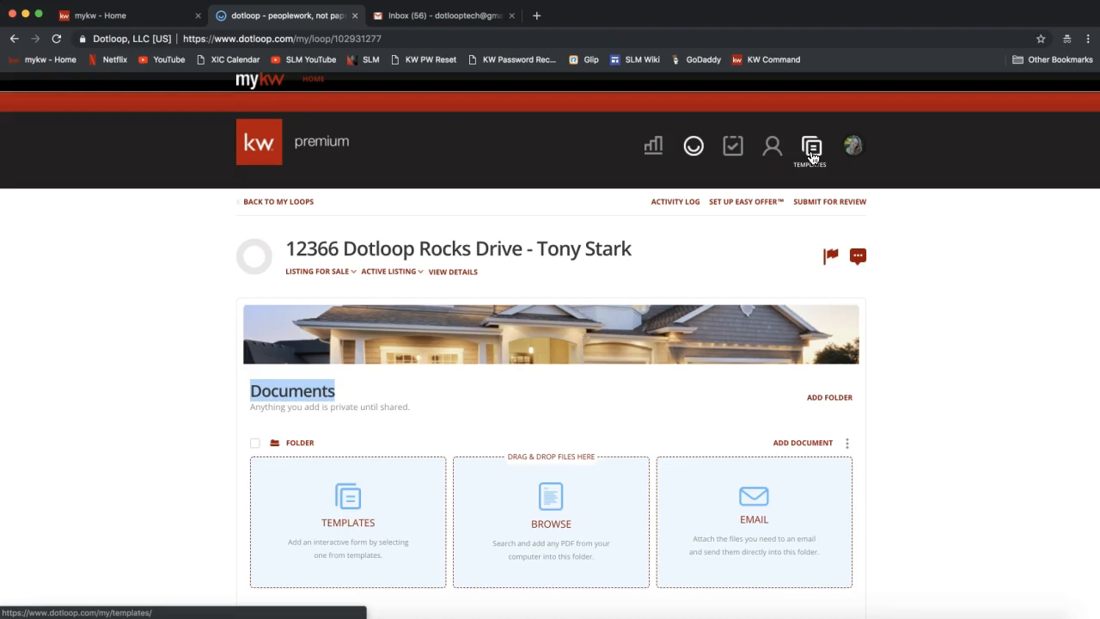
scroll(289, 516, down, 3)
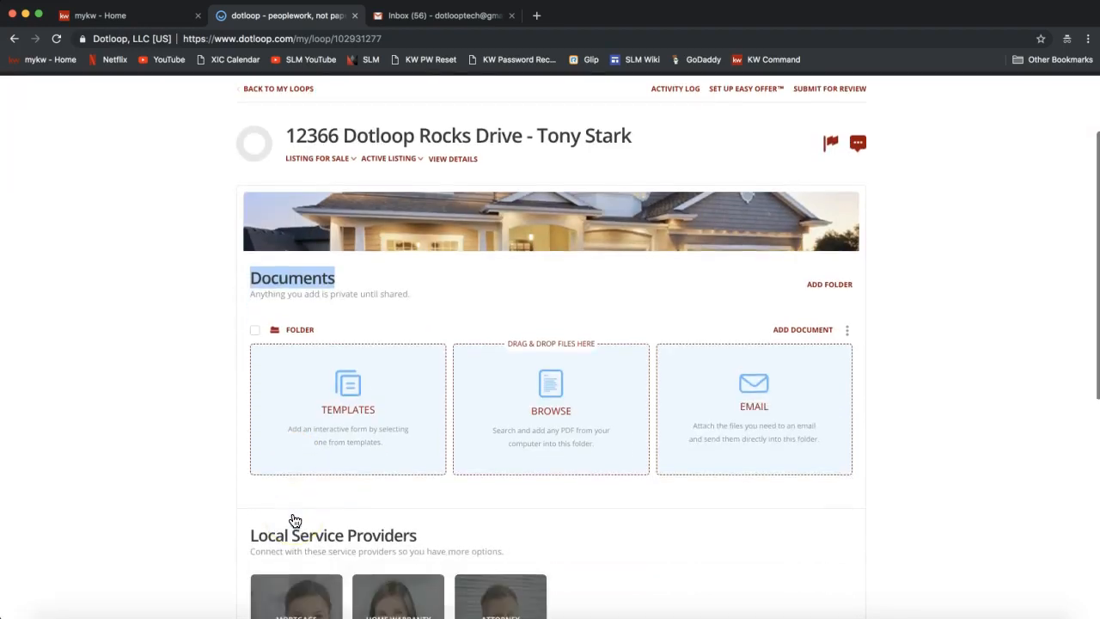
scroll(301, 490, down, 2)
Open the Templates picker and show the forms in the 2018 NCAR DOCUMENTS category.
click(356, 320)
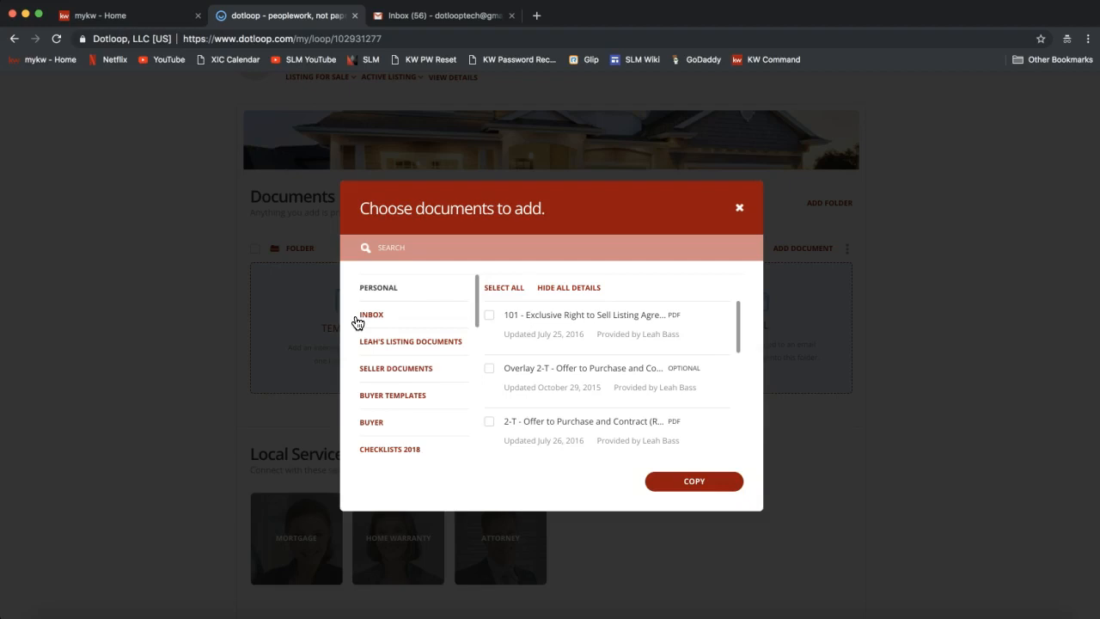
scroll(400, 337, down, 3)
scroll(400, 338, down, 10)
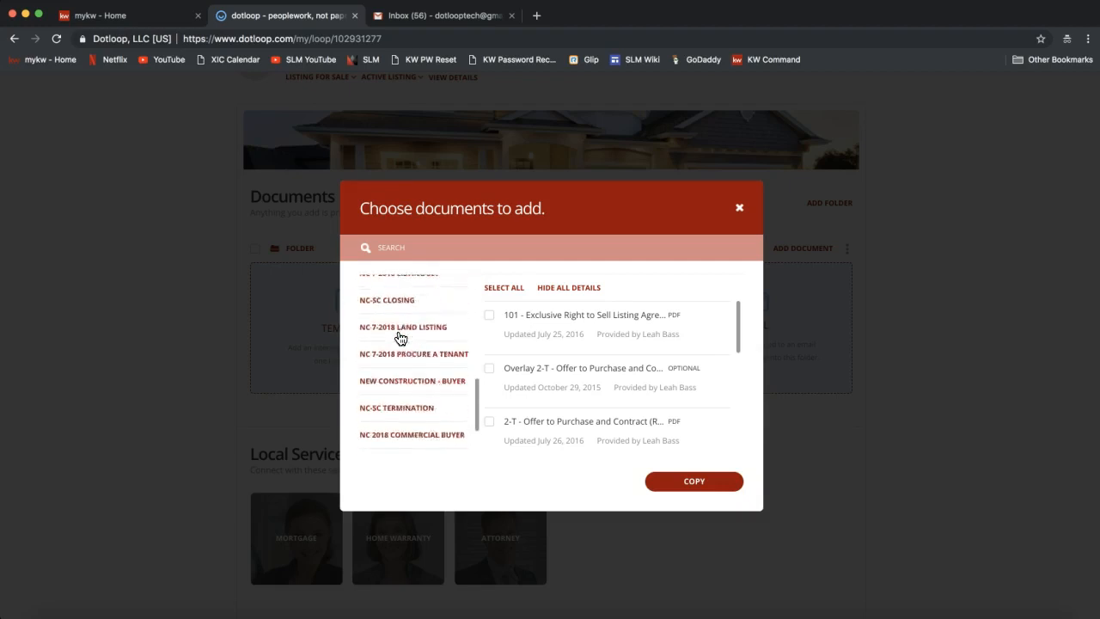
scroll(401, 339, down, 5)
click(394, 432)
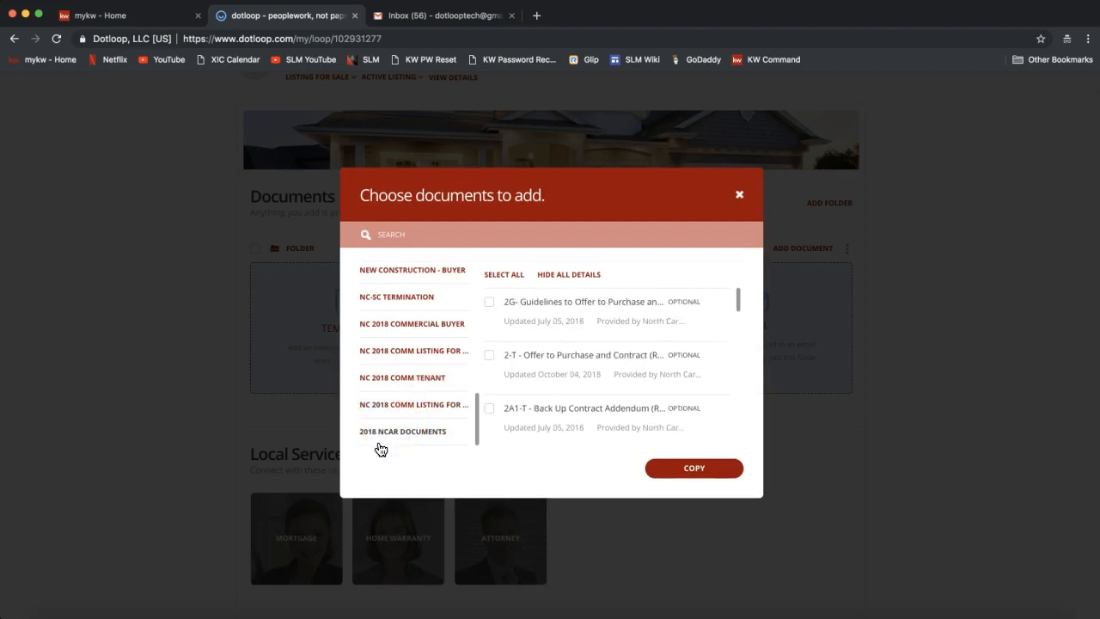
click(432, 440)
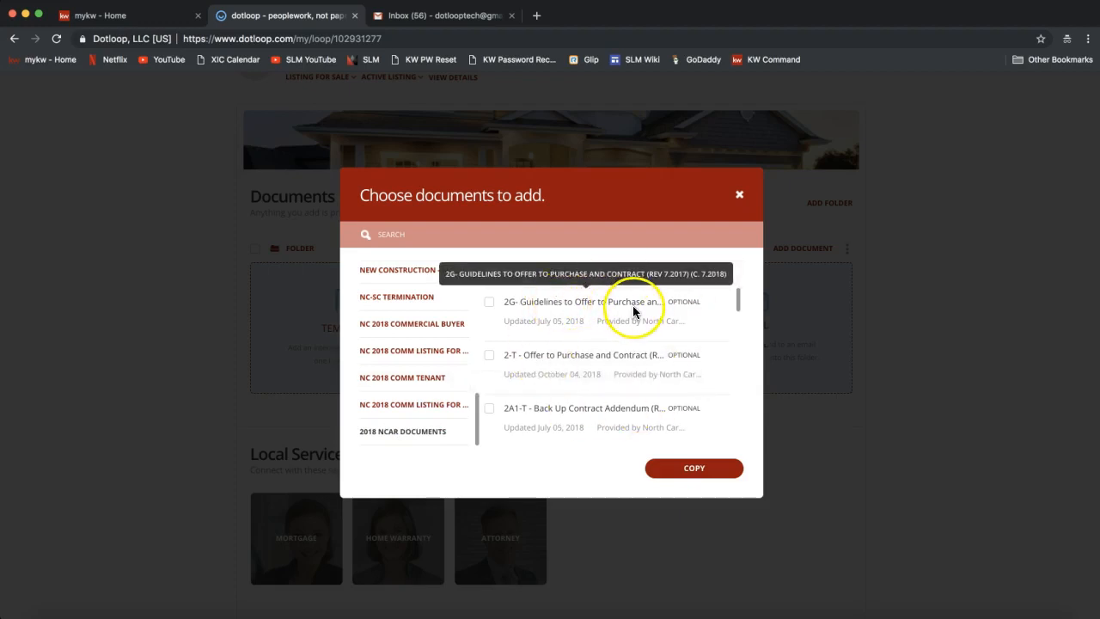
Search templates for 'listing', check 101 - Exclusive Right to Sell Listing Agreement, and import it.
click(499, 231)
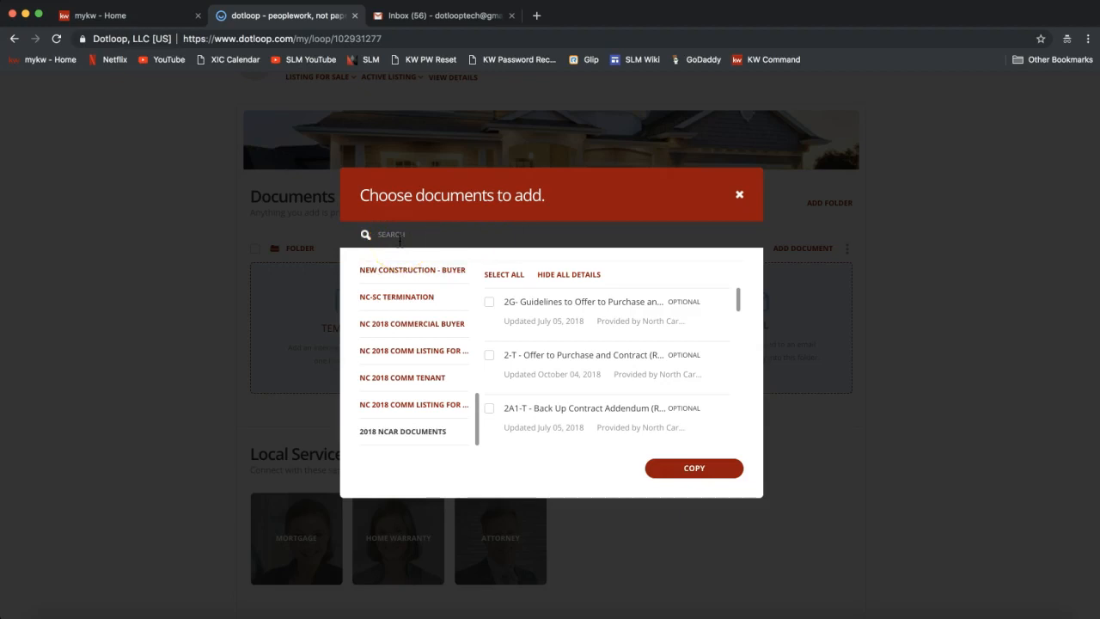
text(listing)
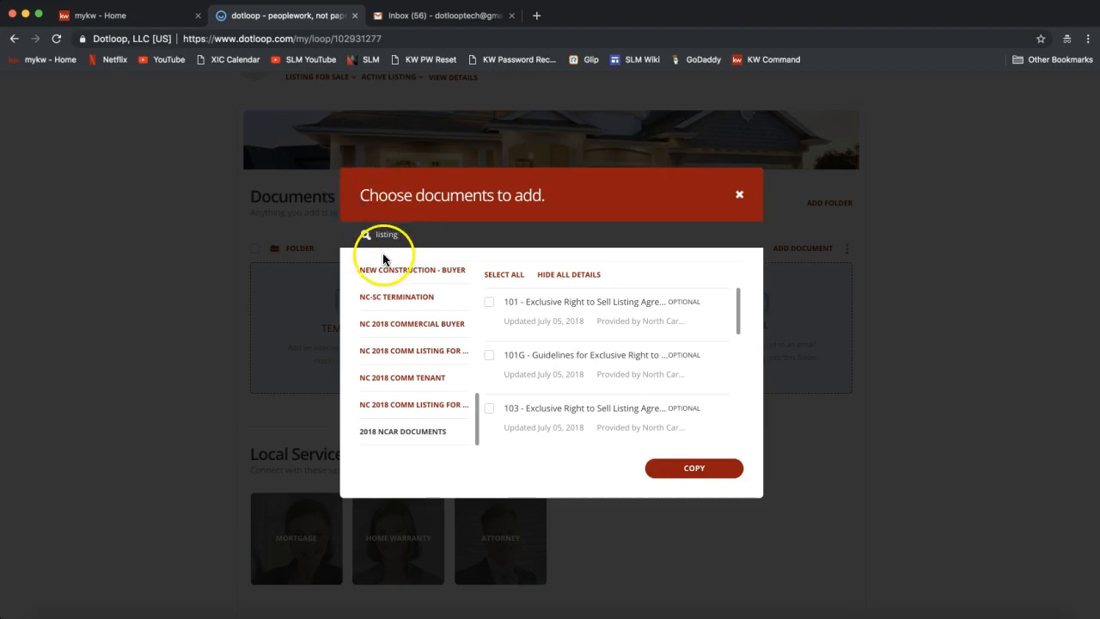
click(489, 303)
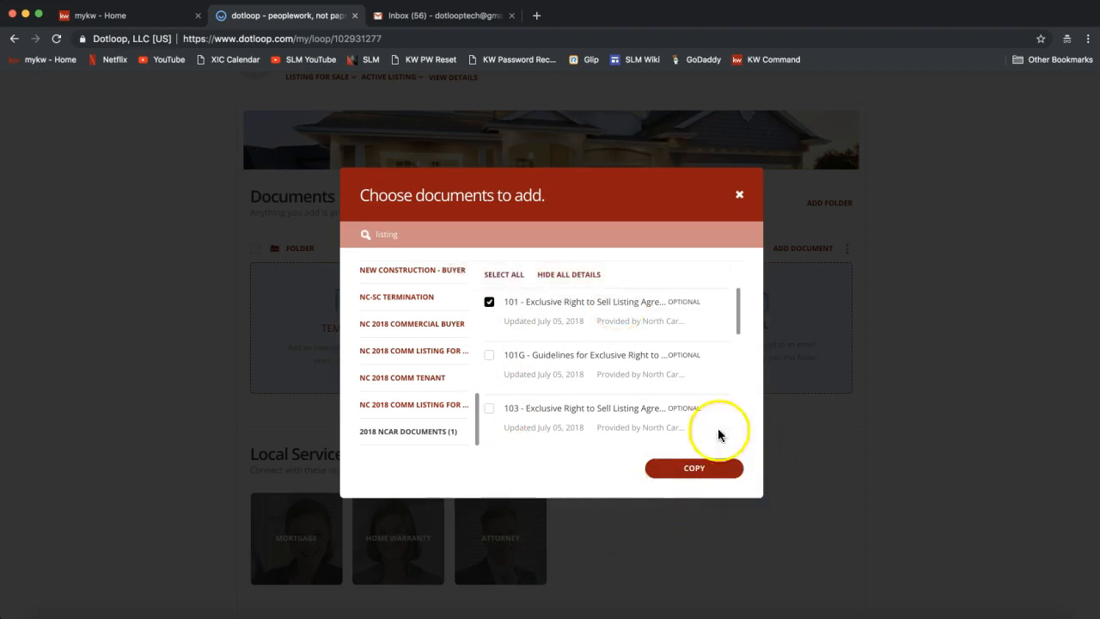
click(696, 475)
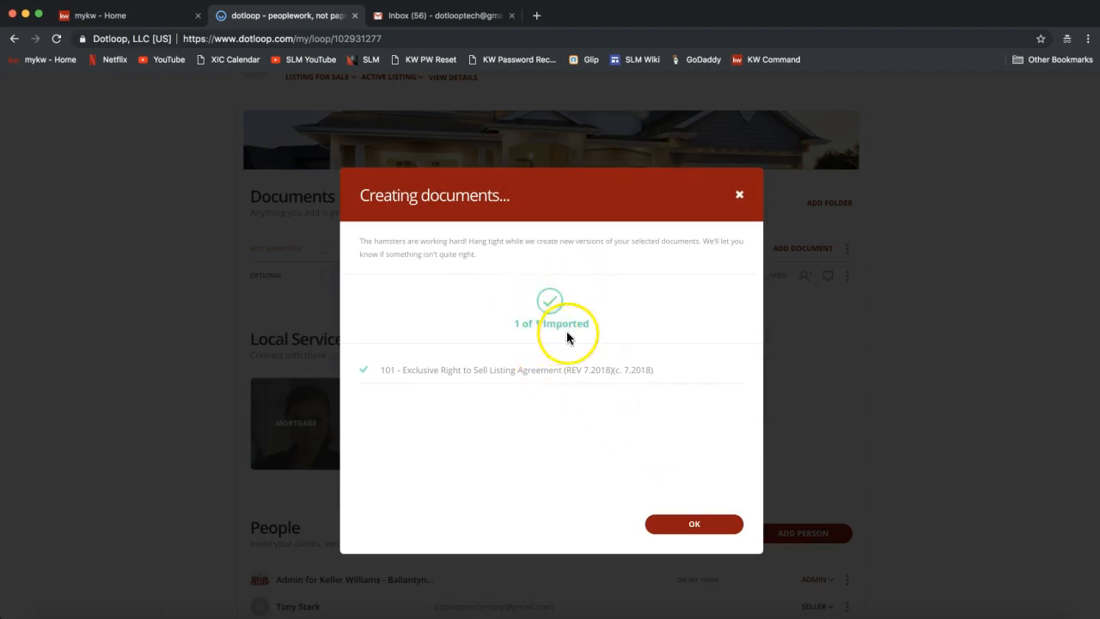
Dismiss the import confirmation and open the 101 listing agreement from the Documents list.
click(698, 524)
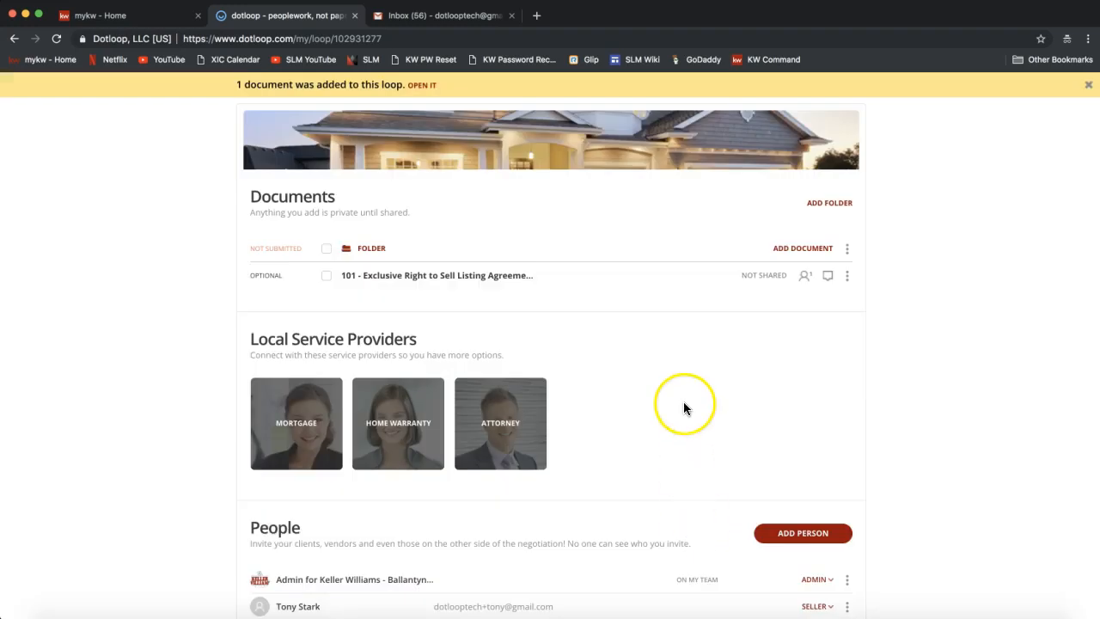
scroll(685, 407, up, 3)
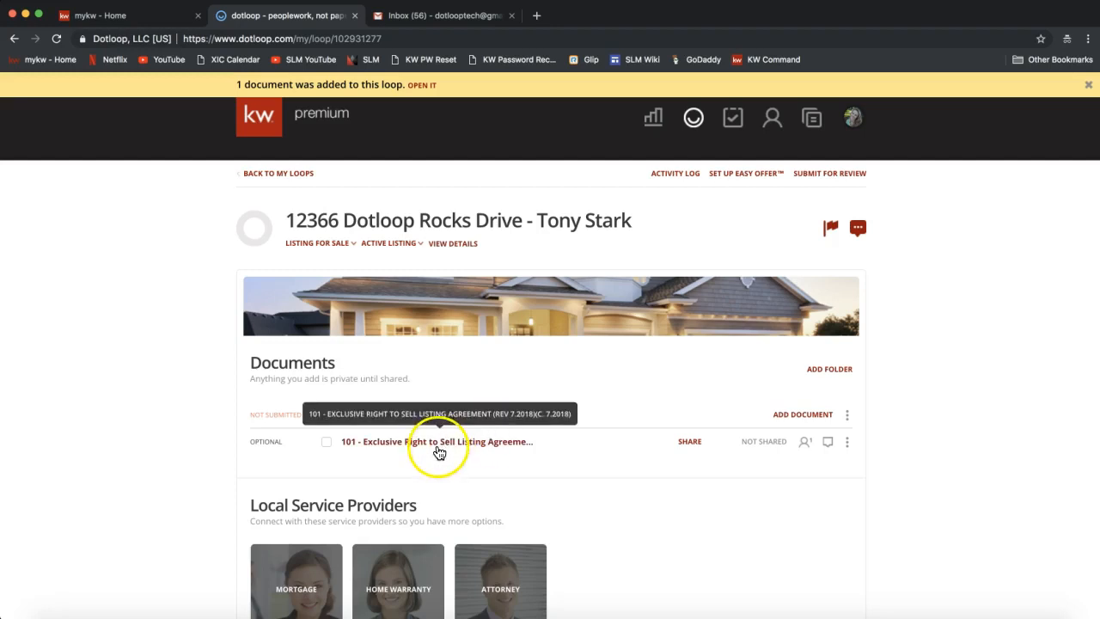
click(417, 381)
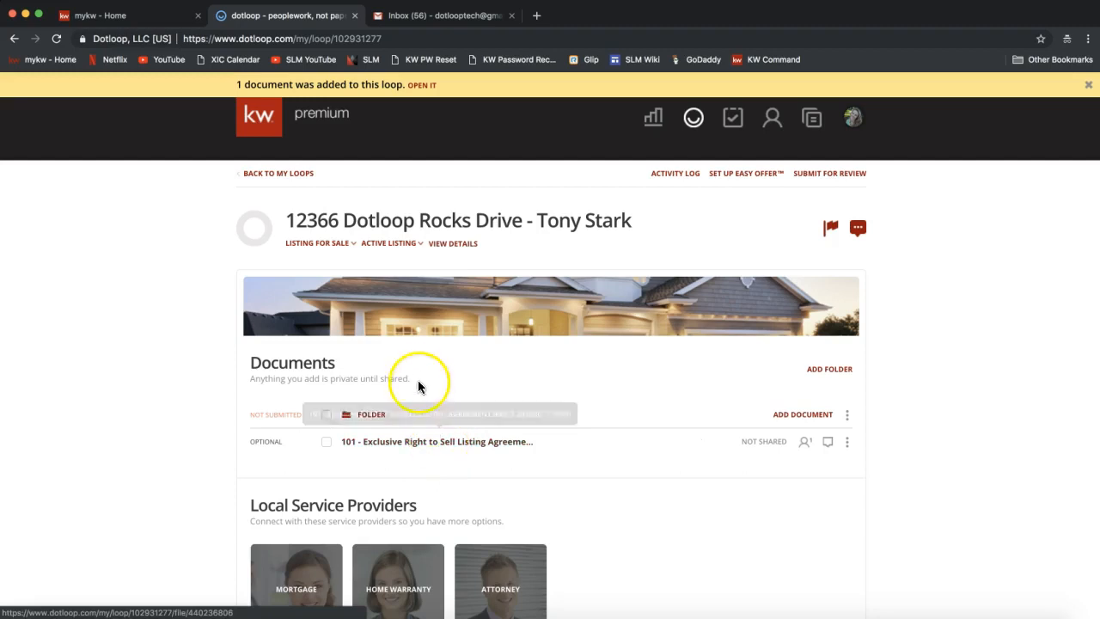
click(401, 448)
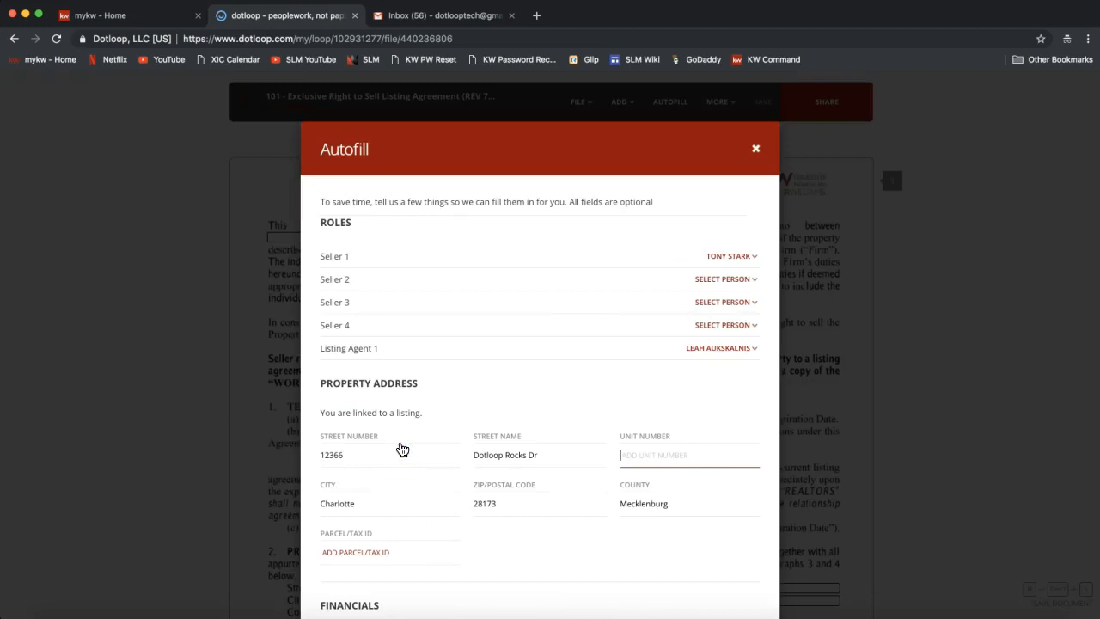
click(358, 284)
click(440, 163)
scroll(534, 250, down, 1)
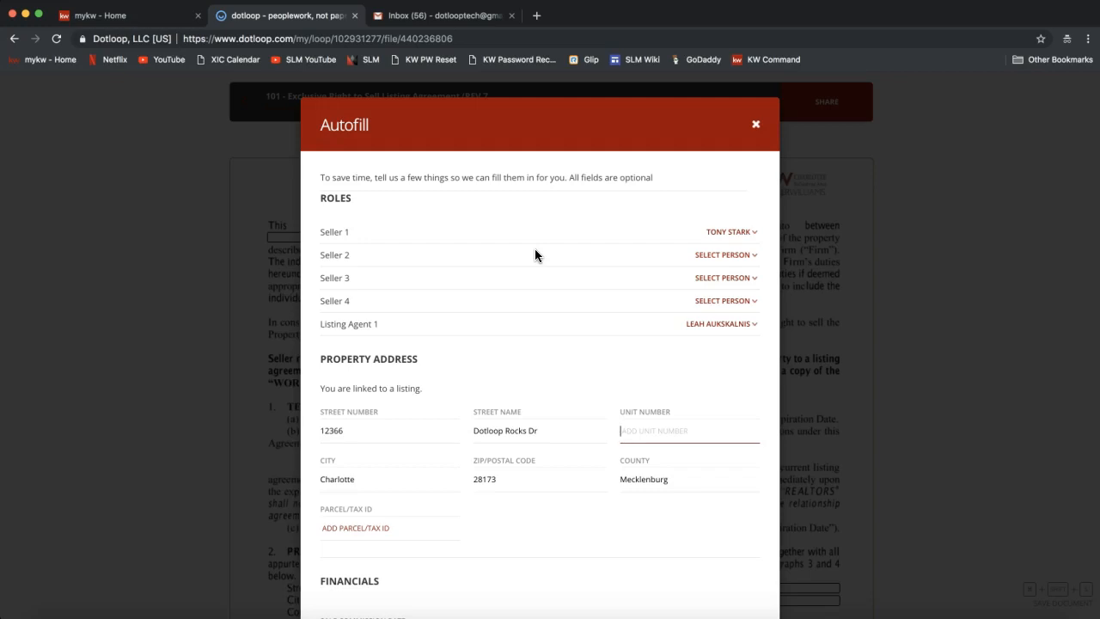
double_click(336, 198)
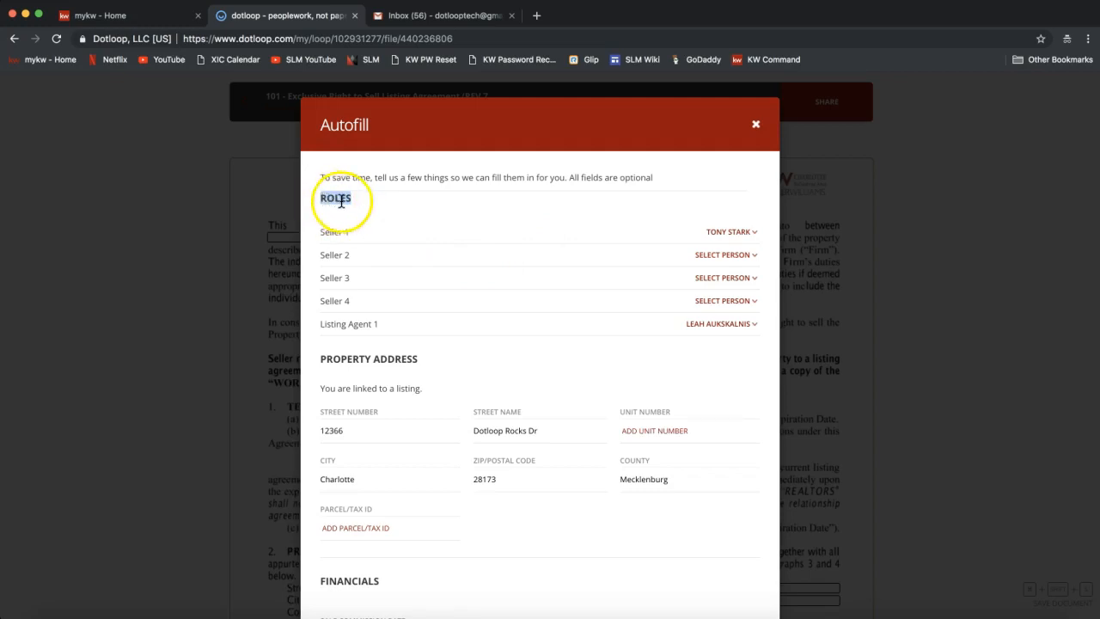
drag(320, 234, 356, 233)
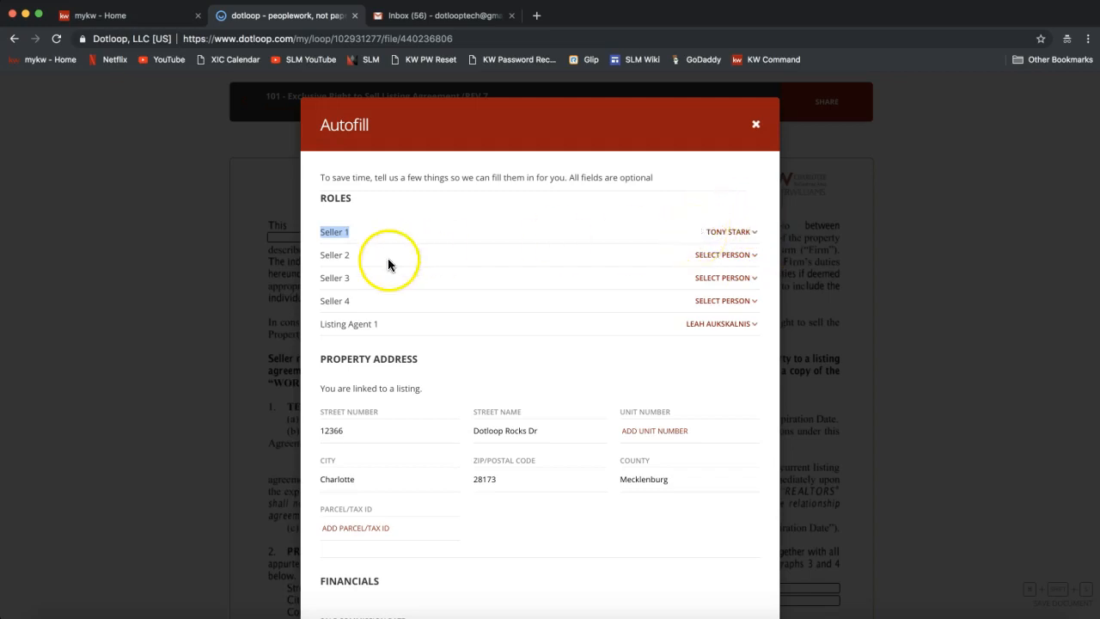
click(718, 258)
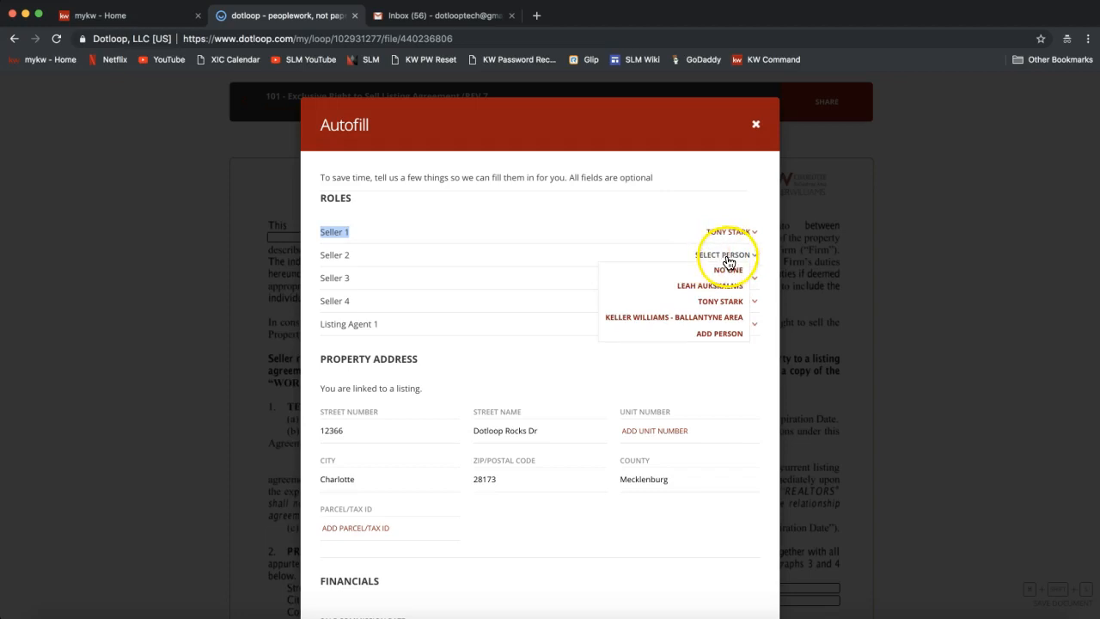
click(700, 335)
click(589, 179)
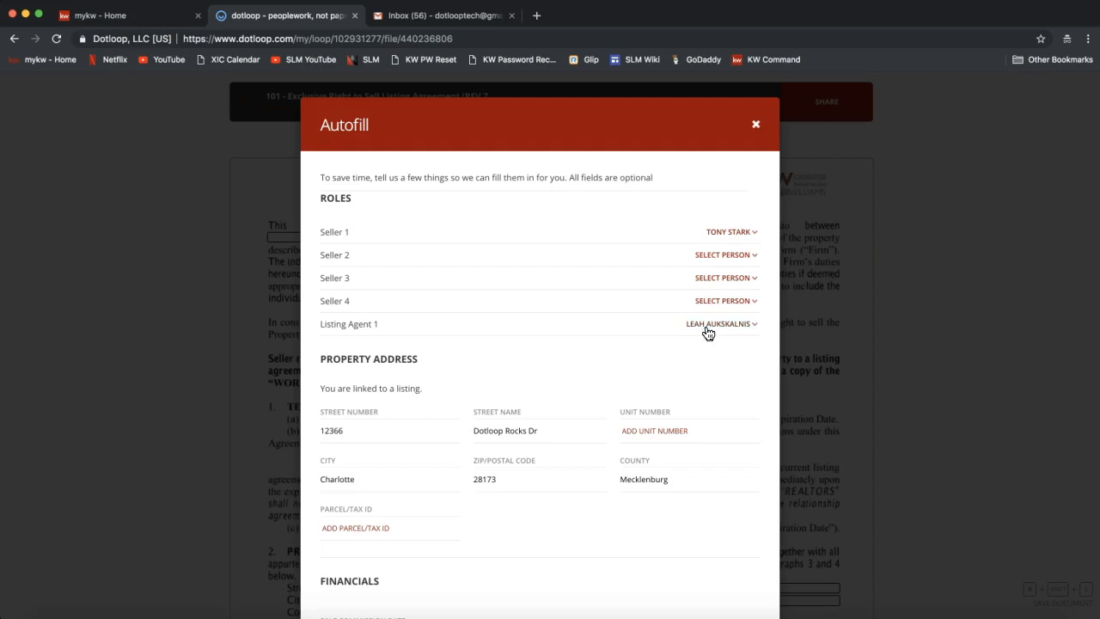
scroll(592, 385, down, 2)
scroll(591, 385, down, 1)
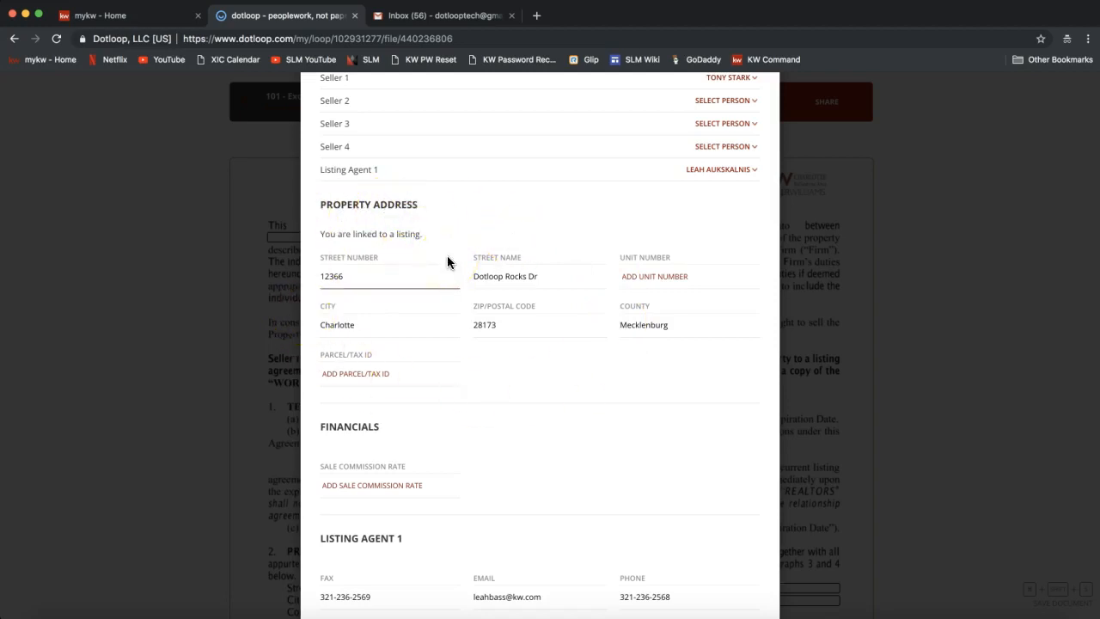
scroll(448, 260, down, 3)
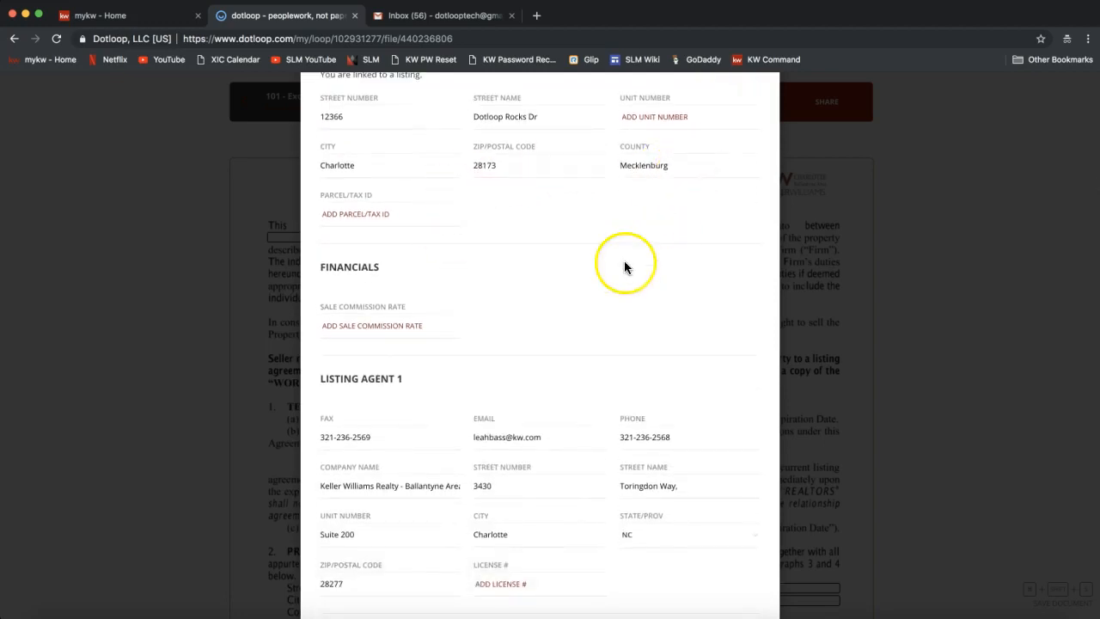
scroll(613, 271, down, 2)
scroll(612, 271, down, 2)
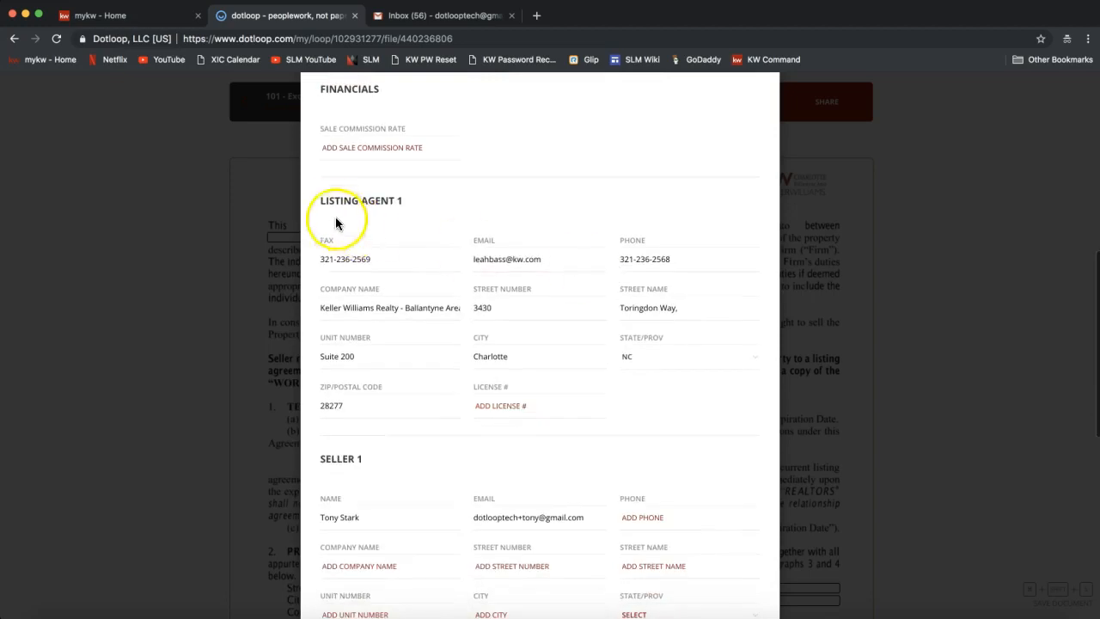
drag(321, 200, 432, 197)
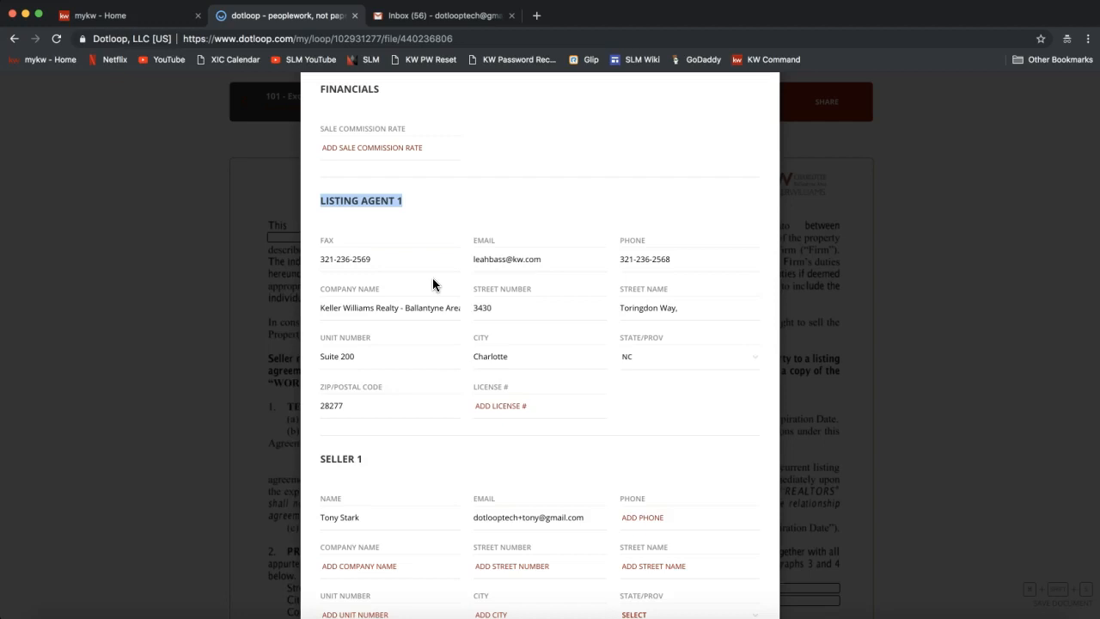
scroll(433, 280, down, 4)
scroll(433, 280, down, 10)
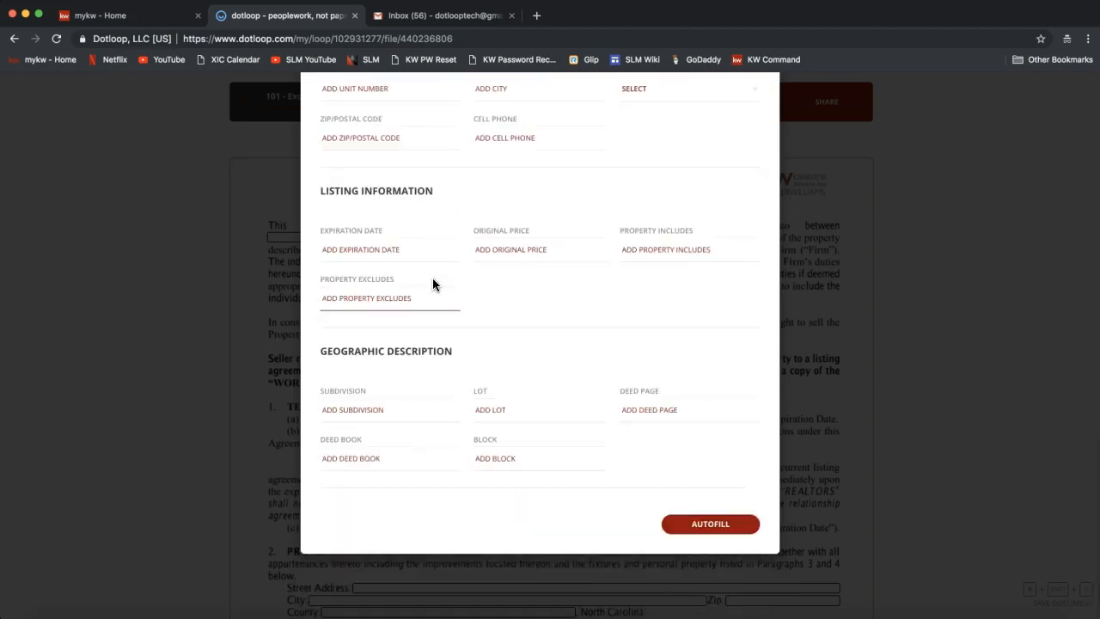
Apply autofill to the 101 agreement, filling 13 fields including seller, firm and property address.
click(707, 529)
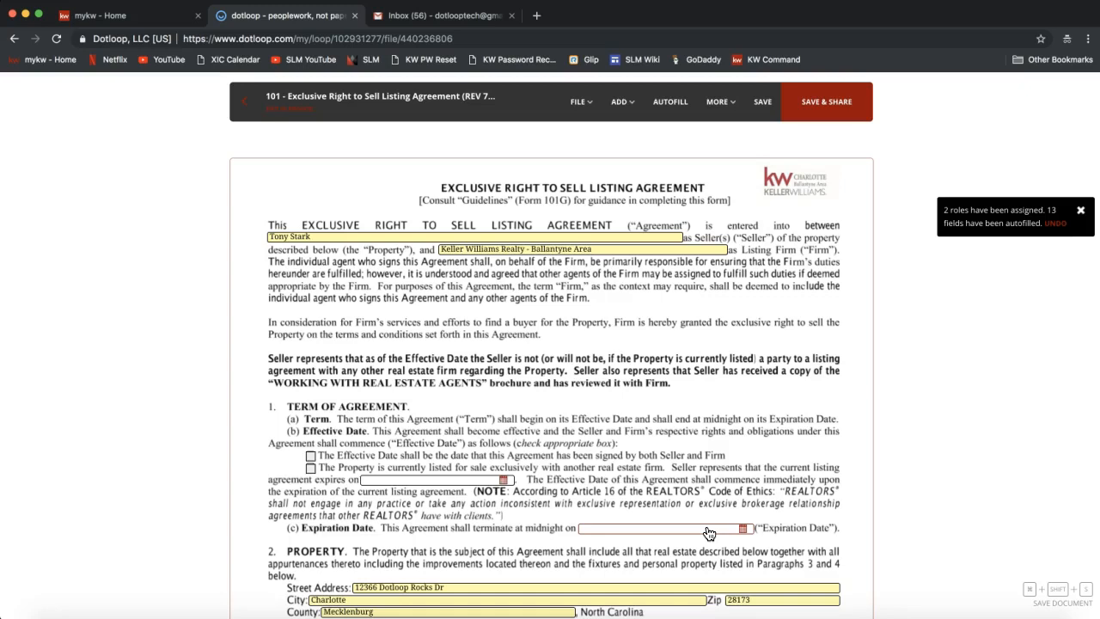
click(894, 361)
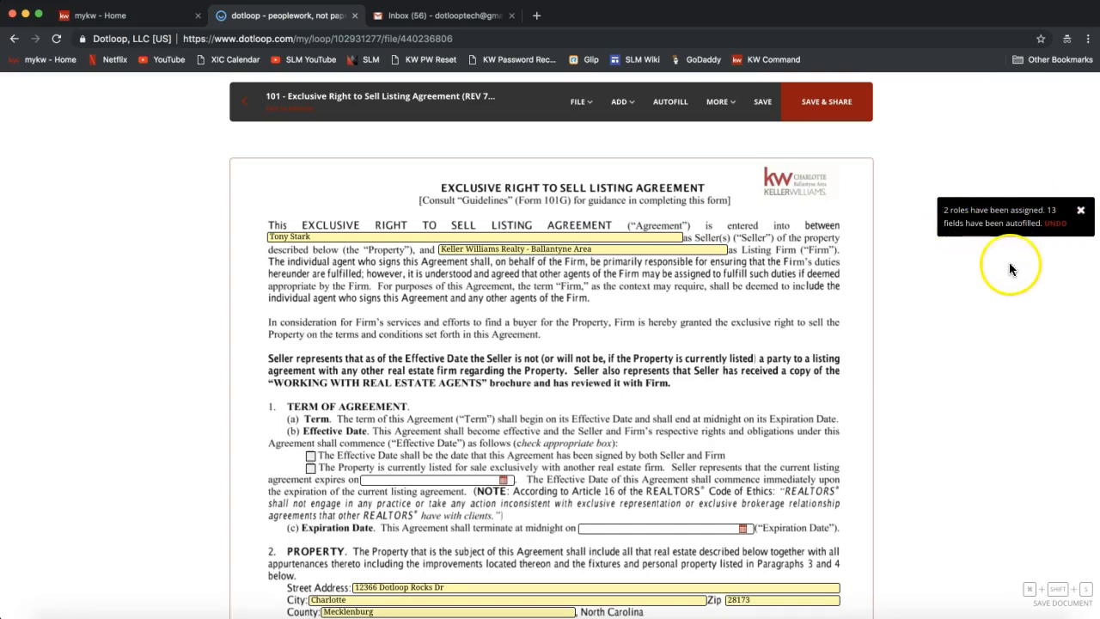
scroll(916, 316, down, 2)
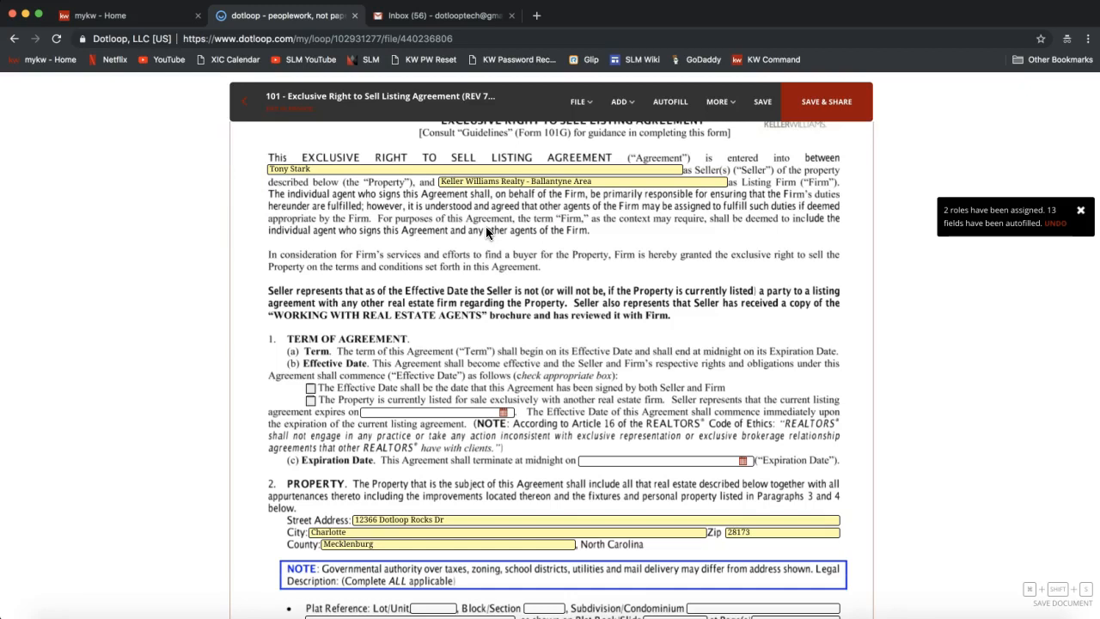
scroll(485, 226, down, 3)
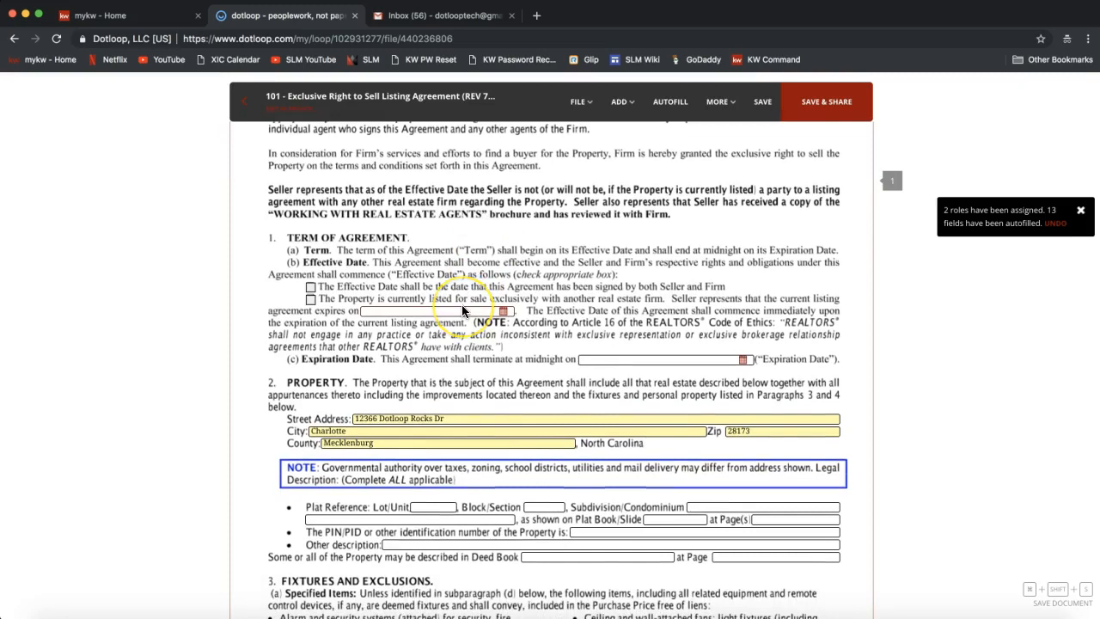
Append the second seller's name to the seller name line.
scroll(462, 311, up, 4)
click(330, 197)
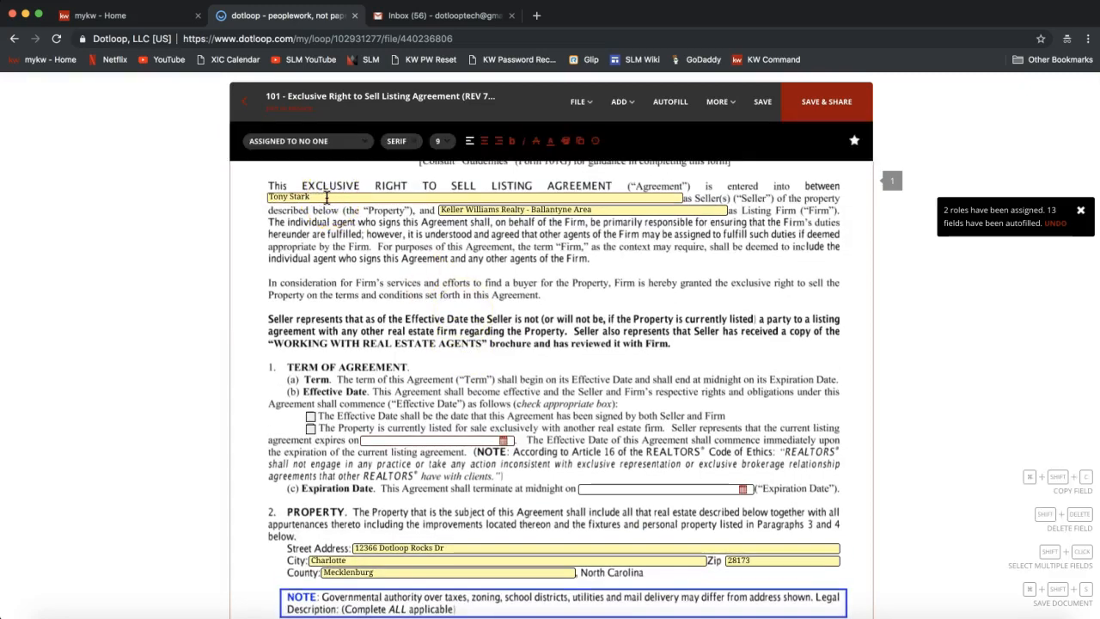
text(and Pepper Potts)
Complete the Street Address to read 12366 Dotloop Rocks Drive.
scroll(451, 338, down, 1)
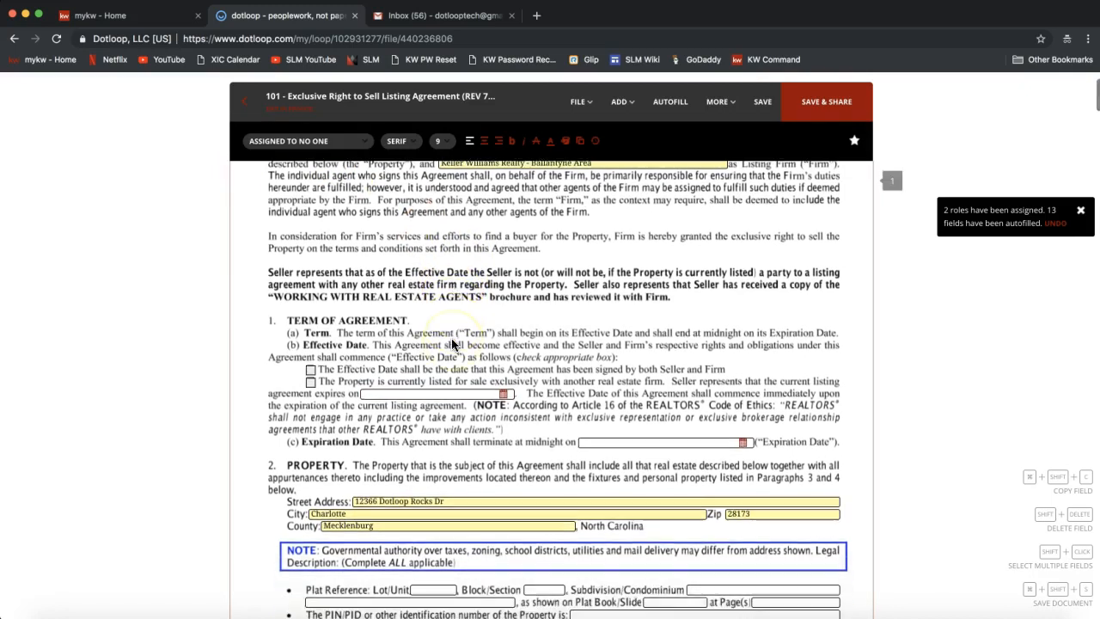
click(459, 500)
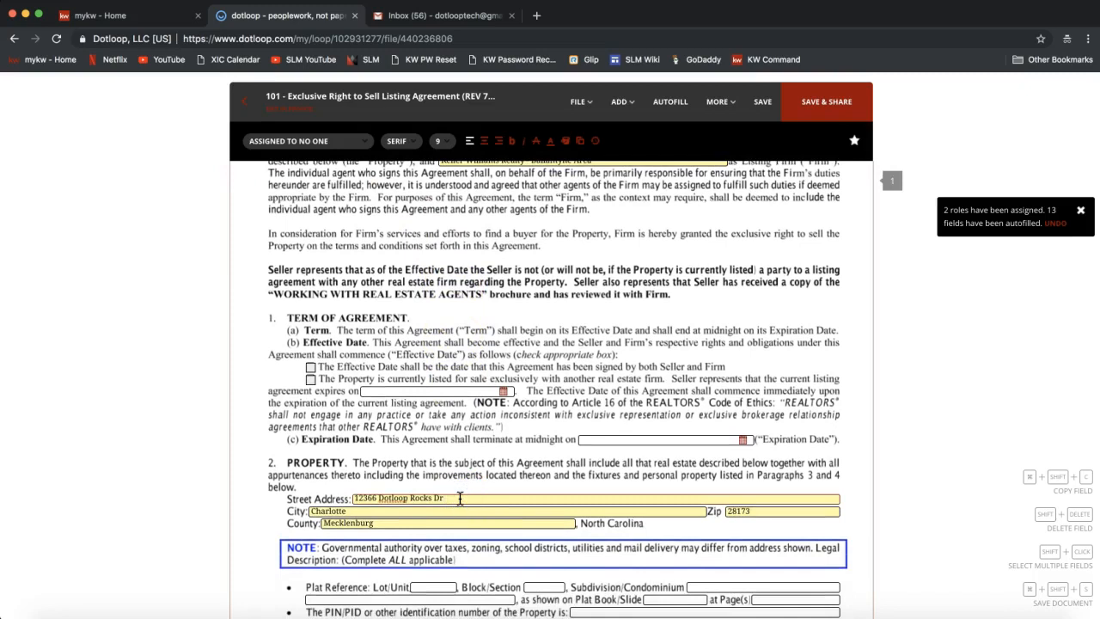
text(ive)
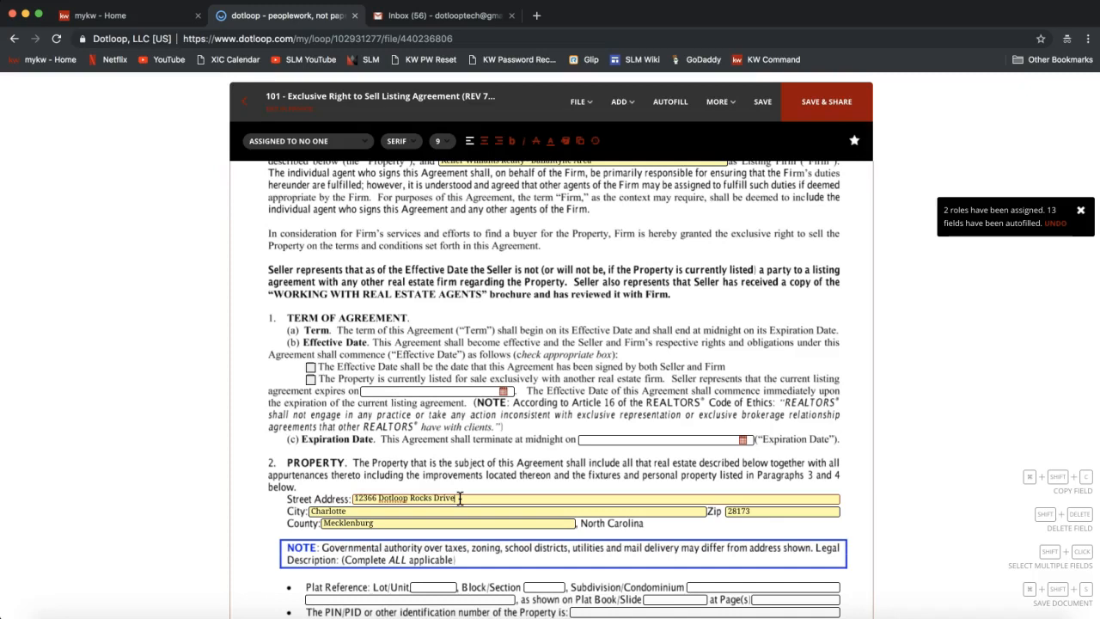
scroll(460, 498, up, 3)
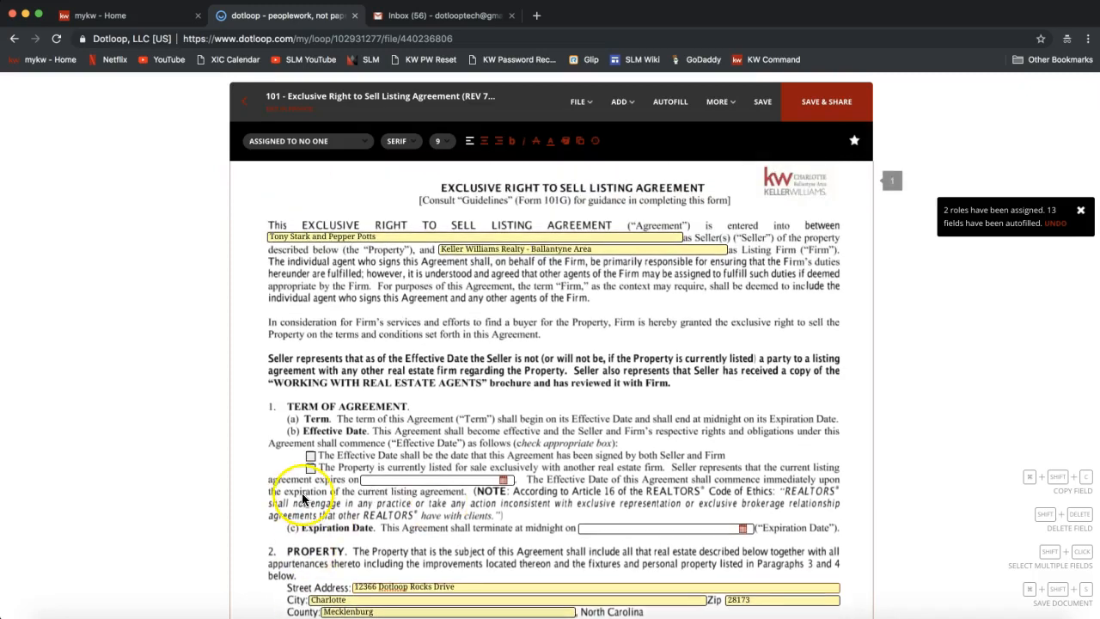
Check the box marking the property as currently listed with another firm.
click(310, 470)
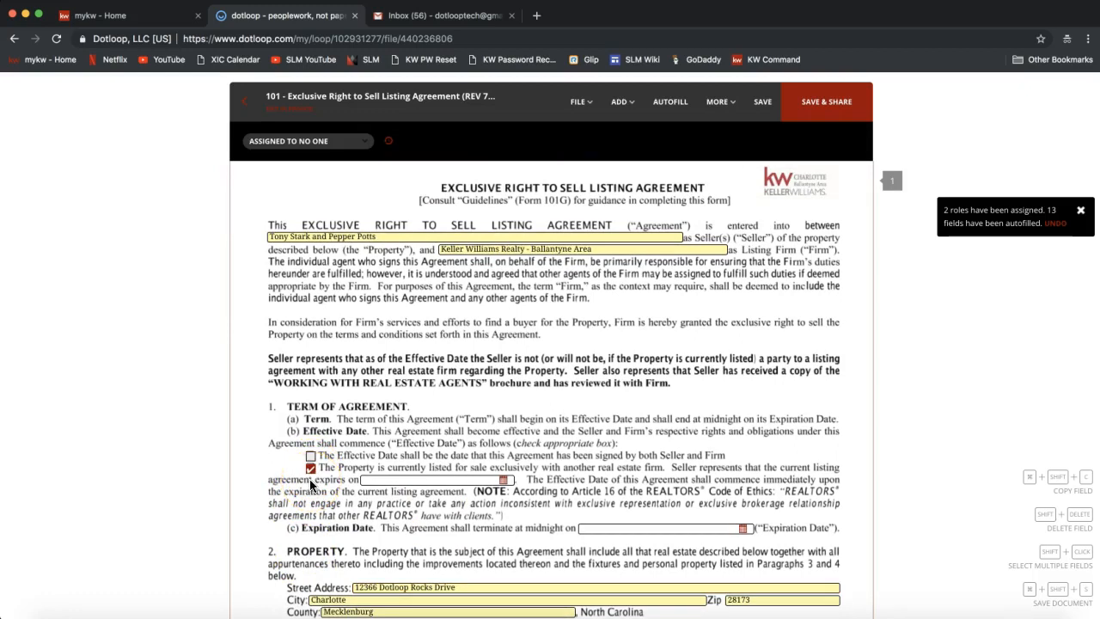
click(584, 458)
scroll(584, 456, down, 1)
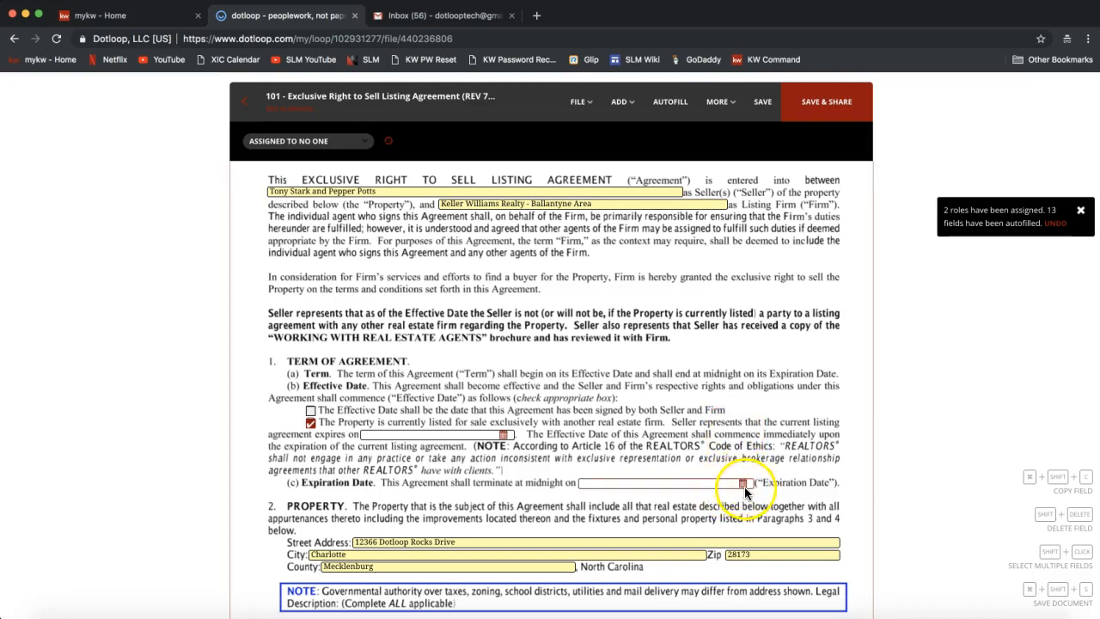
Set the Expiration Date to 08/07/2019 using the calendar.
click(696, 482)
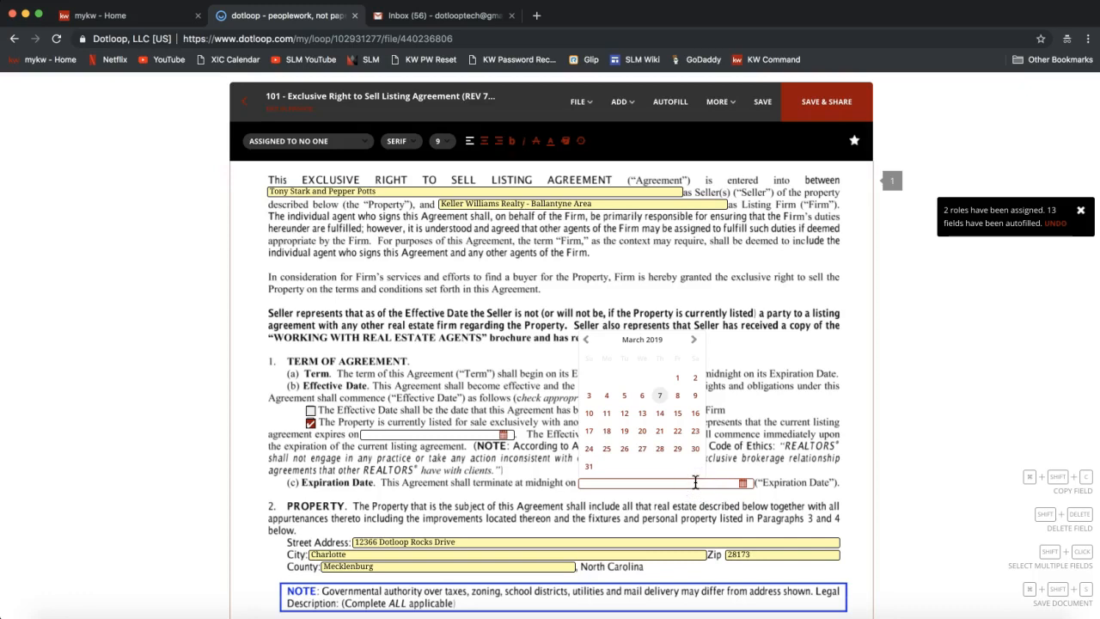
click(693, 341)
click(693, 341)
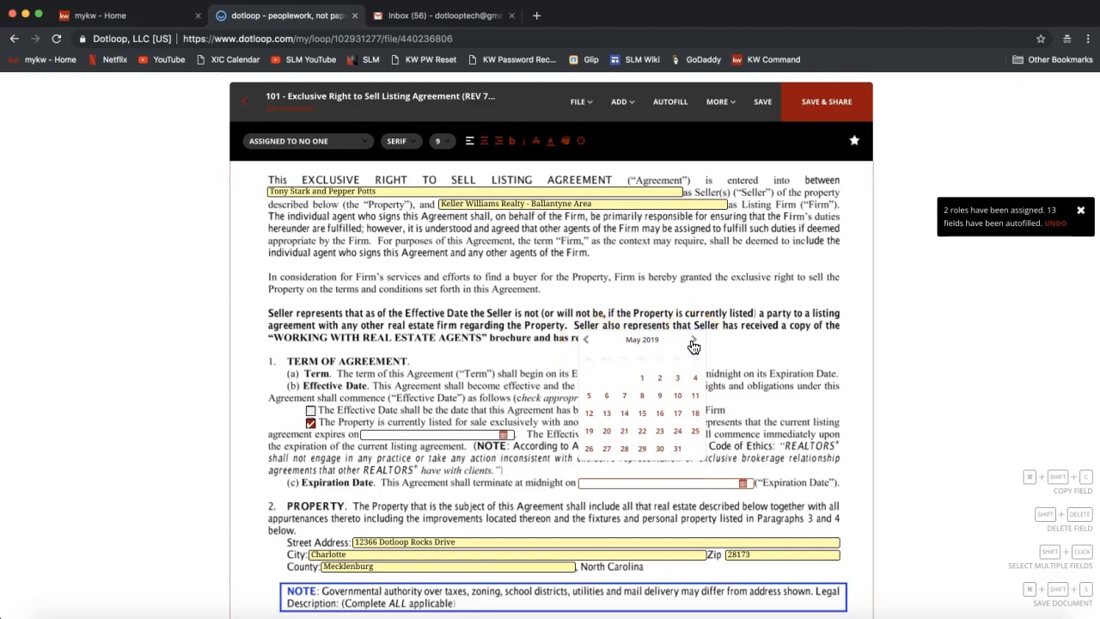
click(694, 341)
click(693, 341)
click(694, 341)
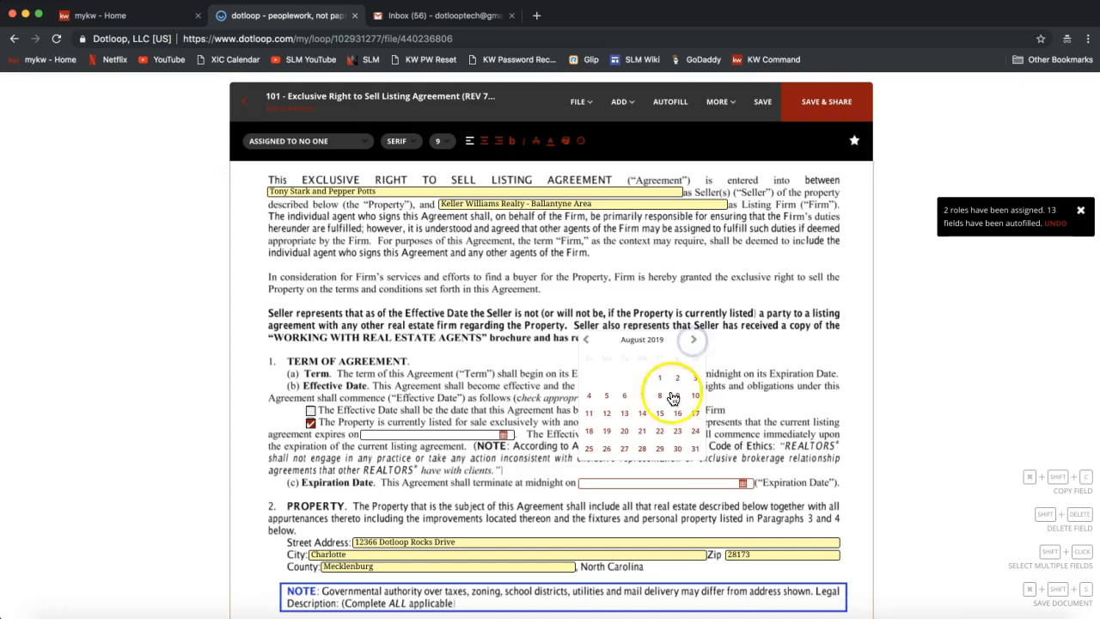
click(641, 396)
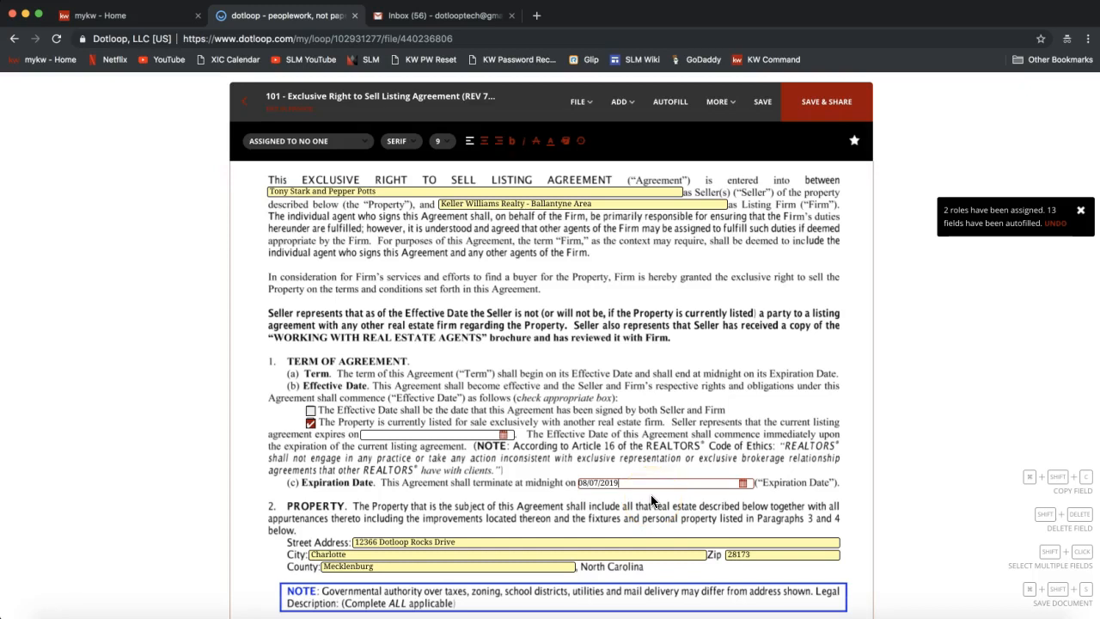
Scroll to the page 1 footer and select the TS seller-initials field.
scroll(651, 498, down, 3)
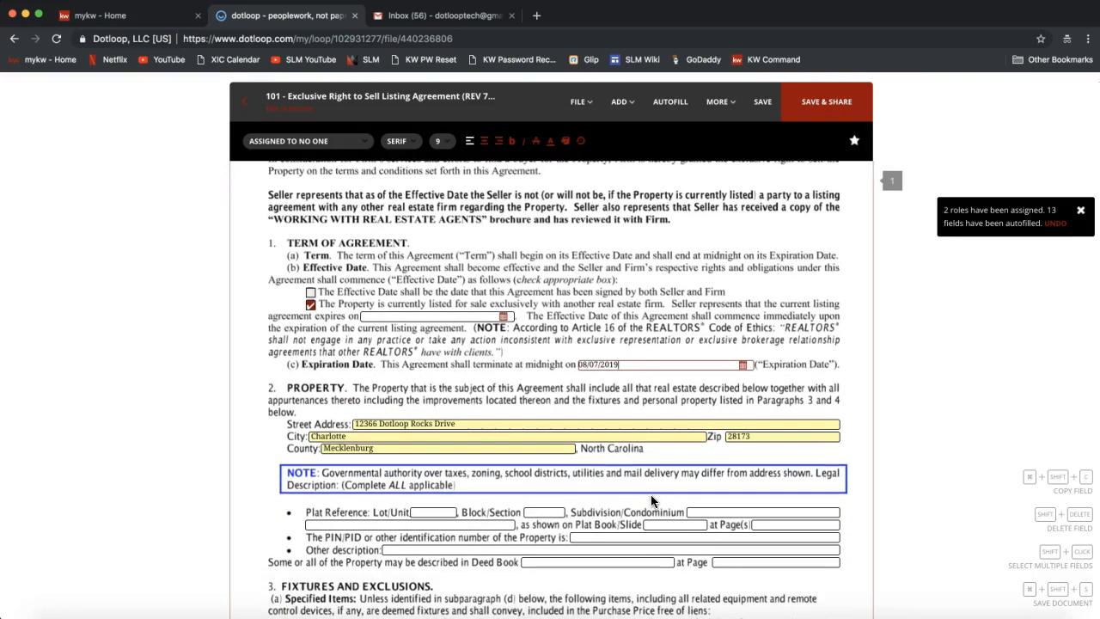
scroll(650, 501, down, 2)
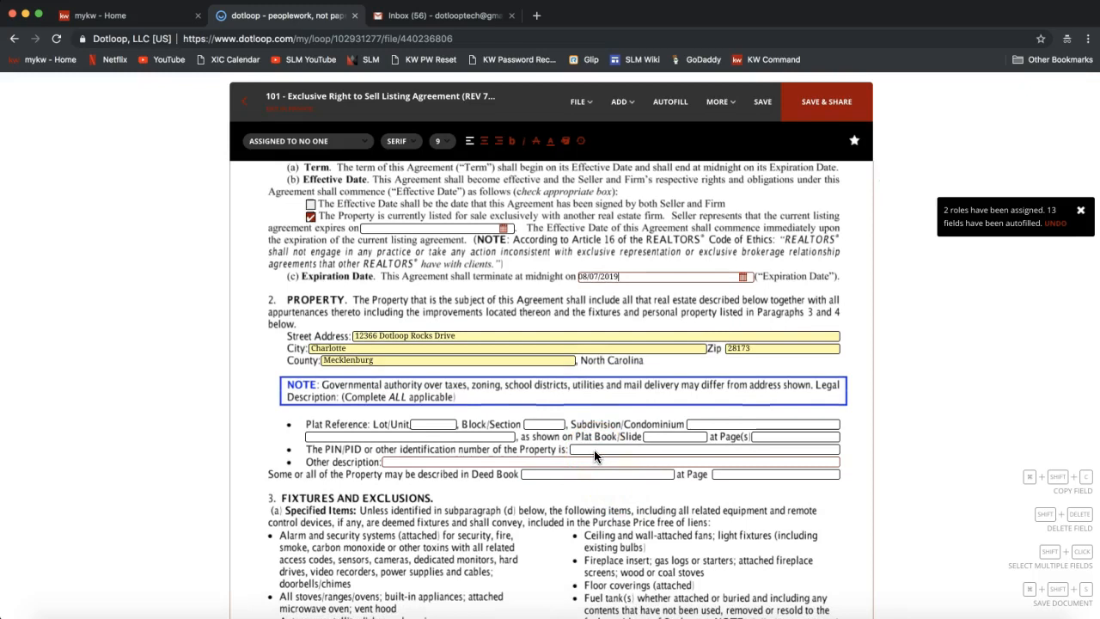
scroll(595, 456, down, 4)
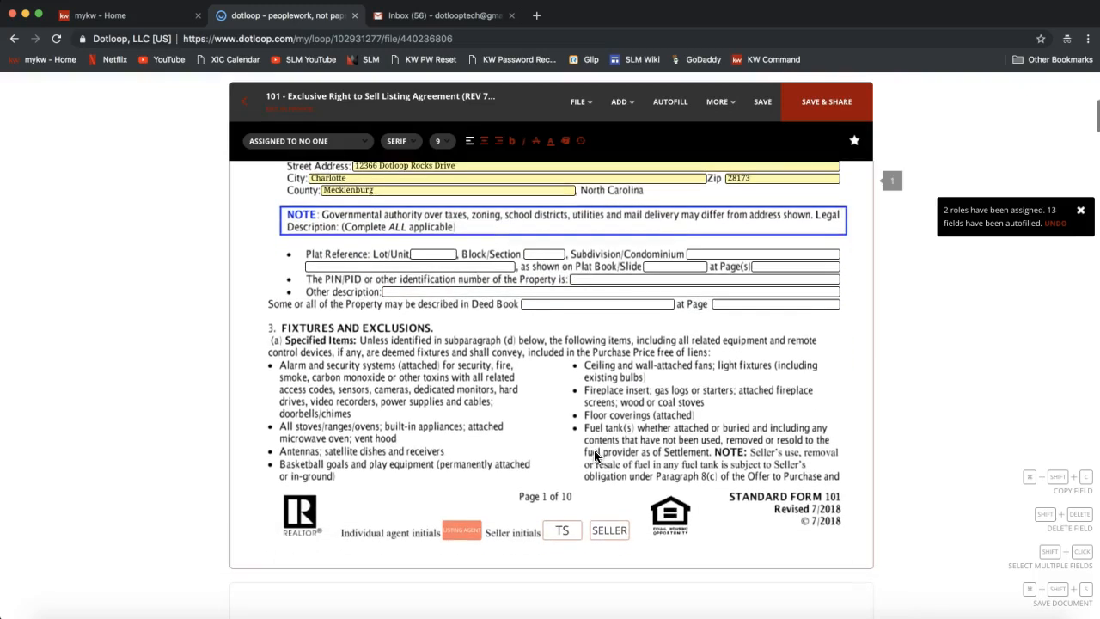
click(562, 554)
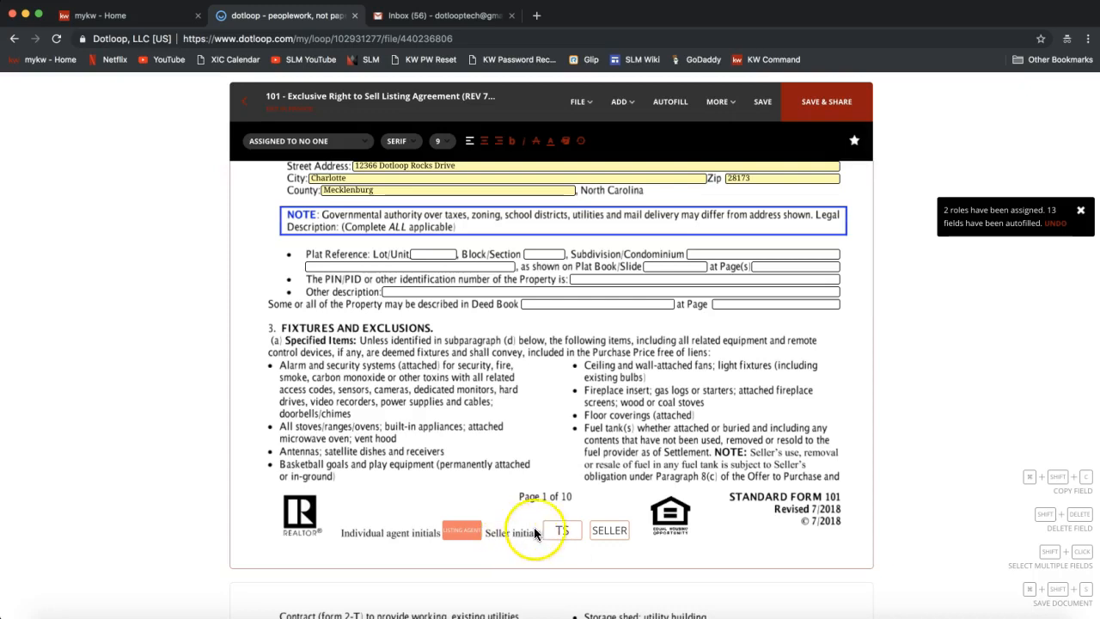
click(556, 530)
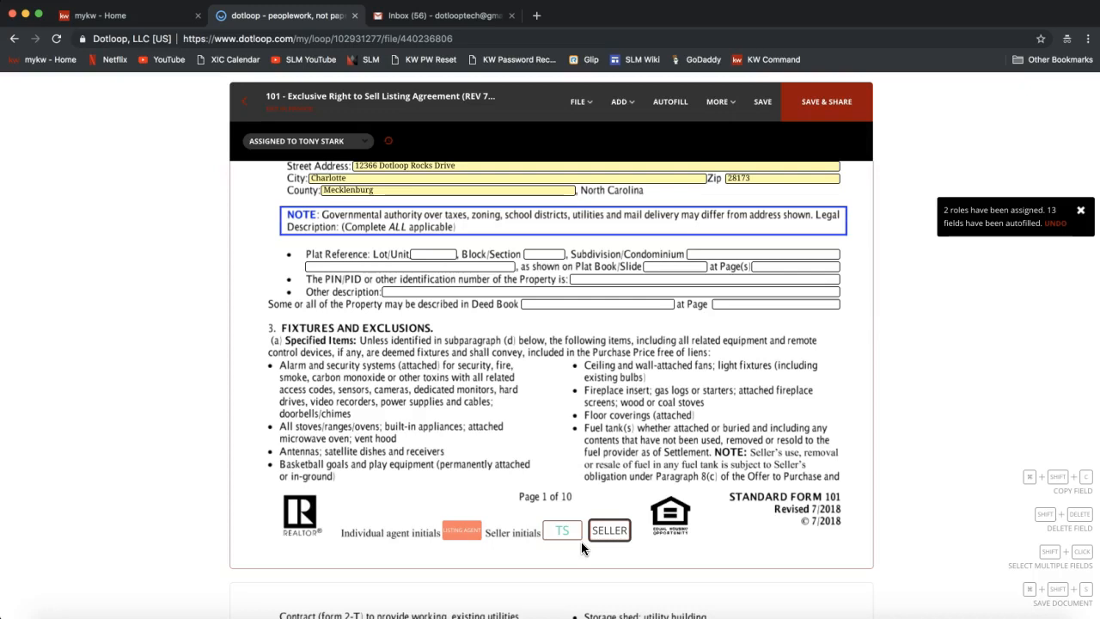
click(564, 537)
click(559, 534)
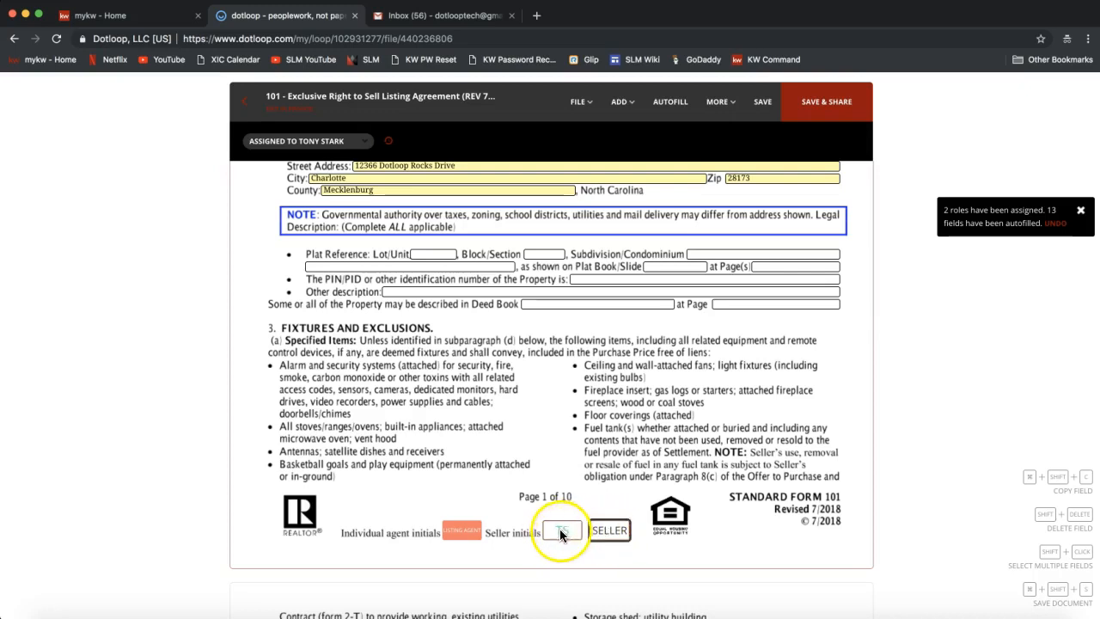
click(668, 110)
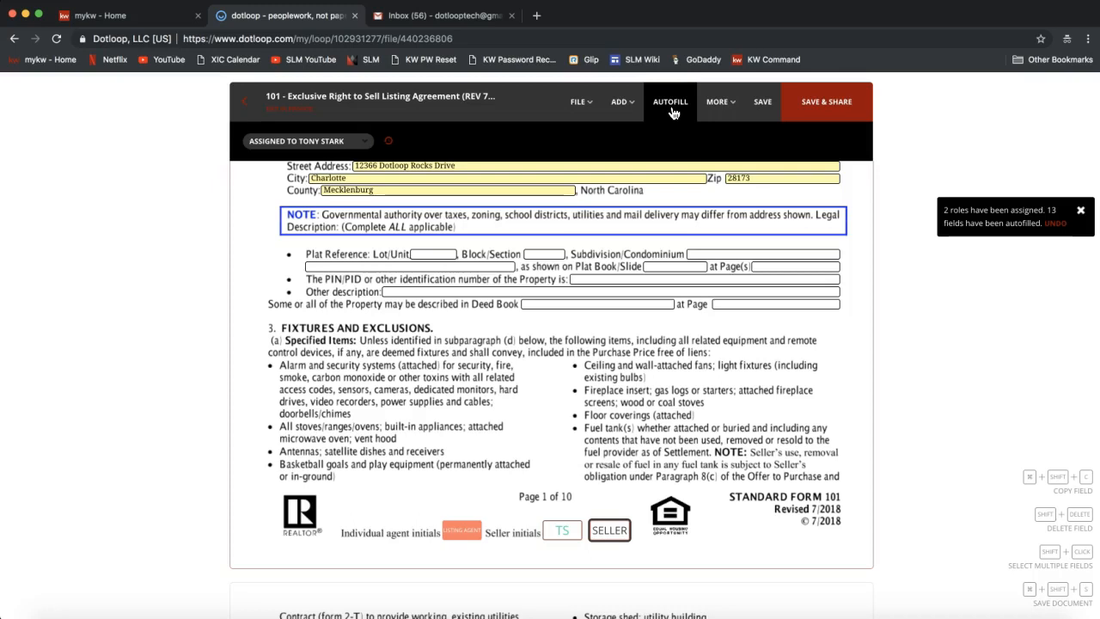
click(559, 528)
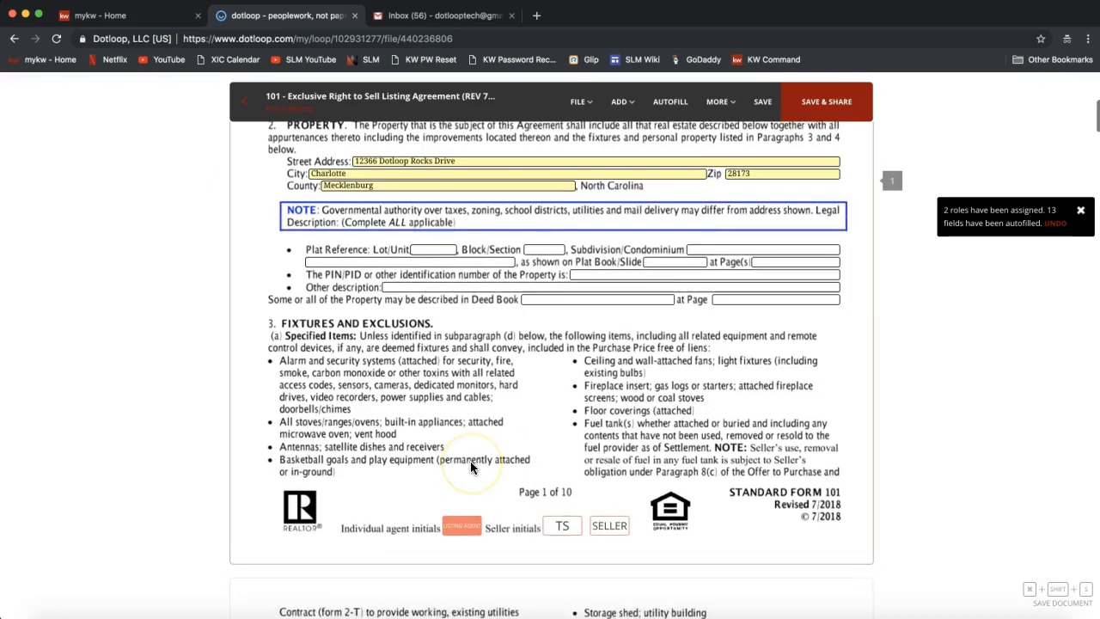
scroll(471, 466, up, 1)
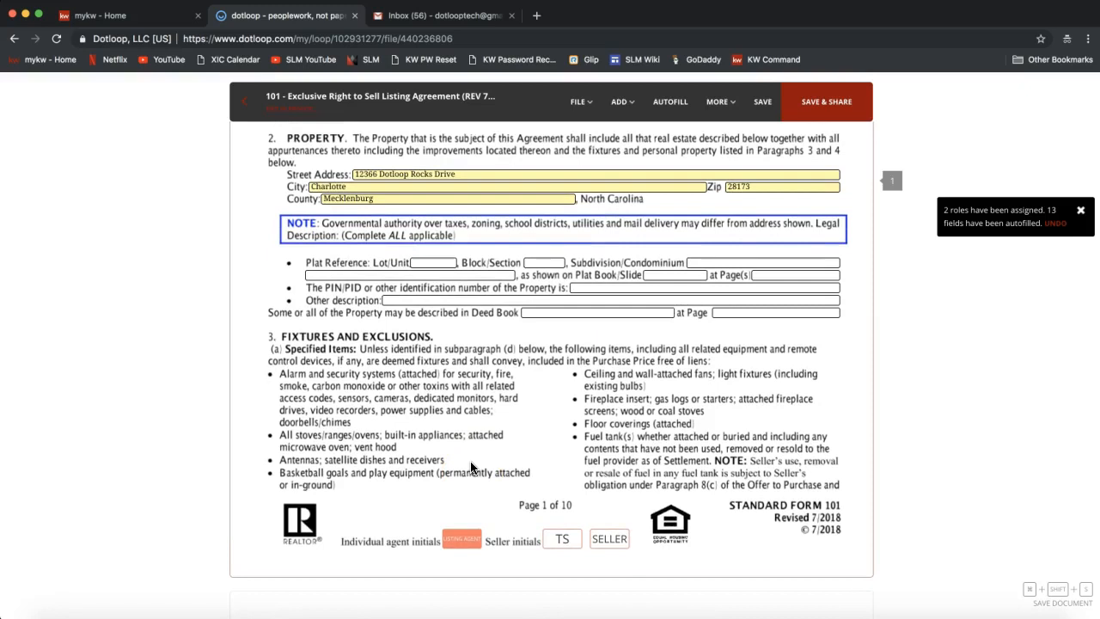
Adopt the agent's signature and initials, confirming name and initials, and stamp page 1's agent initials box.
click(453, 550)
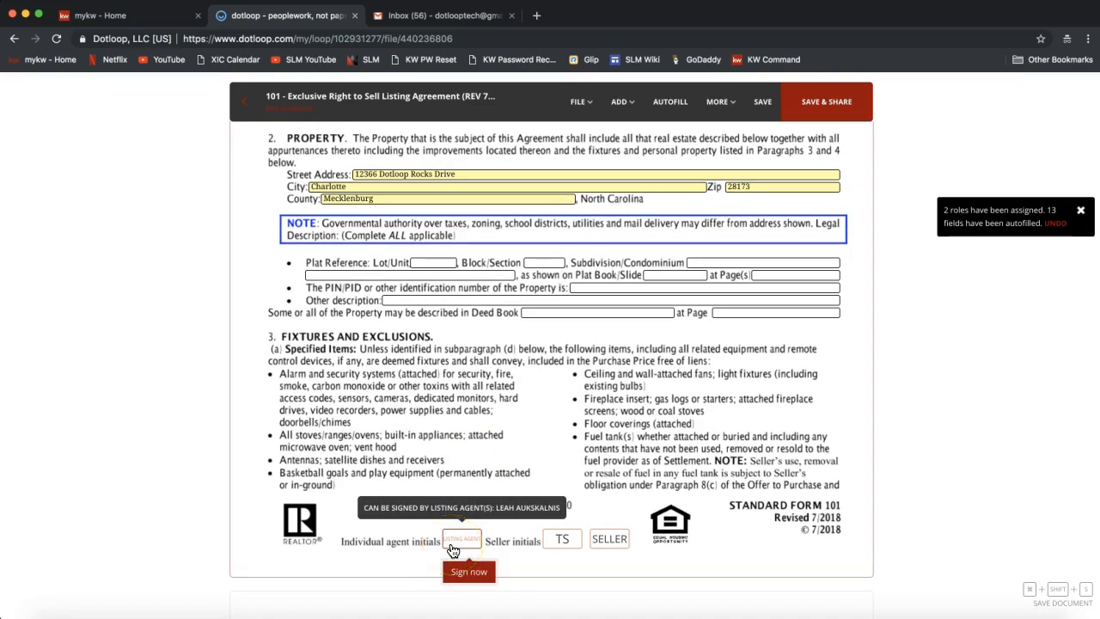
click(467, 569)
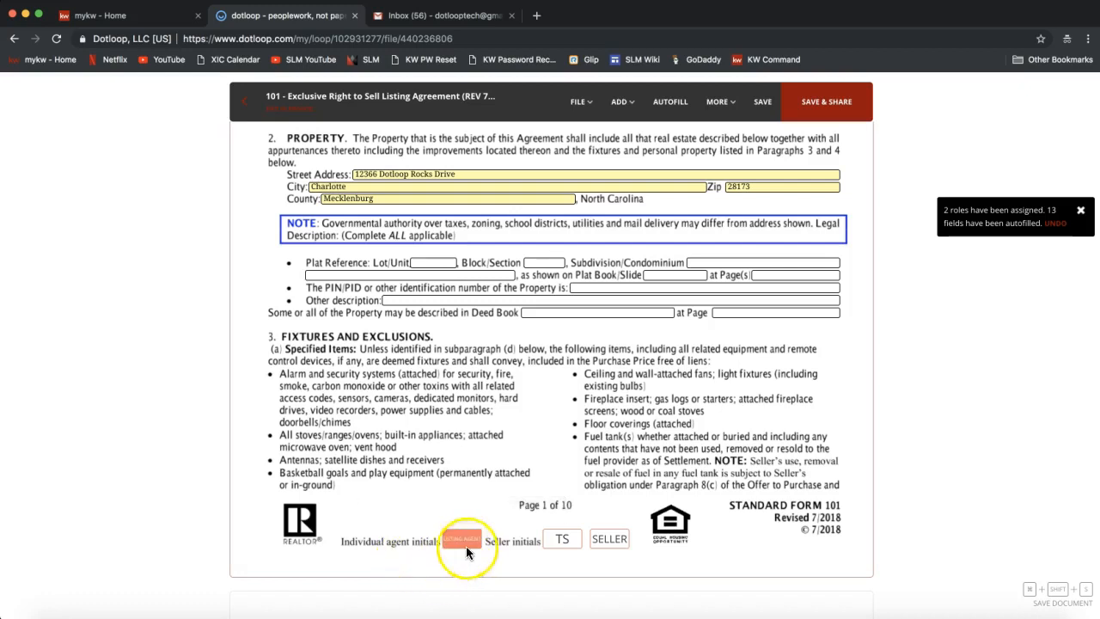
click(469, 577)
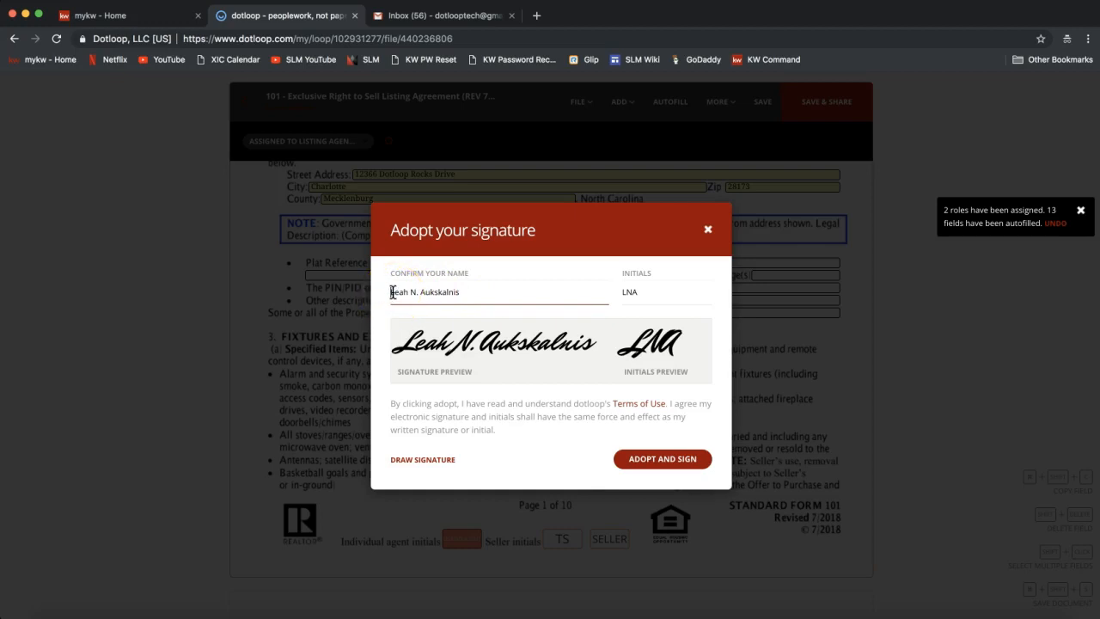
drag(418, 292, 486, 290)
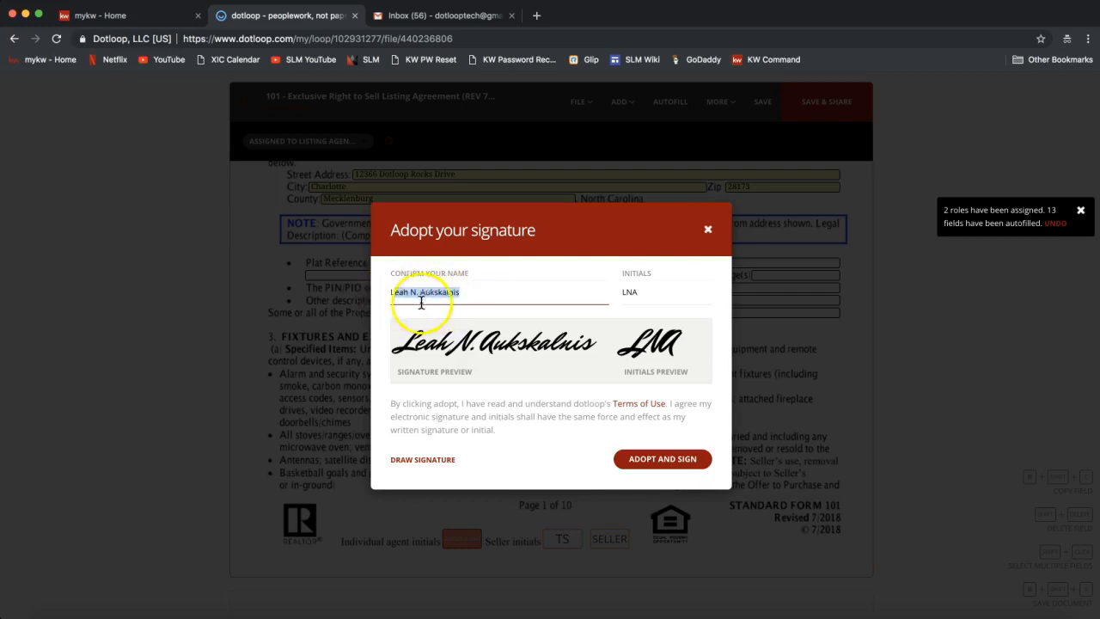
click(662, 293)
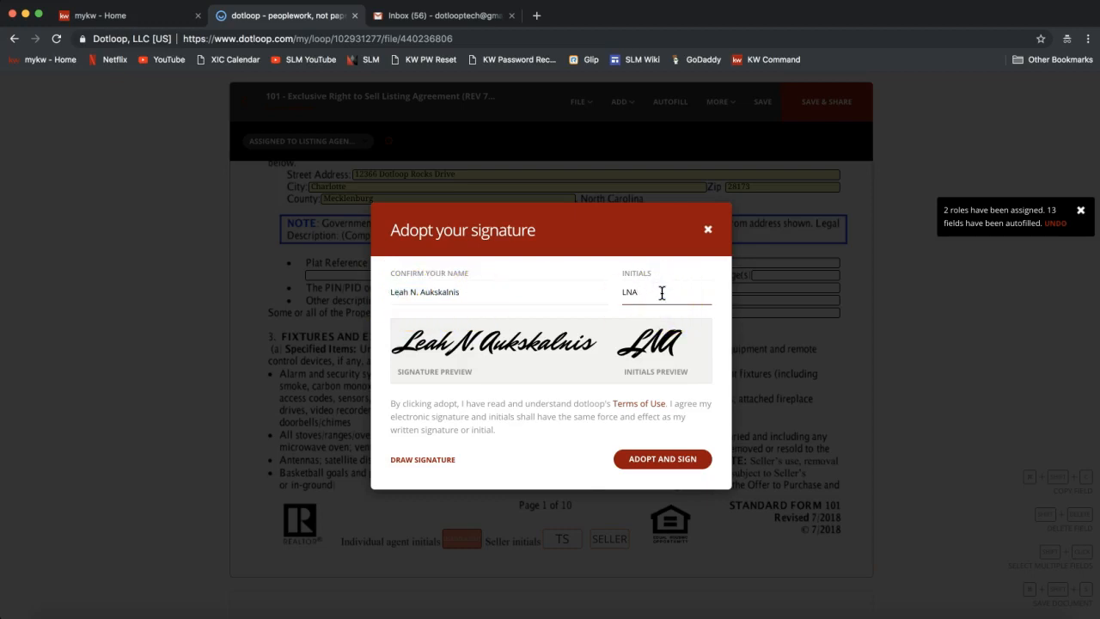
click(438, 308)
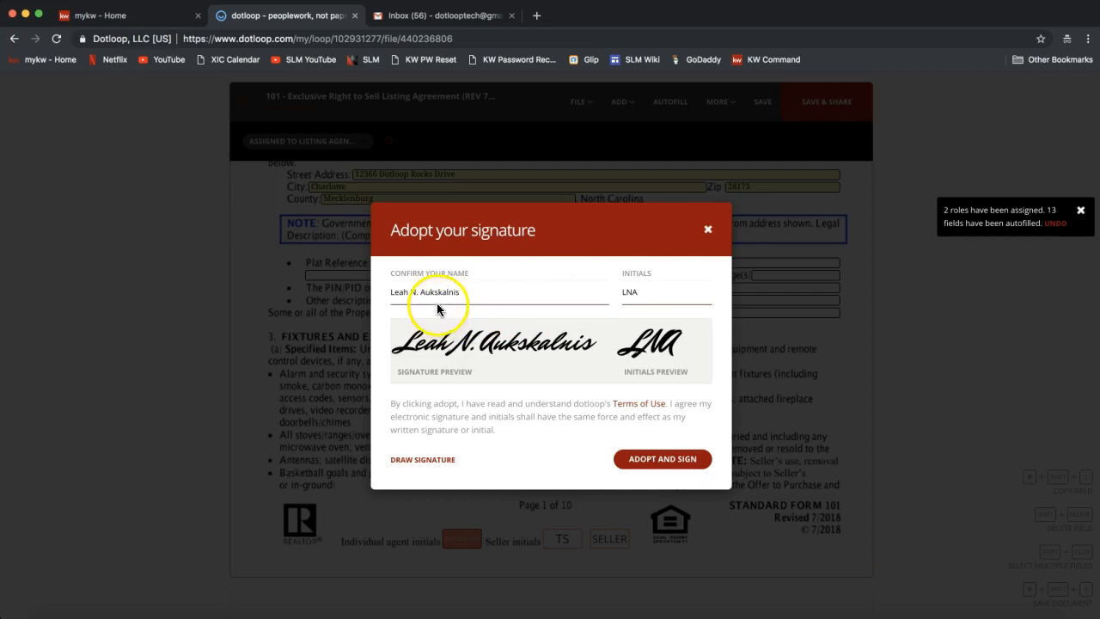
click(414, 299)
click(639, 288)
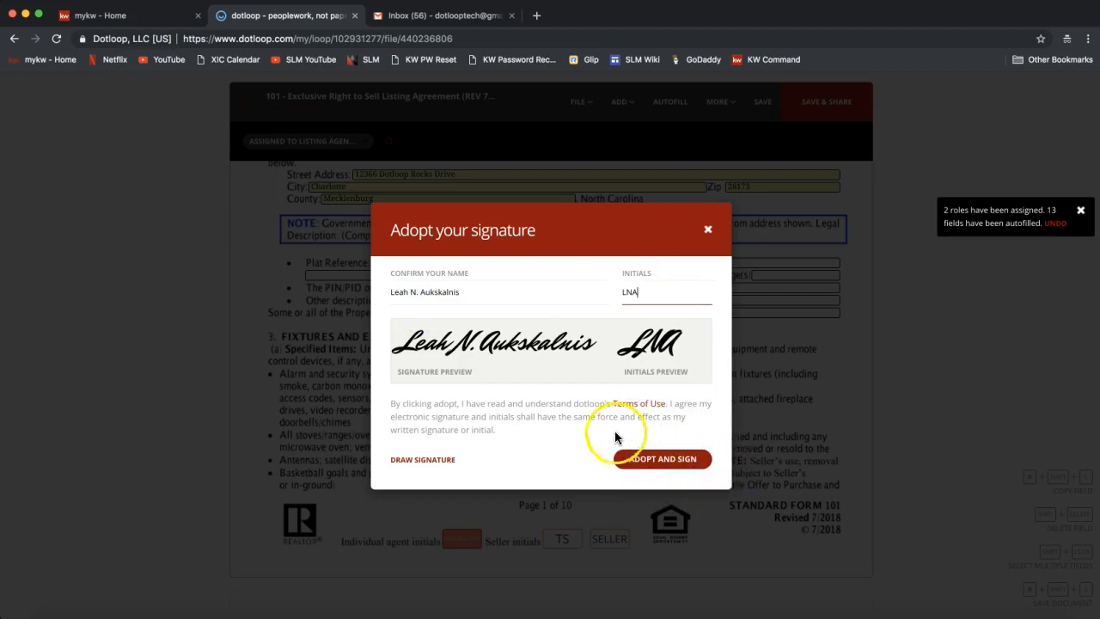
click(661, 461)
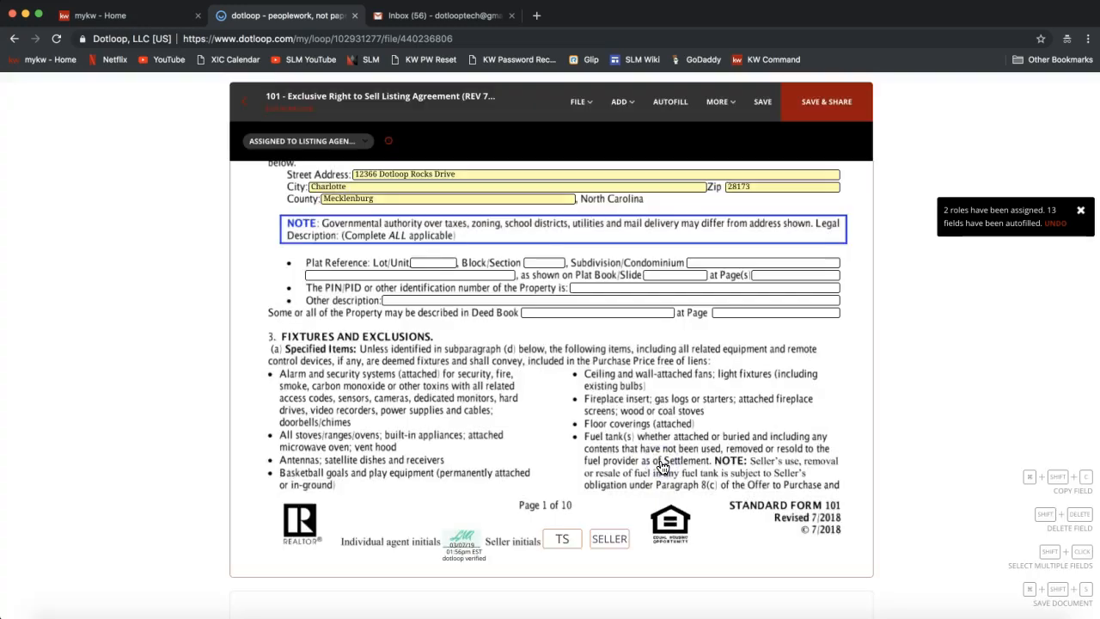
Sign the agent initials box on page 2.
scroll(533, 433, down, 1)
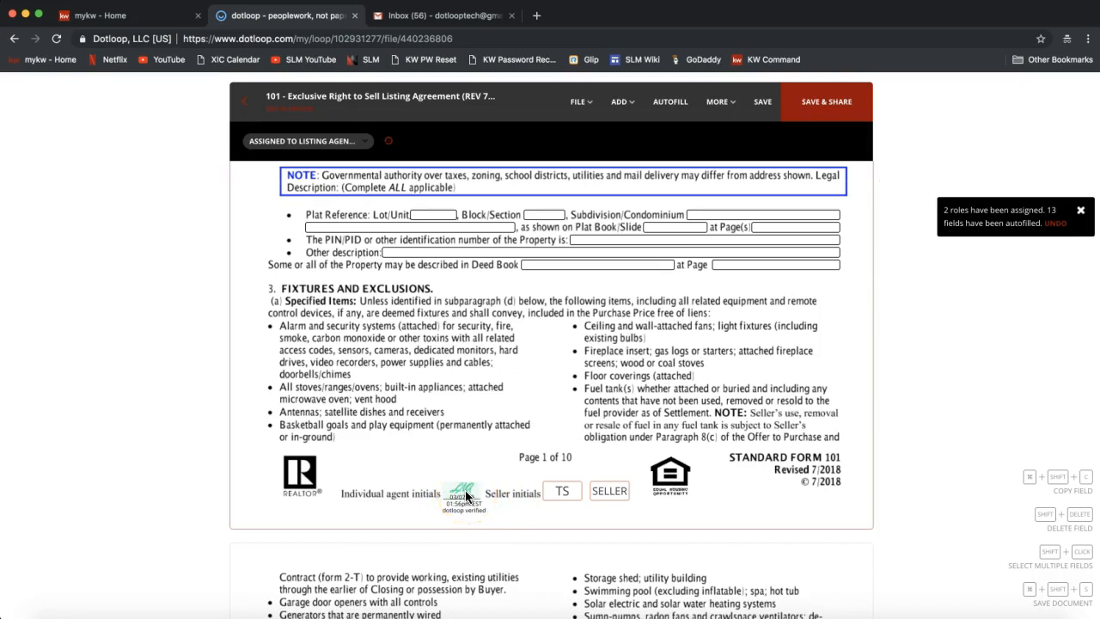
click(459, 496)
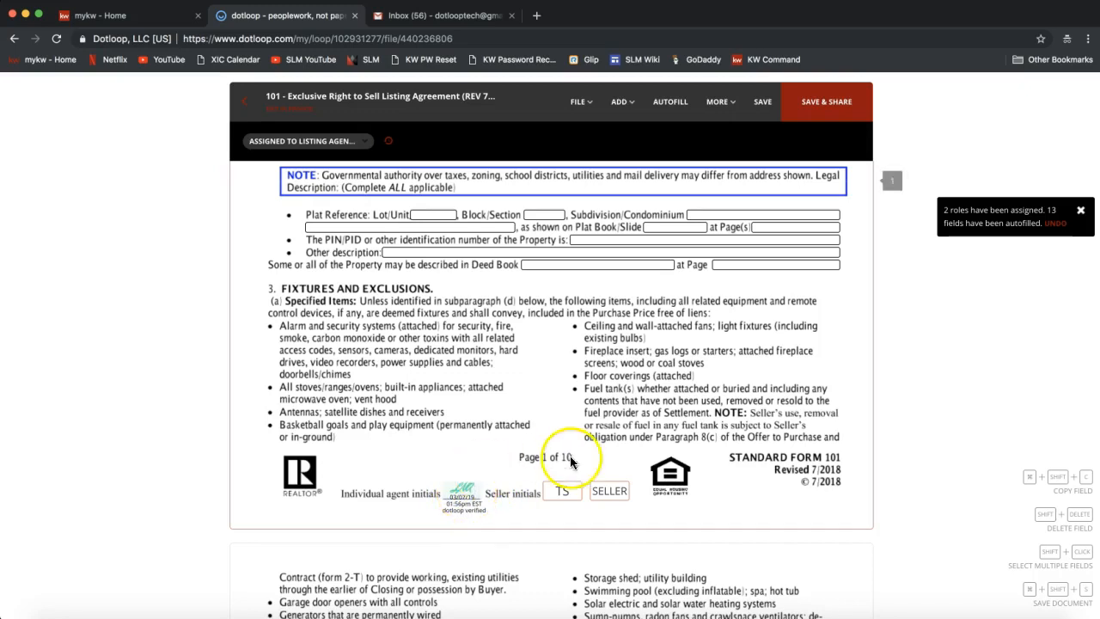
click(569, 493)
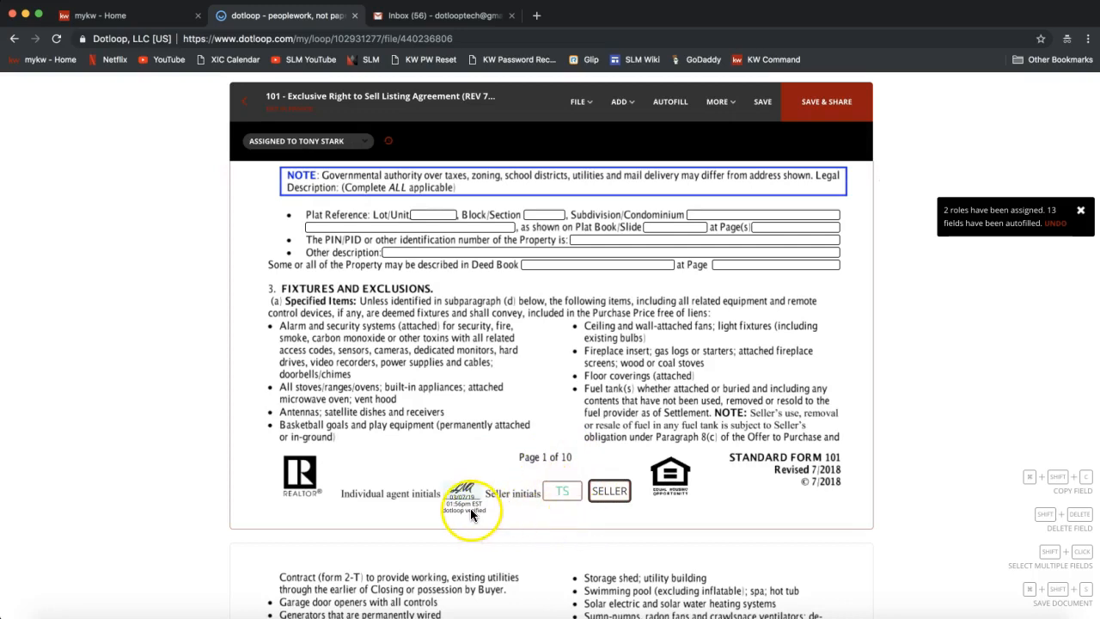
scroll(471, 513, down, 10)
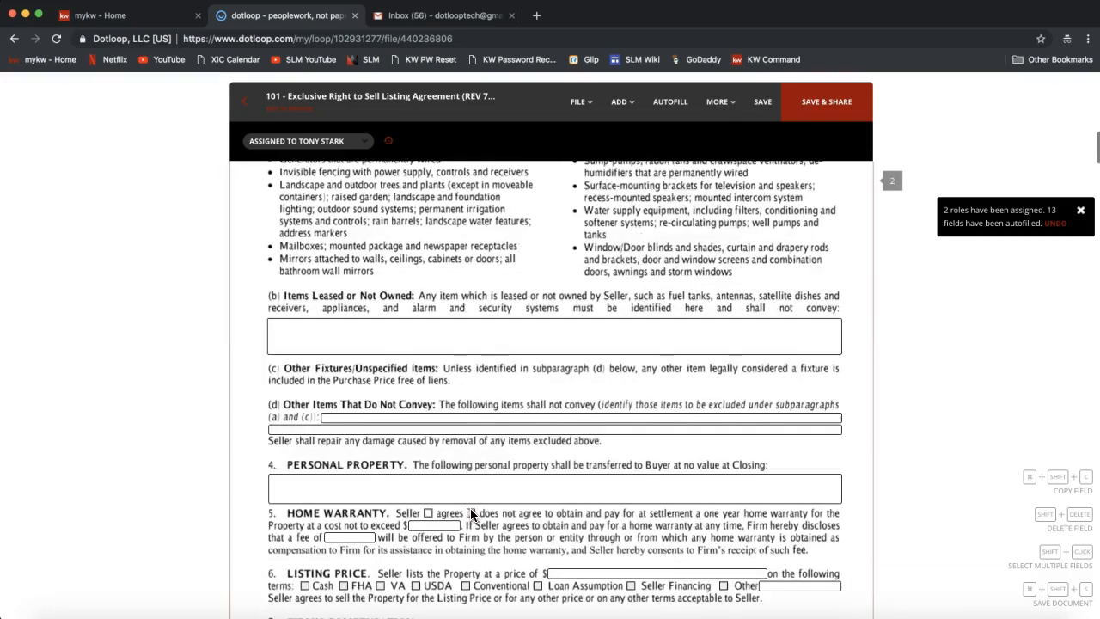
click(451, 534)
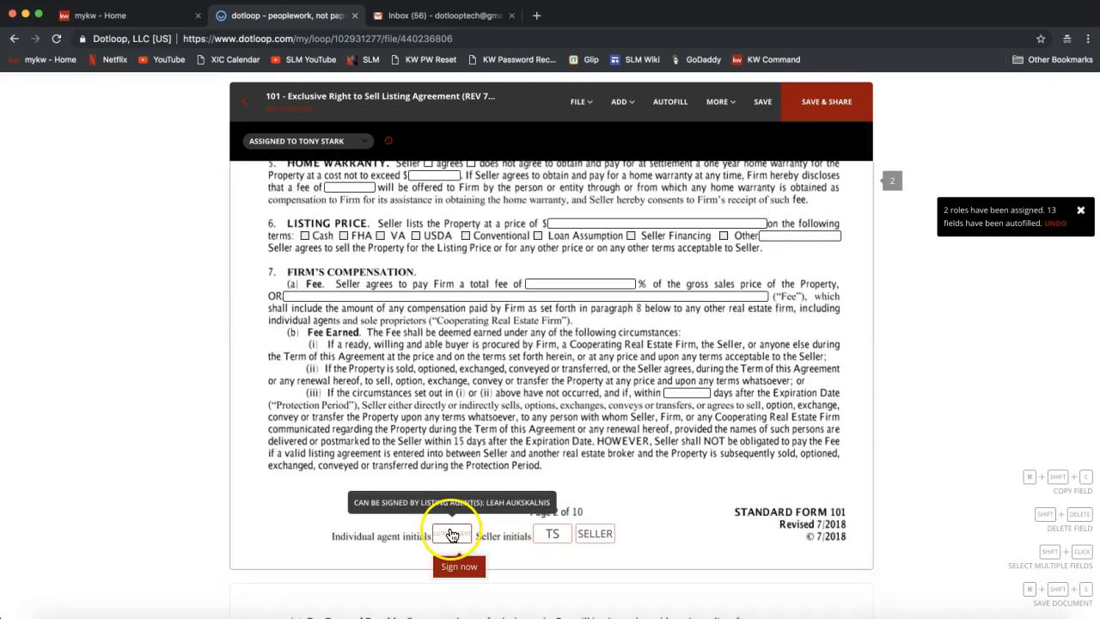
click(455, 563)
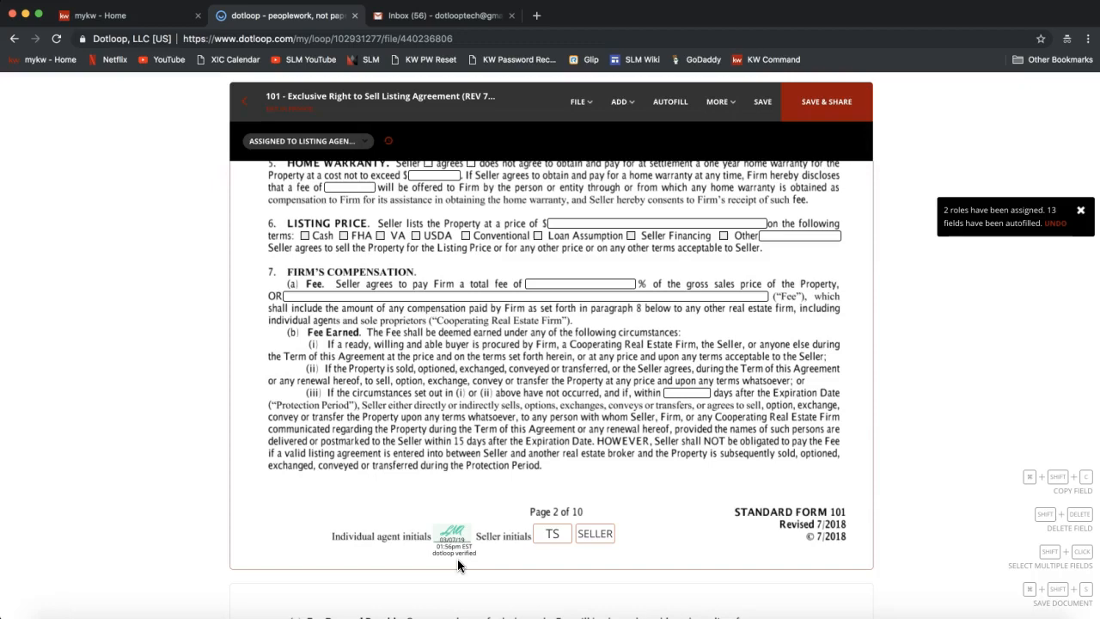
Sign the page 3 agent initials, then bring up page 10's signature block.
scroll(457, 558, down, 10)
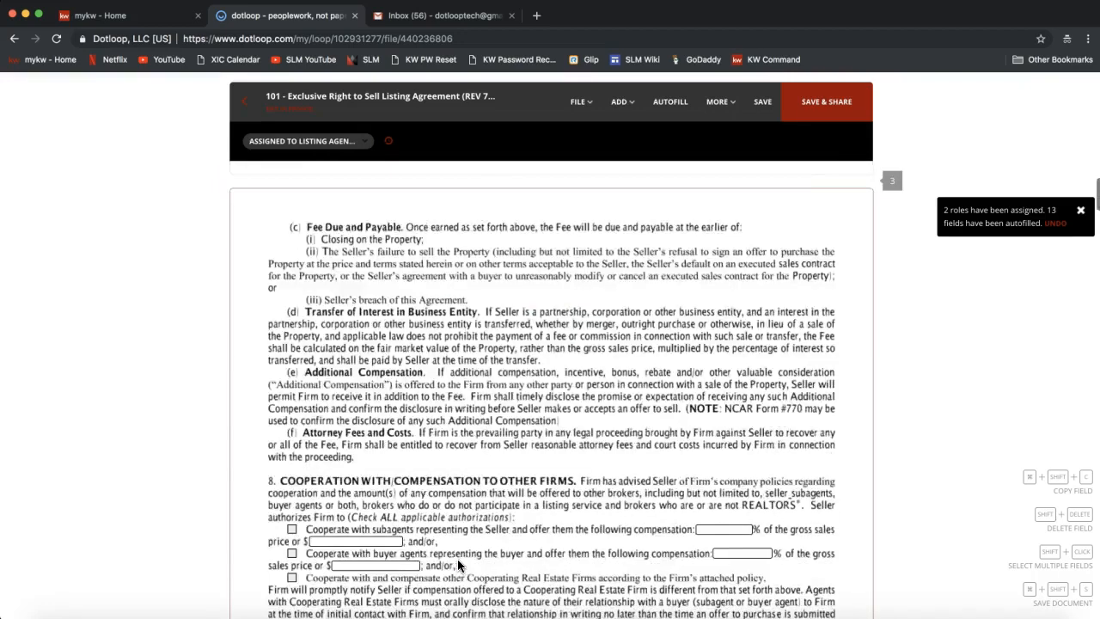
click(462, 499)
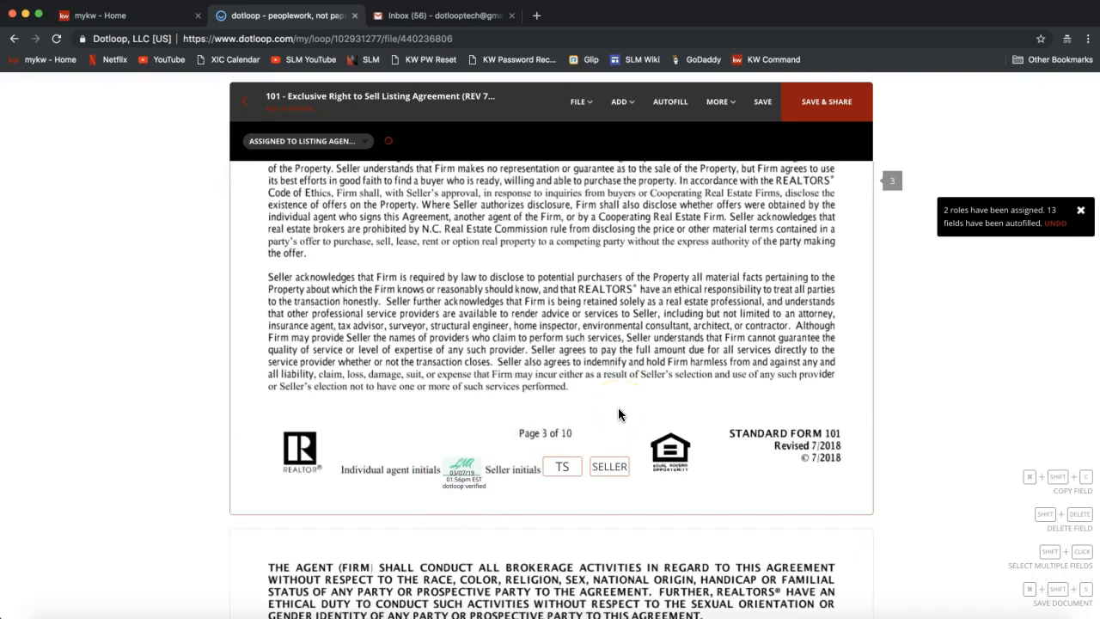
scroll(618, 414, down, 15)
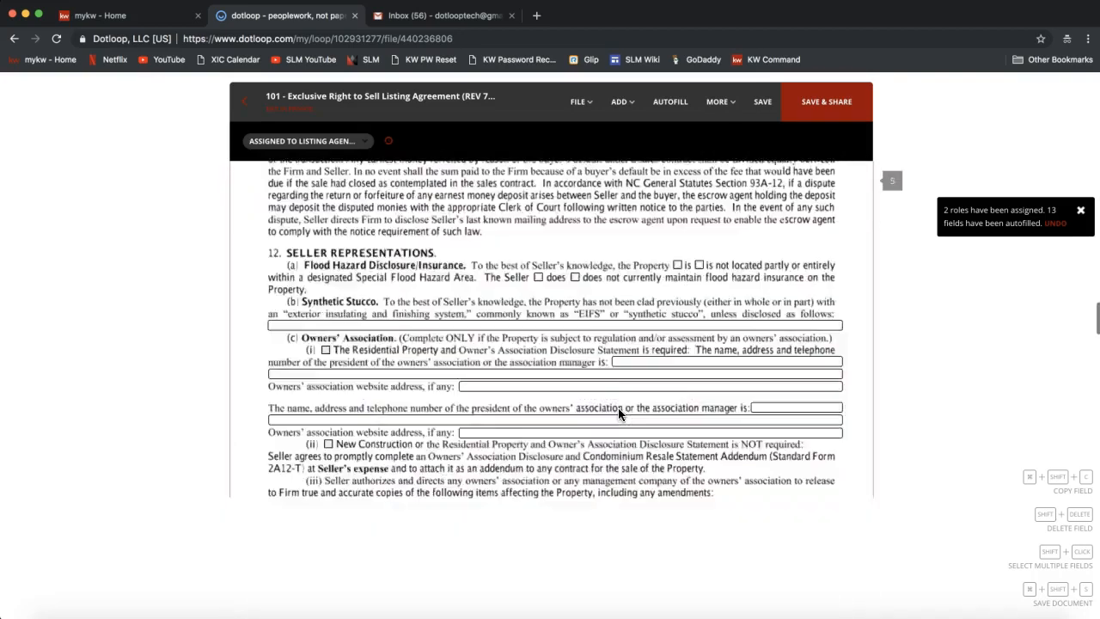
scroll(618, 414, down, 15)
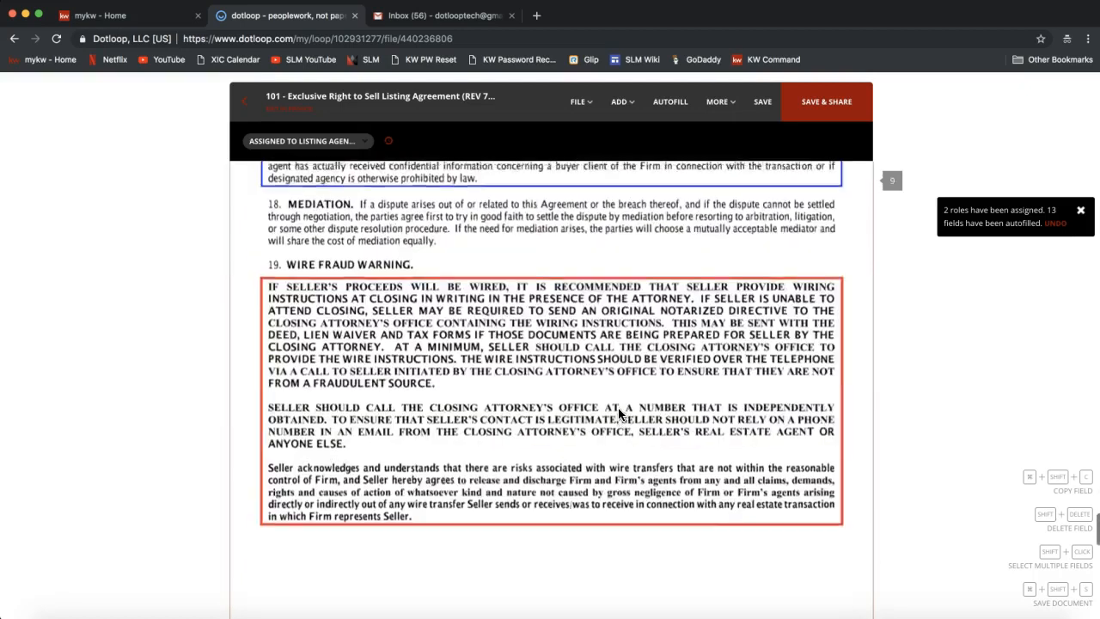
scroll(618, 414, down, 5)
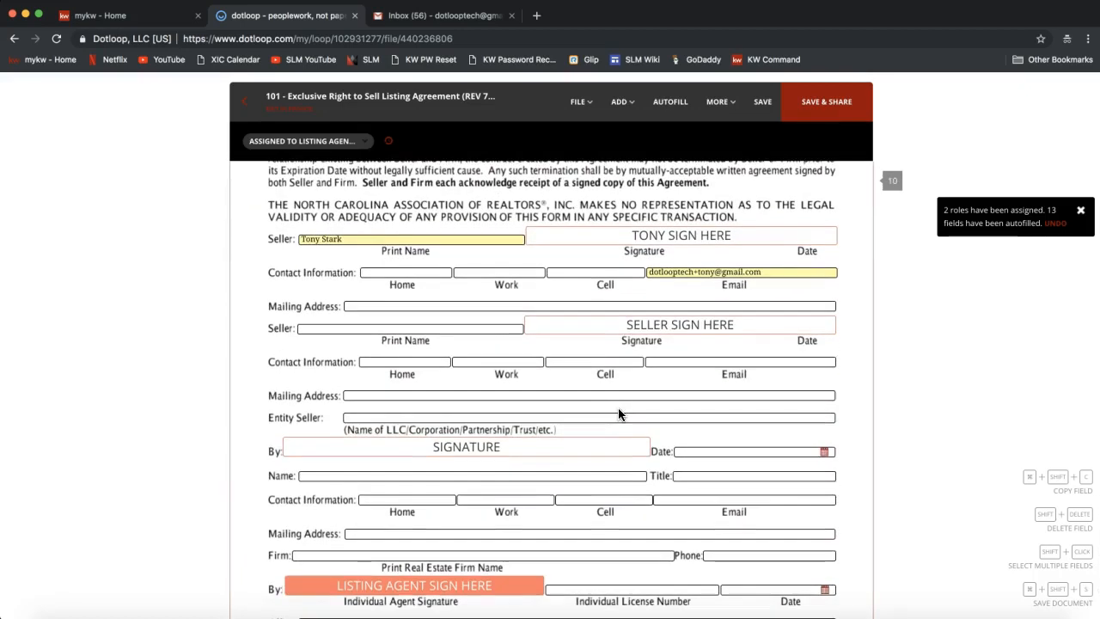
scroll(618, 414, down, 1)
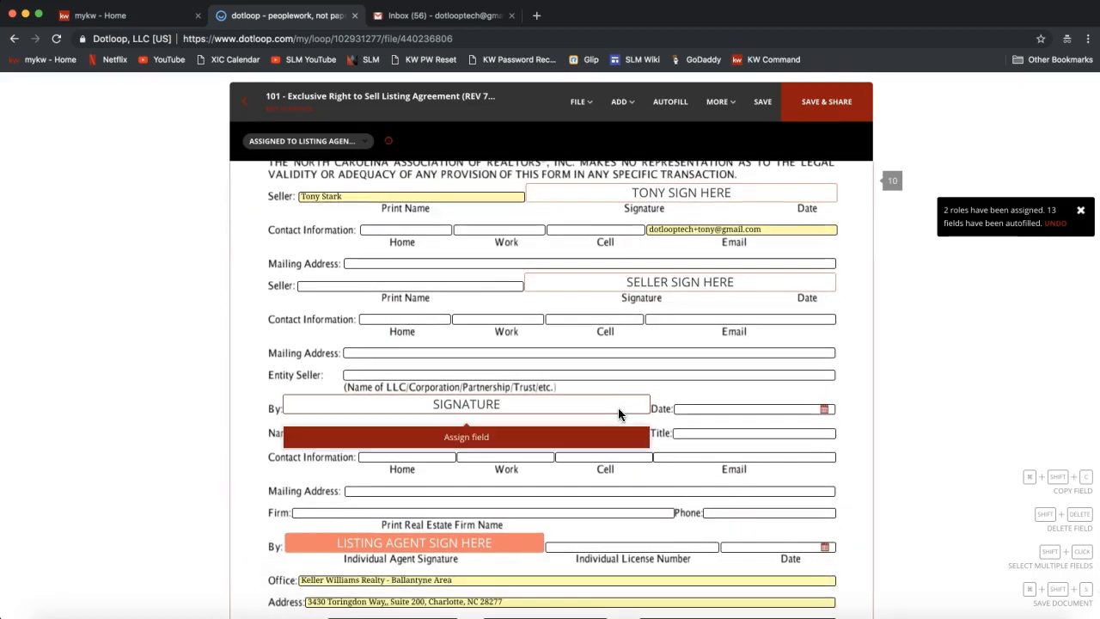
Select the two seller signature fields, then the listing agent's Sign Here field on page 10.
click(749, 283)
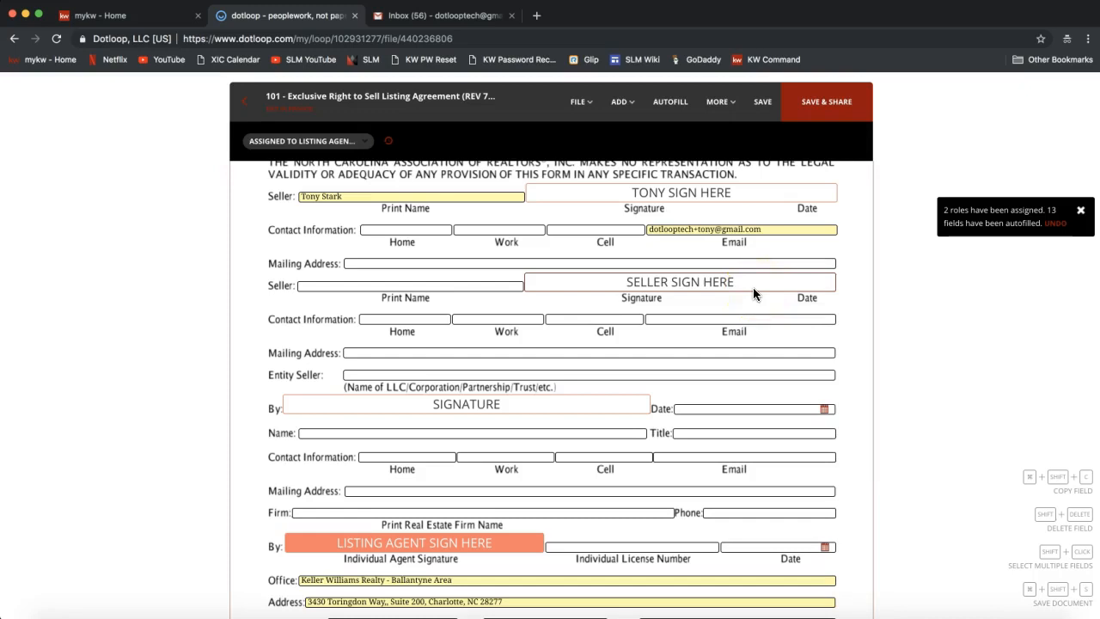
click(625, 212)
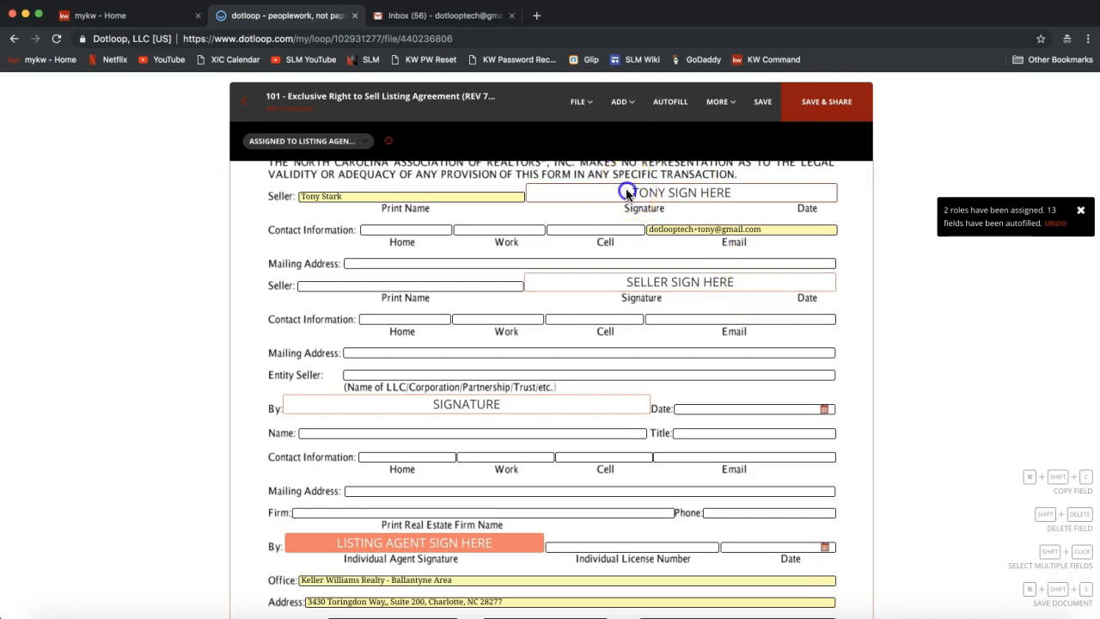
click(627, 192)
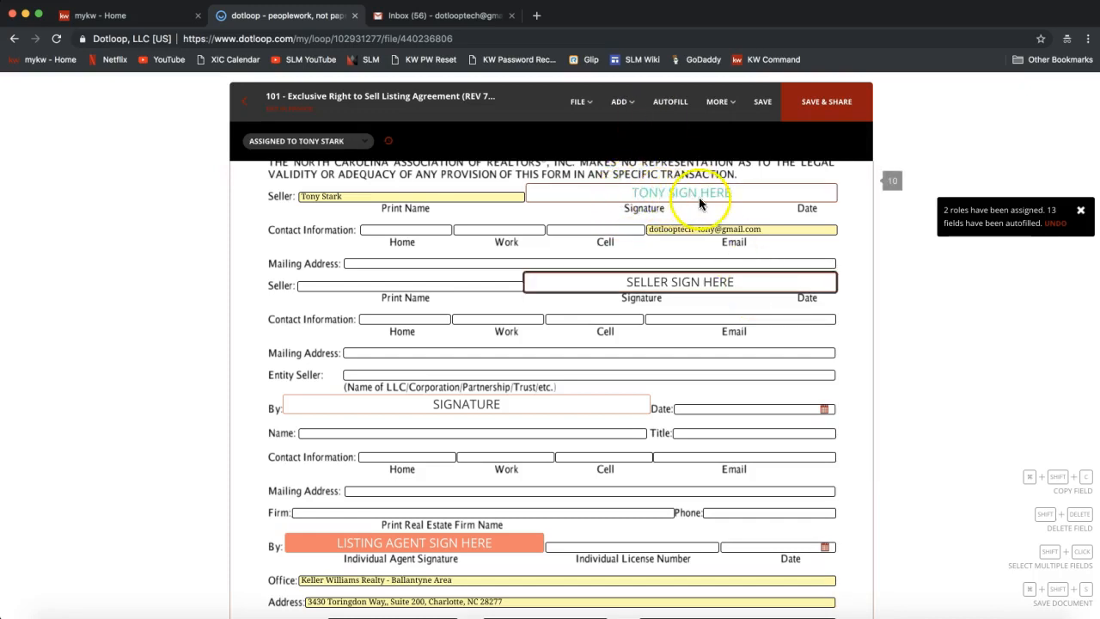
click(649, 290)
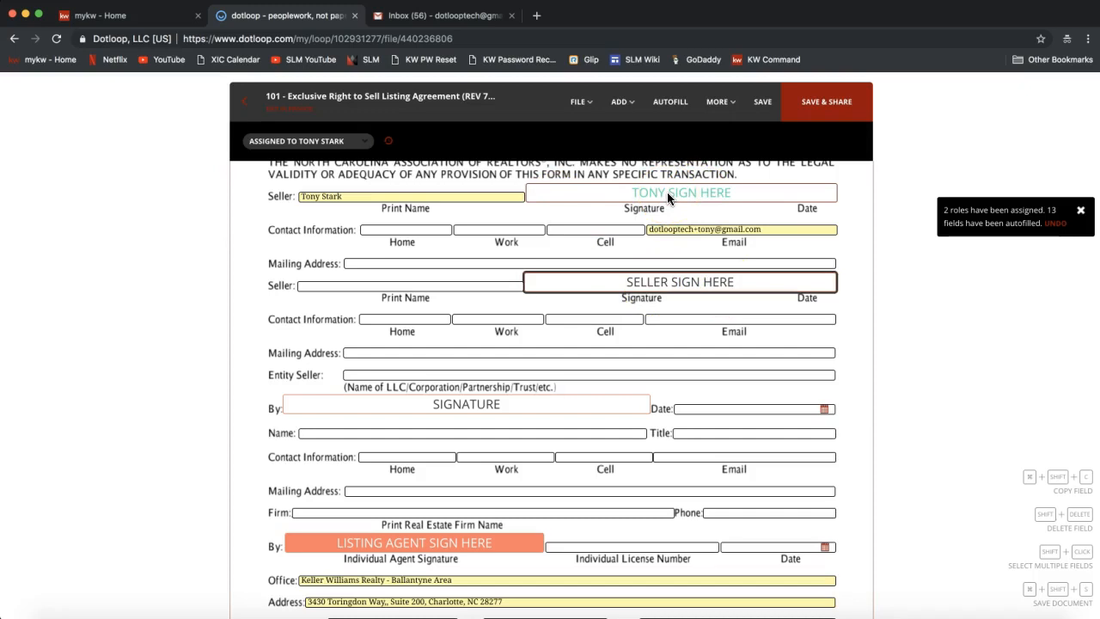
click(340, 532)
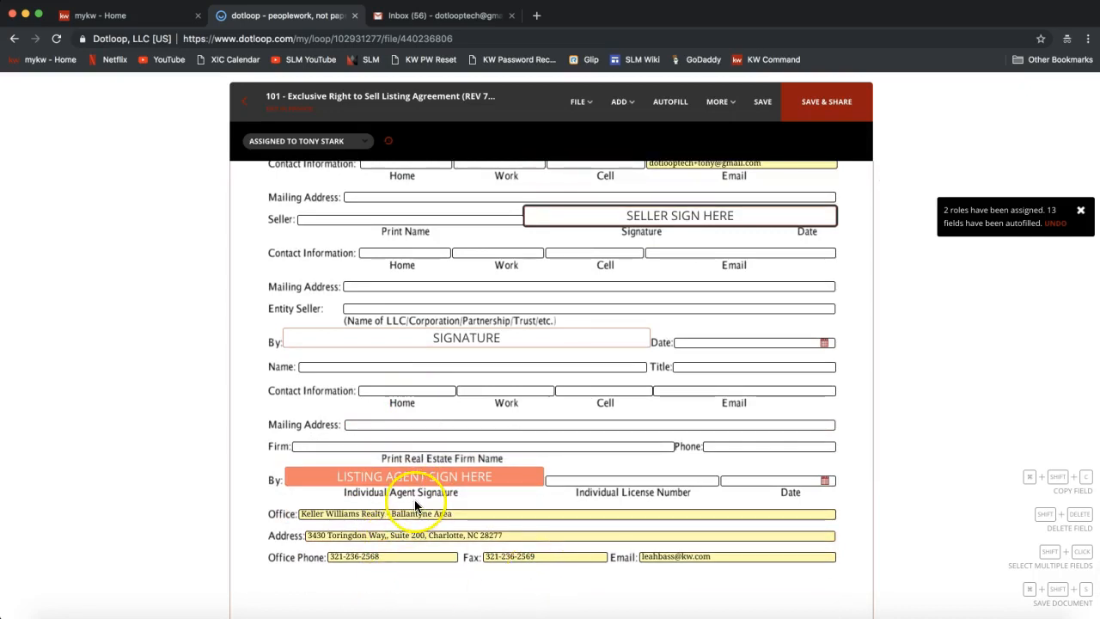
Apply the agent's adopted, dotloop-verified signature to page 10's Individual Agent Signature line.
mouse_move(403, 486)
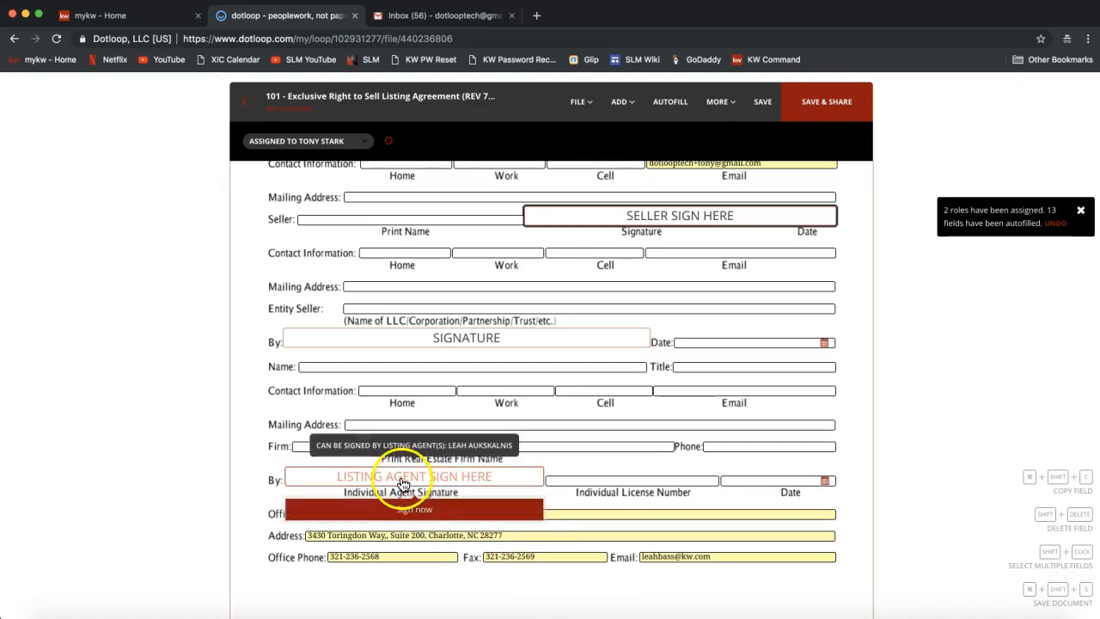
click(402, 509)
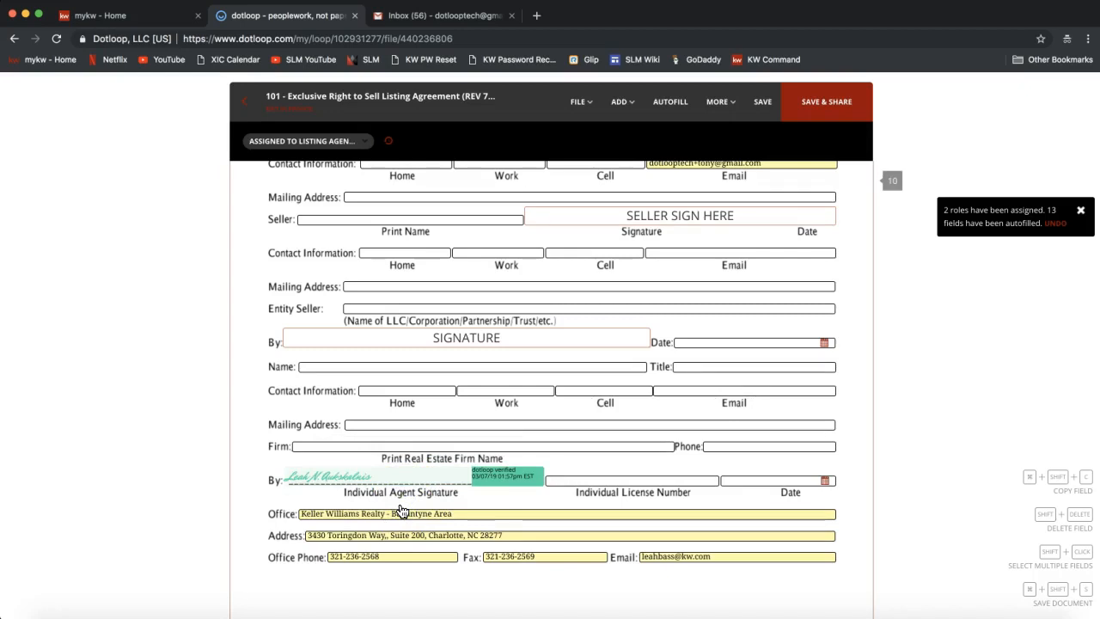
click(504, 484)
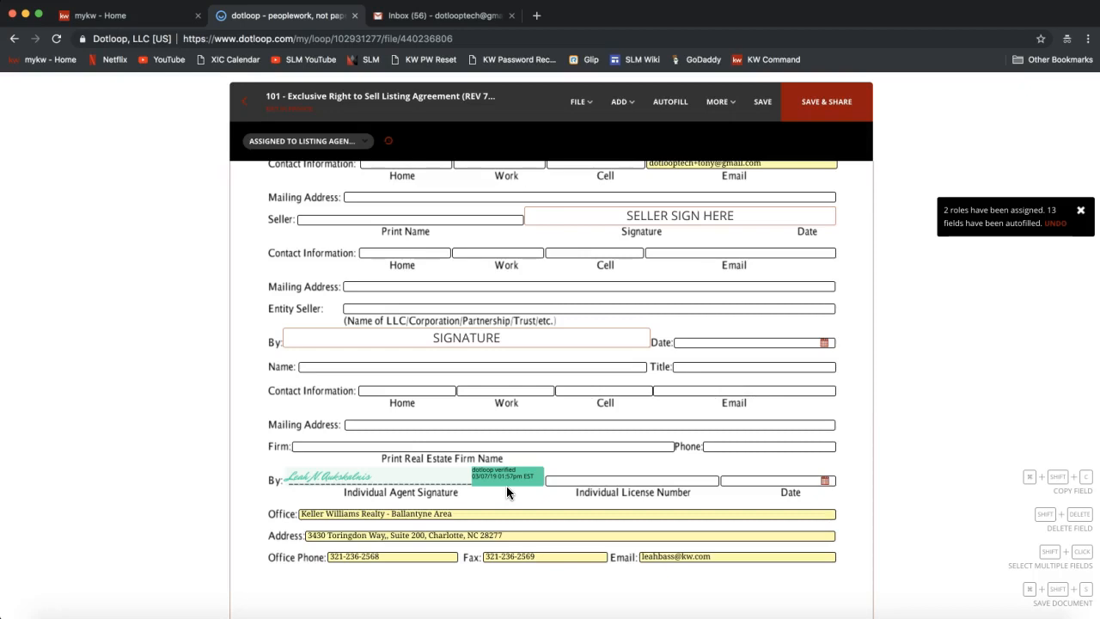
click(575, 397)
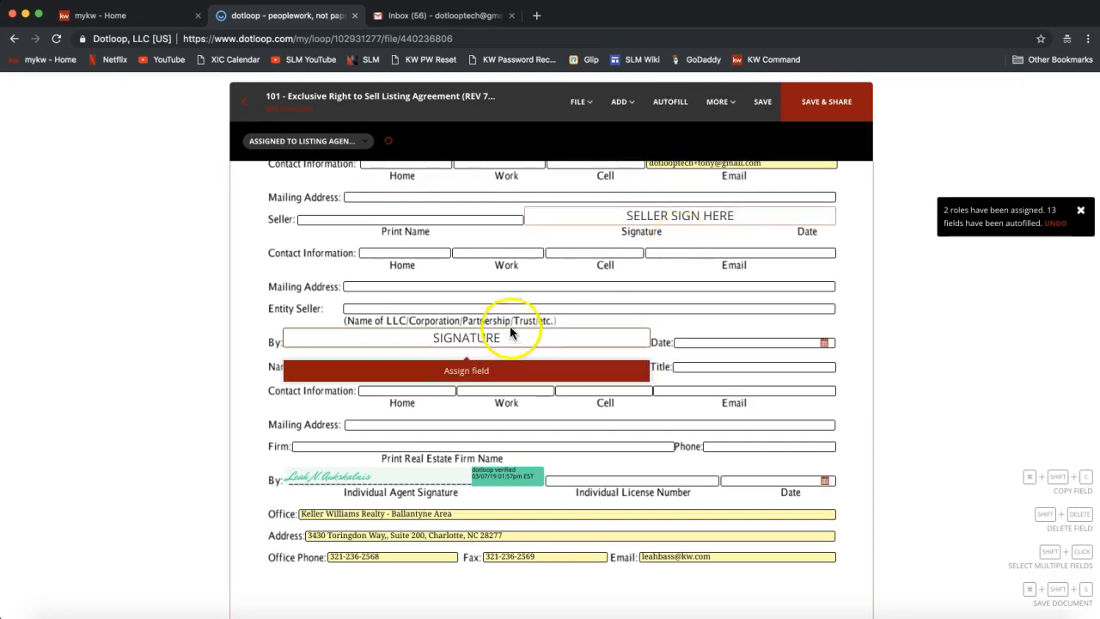
Scroll up to the seller fields and attempt Download from the FILE menu, then close it.
scroll(517, 300, up, 2)
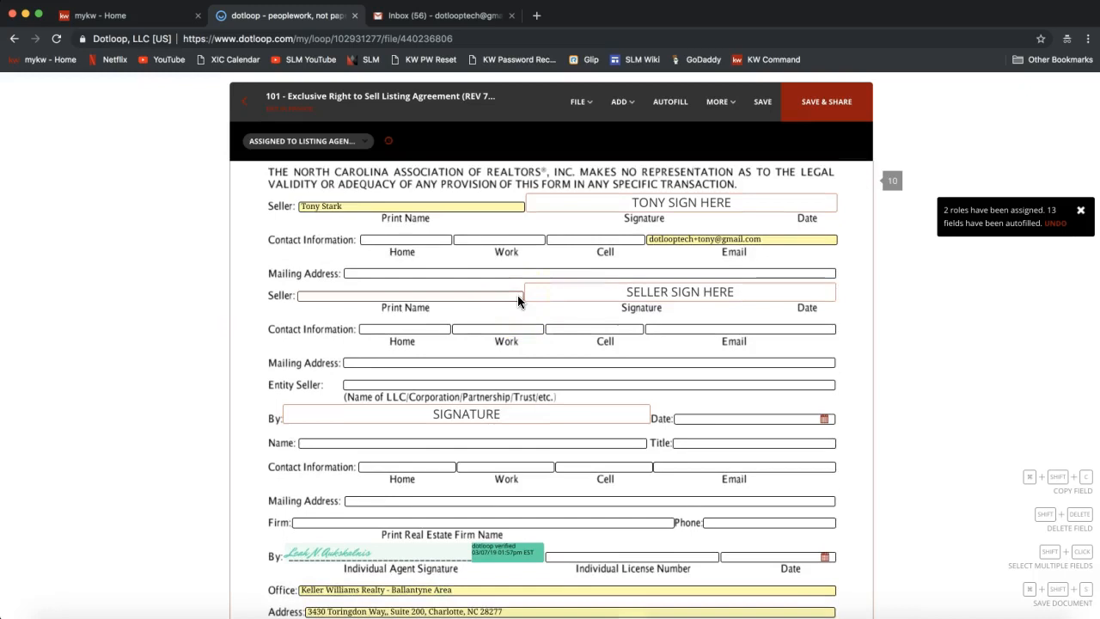
click(578, 103)
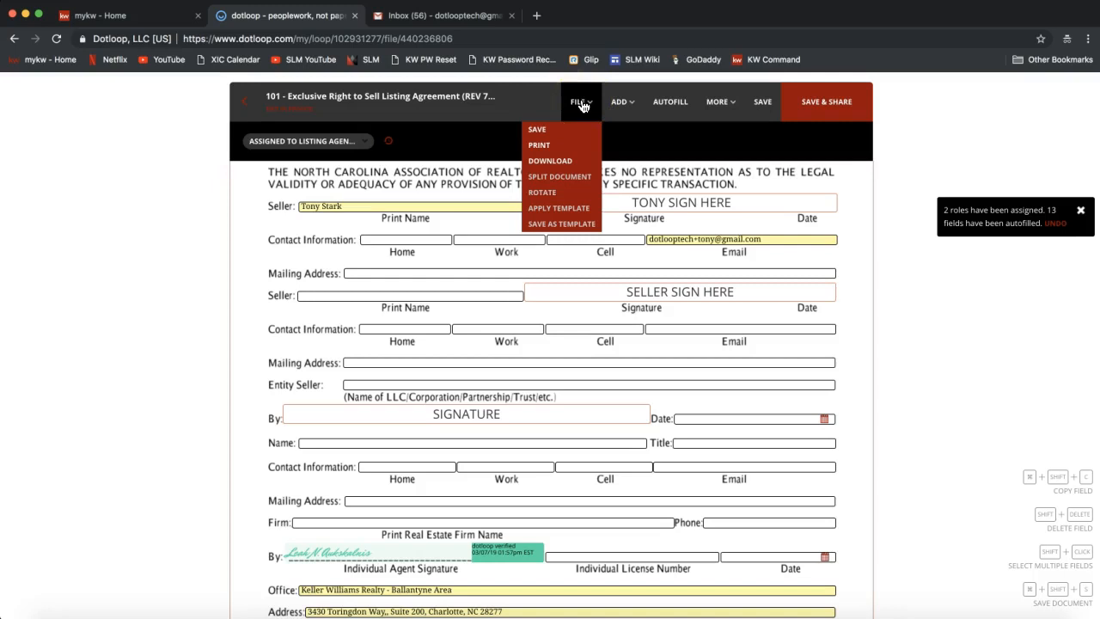
click(559, 165)
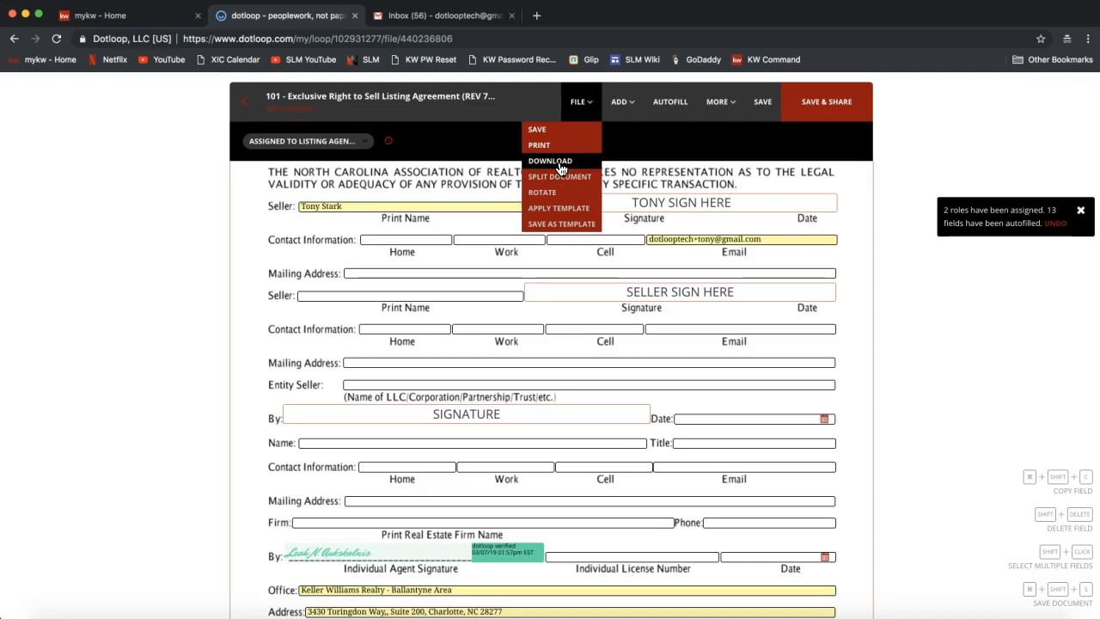
click(558, 165)
click(877, 263)
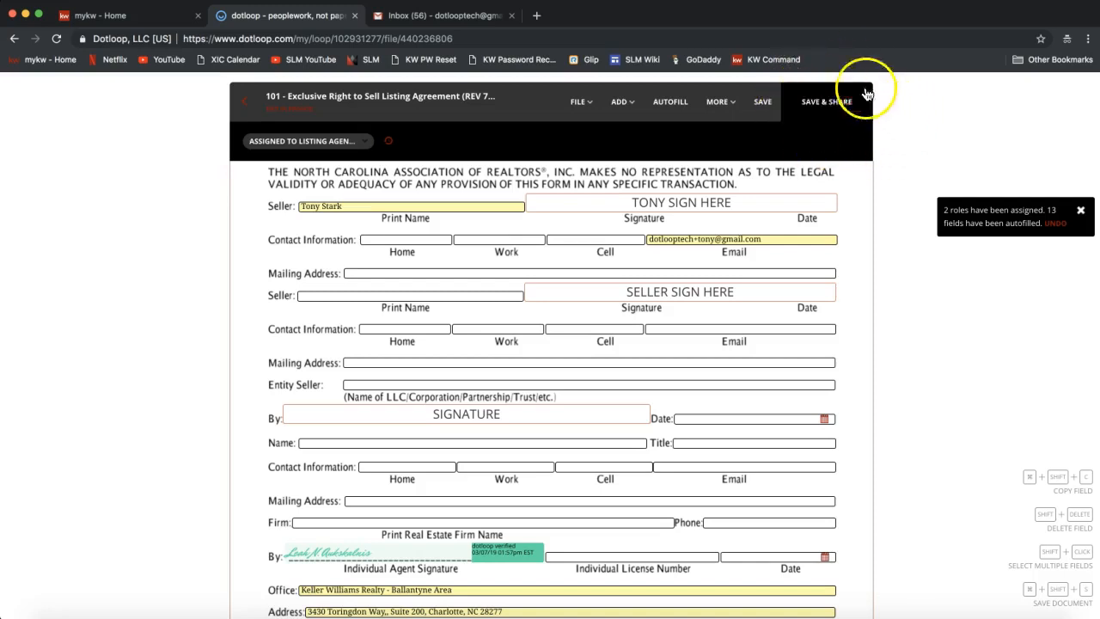
Save the agreement via SAVE & SHARE and highlight the document name and who has access.
click(836, 121)
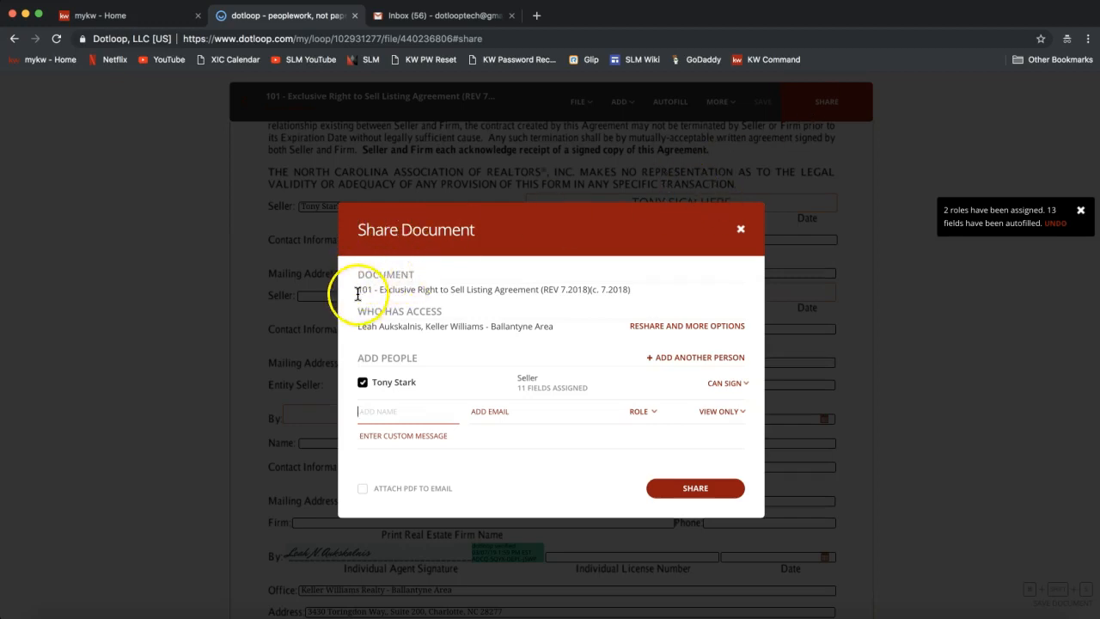
drag(359, 291, 628, 295)
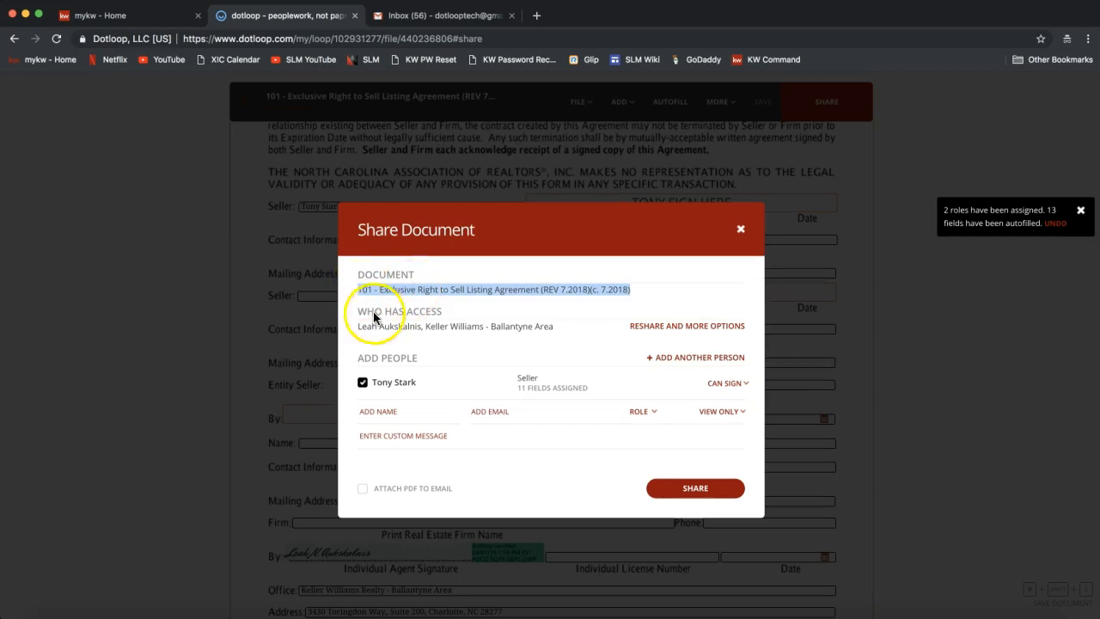
drag(359, 312, 445, 314)
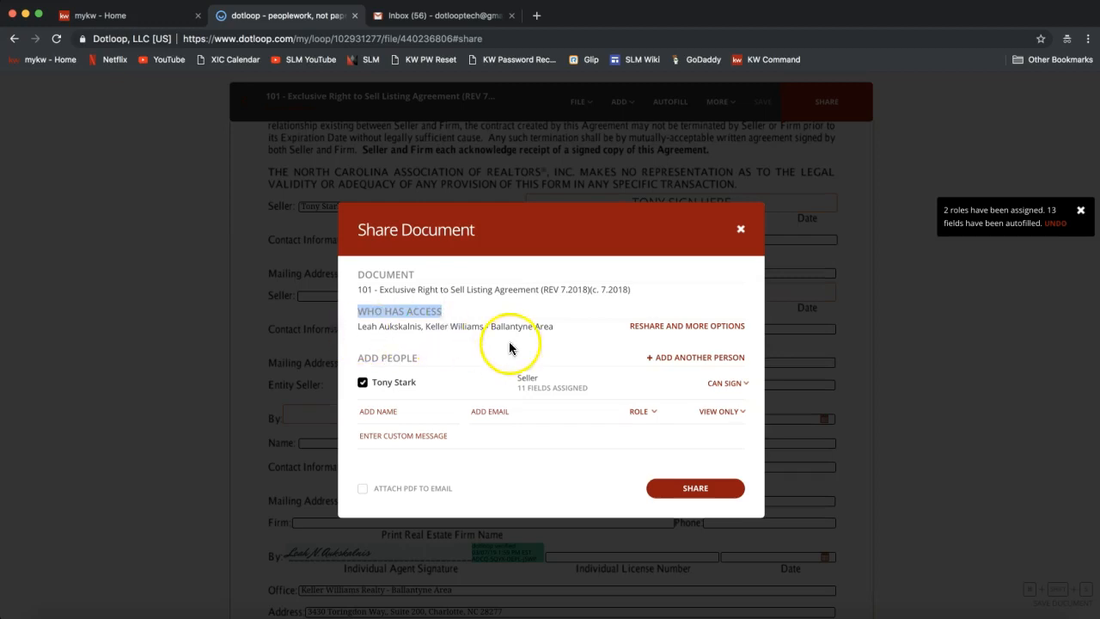
drag(358, 325, 557, 332)
drag(358, 311, 434, 315)
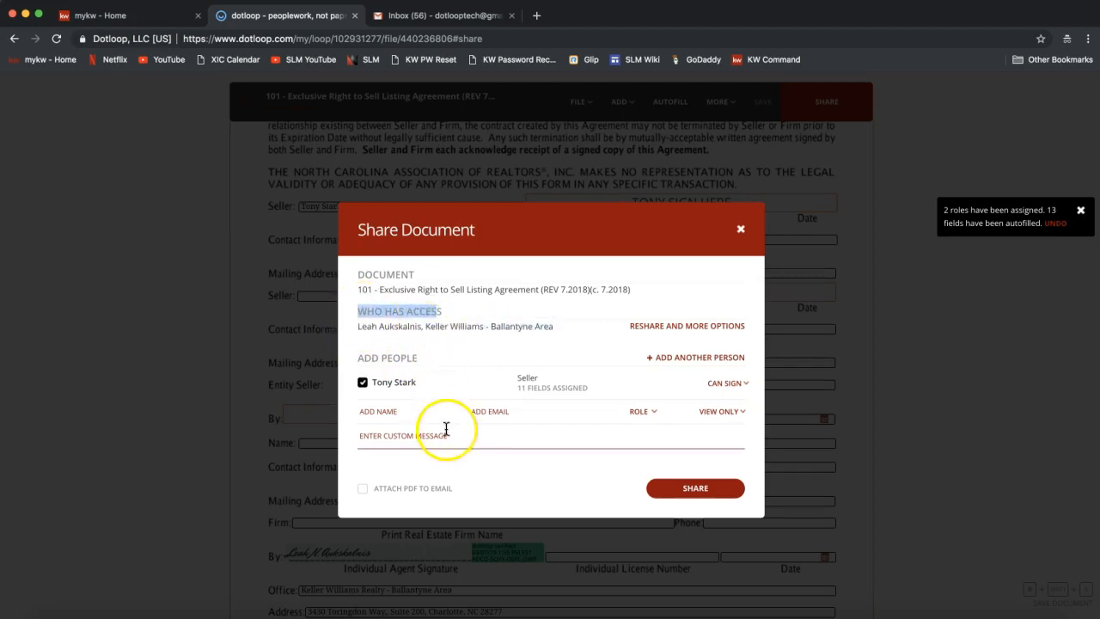
Highlight the add-people section and the seller's 11 FIELDS ASSIGNED count.
click(358, 362)
drag(358, 363, 421, 361)
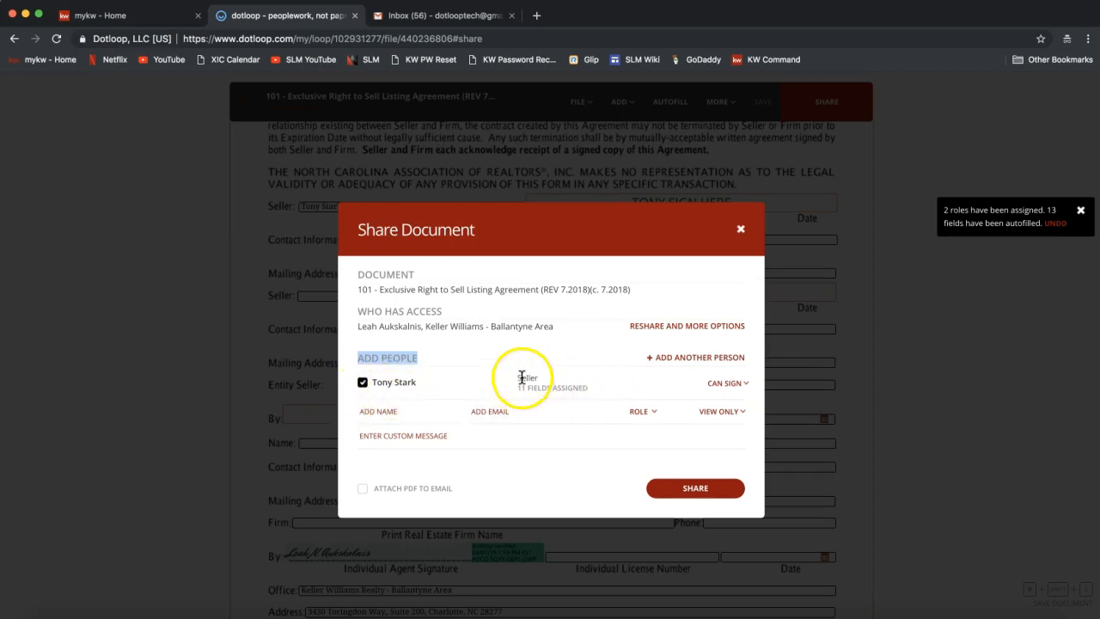
drag(518, 386, 593, 389)
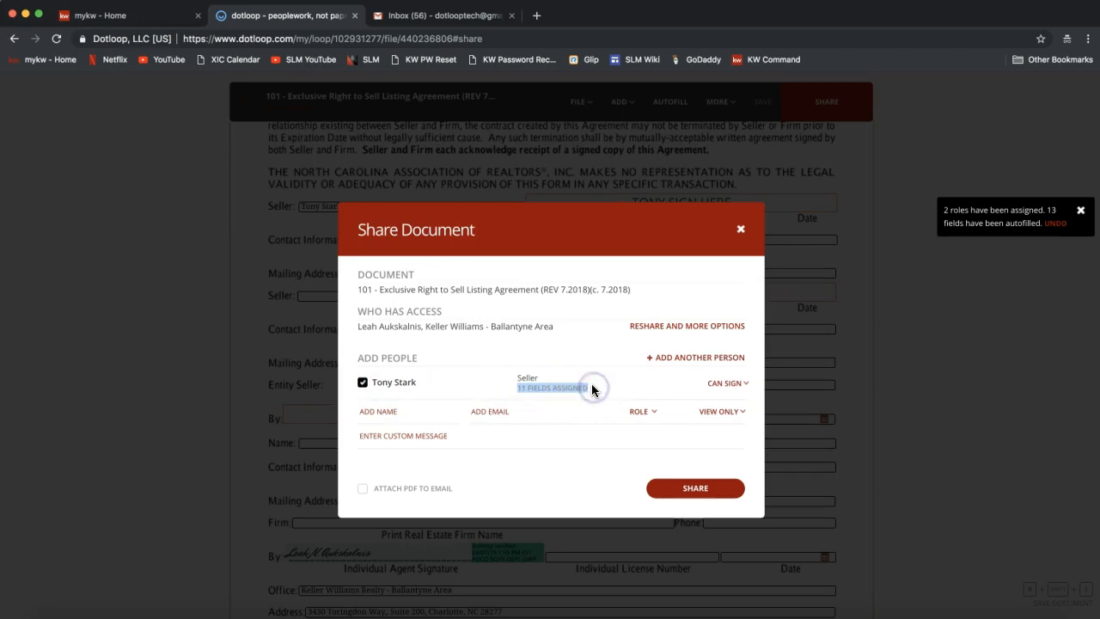
click(551, 397)
Compare the seller's Can Sign and View Only permission descriptions.
click(728, 385)
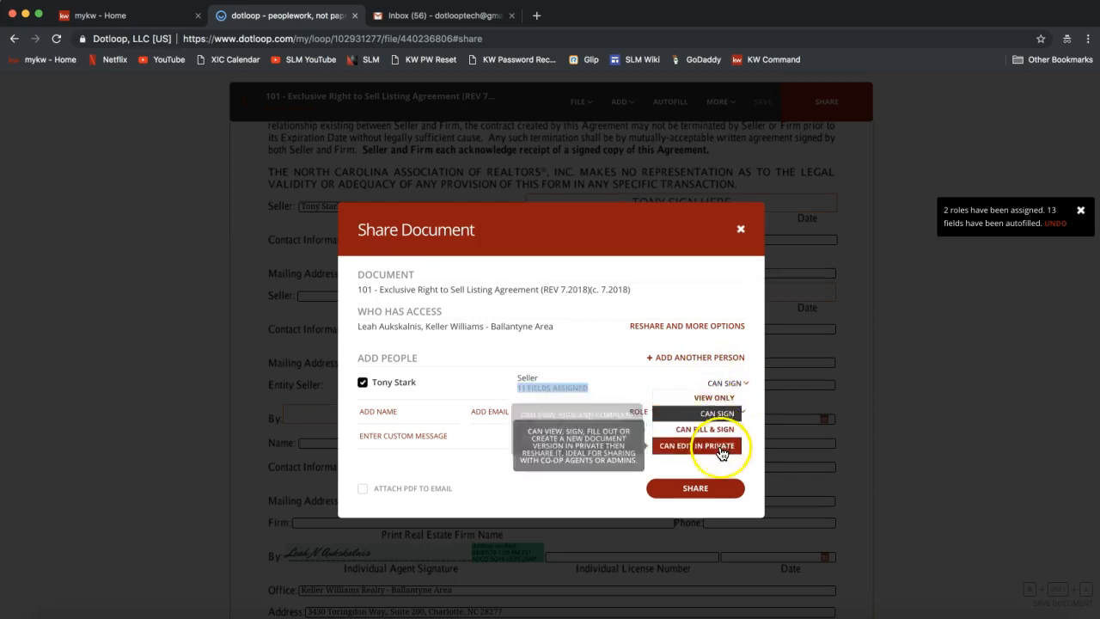
click(692, 414)
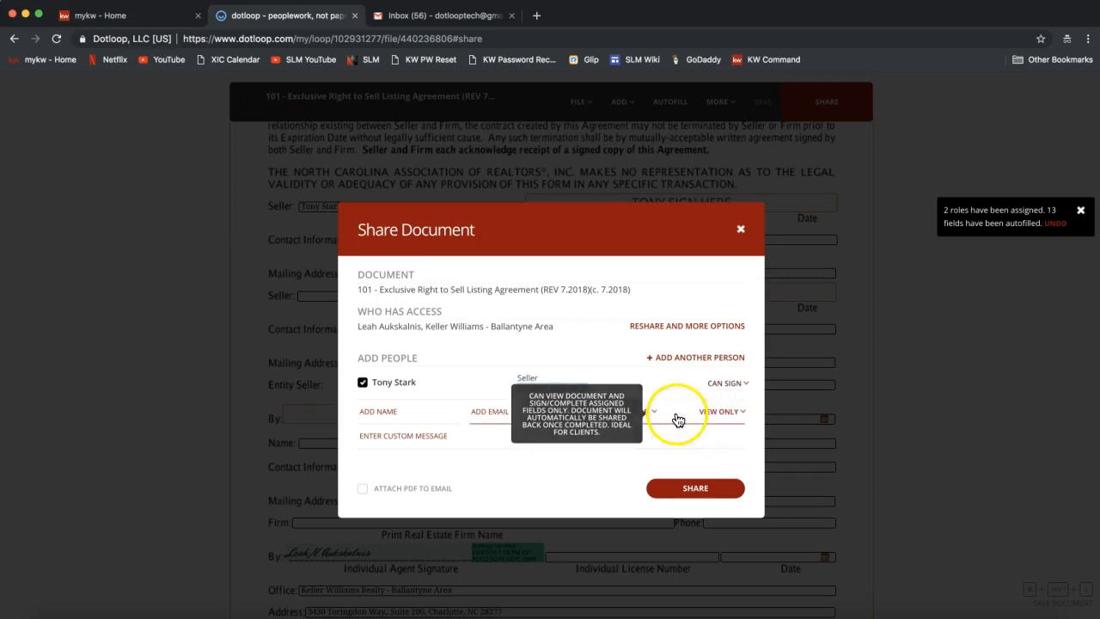
click(724, 384)
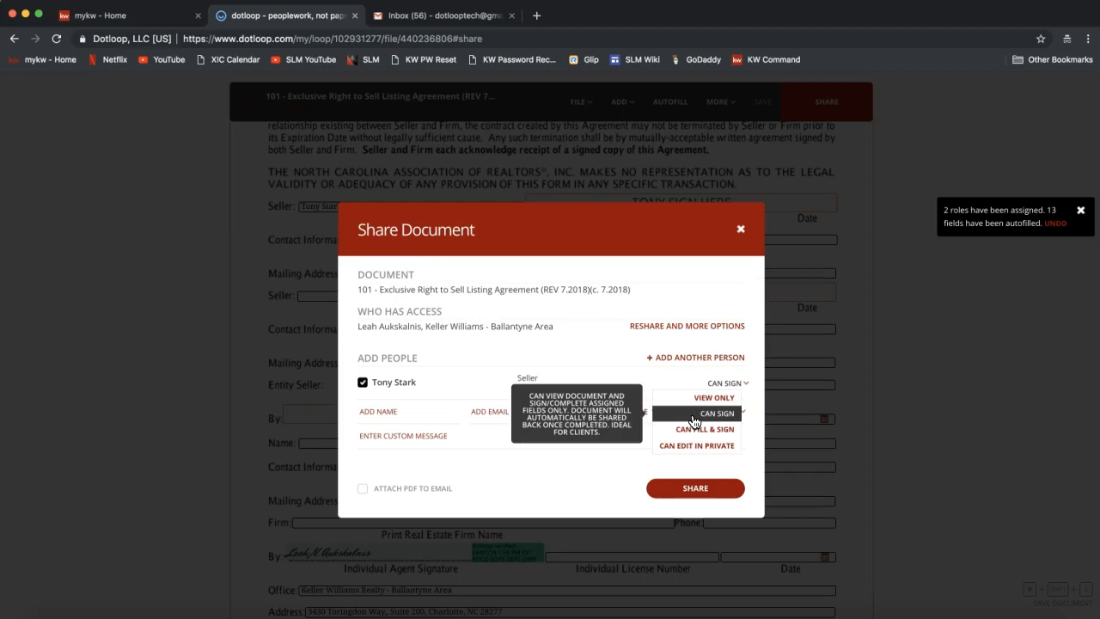
click(712, 419)
mouse_move(677, 405)
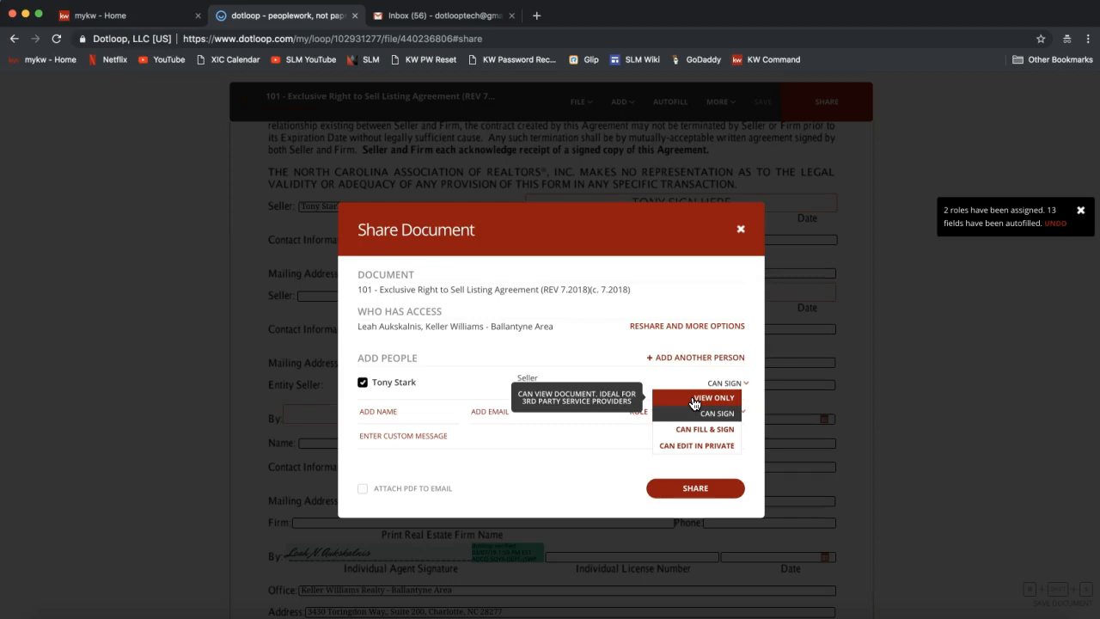
click(694, 399)
click(404, 413)
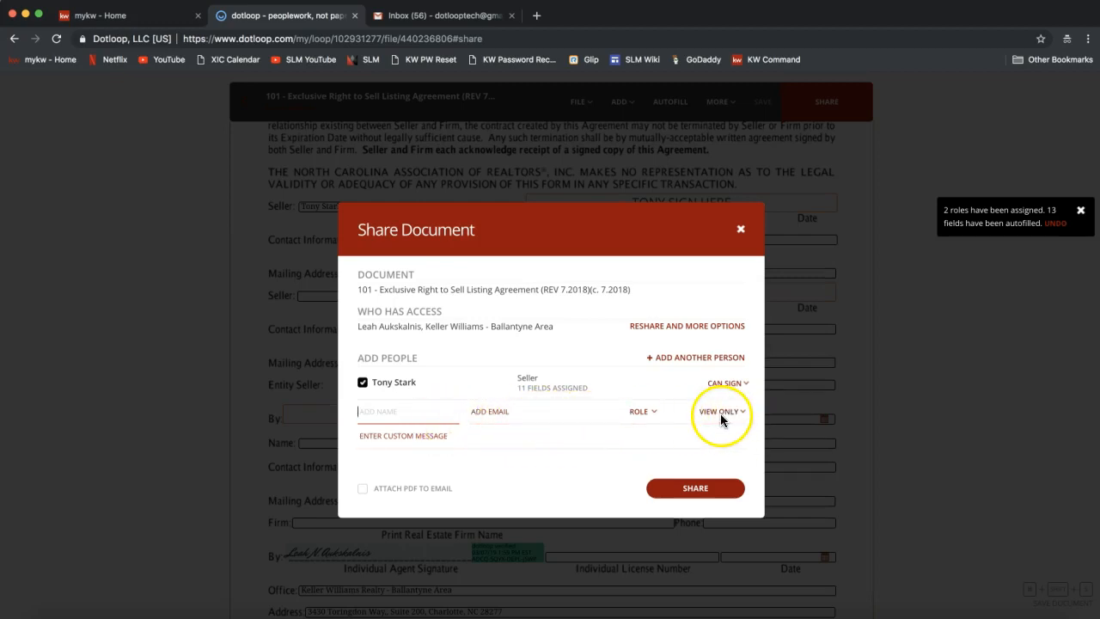
Review the Can Fill & Sign and Can Edit in Private descriptions, leaving Can Sign.
click(726, 385)
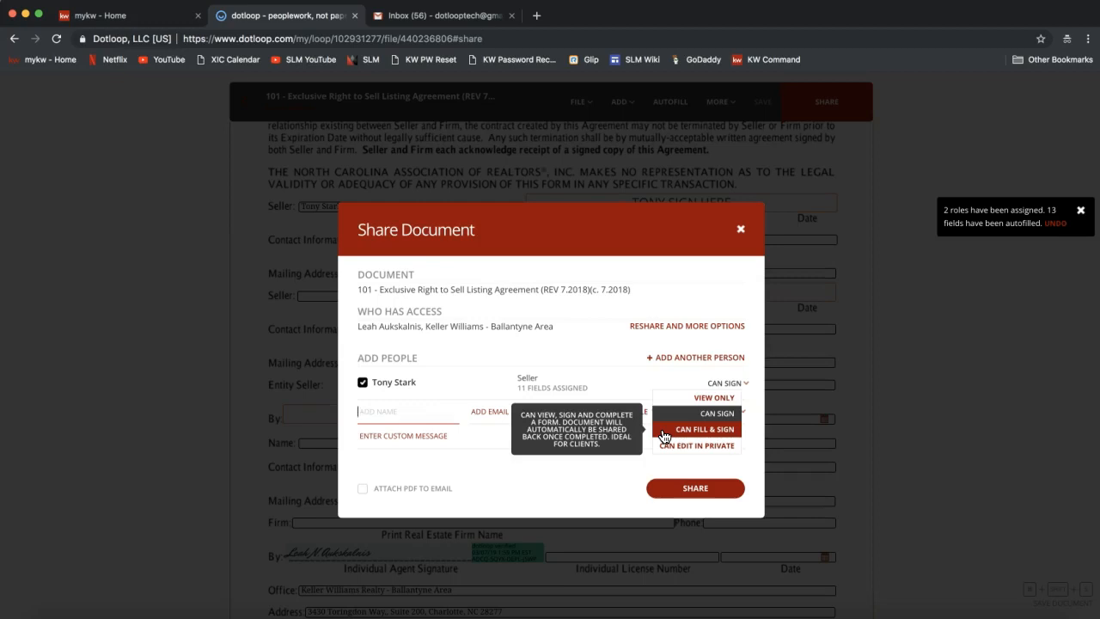
click(697, 429)
click(681, 431)
mouse_move(696, 446)
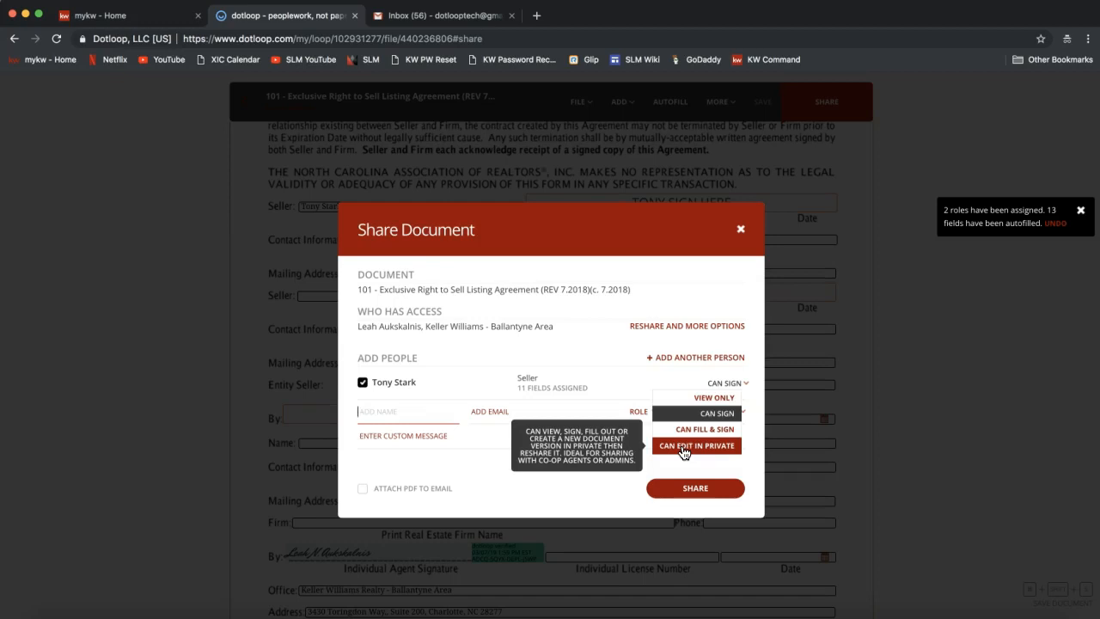
click(684, 450)
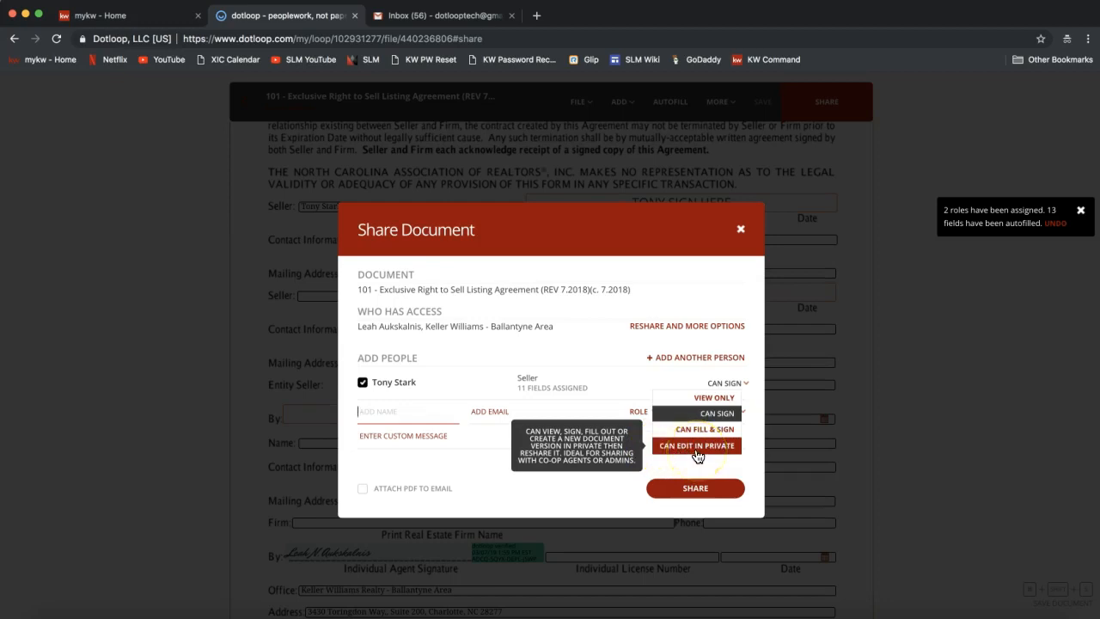
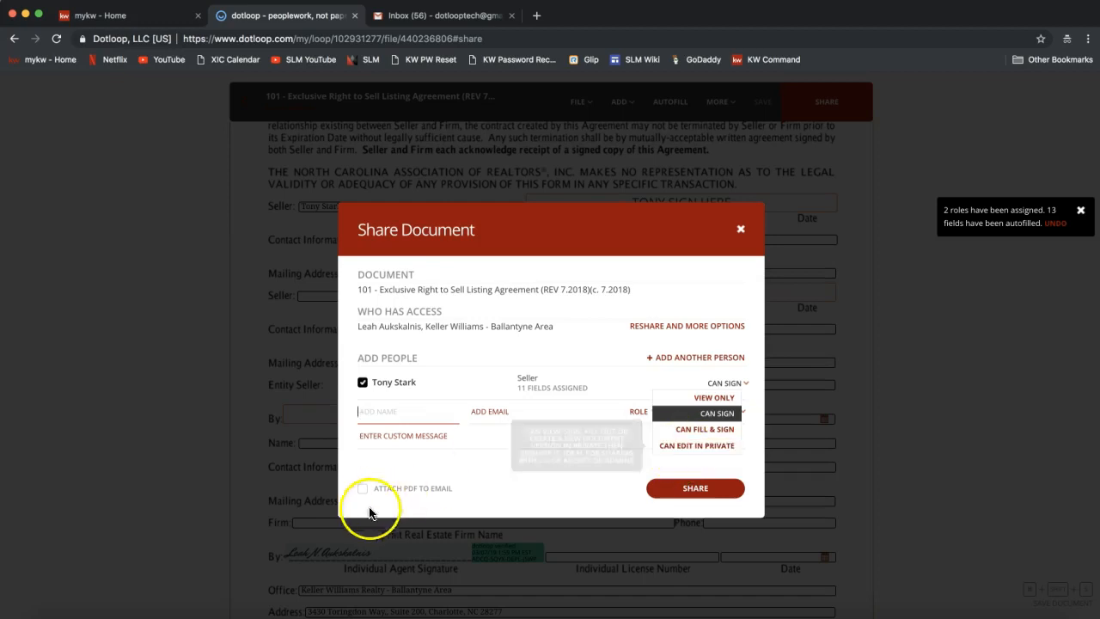
Share the listing agreement with the seller without attaching the PDF, and close the confirmation.
click(433, 493)
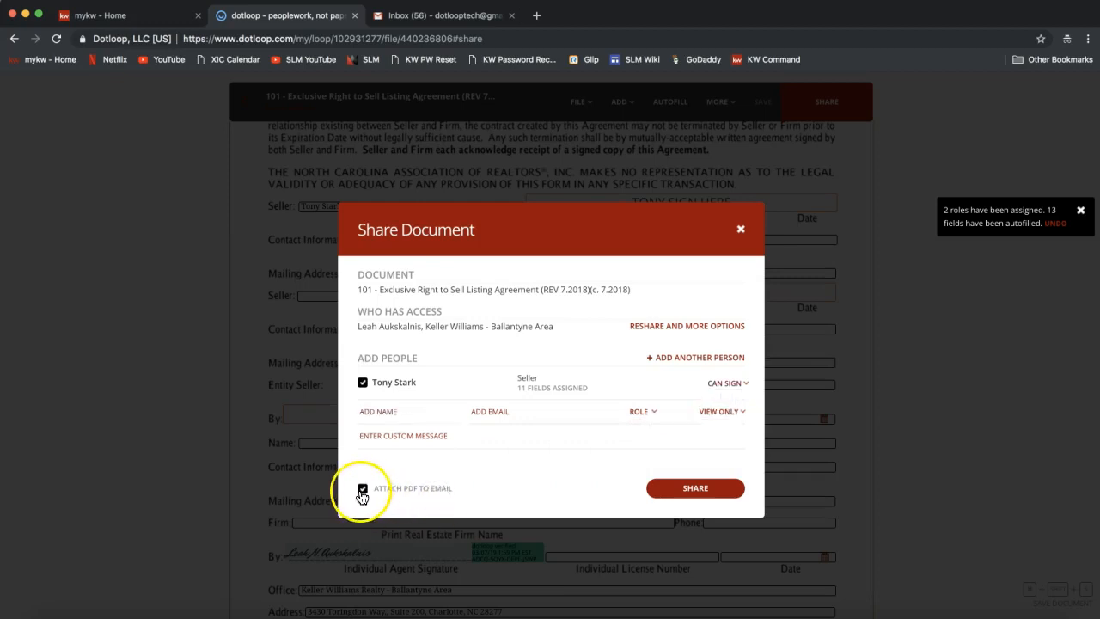
click(412, 498)
click(706, 496)
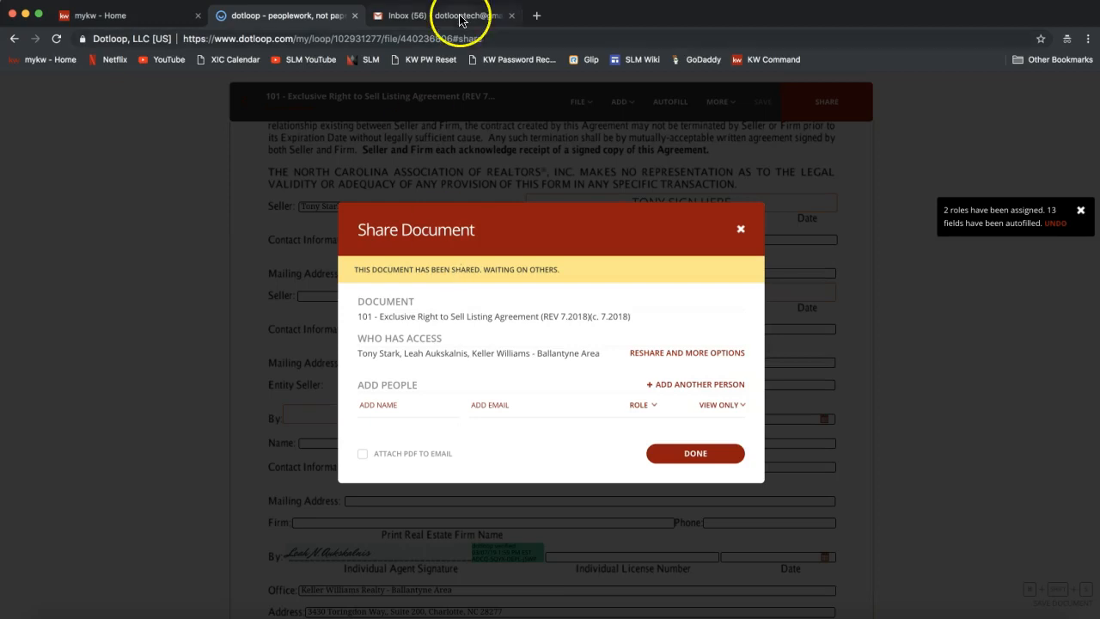
click(697, 456)
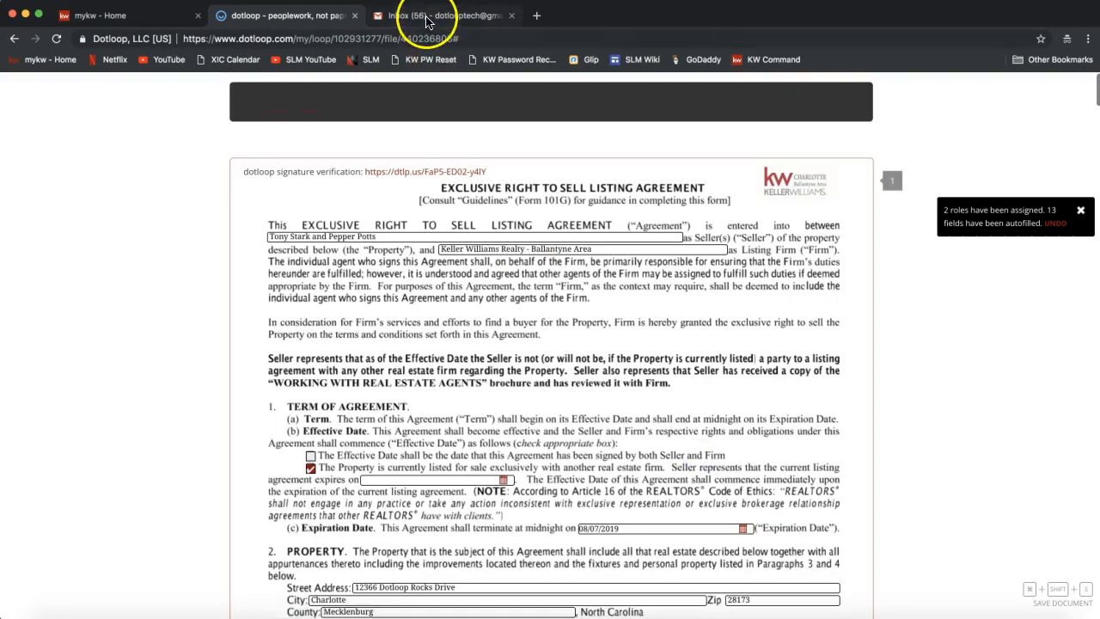
In the seller's Gmail, open the new 'Please review 101' email and follow VIEW DOCUMENT.
click(426, 17)
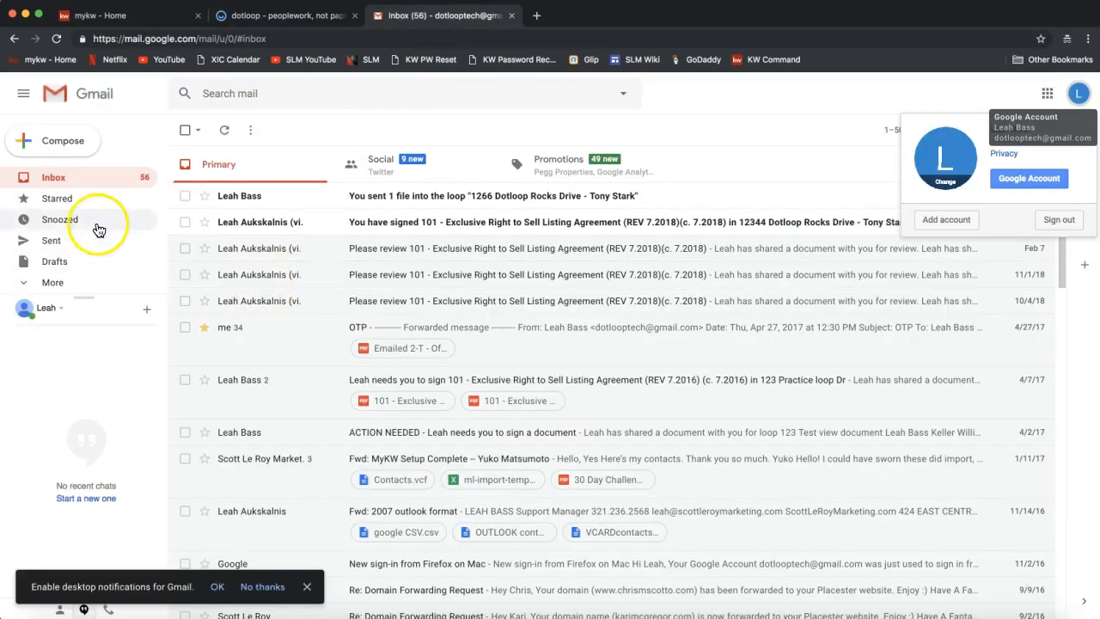
click(93, 186)
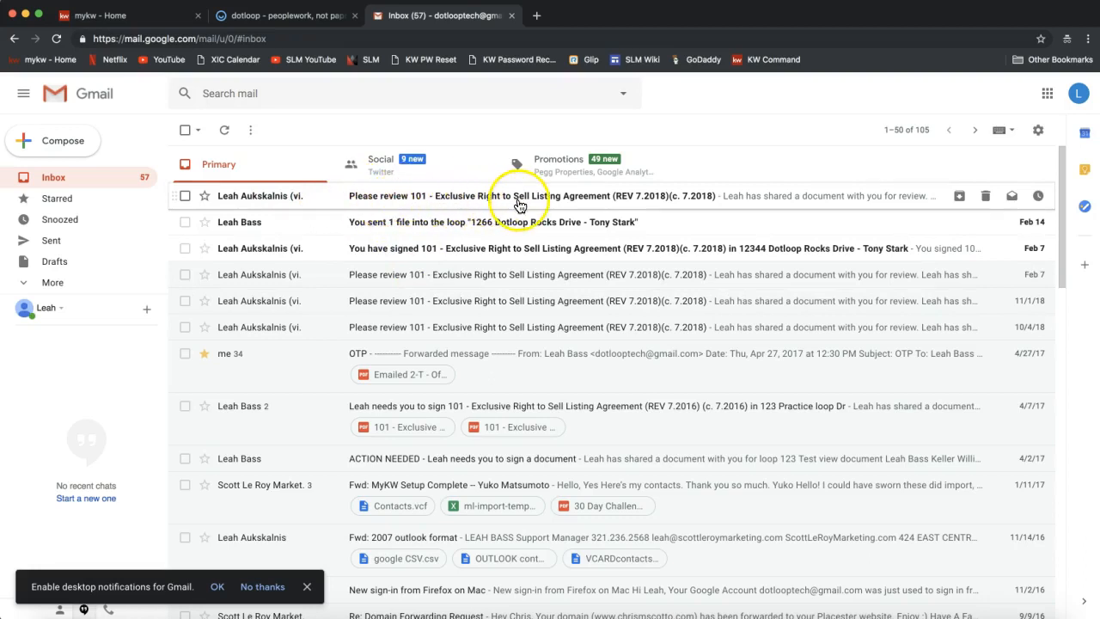
click(430, 205)
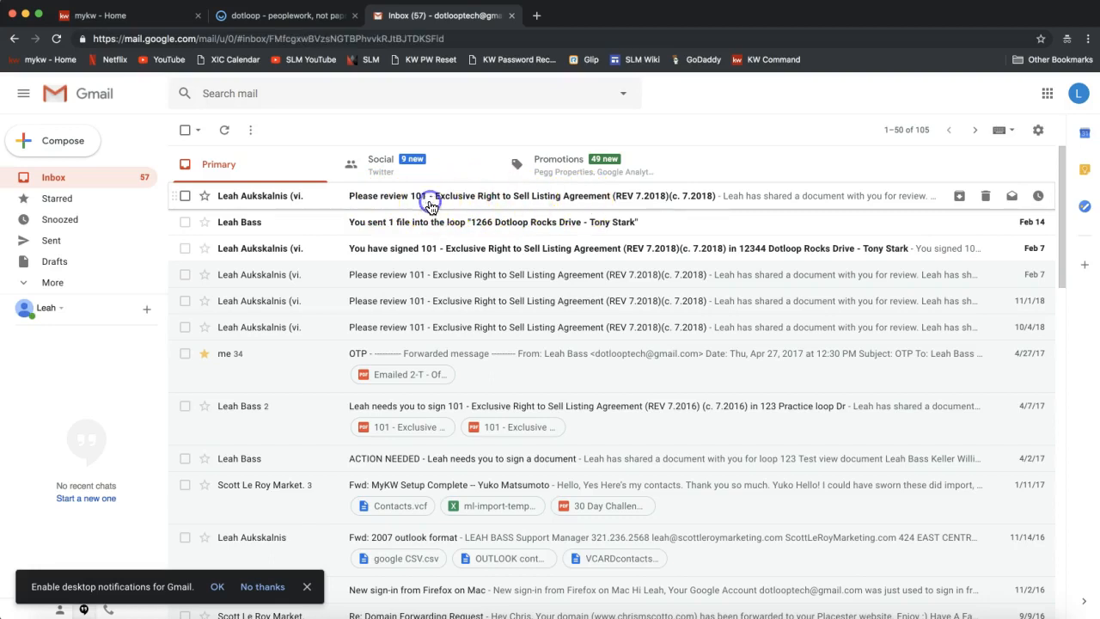
scroll(390, 369, down, 2)
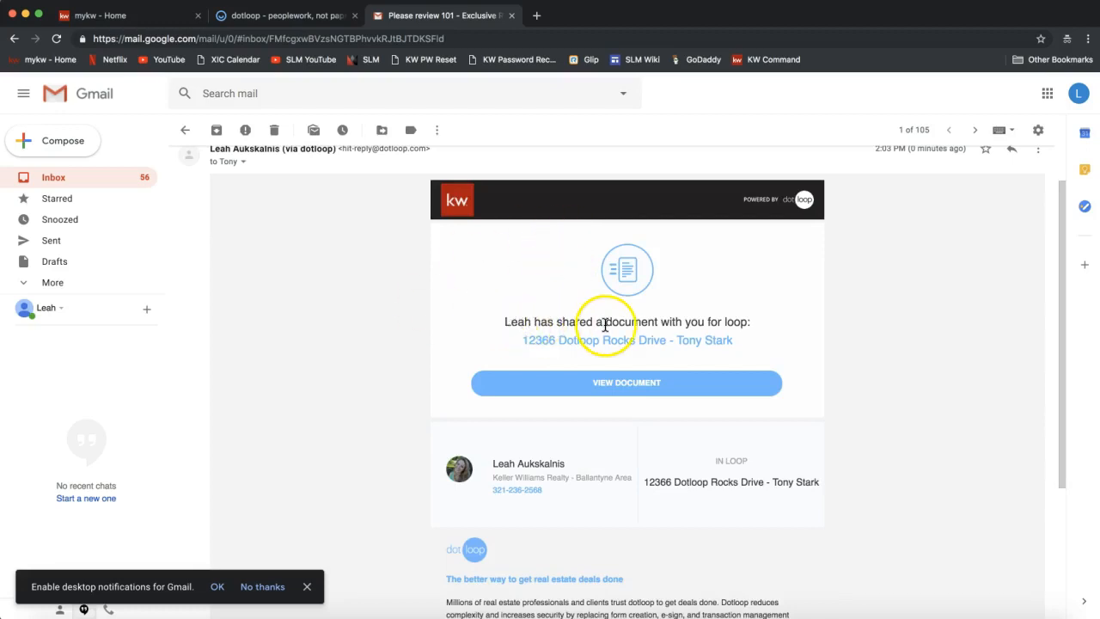
drag(507, 361, 536, 354)
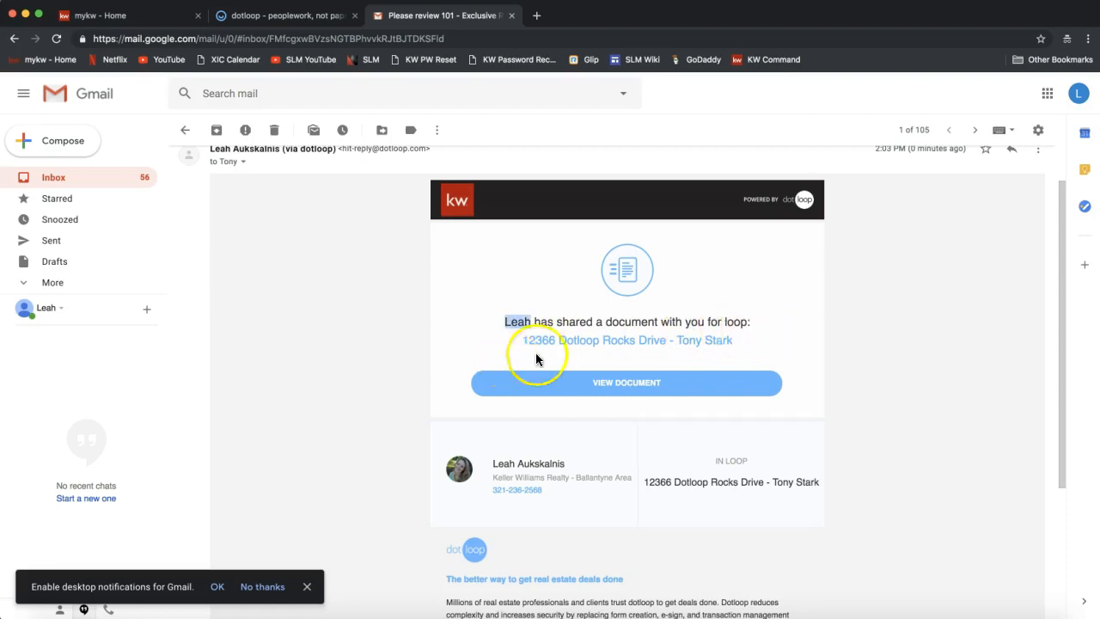
click(632, 392)
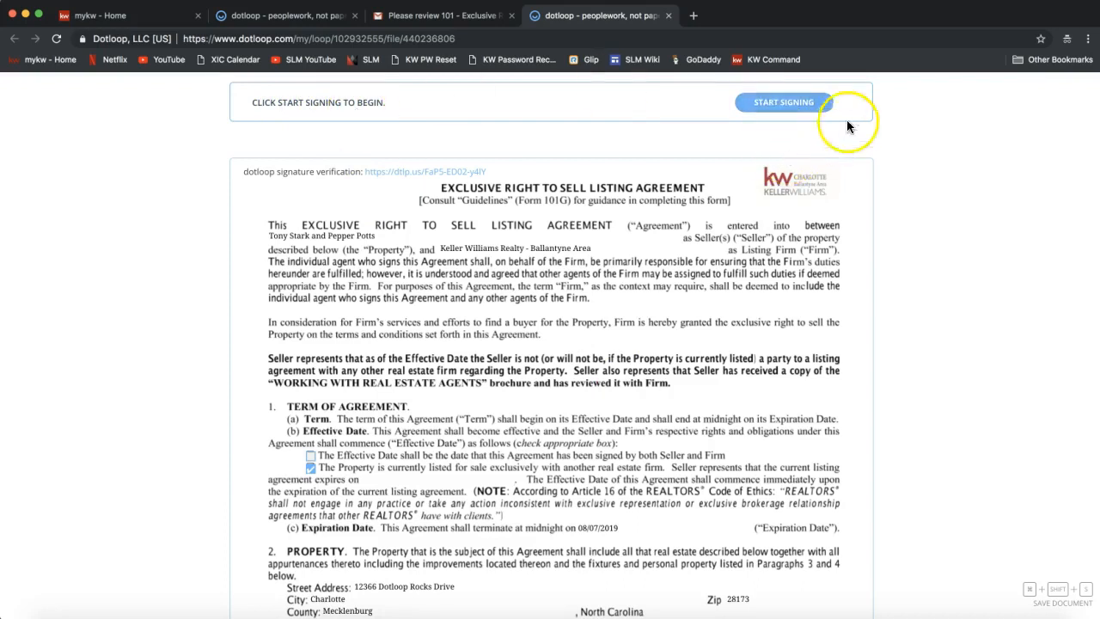
Start signing, adopt the seller's signature and initials, and apply them to the first initials field.
click(781, 104)
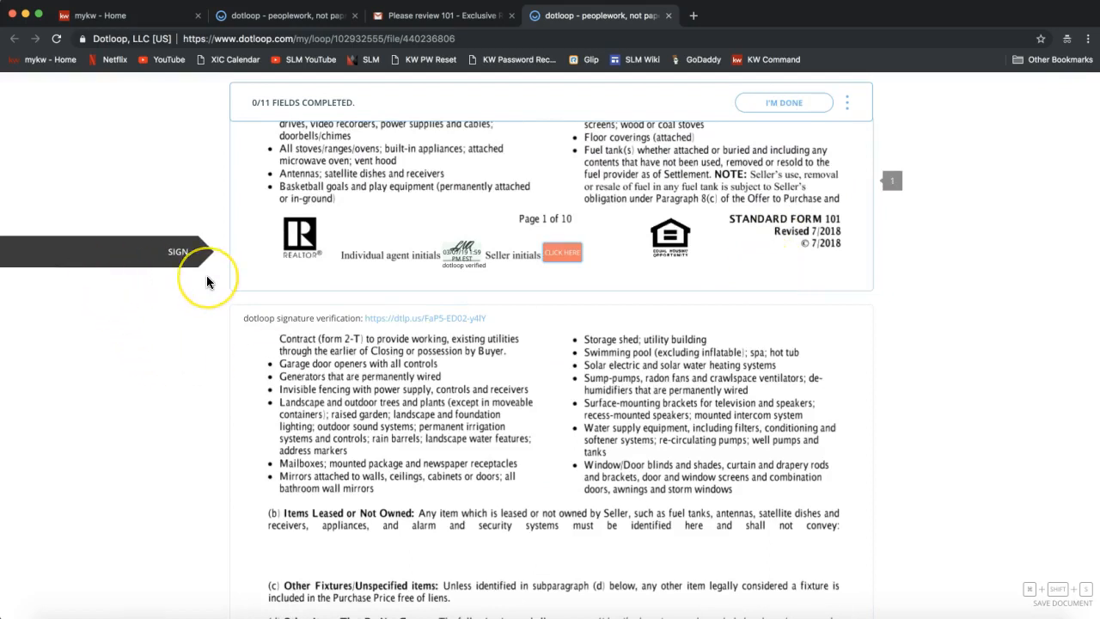
click(562, 259)
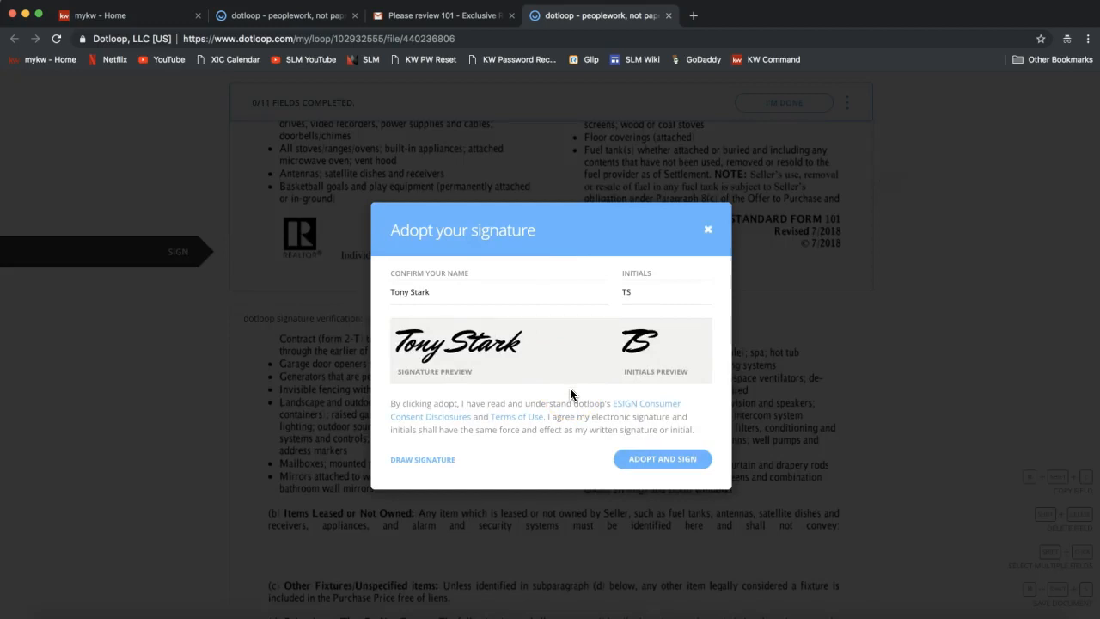
click(392, 292)
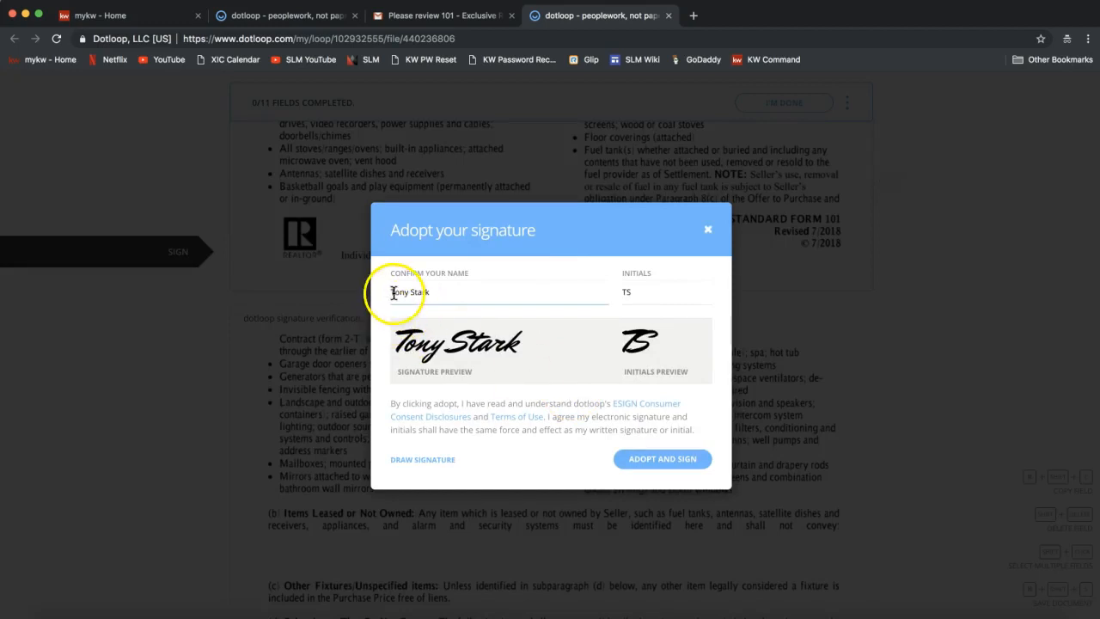
click(634, 292)
click(429, 294)
click(664, 463)
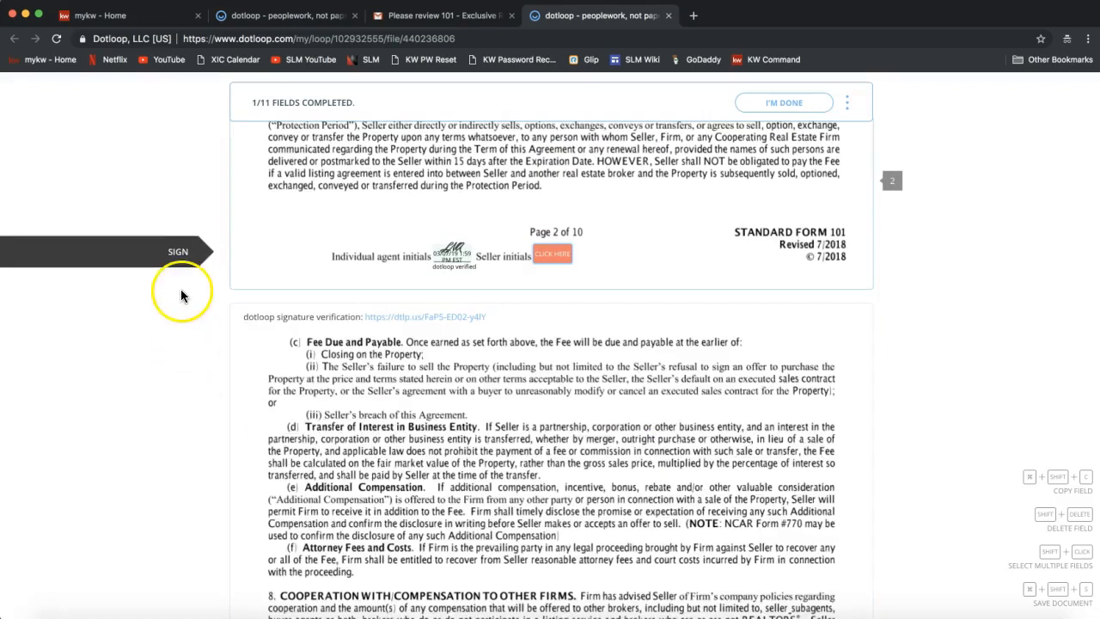
Initial the seller initials fields on pages 2–9 and sign the seller signature line on page 10.
click(550, 255)
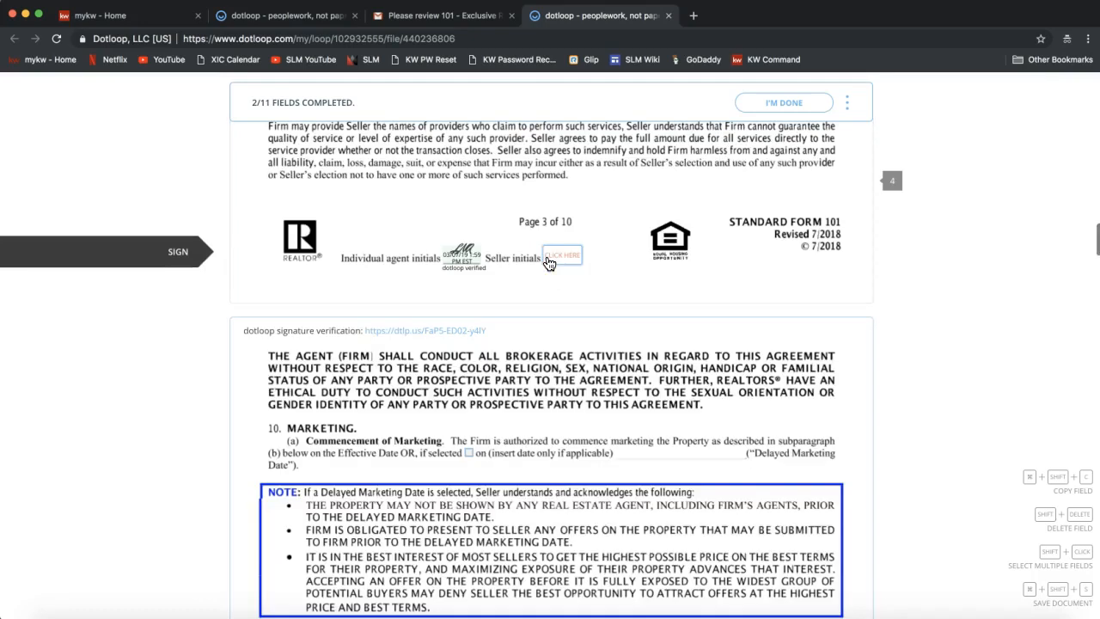
click(559, 259)
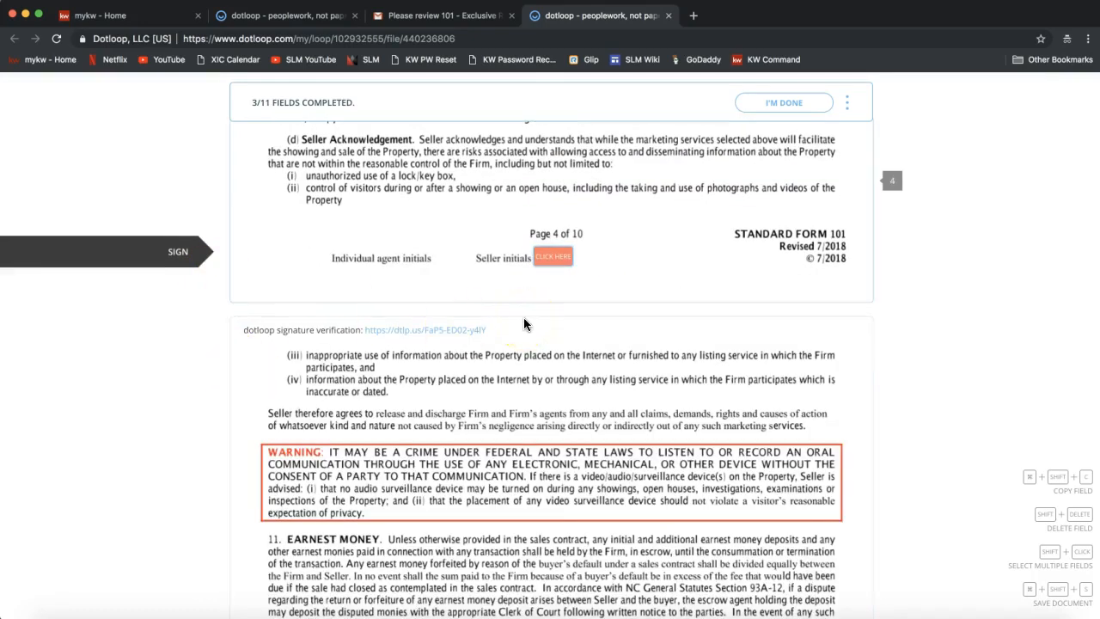
scroll(523, 324, up, 10)
scroll(523, 324, down, 10)
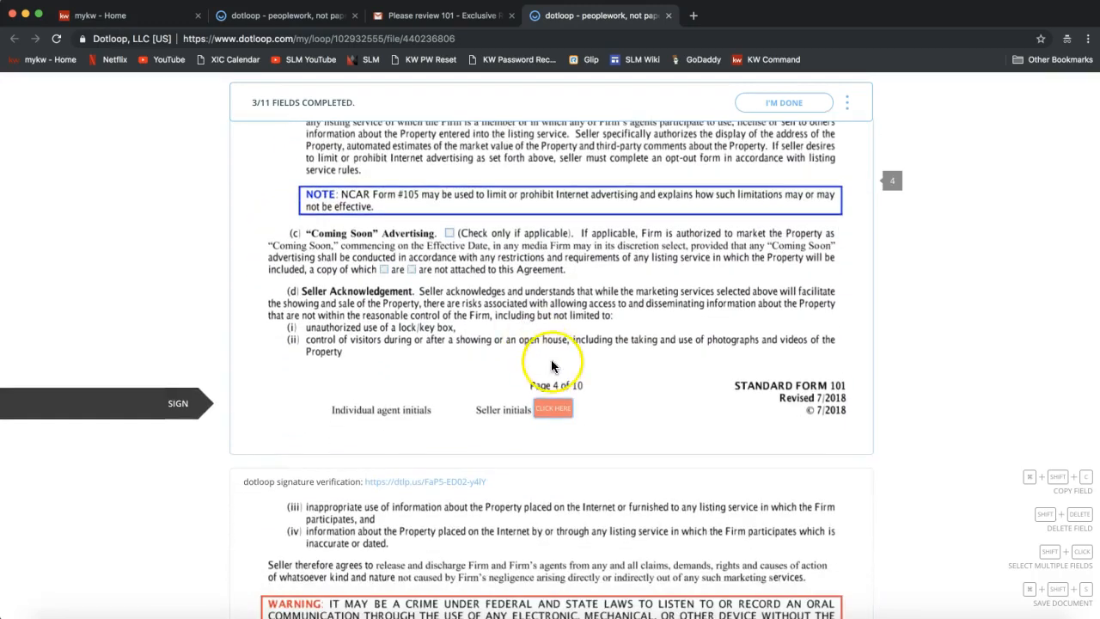
click(555, 387)
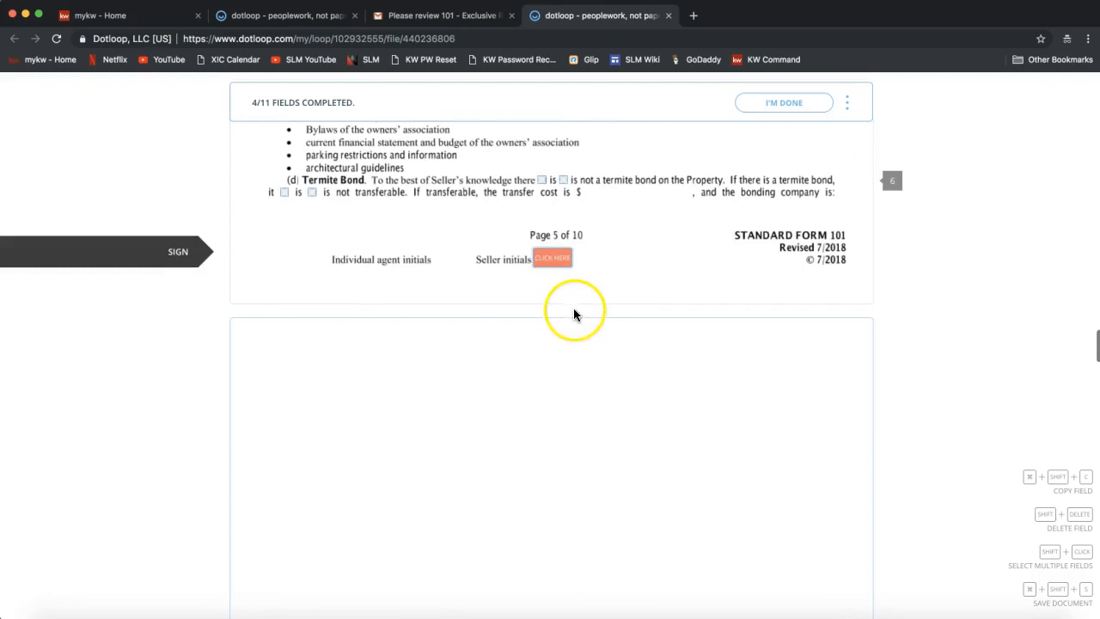
click(553, 260)
click(563, 263)
click(547, 262)
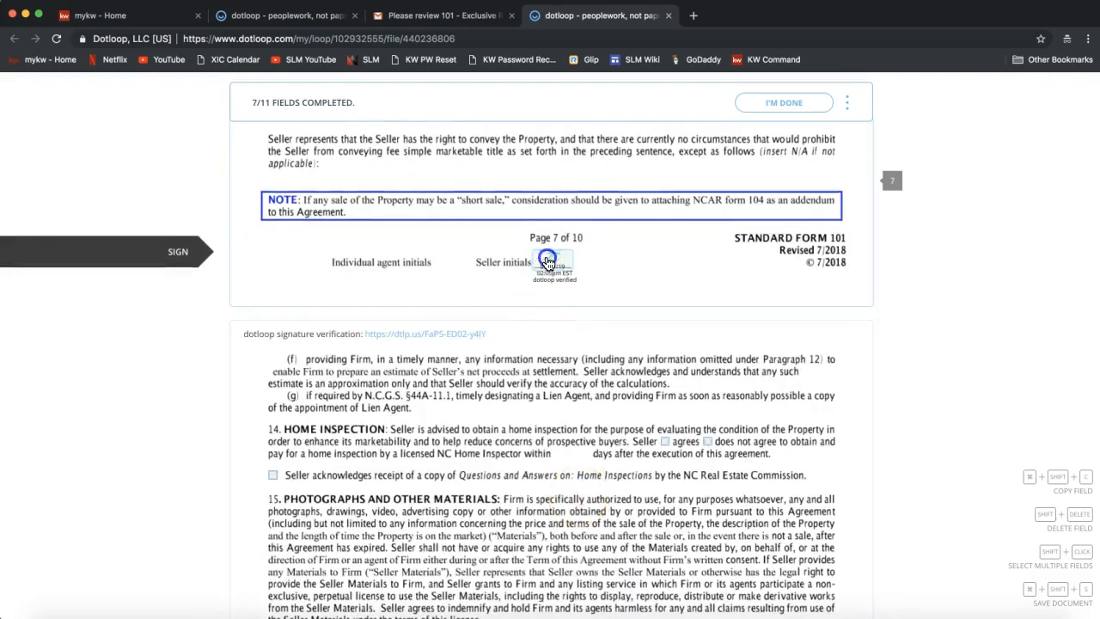
click(555, 261)
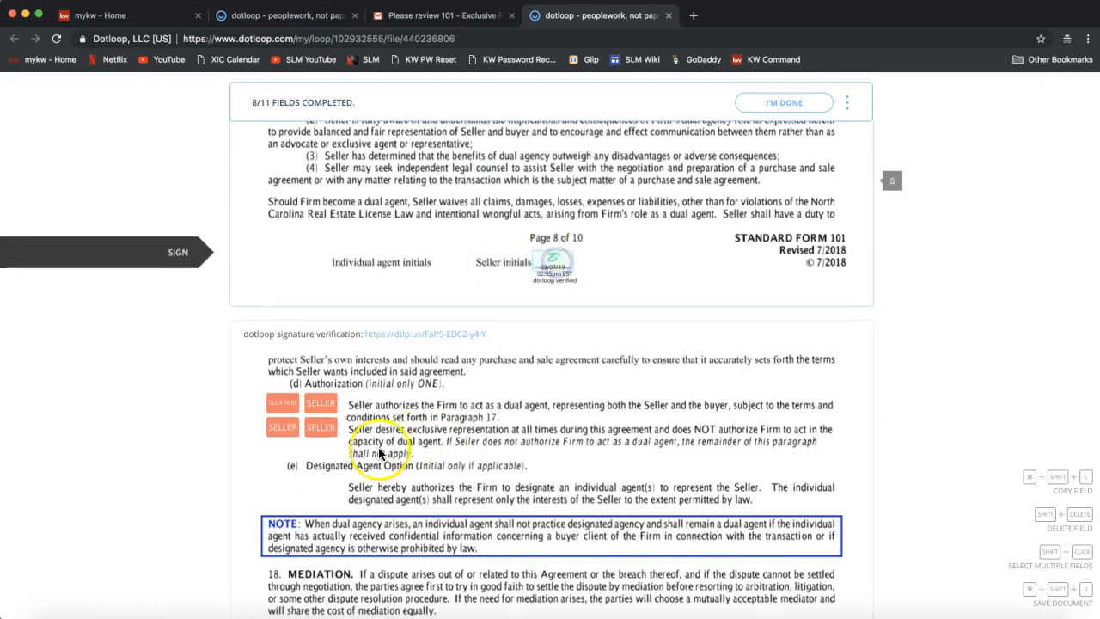
click(282, 258)
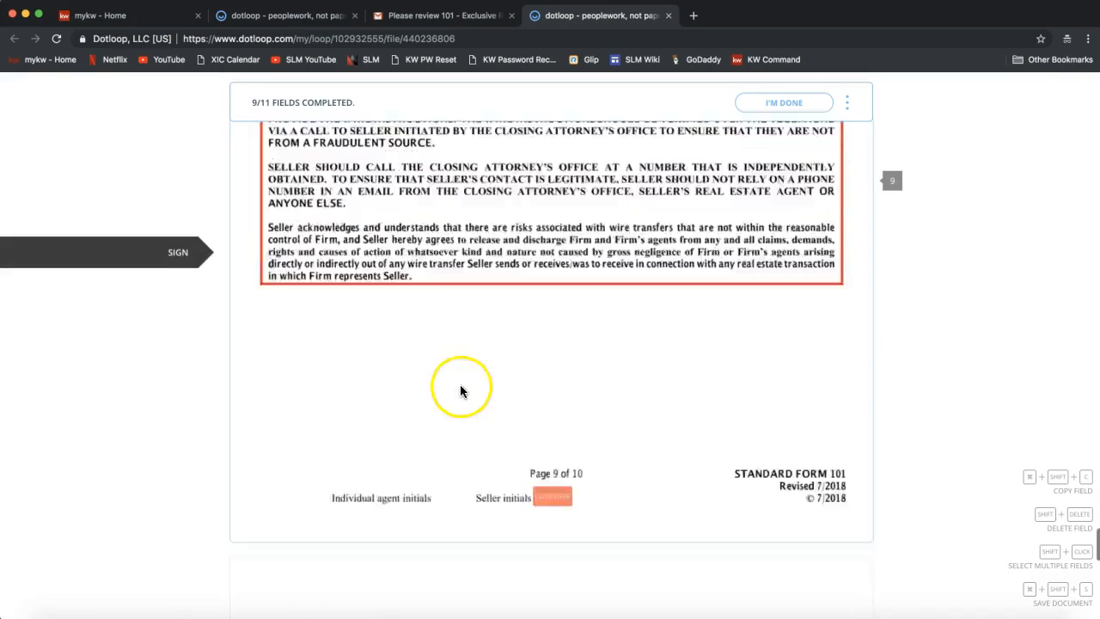
click(545, 263)
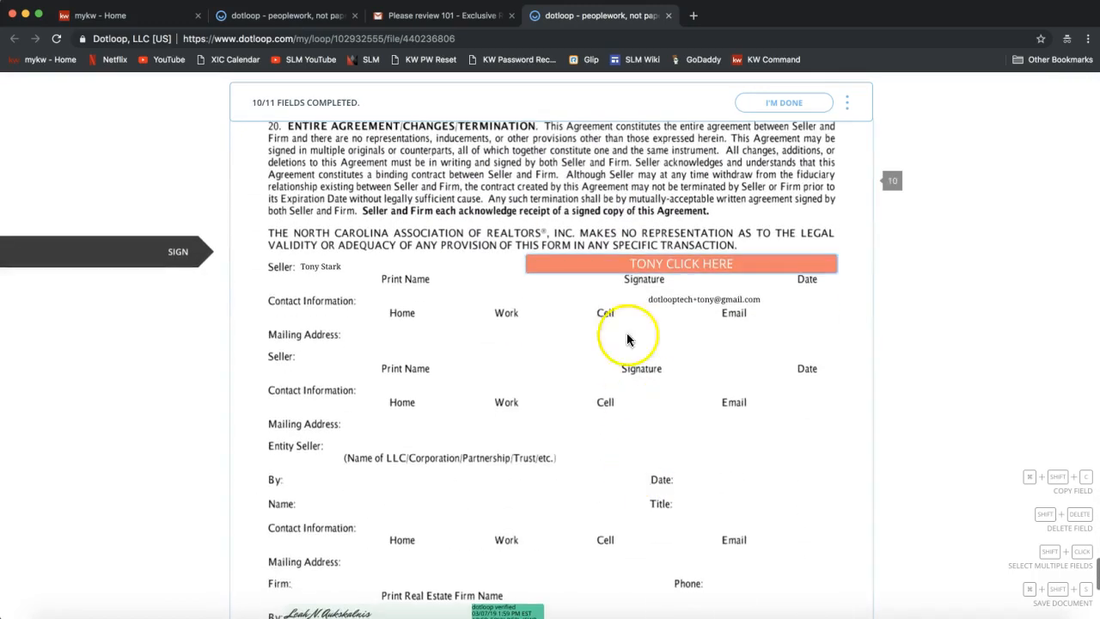
click(626, 270)
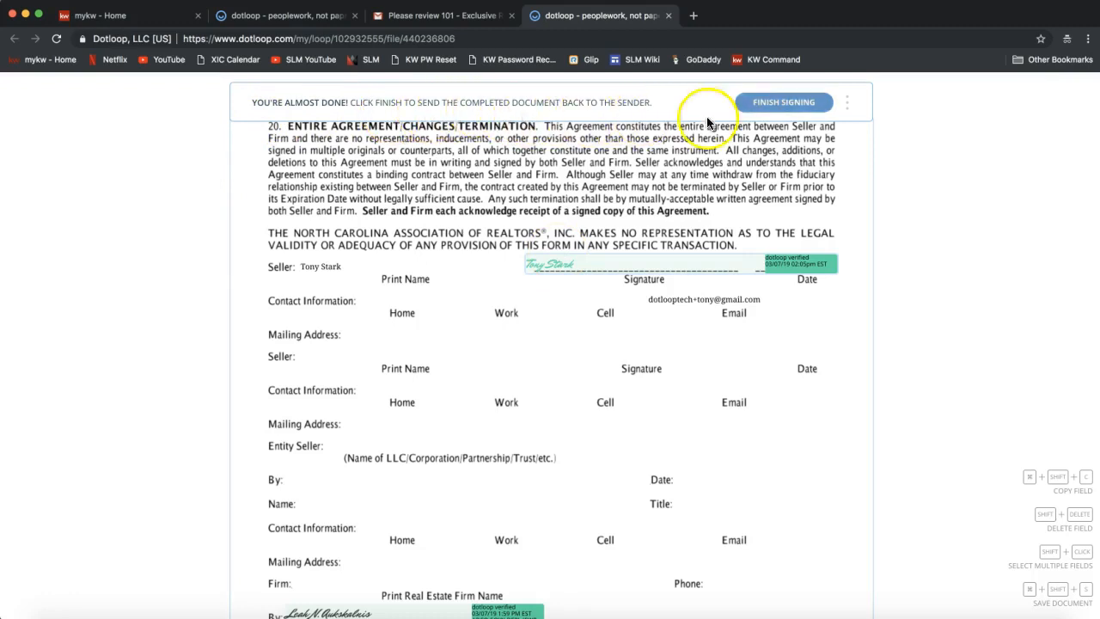
Finish signing, dismiss the sign-up offer, and download the signed listing agreement from FILE.
click(780, 109)
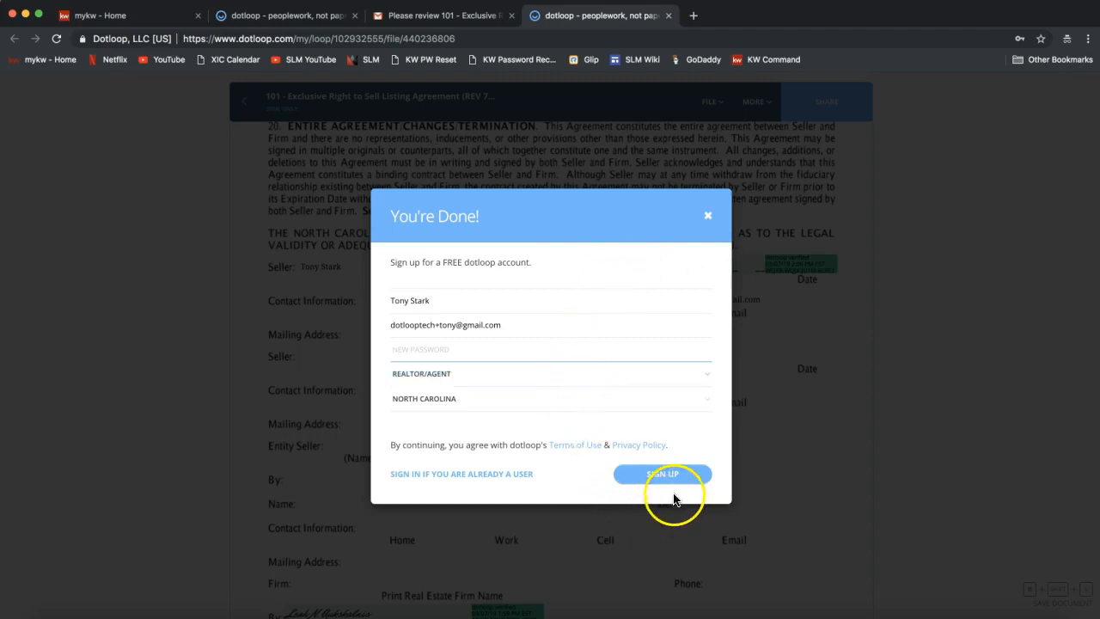
click(707, 215)
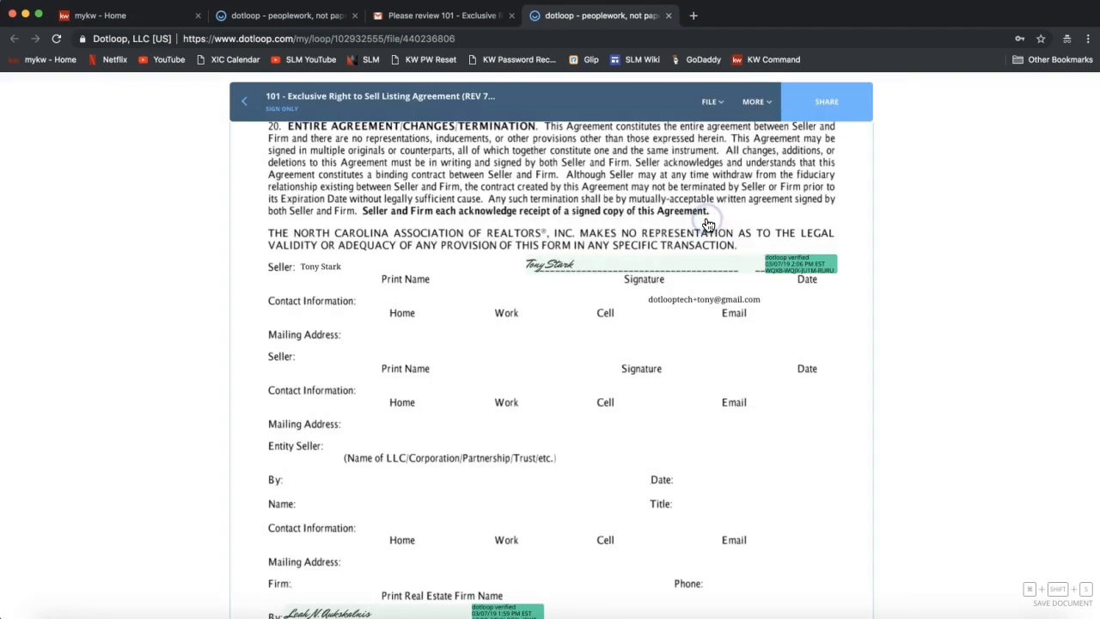
click(710, 101)
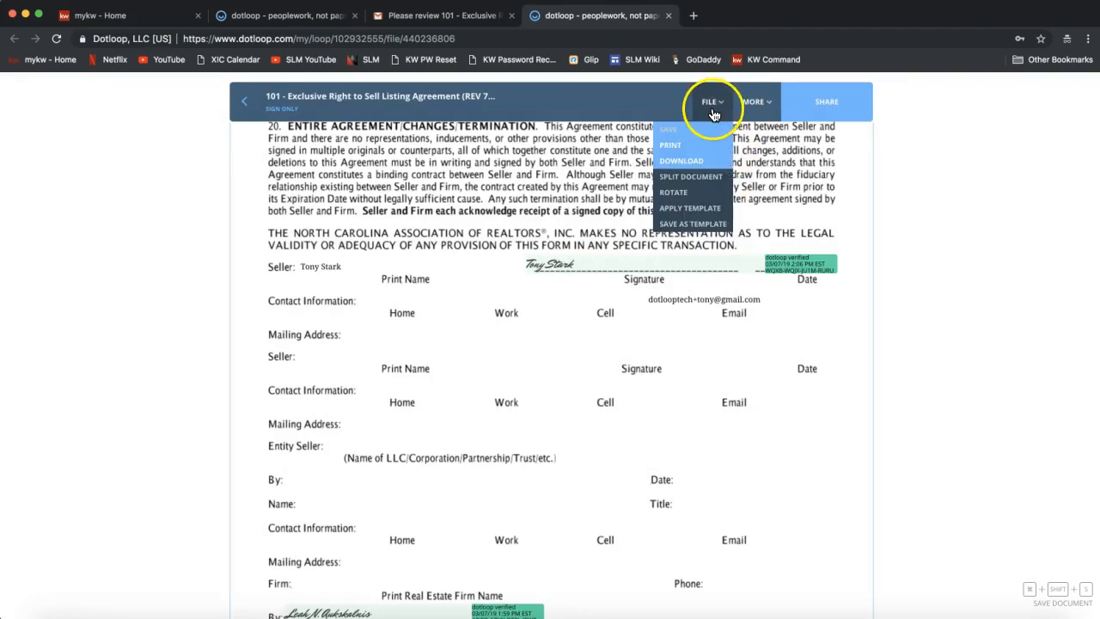
click(677, 156)
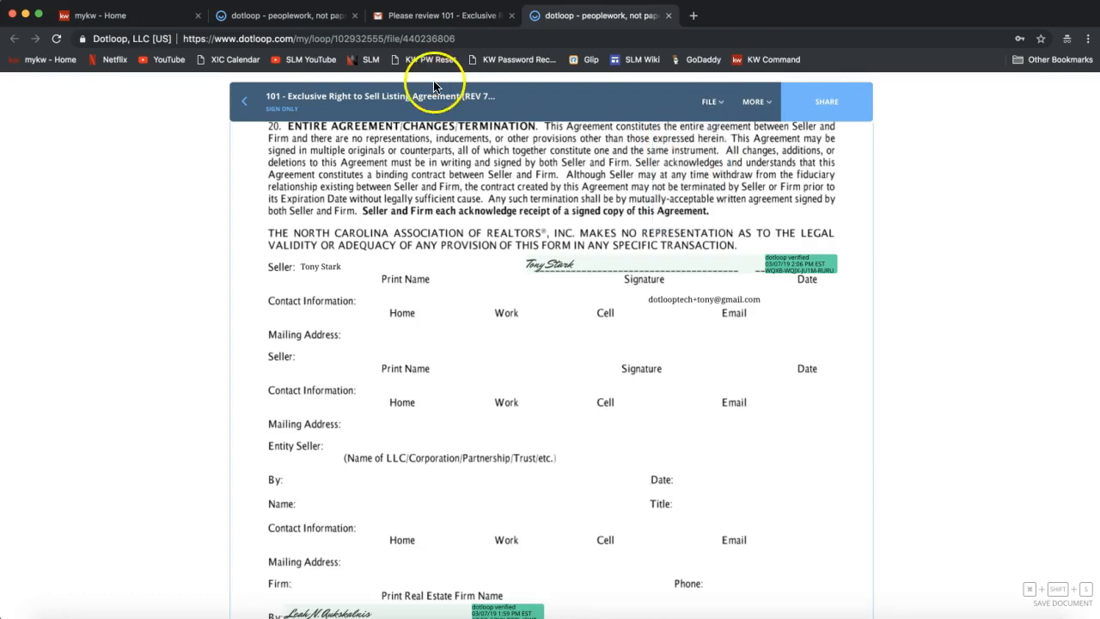
Close the seller's signing tab and go to the dotloop sign-in page.
click(668, 16)
click(306, 17)
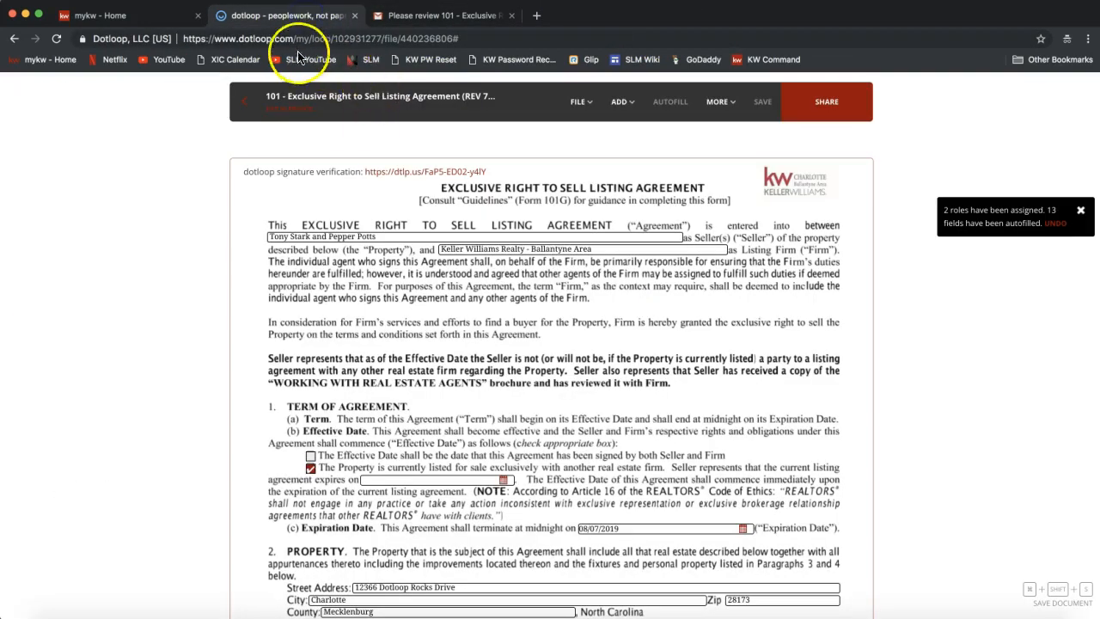
click(306, 39)
text(dot)
key(Return)
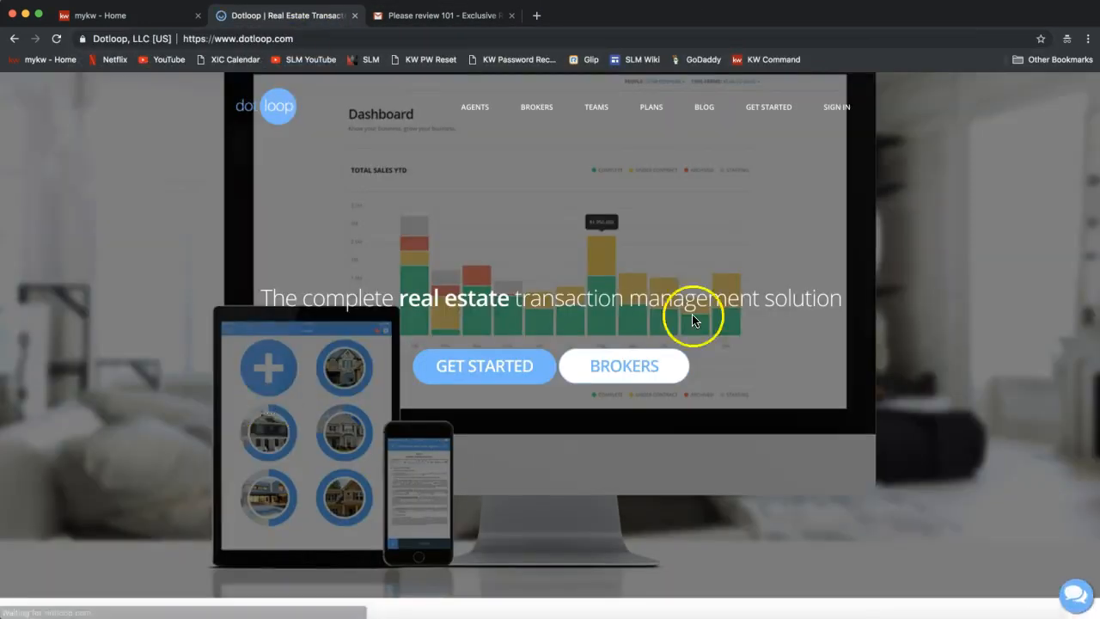
click(839, 103)
click(540, 294)
Sign in to the agent account using the saved agent login.
triple_click(523, 272)
key(BackSpace)
click(541, 315)
click(544, 266)
click(522, 289)
click(498, 380)
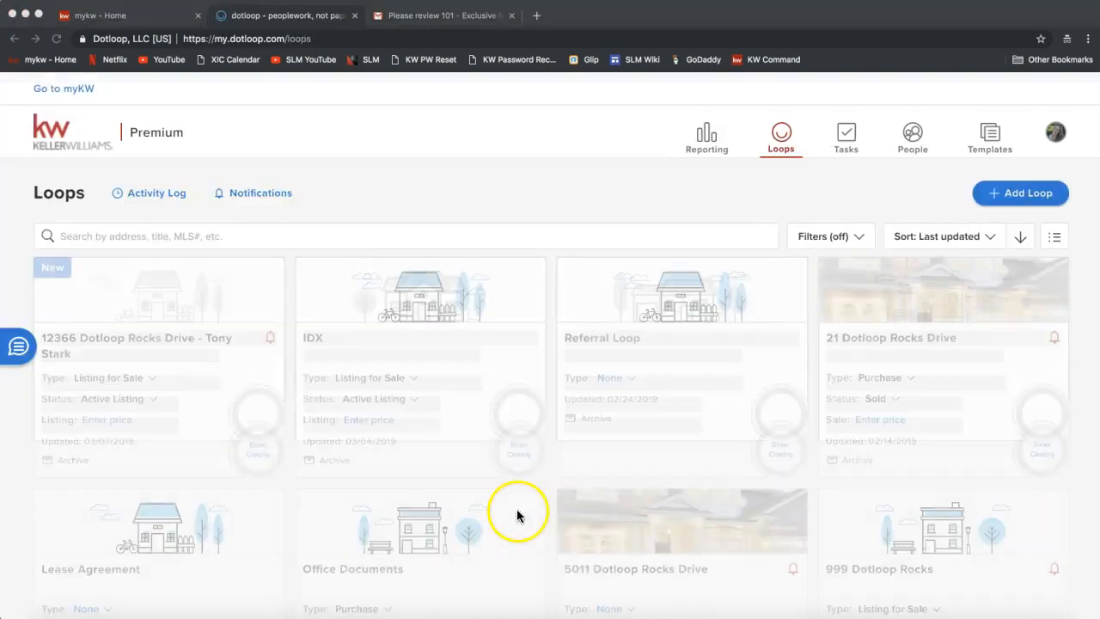
Open the seller's listing loop and its 101 agreement, then go back to the loop.
click(215, 301)
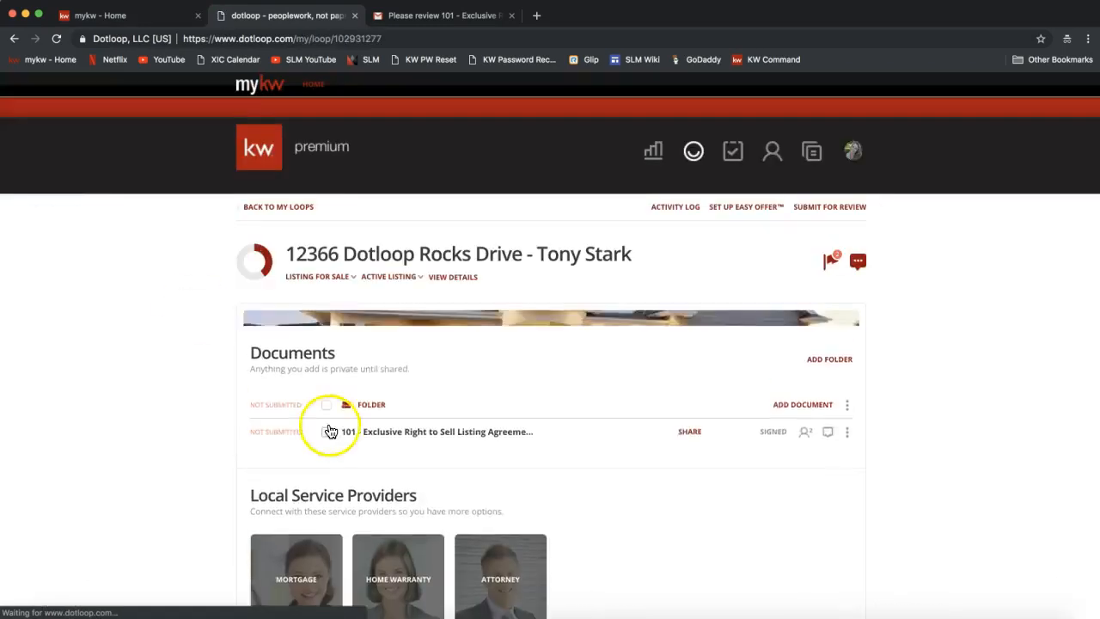
click(409, 469)
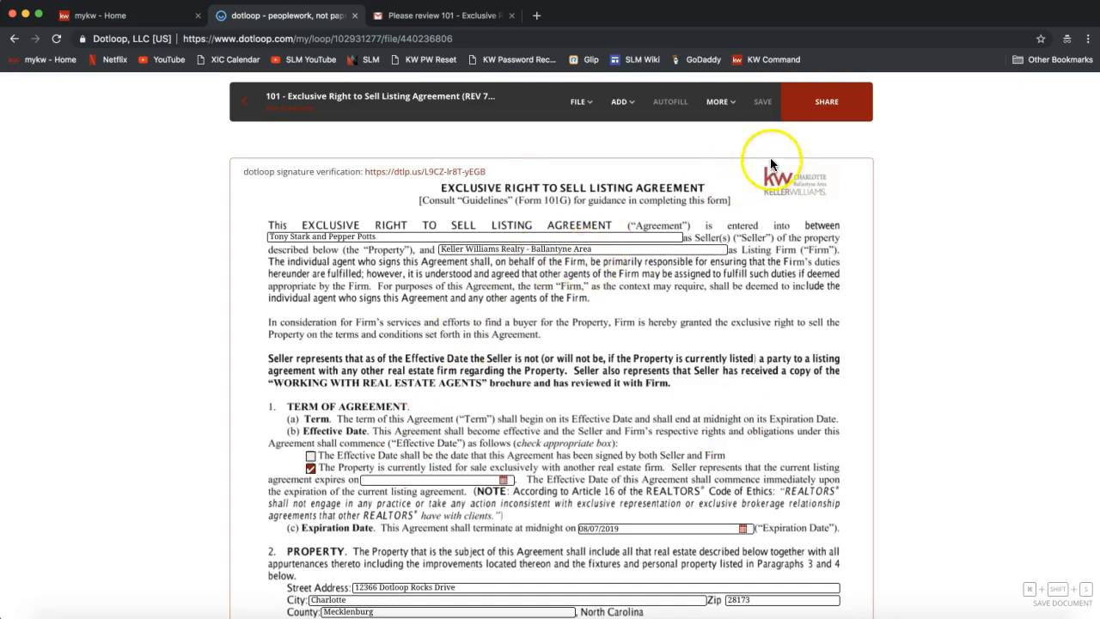
click(241, 105)
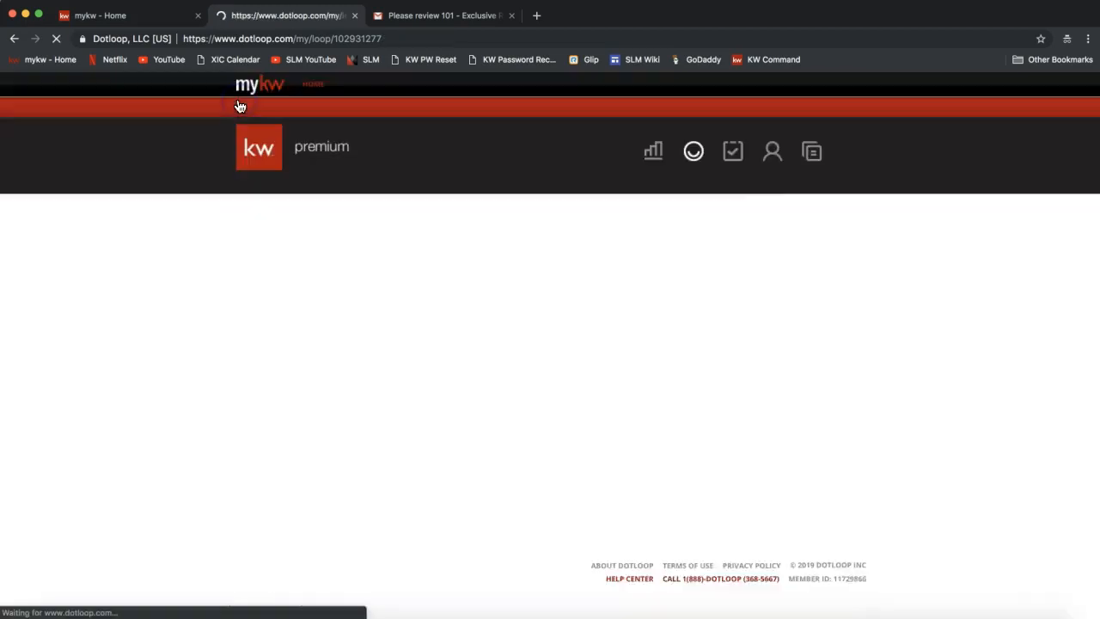
Let the listing loop load and confirm the 101 agreement shows SIGNED.
click(140, 273)
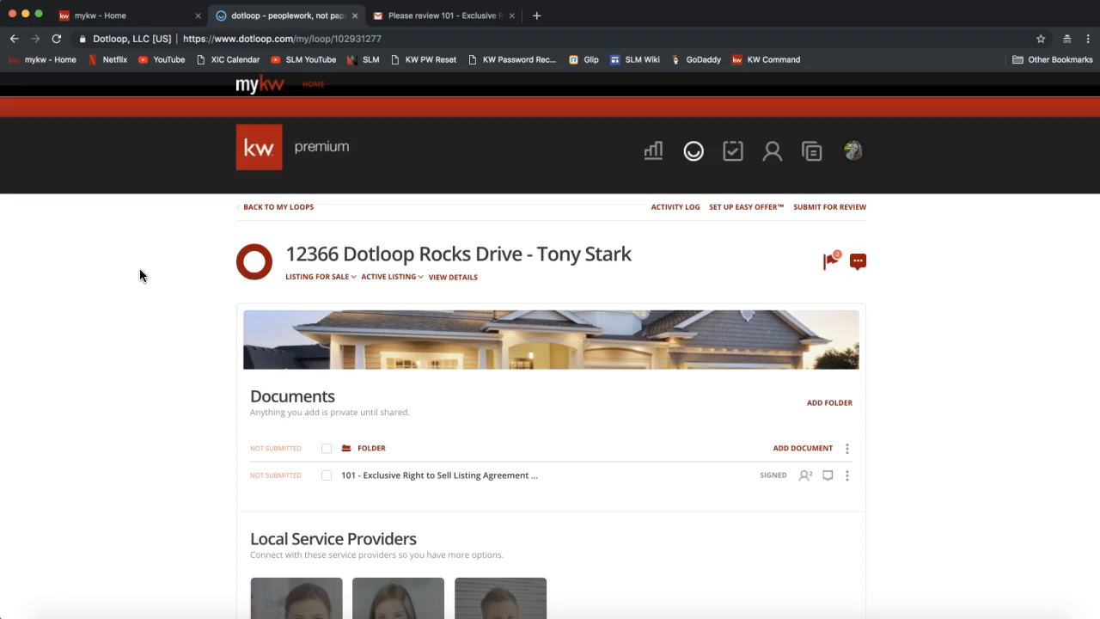
click(825, 211)
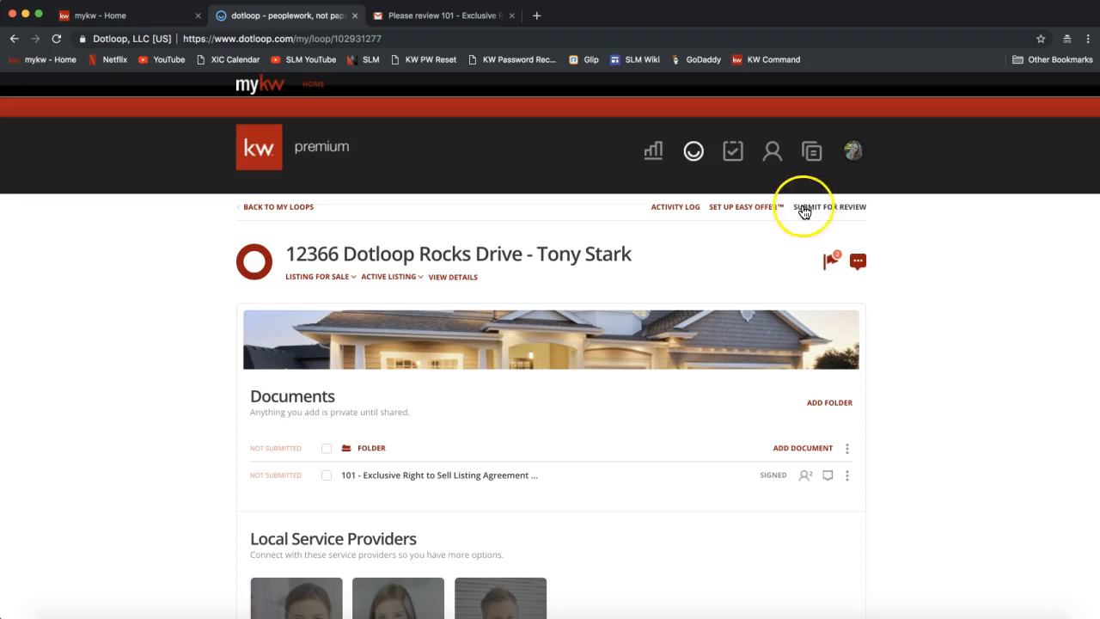
Submit the loop's folder for review with the review type set to LISTING.
click(835, 215)
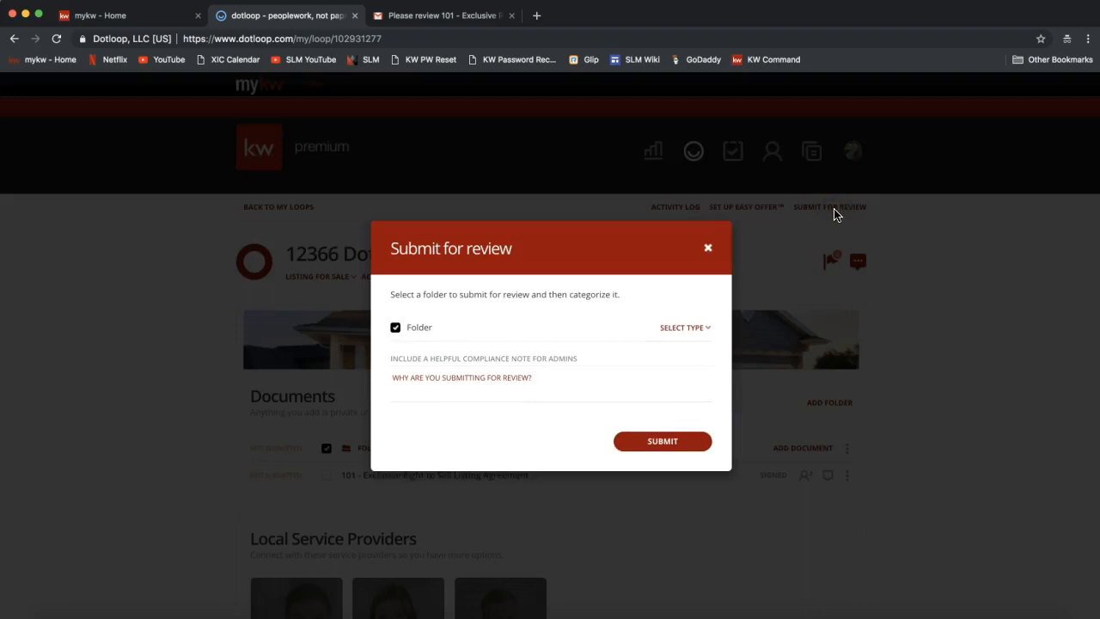
click(624, 307)
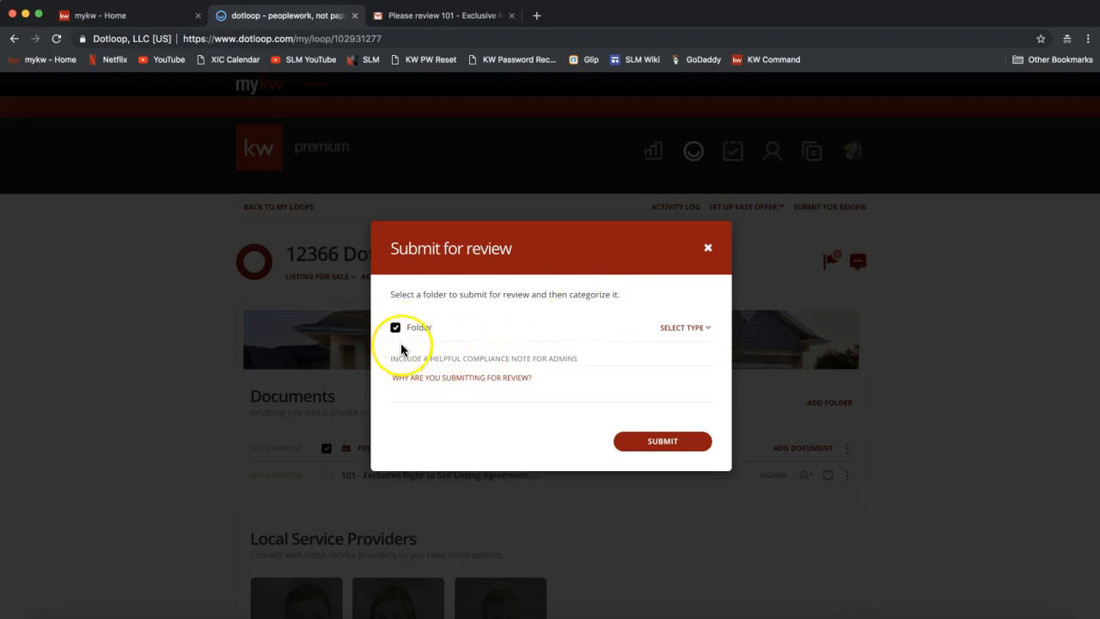
click(691, 327)
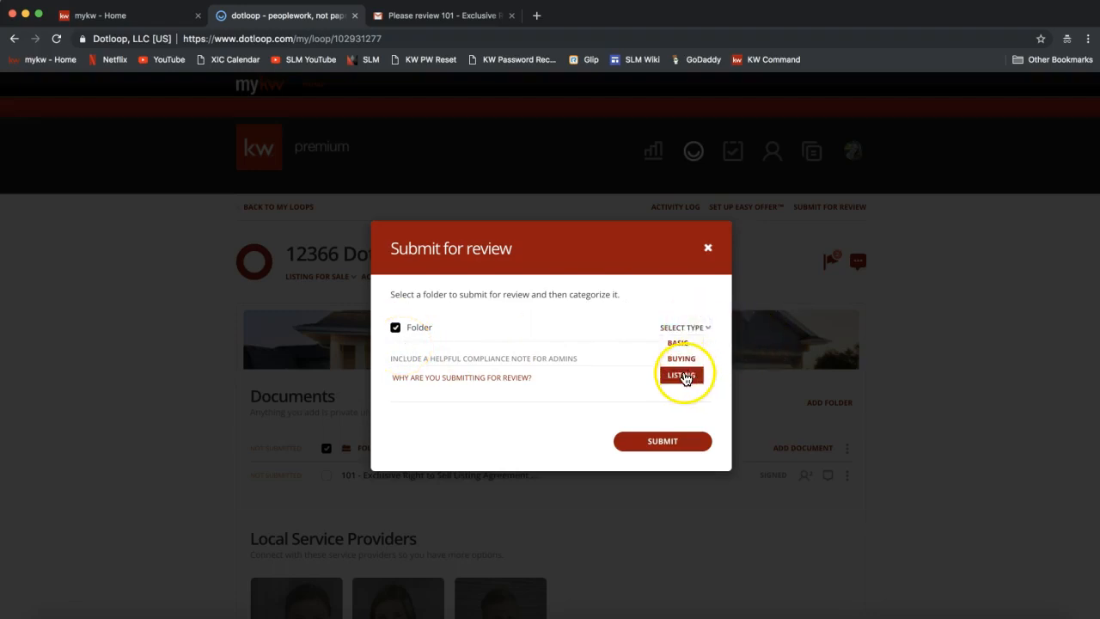
click(684, 375)
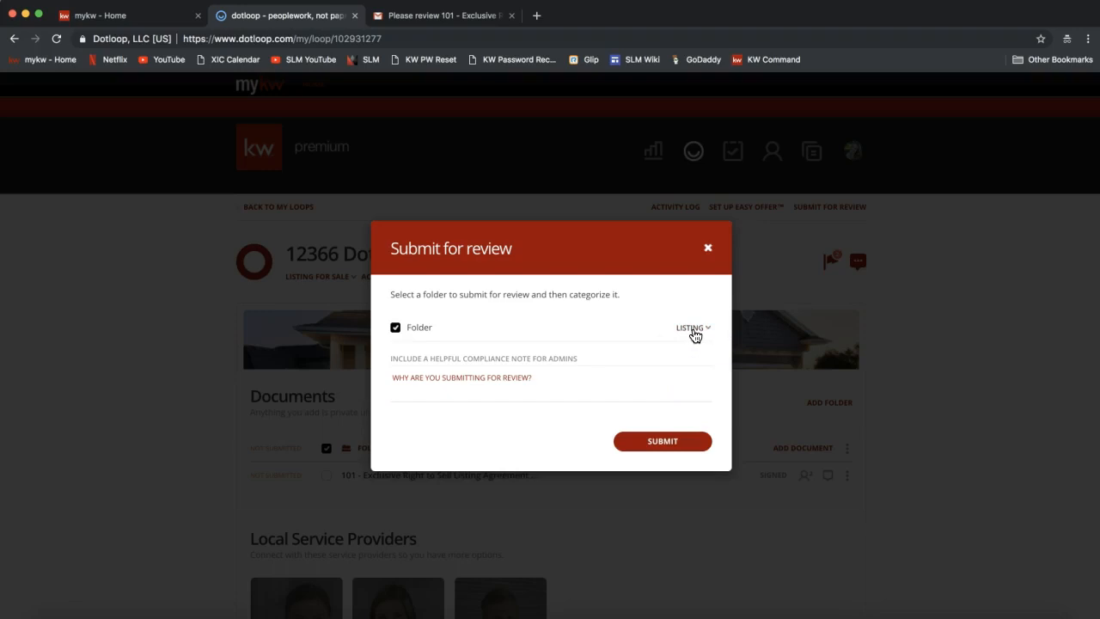
click(557, 378)
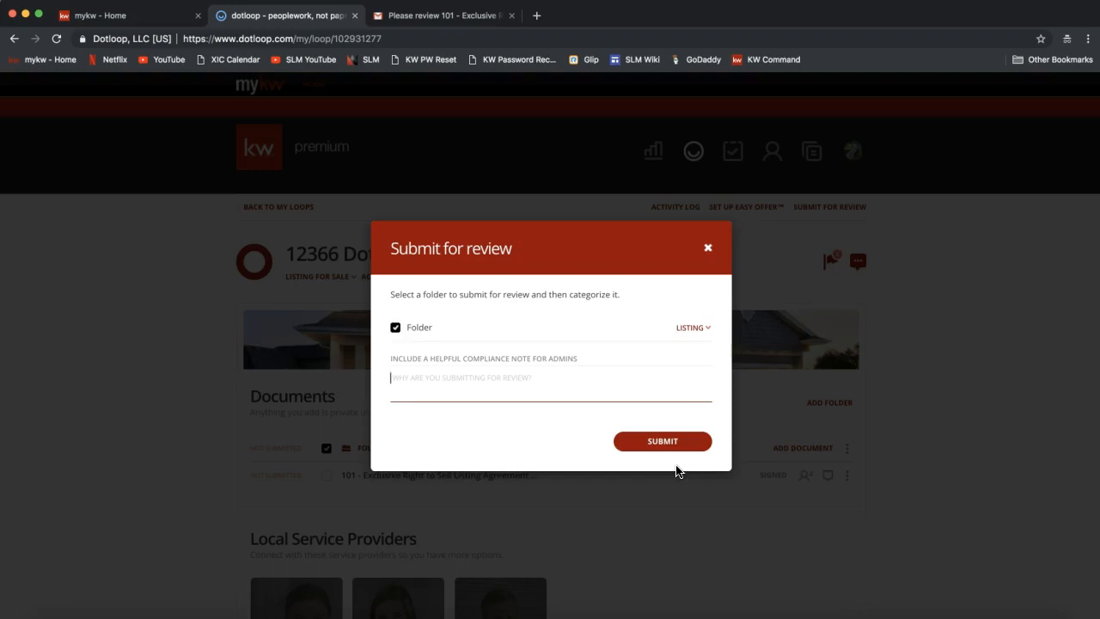
click(710, 250)
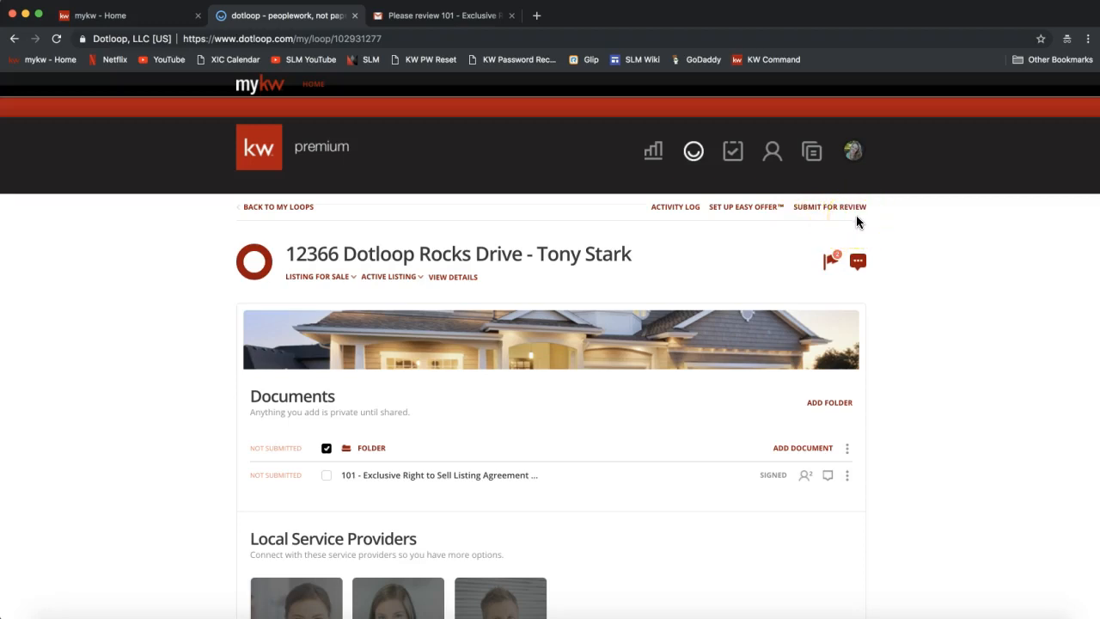
Use VIEW DETAILS under the loop title to reach the loop settings page.
click(742, 230)
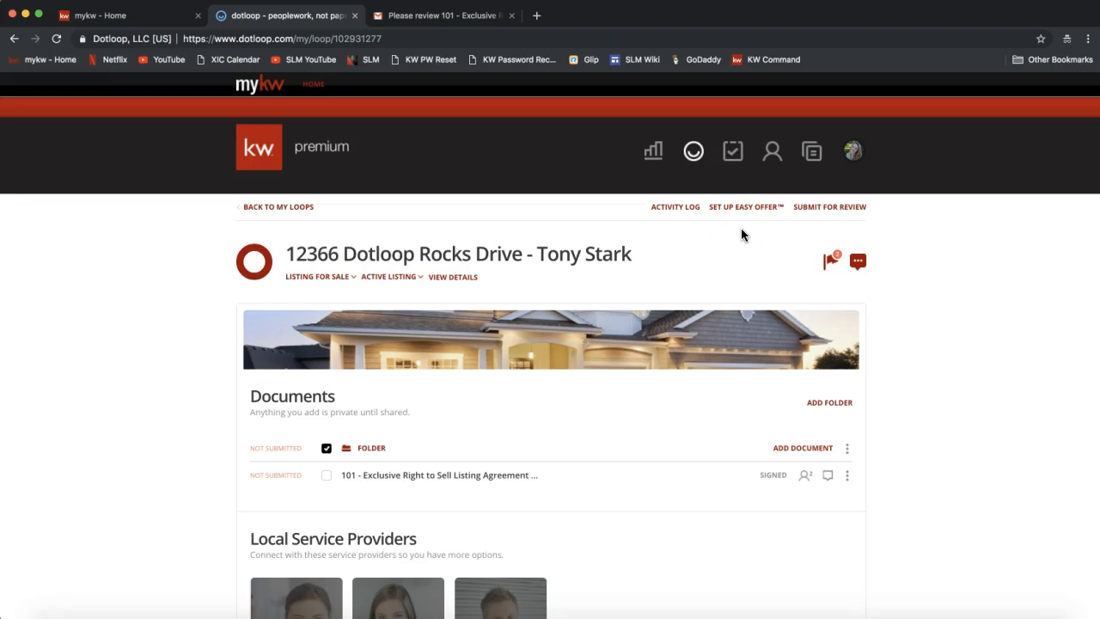
click(458, 277)
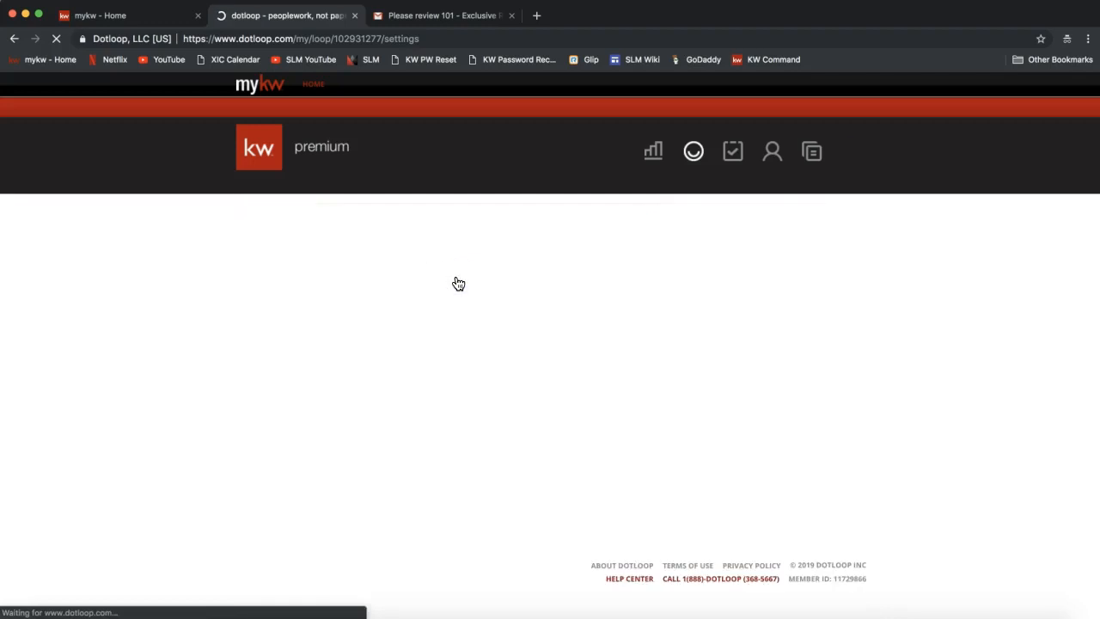